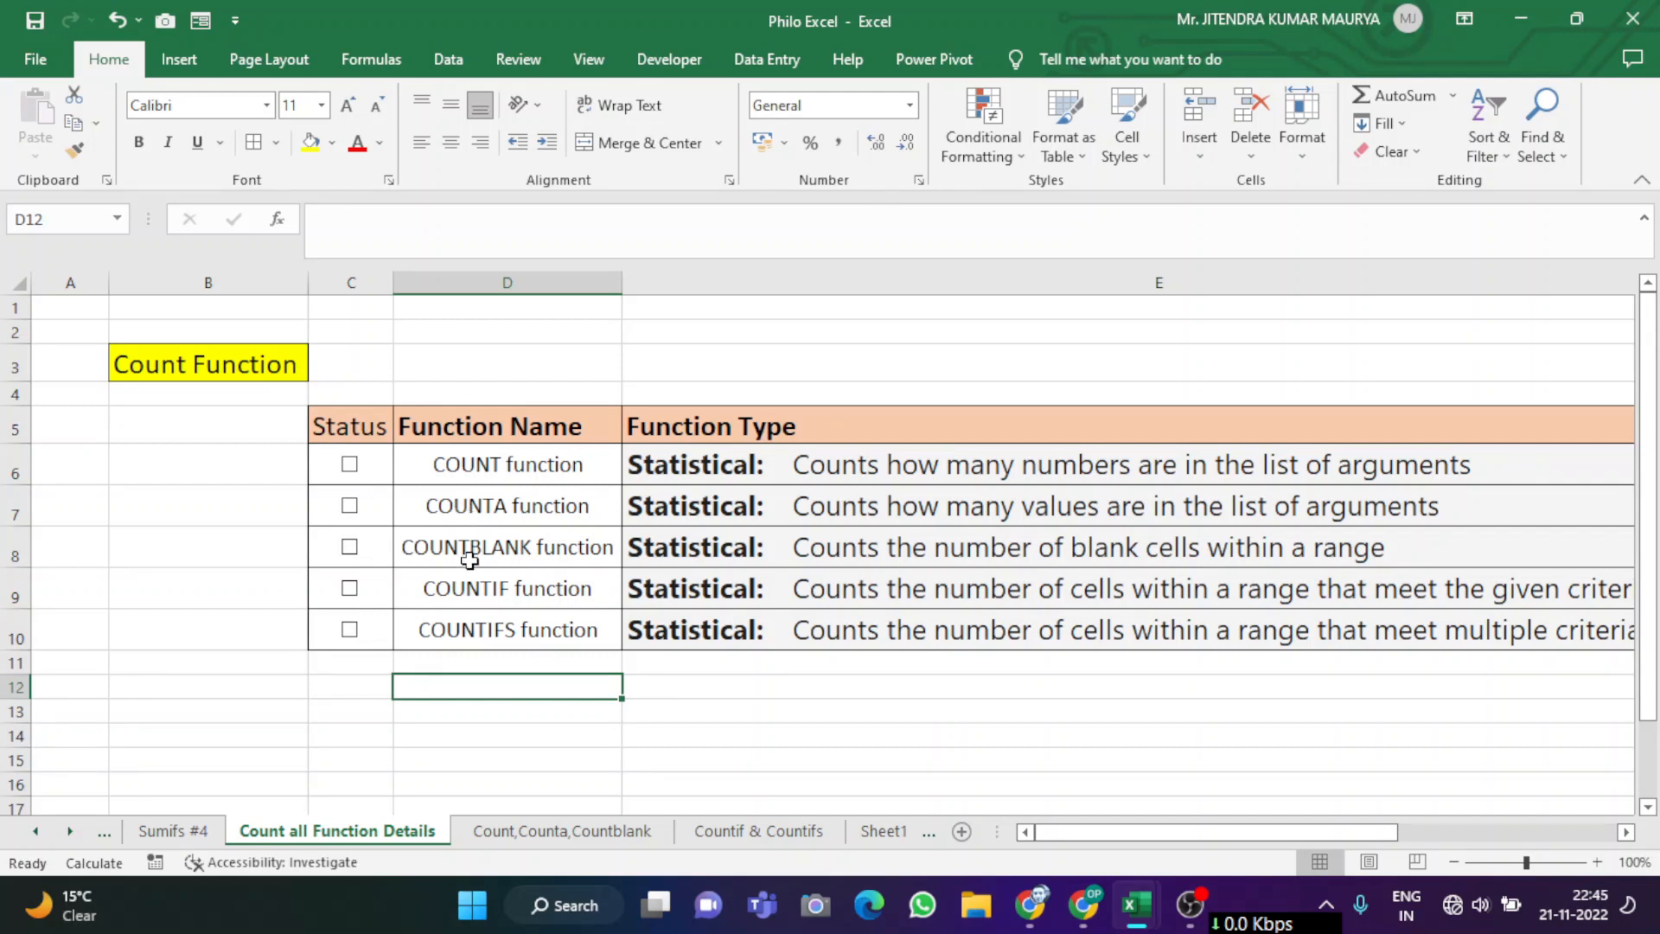
Step: Tick the Status checkboxes of the COUNTA, COUNTBLANK, COUNTIF and COUNTIFS functions in the function table
{"action": "left_click", "coordinate": [349, 505]}
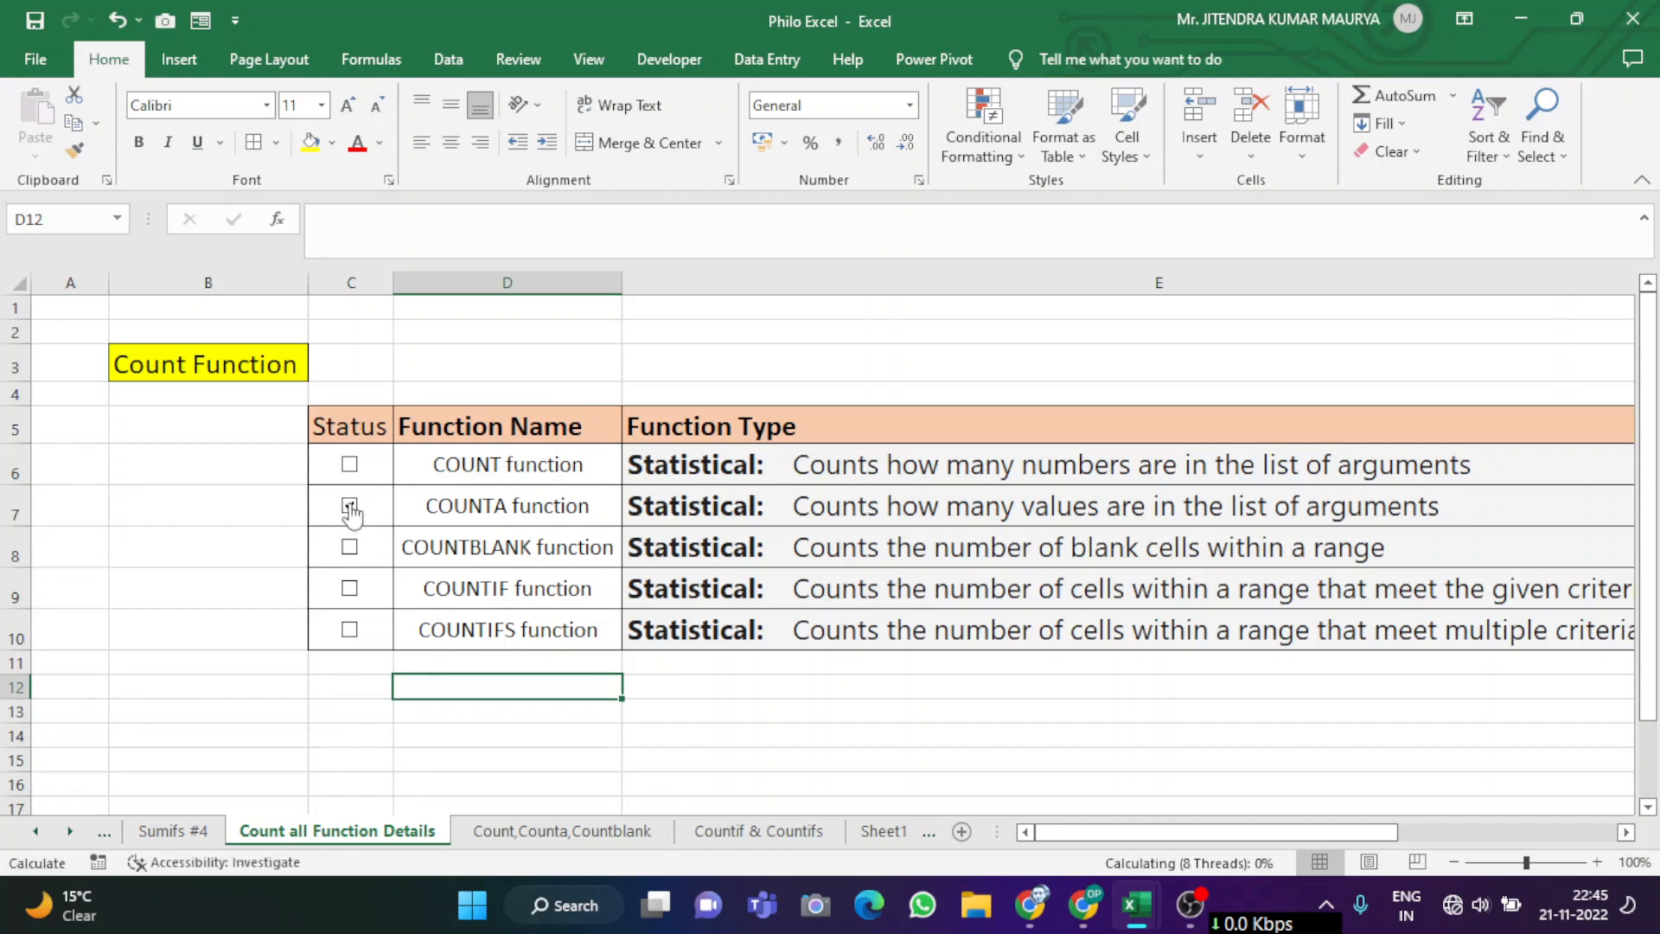
{"action": "left_click", "coordinate": [351, 546]}
{"action": "left_click", "coordinate": [350, 589]}
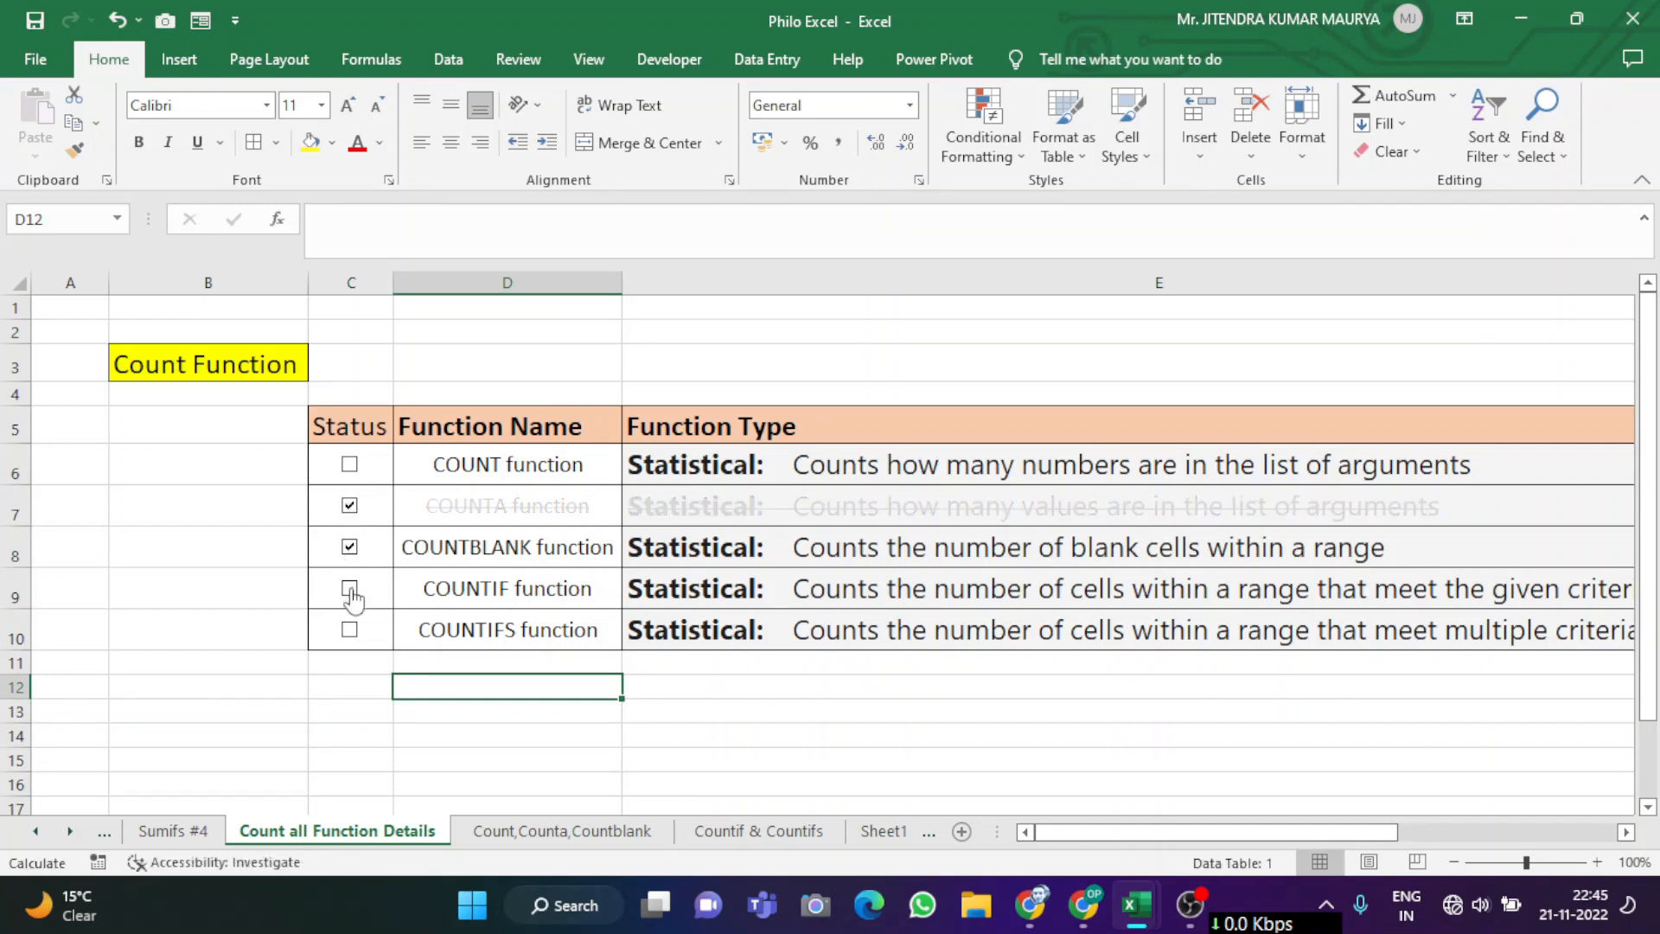
{"action": "left_click", "coordinate": [349, 631]}
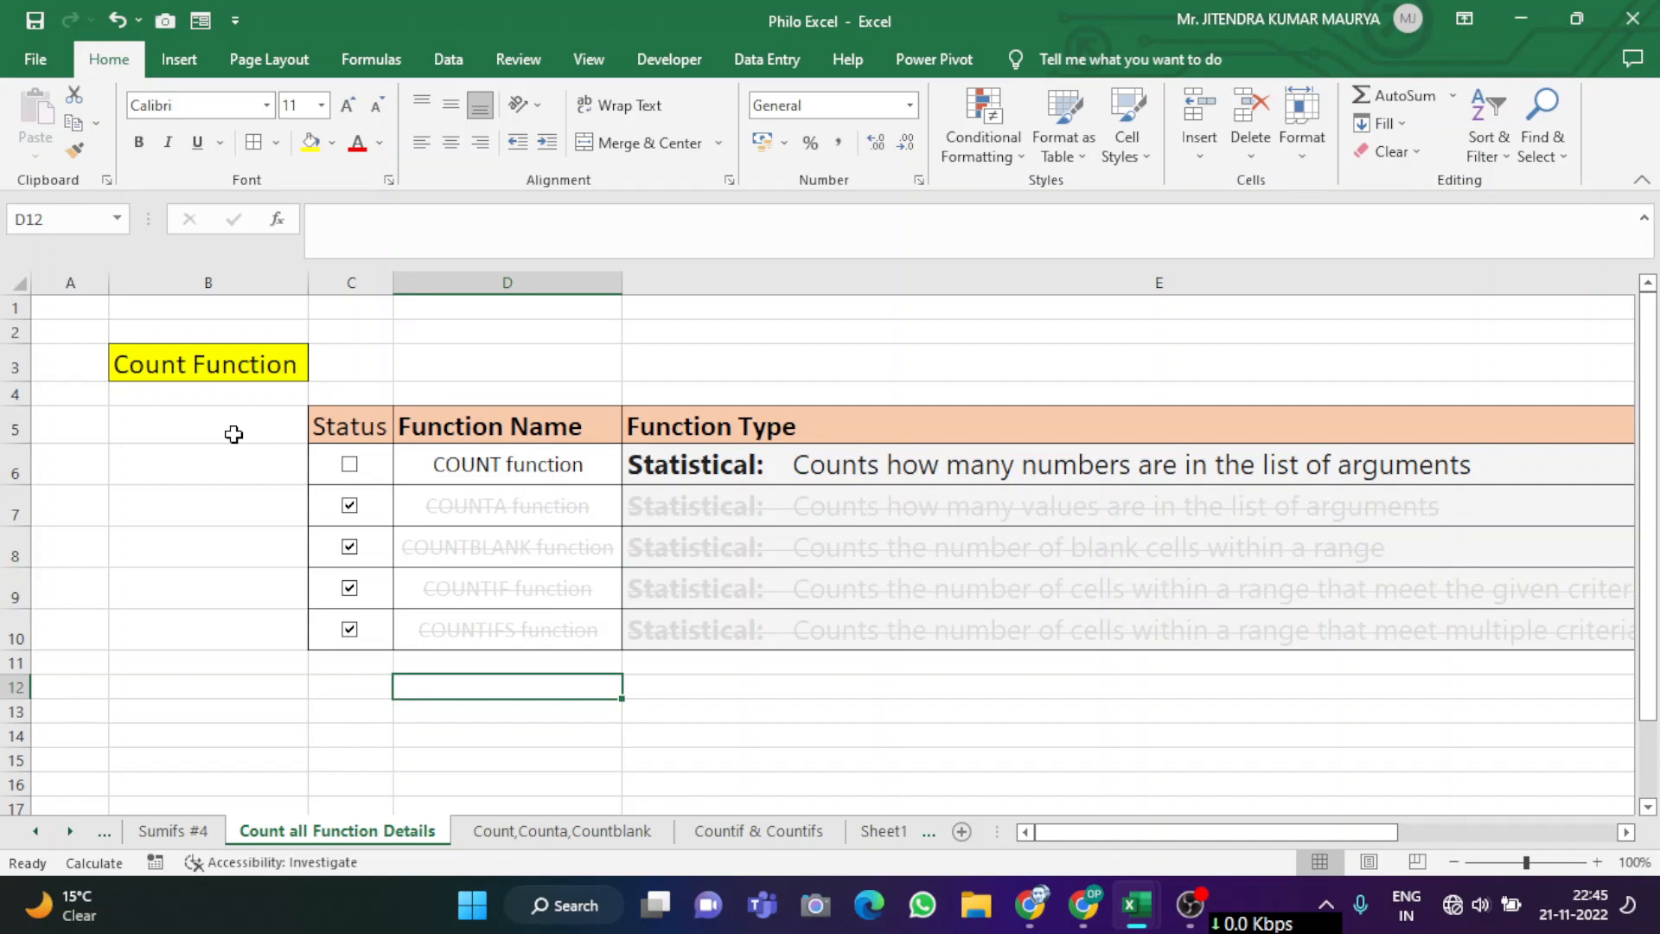
Step: On the Count,Counta,Countblank sheet, enter a COUNT formula in C3 over the range B3:B10
{"action": "left_click", "coordinate": [551, 831]}
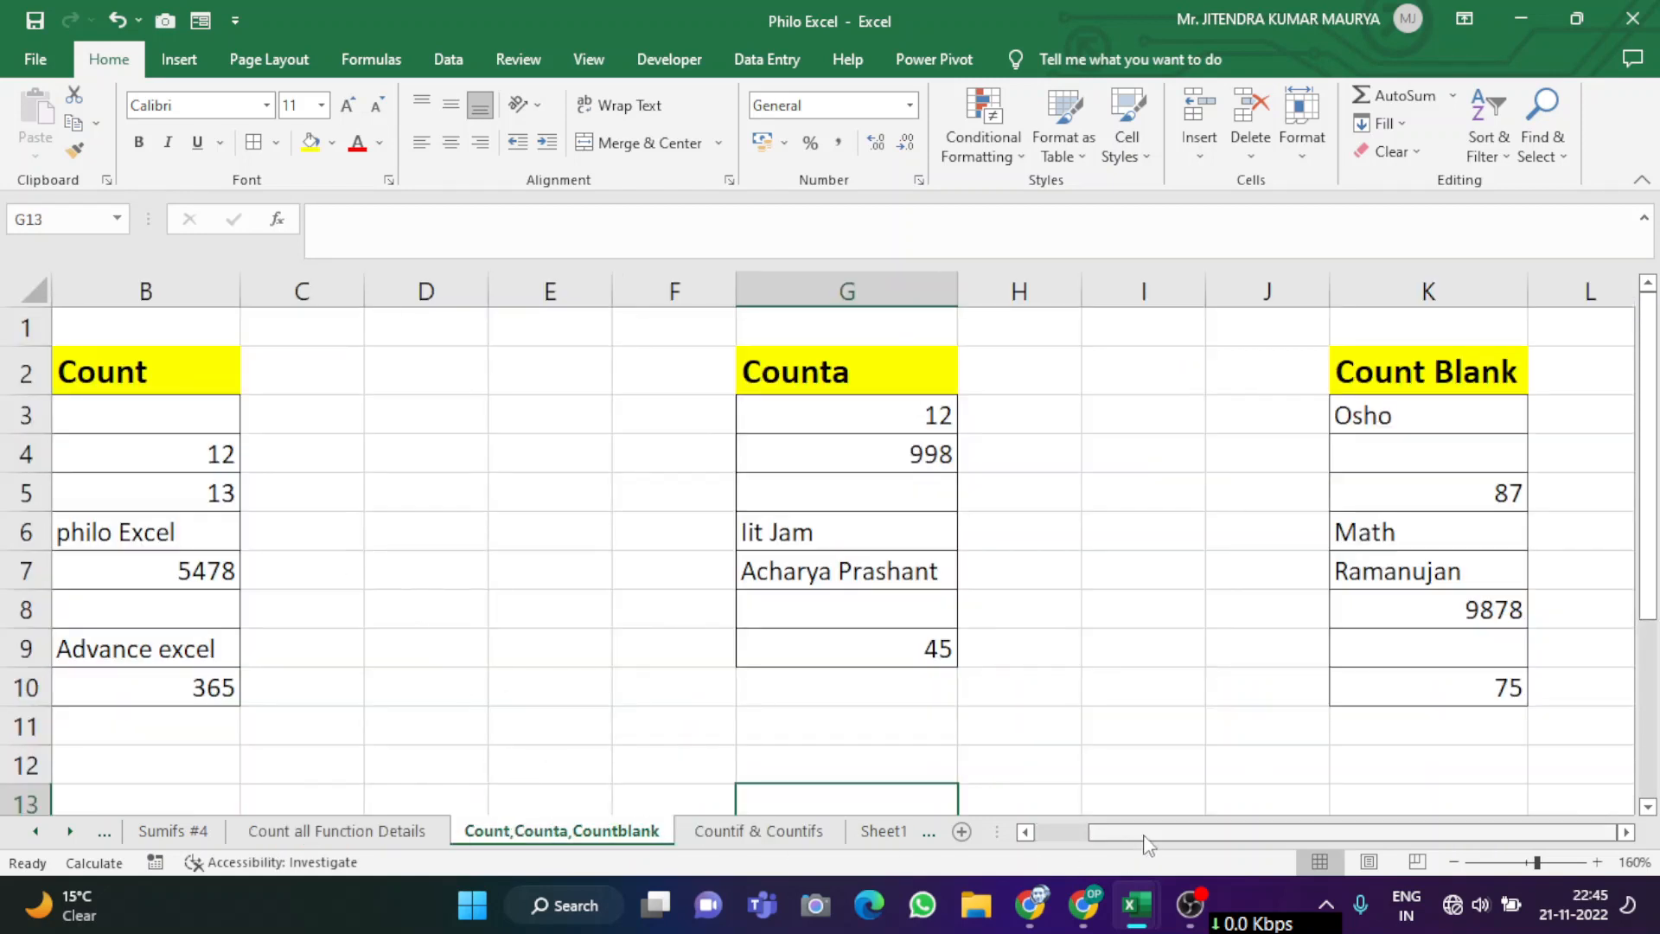
{"action": "left_click_drag", "start_coordinate": [1124, 832], "coordinate": [1072, 832]}
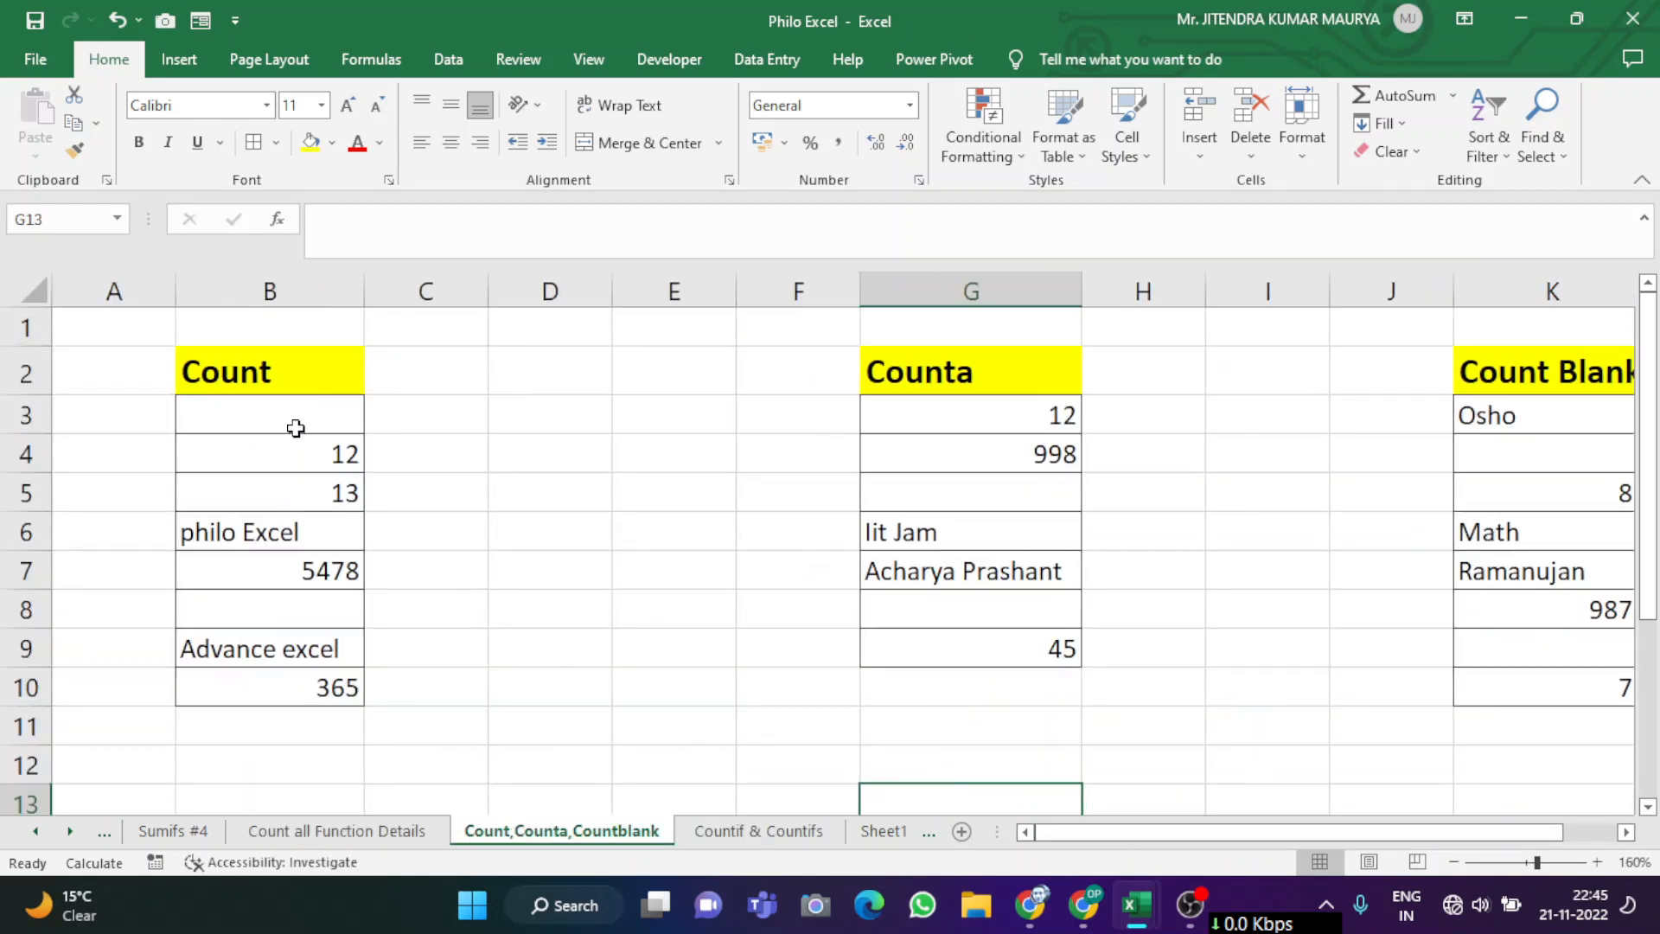
{"action": "left_click_drag", "start_coordinate": [296, 424], "coordinate": [319, 671]}
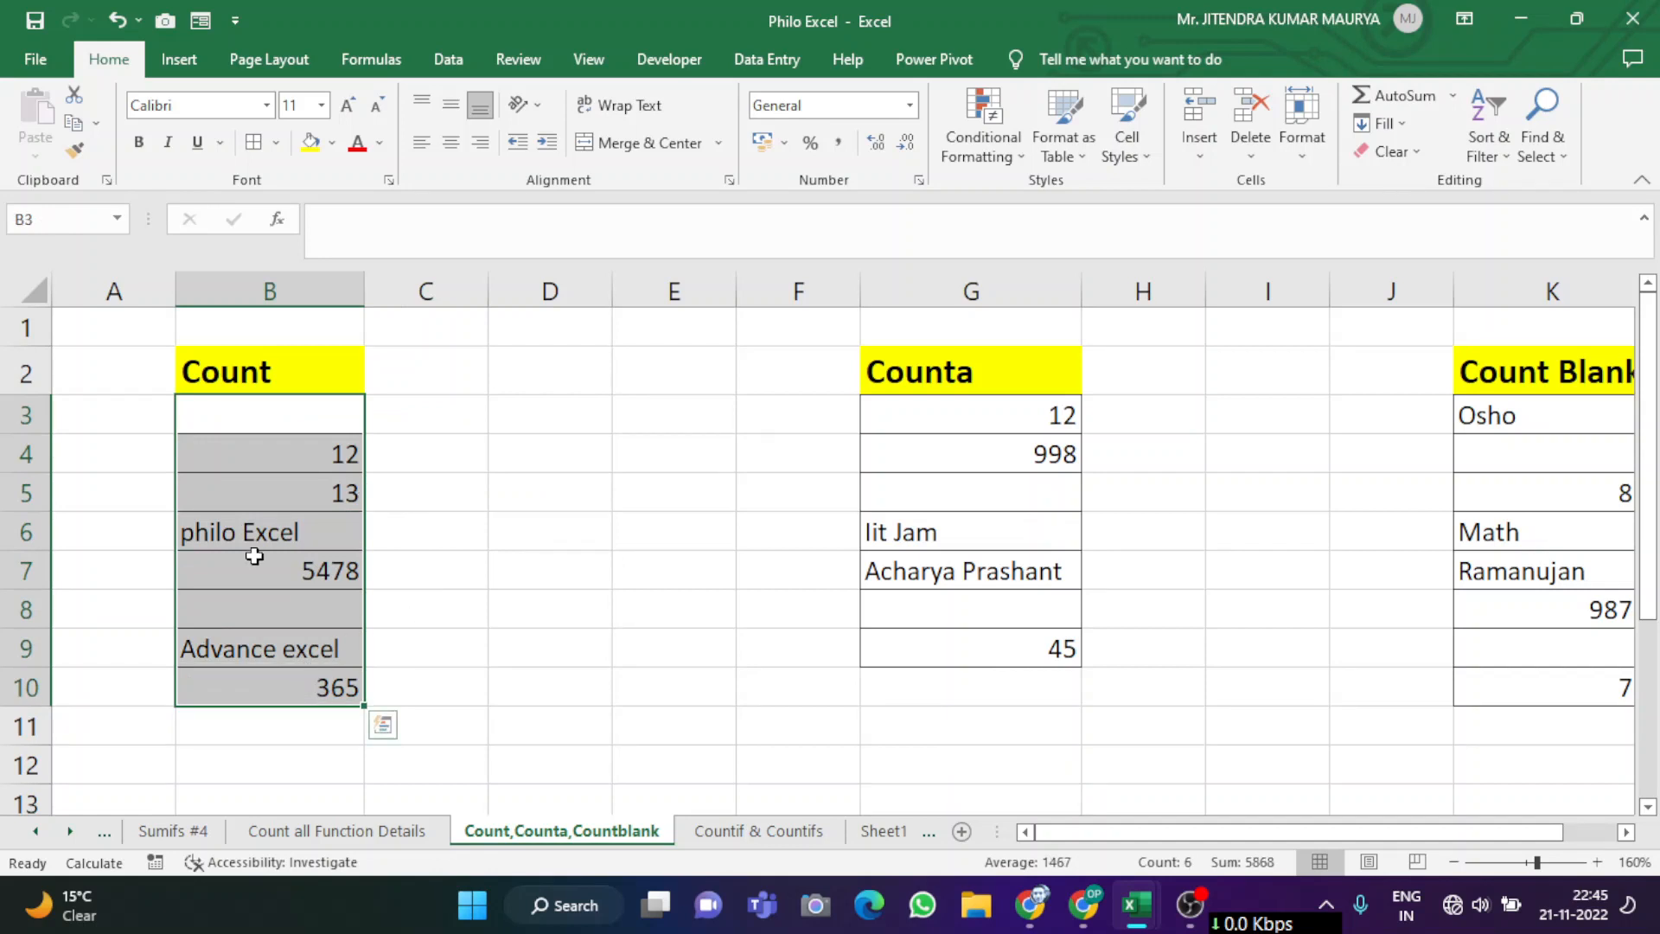
{"action": "left_click", "coordinate": [427, 418]}
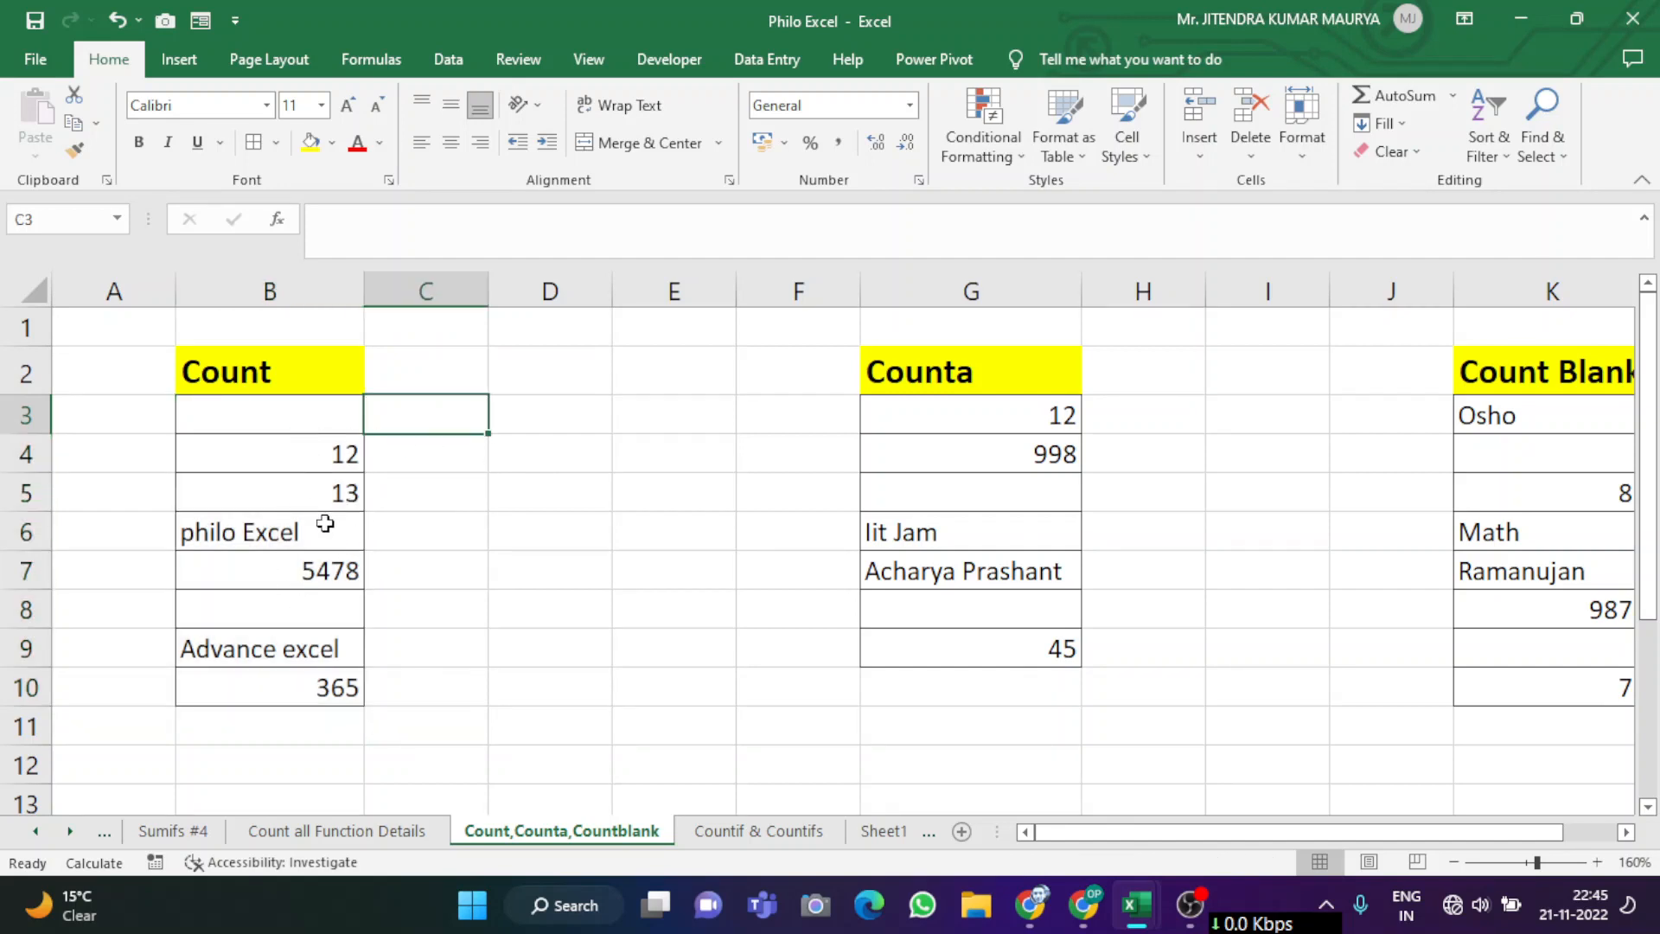
{"action": "type", "text": "="}
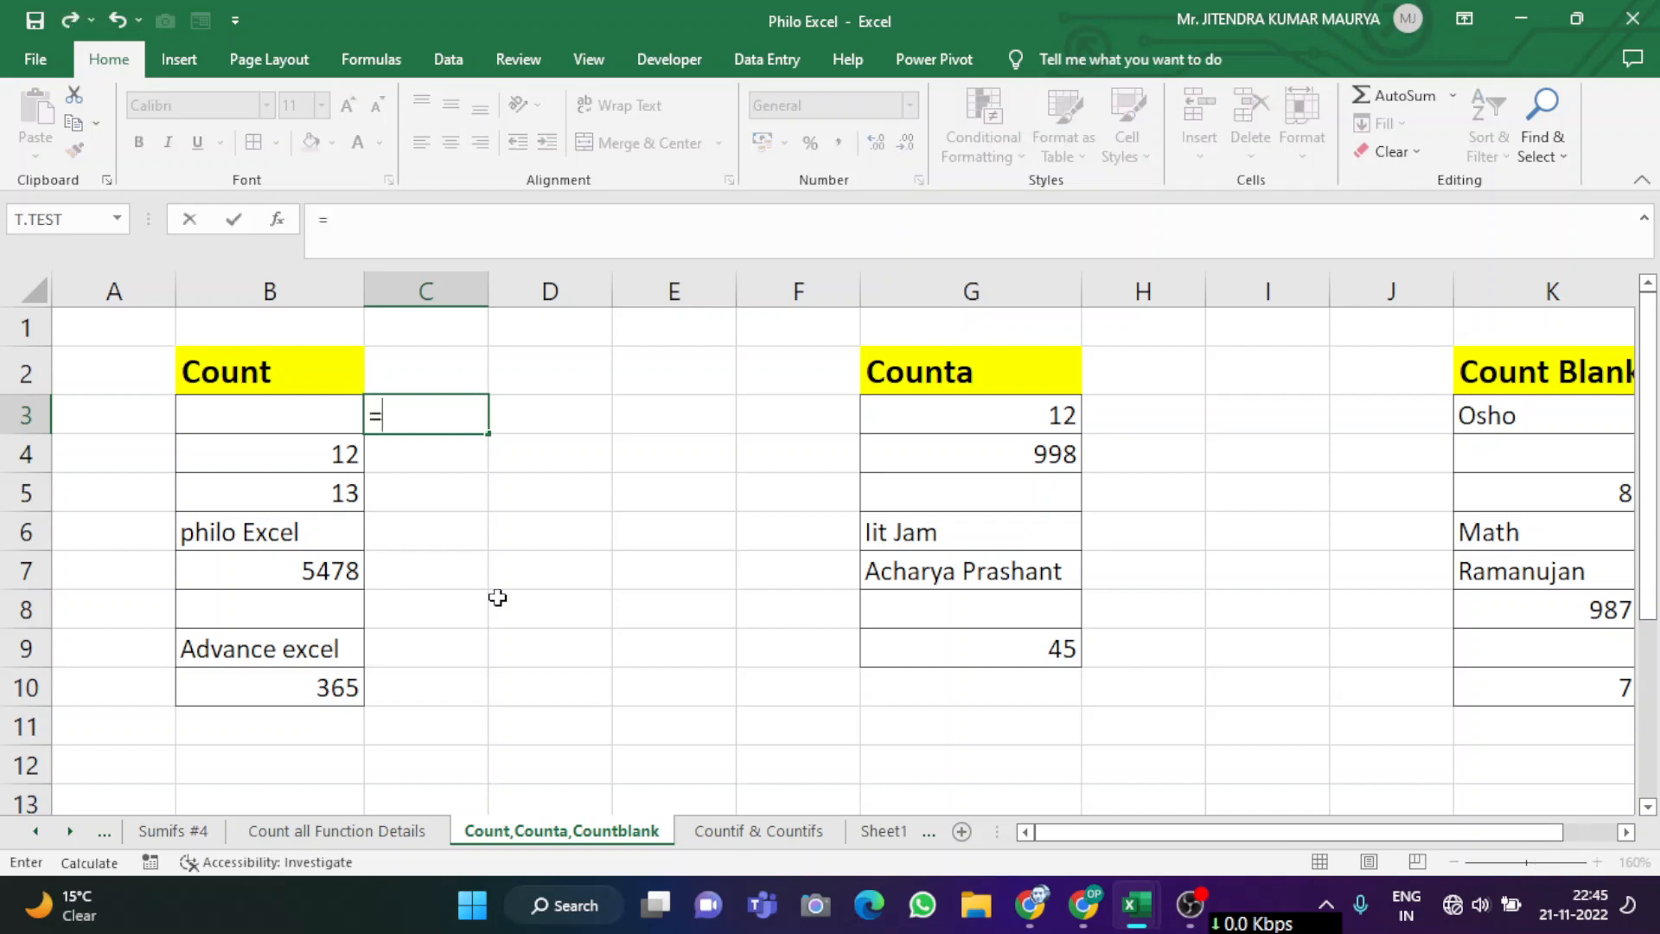
{"action": "type", "text": "count"}
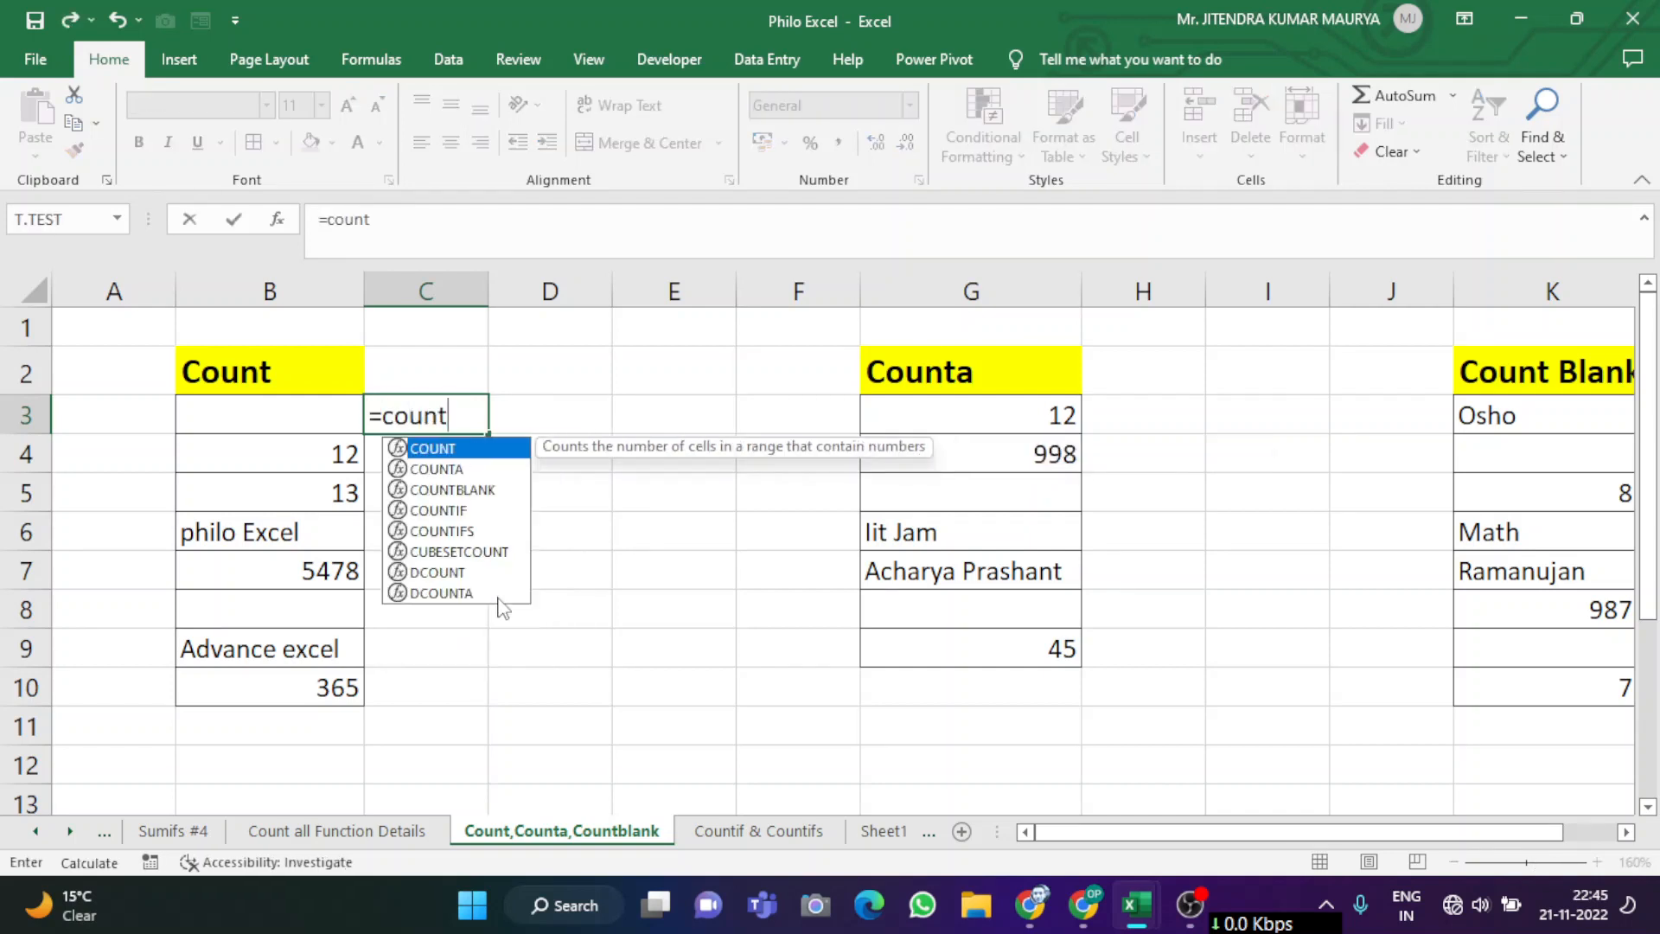
{"action": "key", "text": "Tab"}
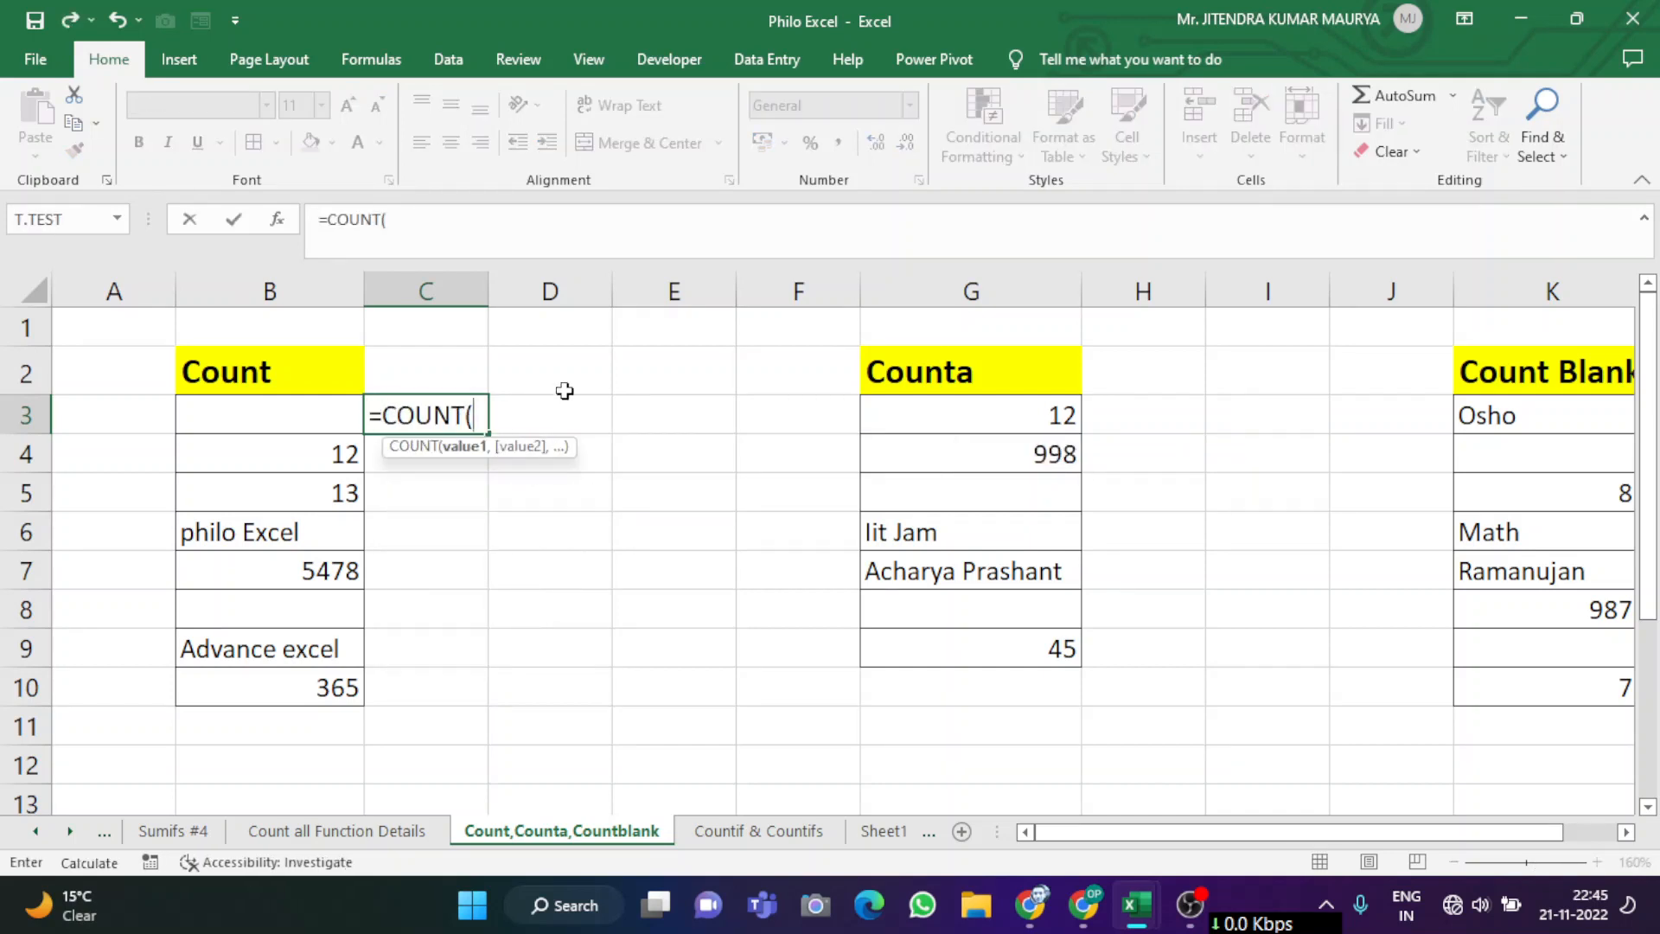
{"action": "left_click_drag", "start_coordinate": [298, 417], "coordinate": [334, 689]}
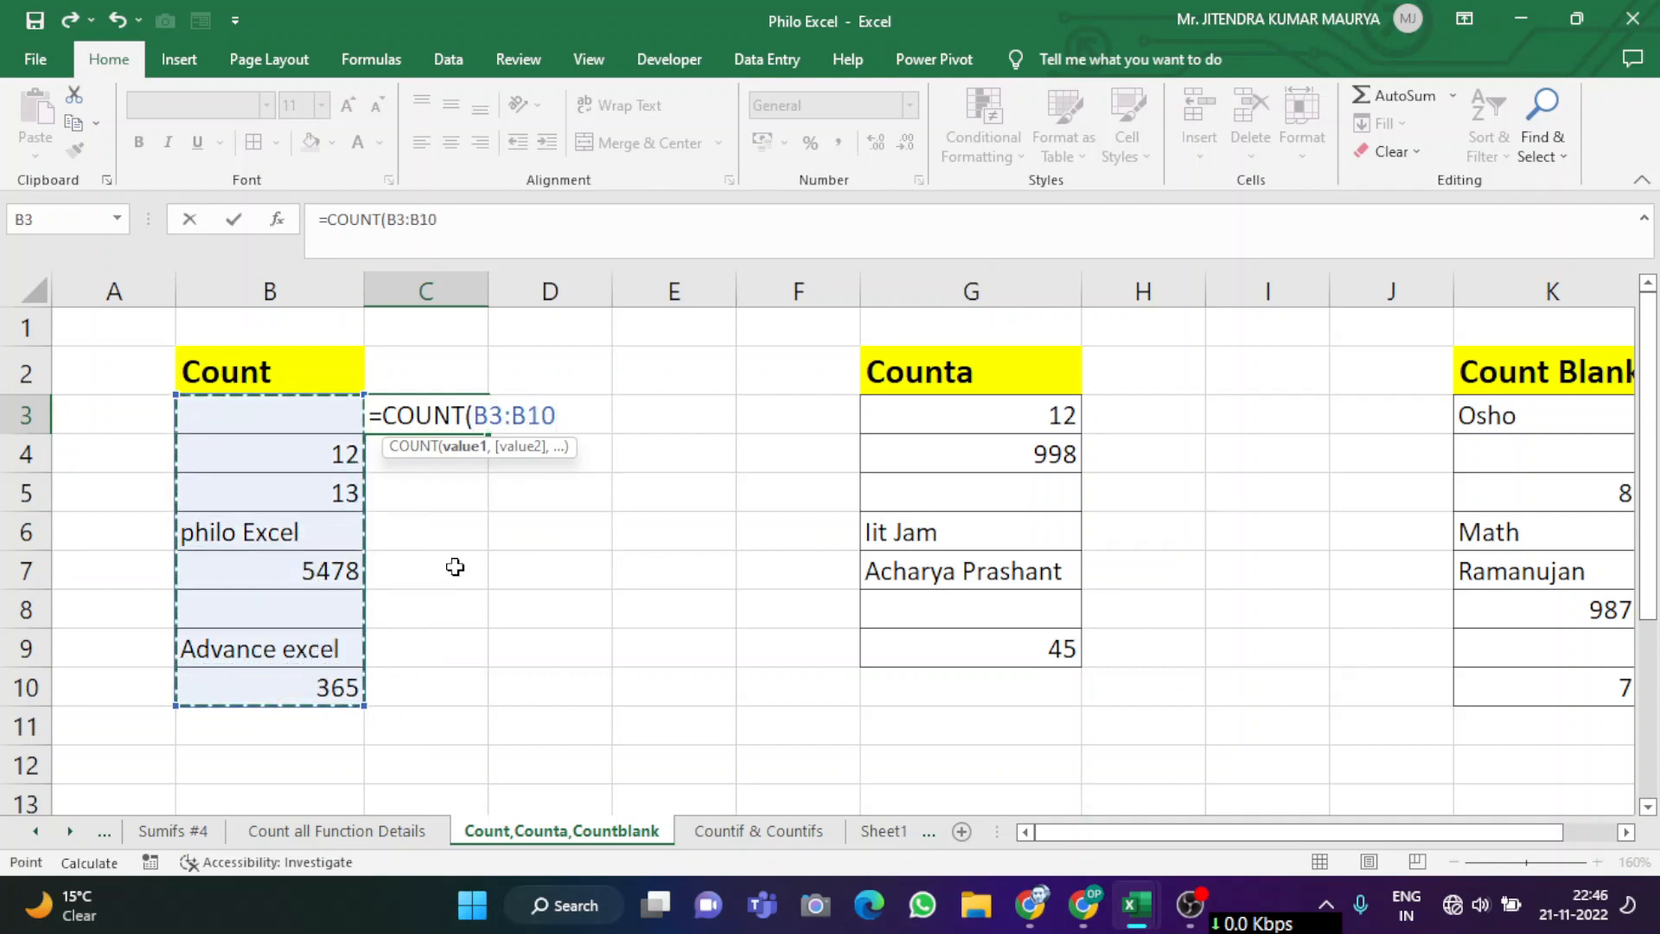
{"action": "key", "text": "Return"}
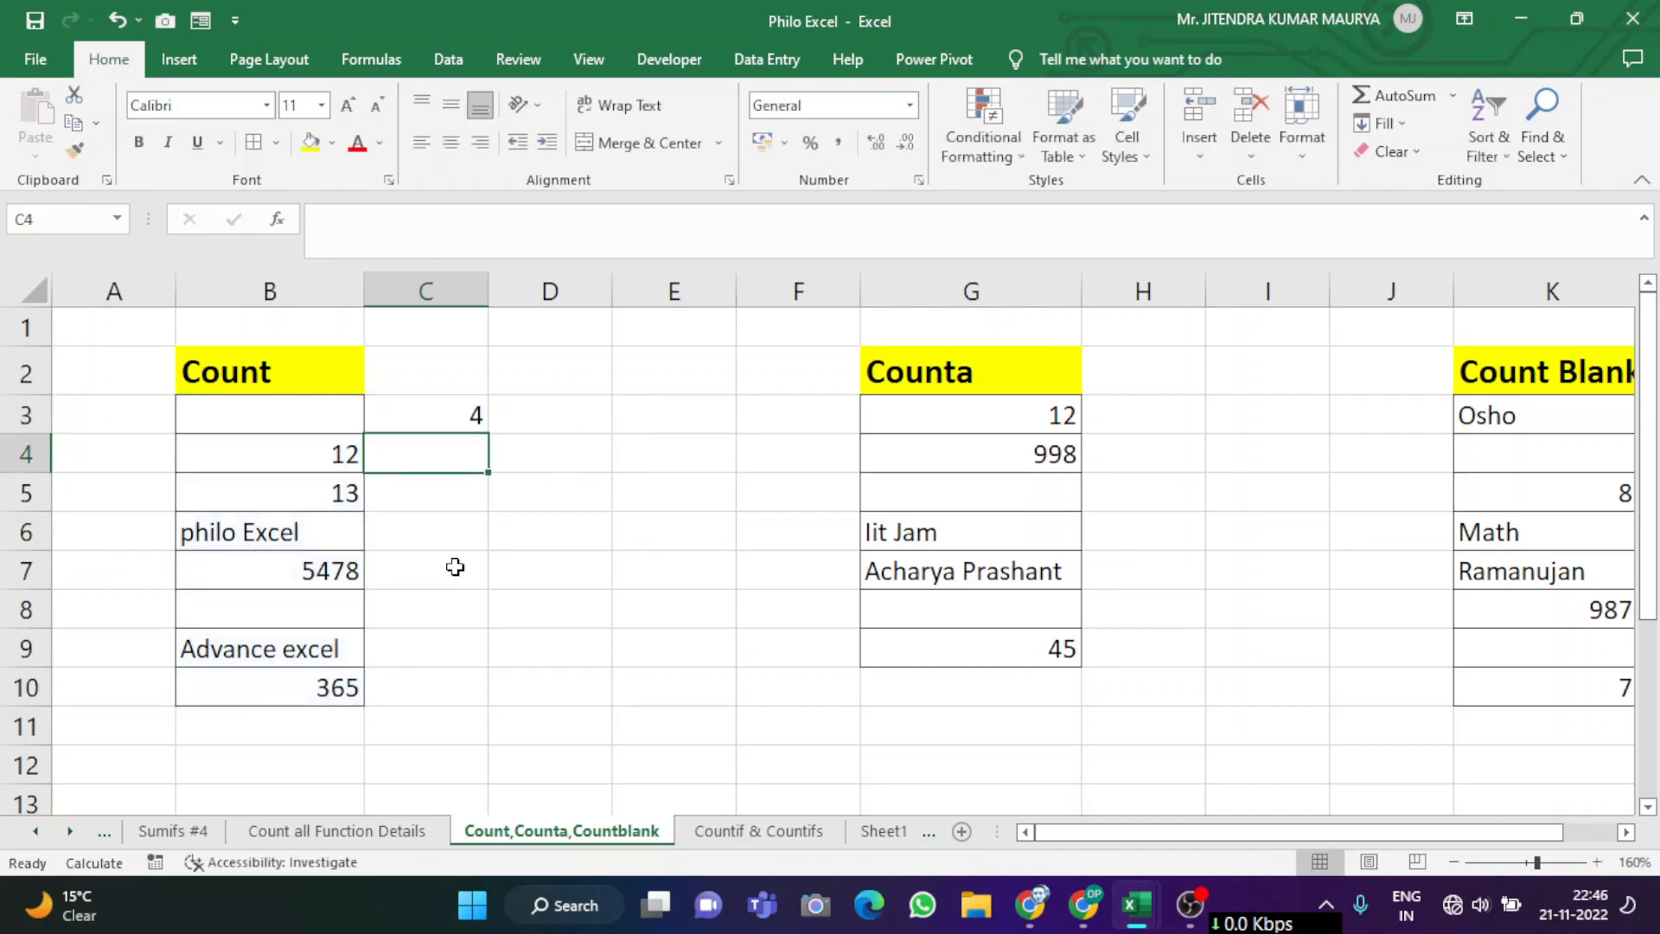
Step: Examine the COUNT formula in C3 and the numeric cells B4, B5, B7 and B10 that it counts
{"action": "left_click", "coordinate": [434, 412]}
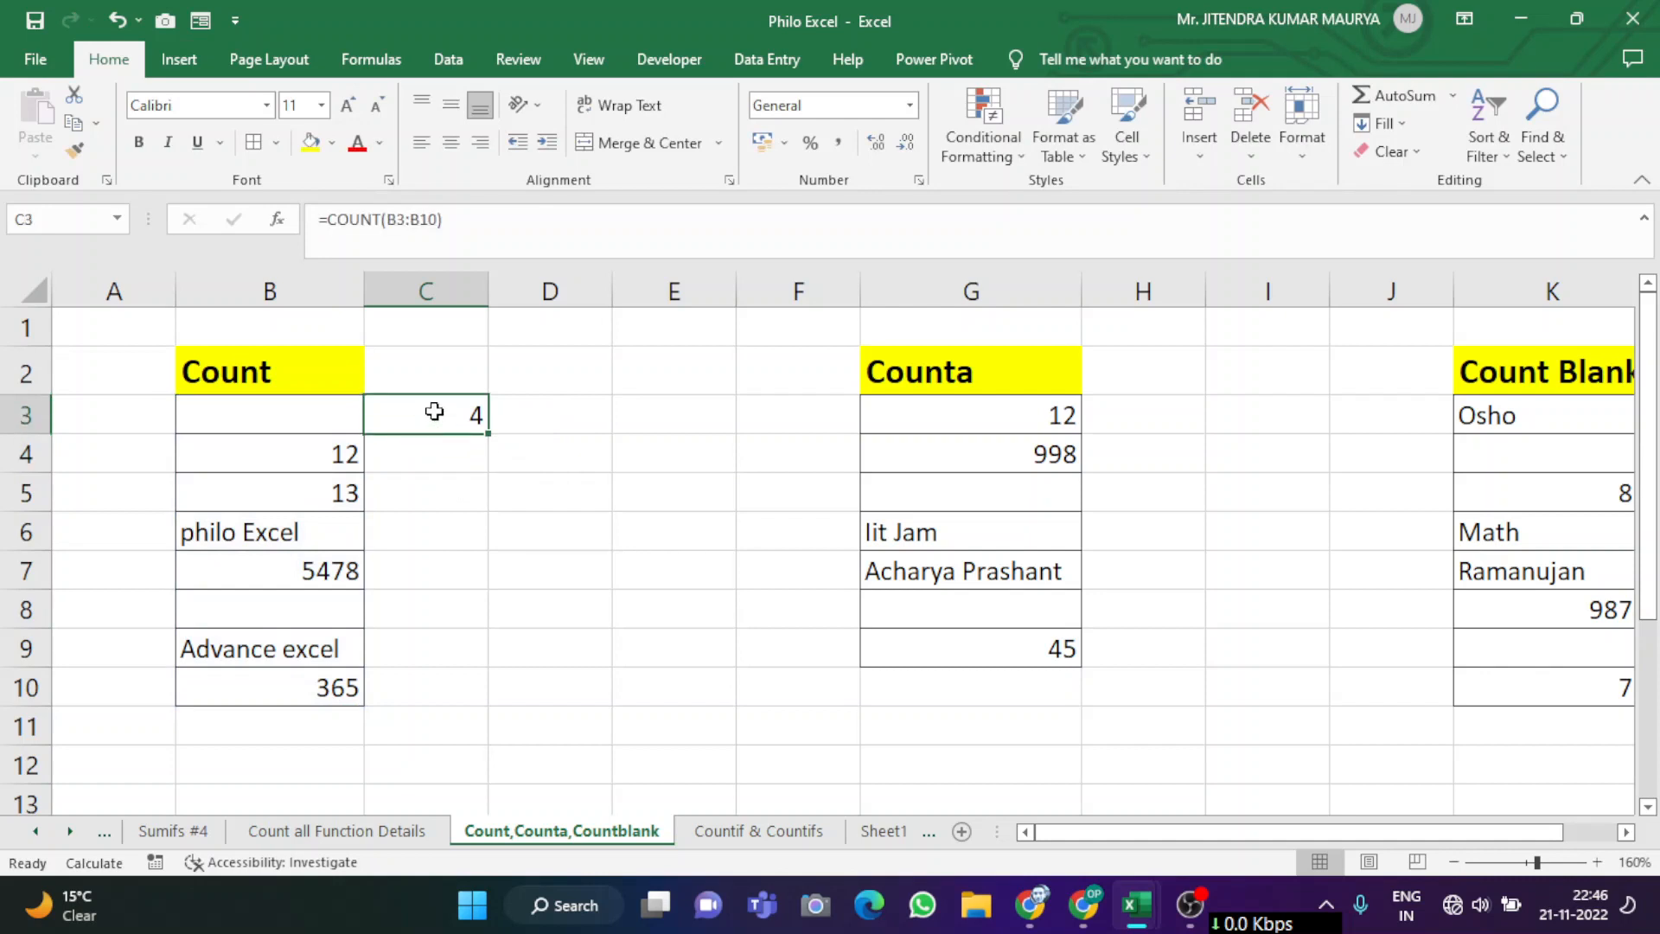
{"action": "left_click", "coordinate": [329, 452]}
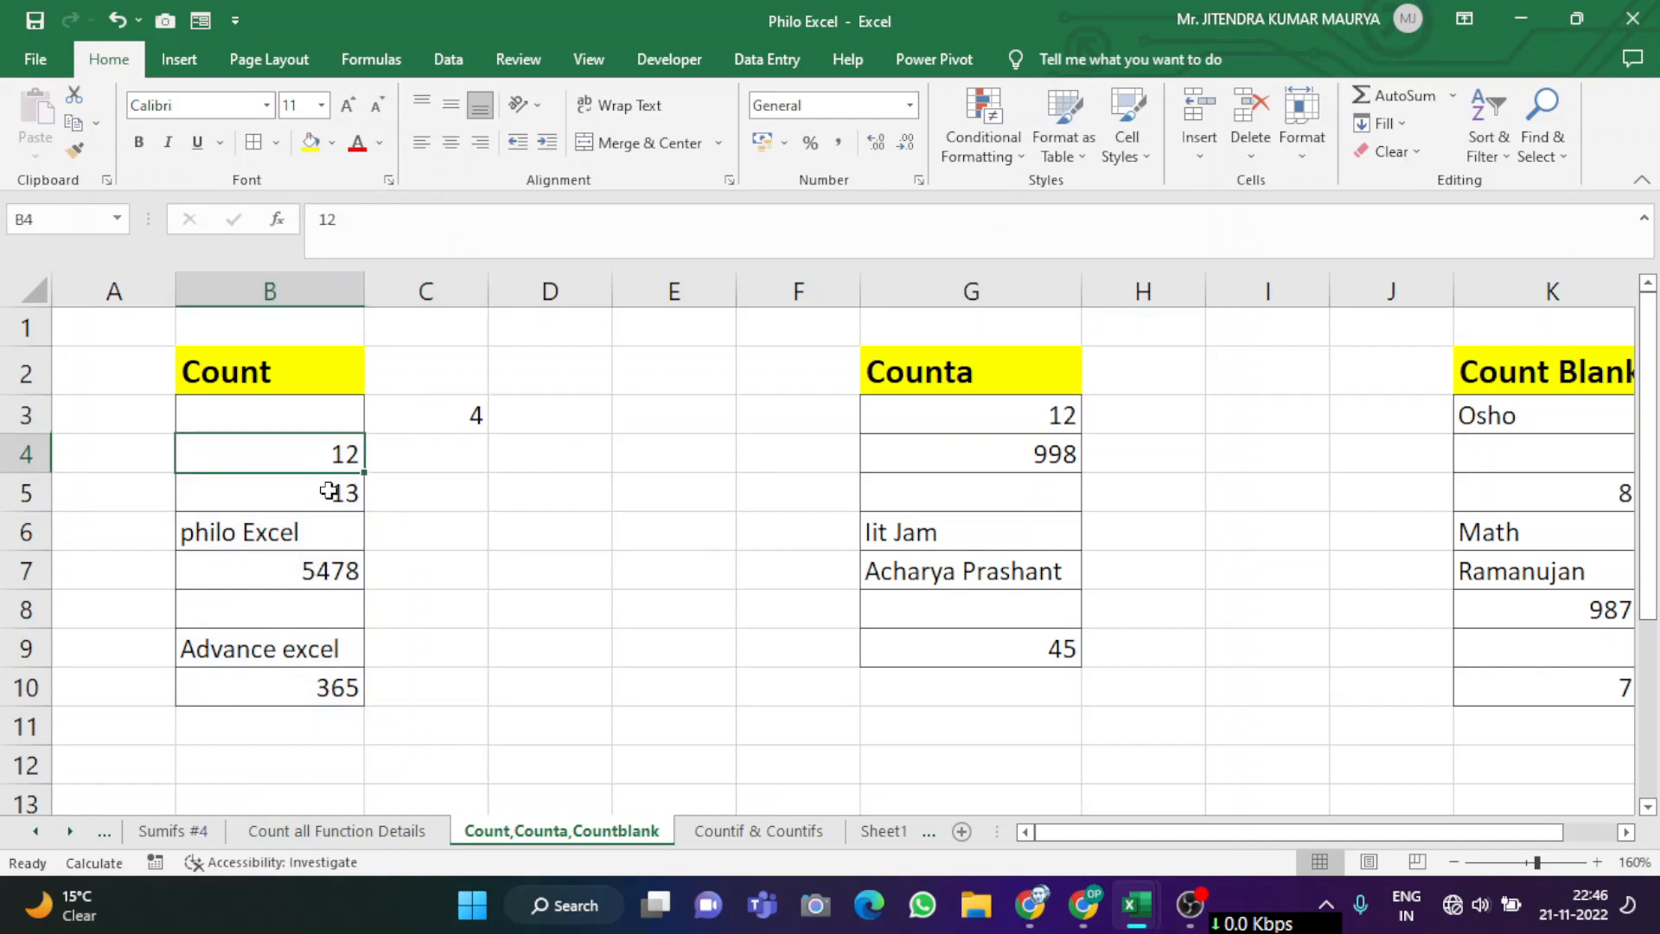
{"action": "left_click", "coordinate": [328, 491]}
{"action": "left_click", "coordinate": [341, 573]}
{"action": "left_click", "coordinate": [355, 692]}
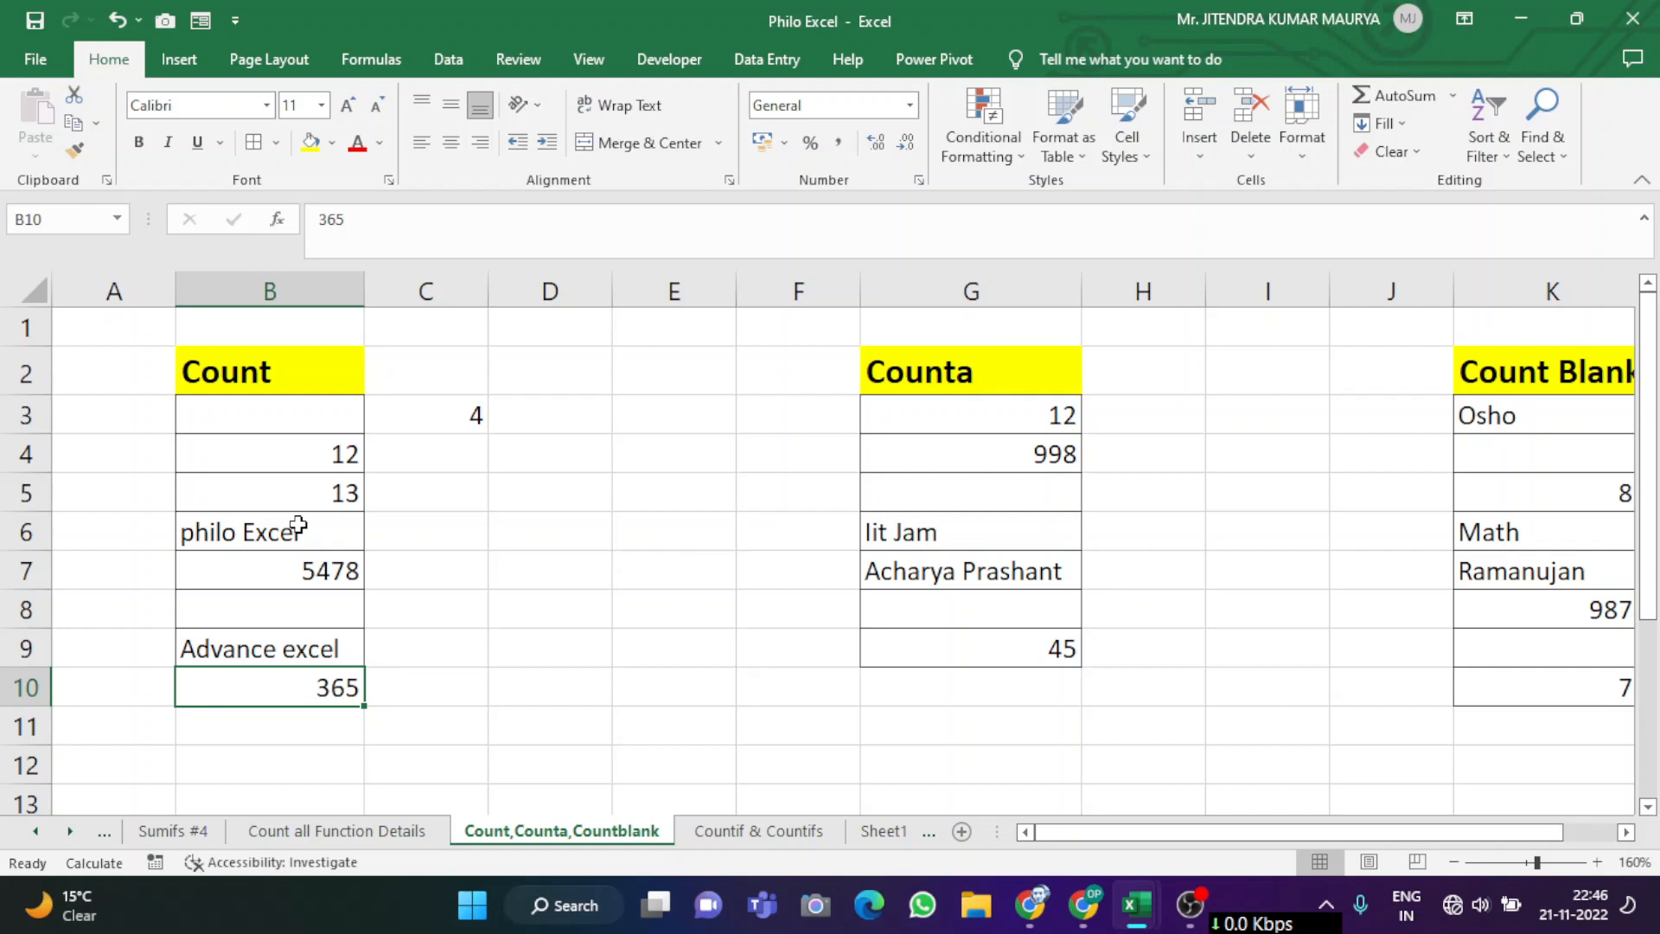
{"action": "left_click", "coordinate": [422, 423]}
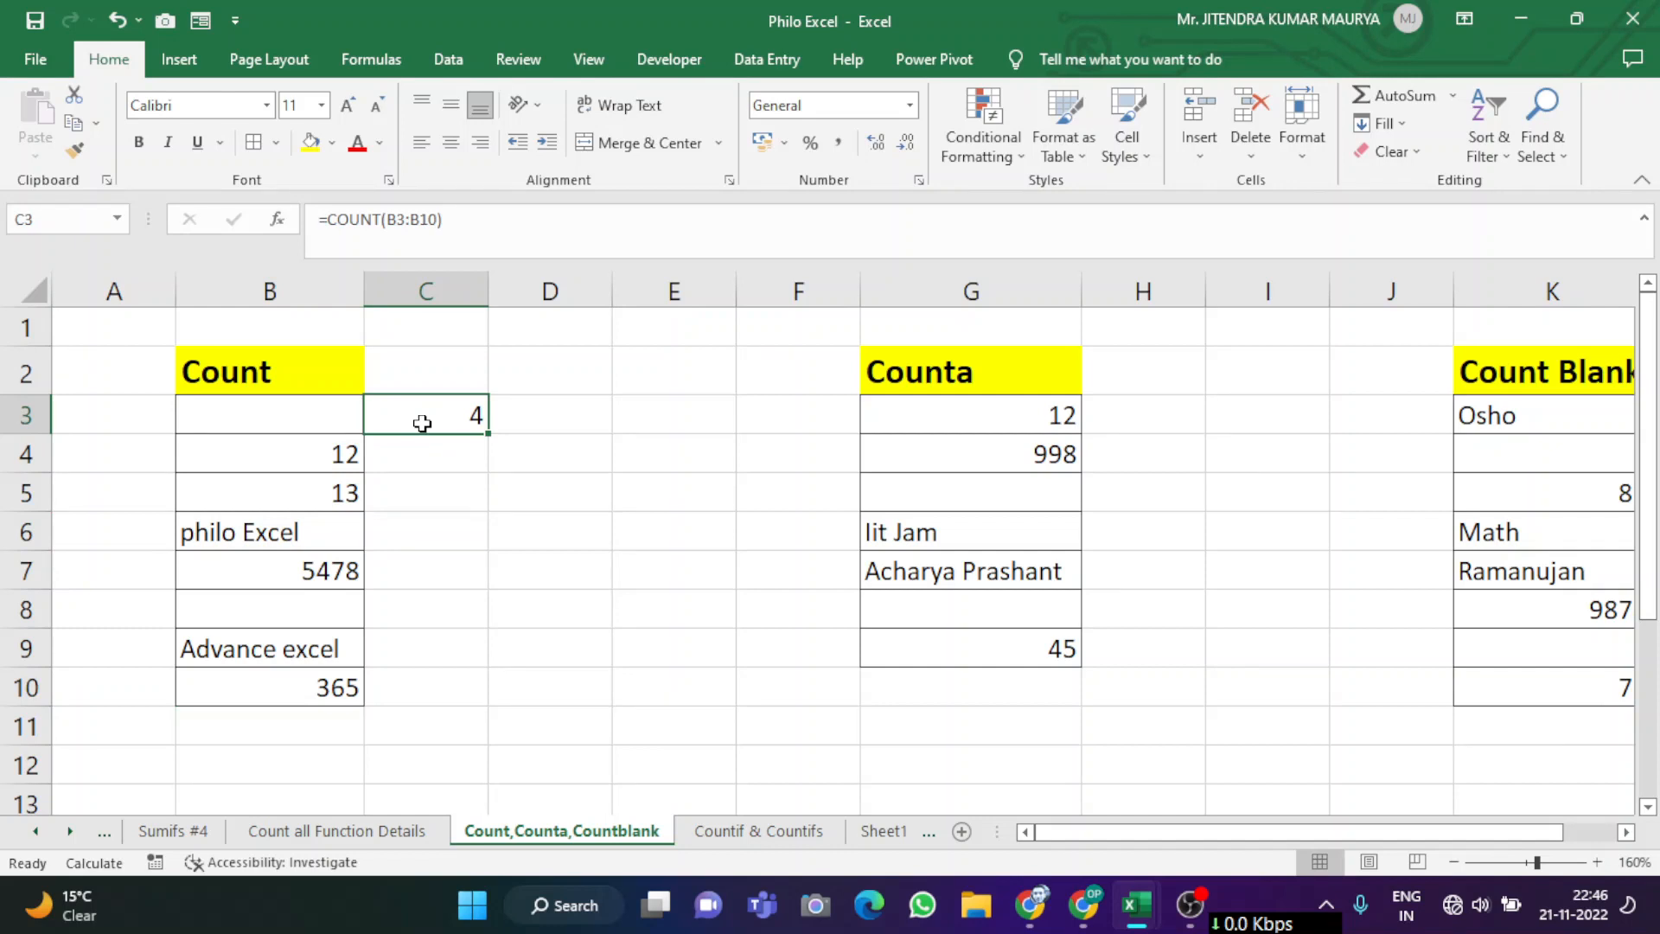
Step: On the Count all Function Details sheet, tick the COUNT function's status and untick the COUNTA function's status
{"action": "left_click", "coordinate": [422, 832]}
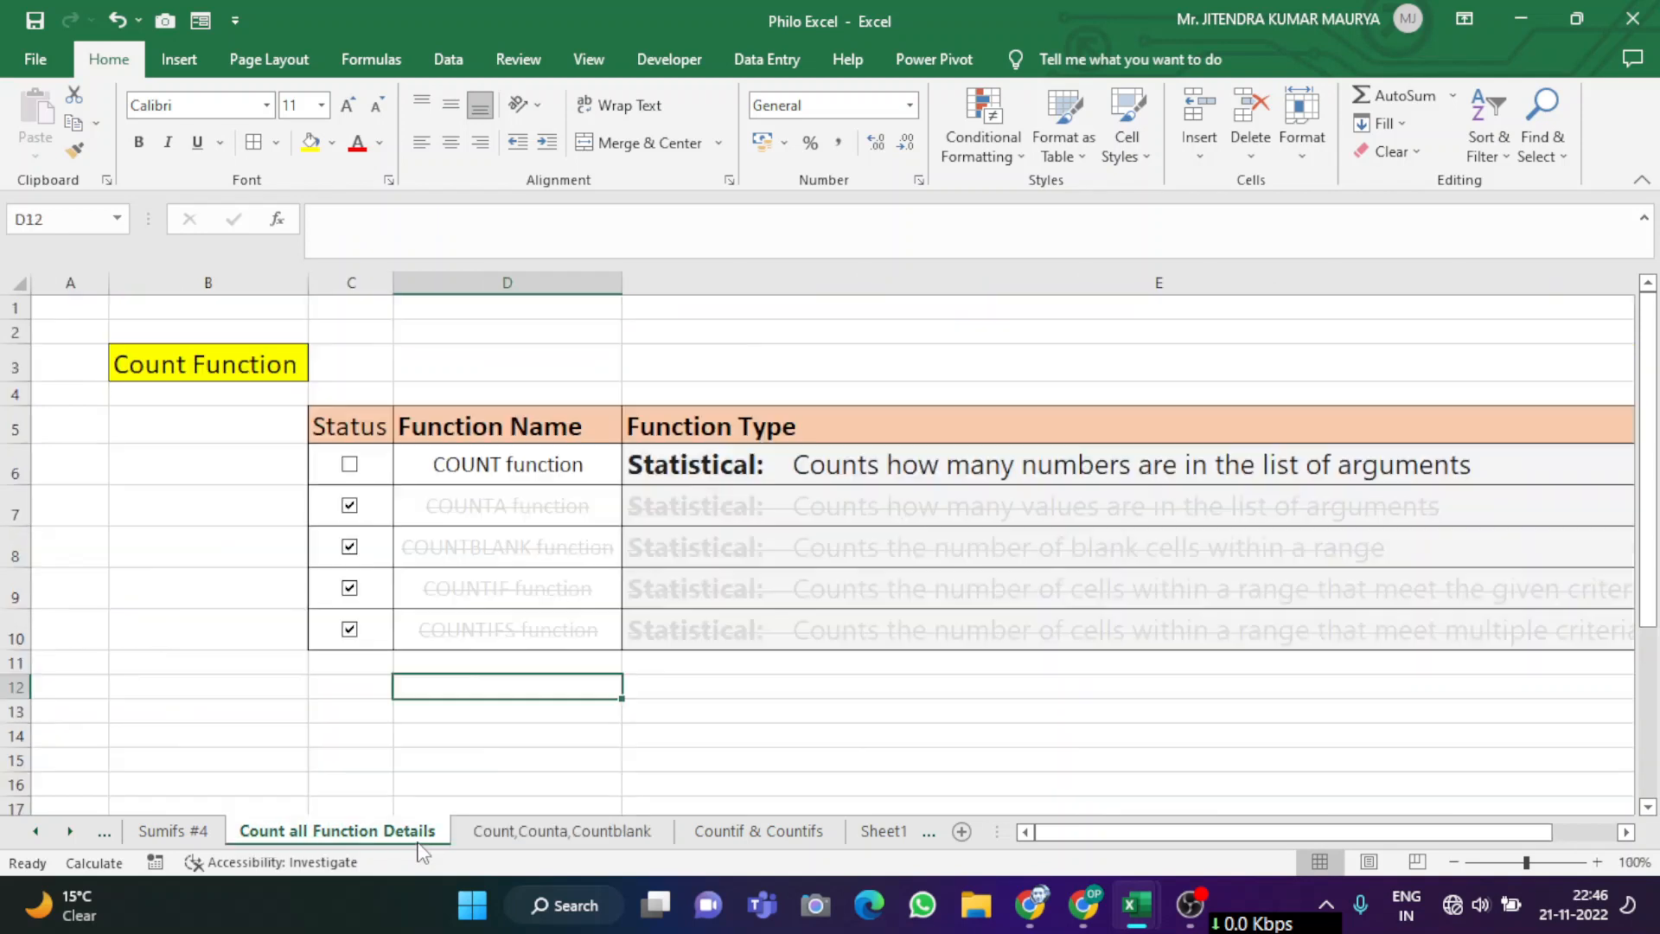
{"action": "left_click", "coordinate": [349, 505]}
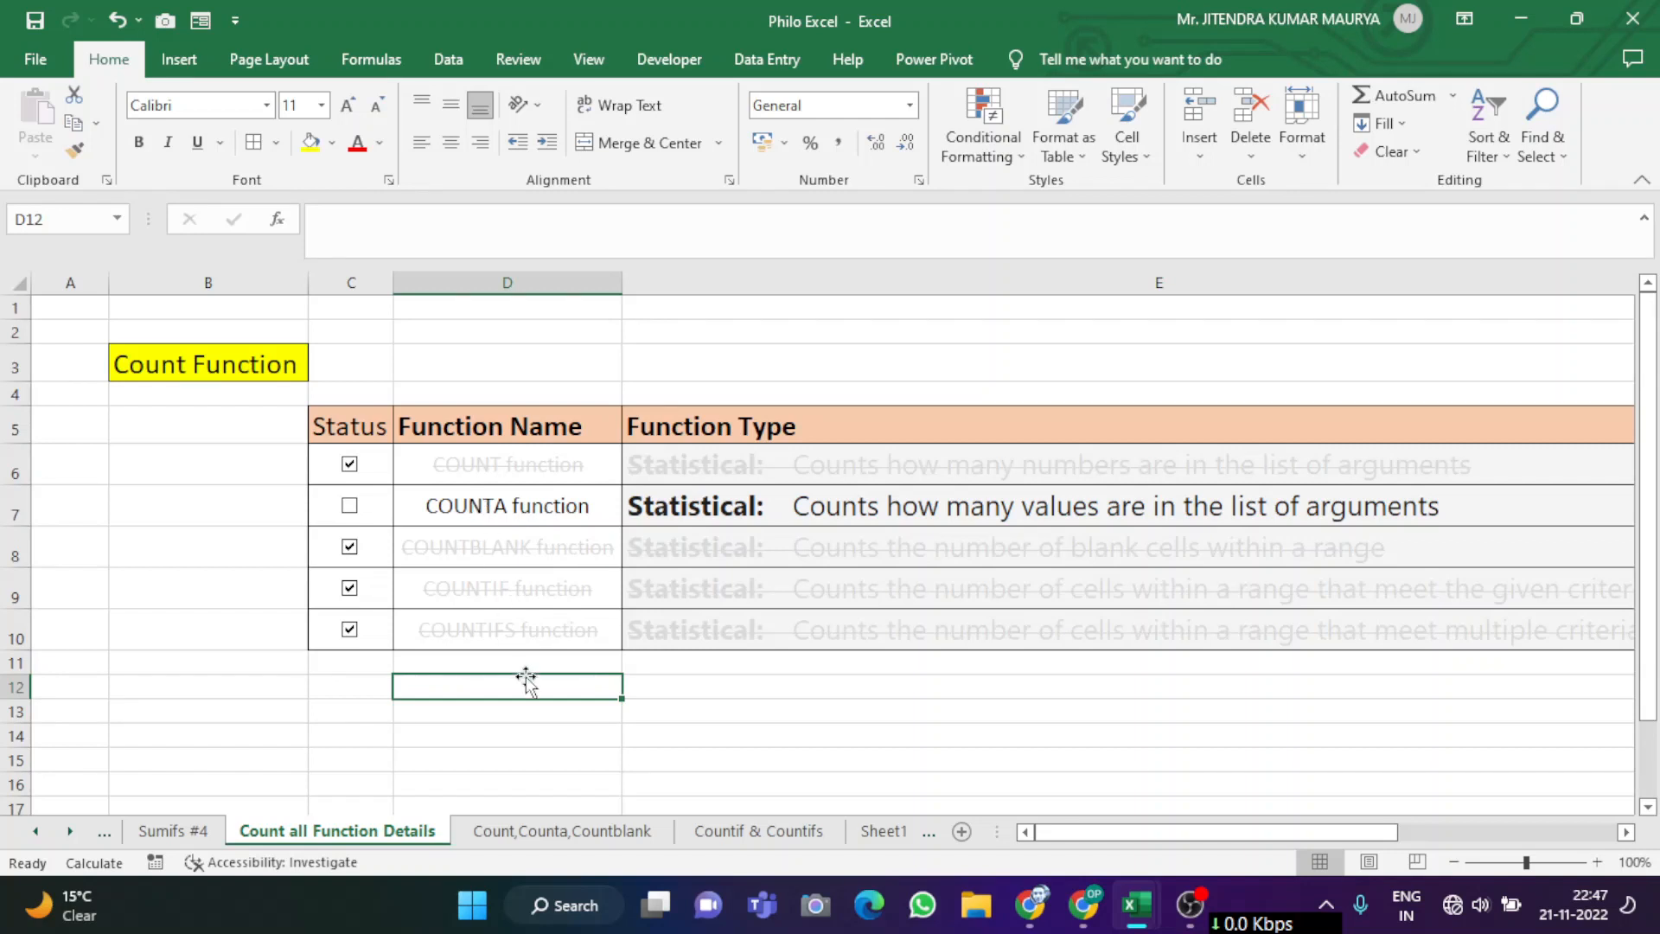
Step: On the Count,Counta,Countblank sheet, enter a COUNTA formula in H3 over the range G3:G9
{"action": "left_click", "coordinate": [555, 832]}
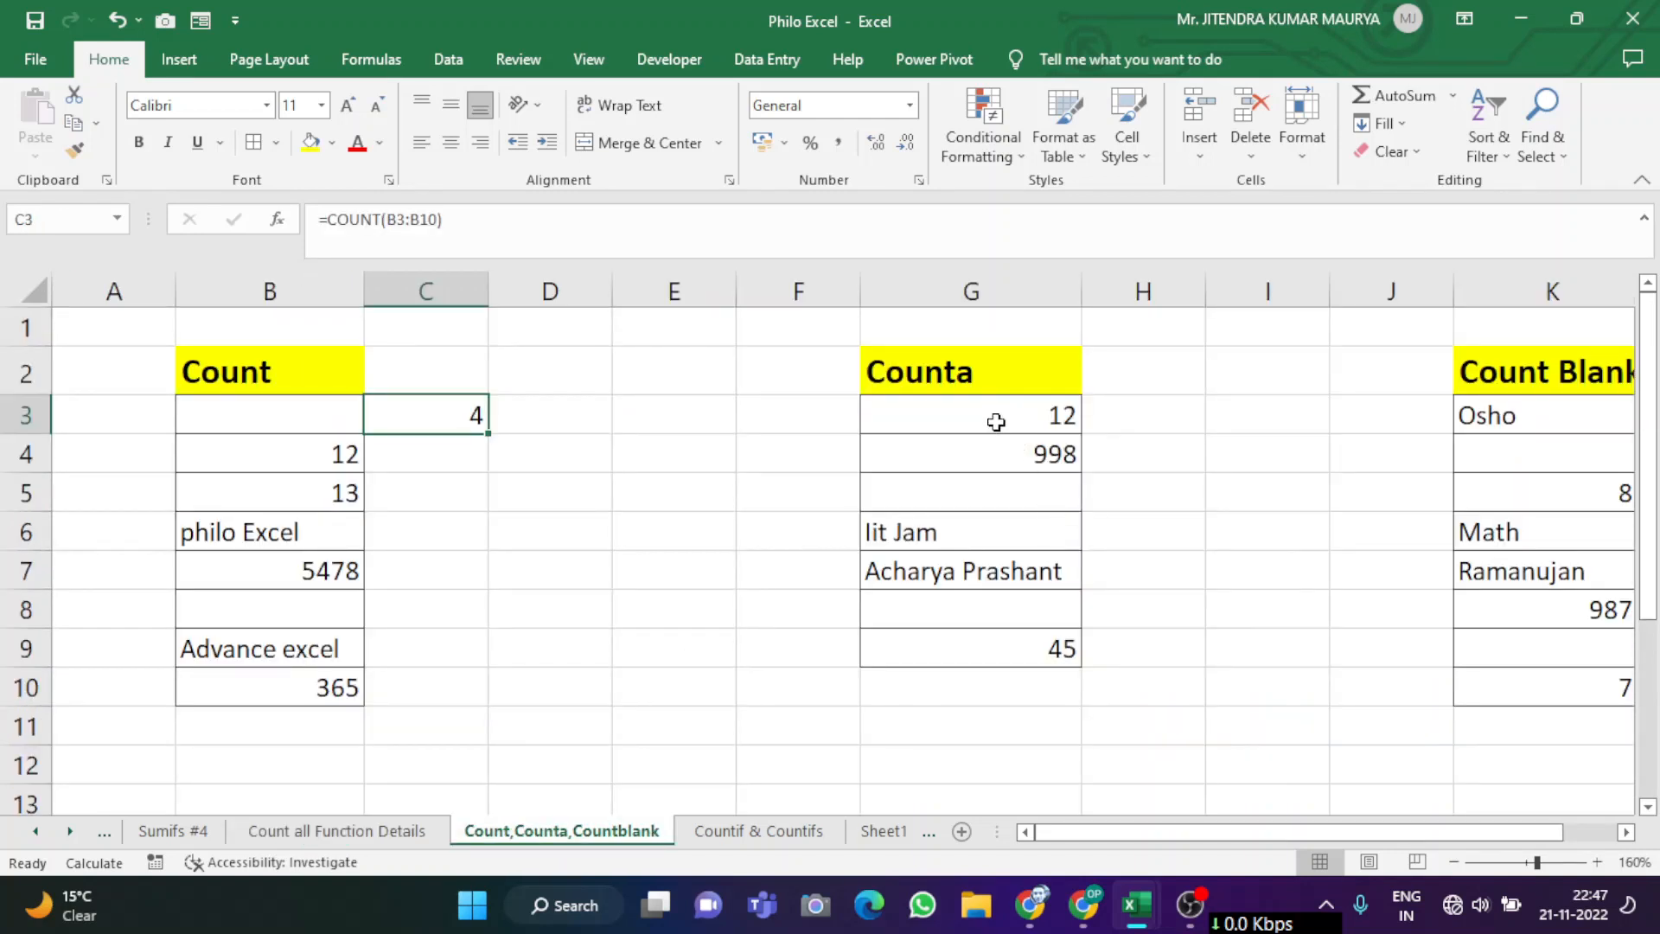
{"action": "left_click_drag", "start_coordinate": [996, 421], "coordinate": [993, 652]}
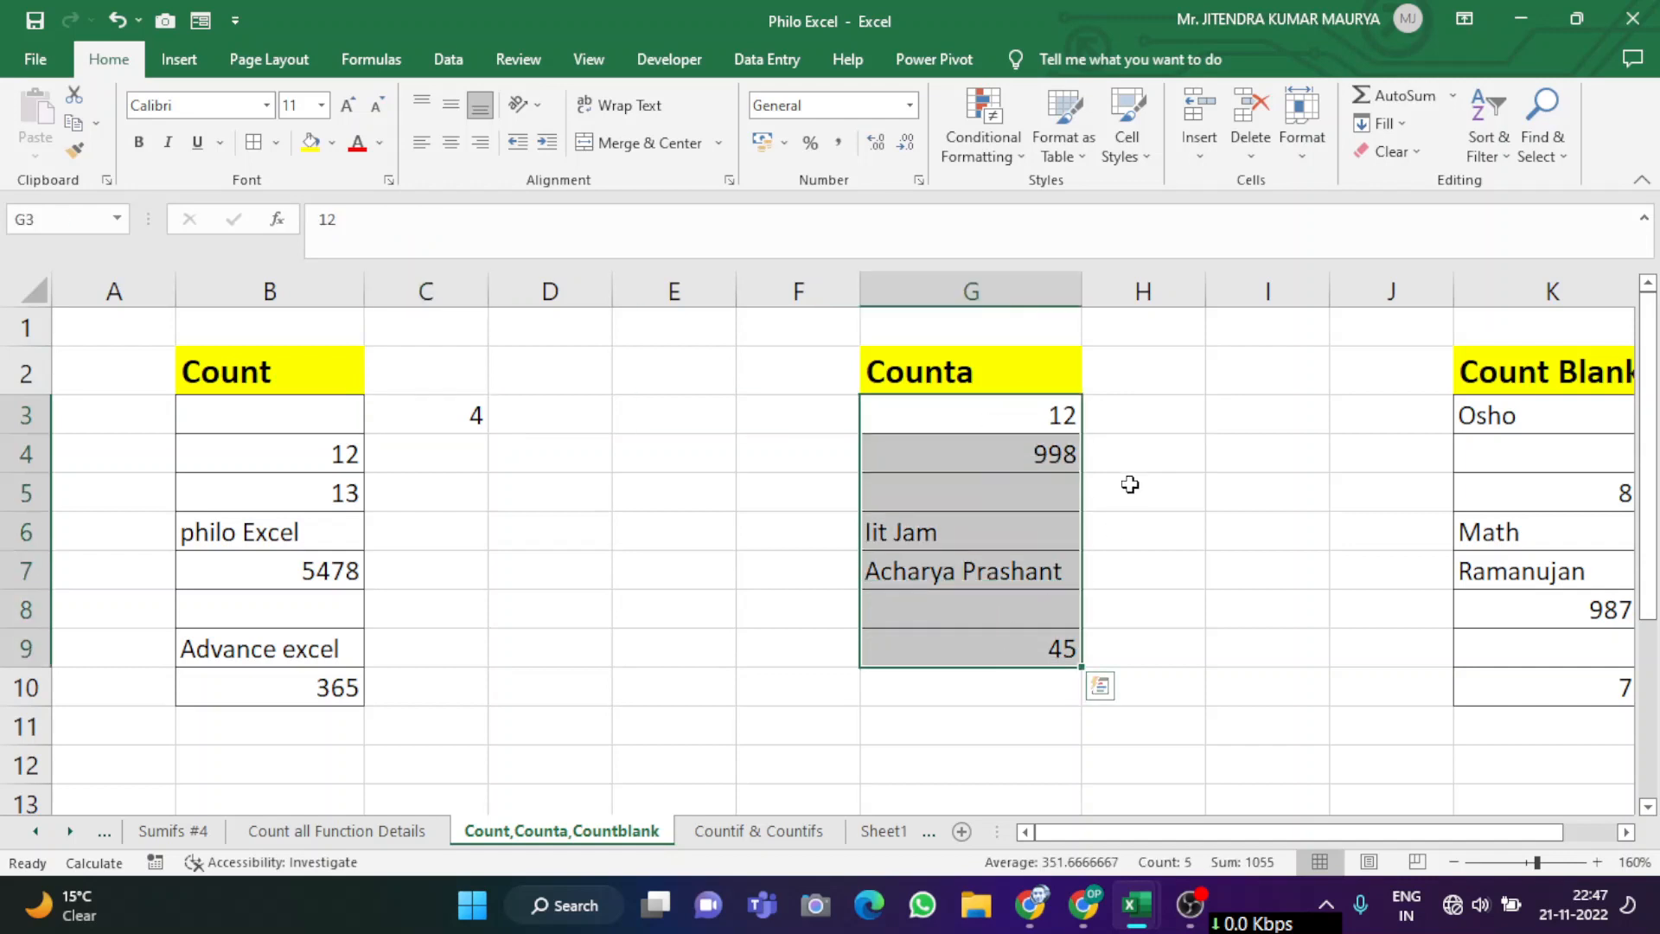
{"action": "left_click", "coordinate": [1159, 416]}
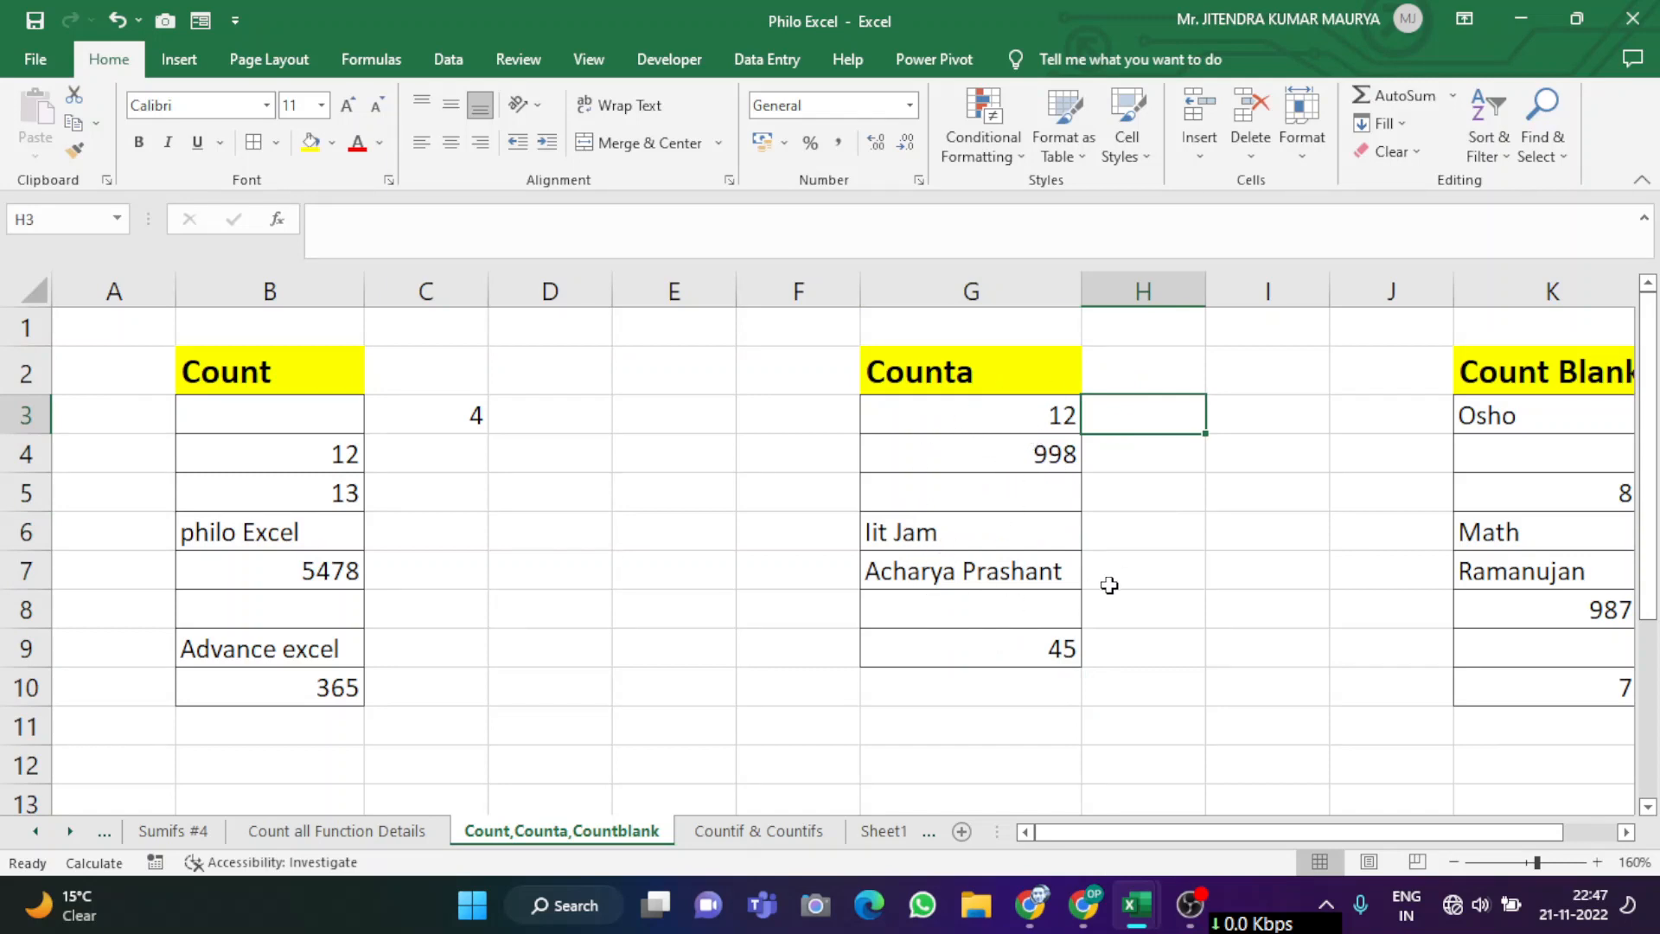
{"action": "type", "text": "="}
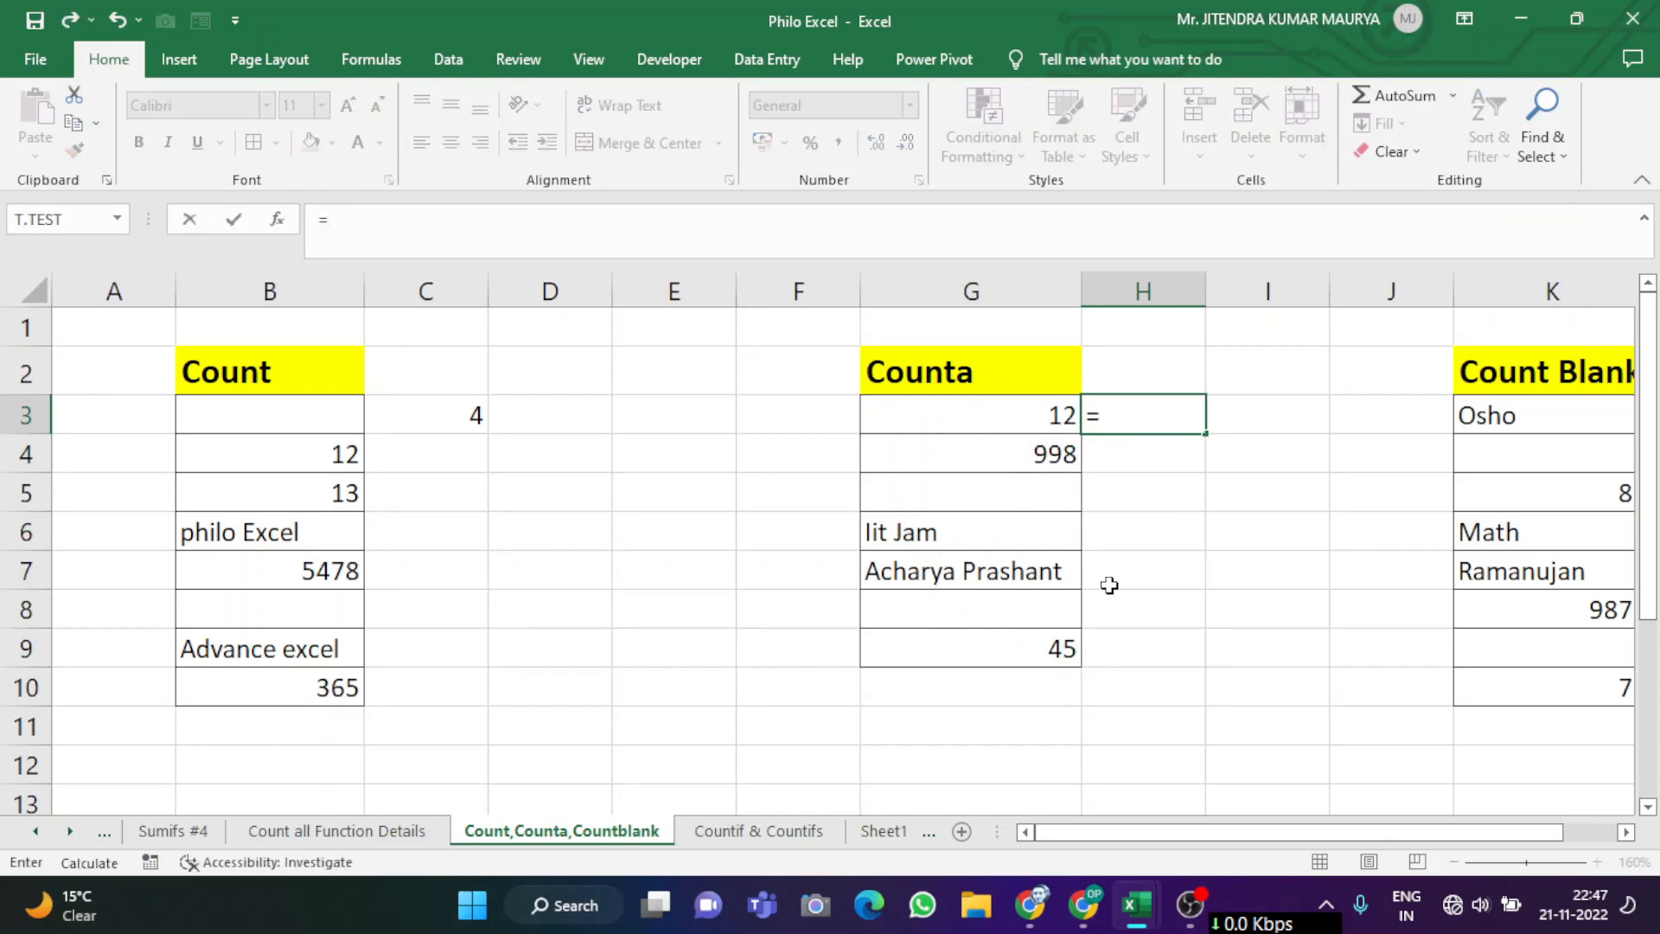
{"action": "type", "text": "cou"}
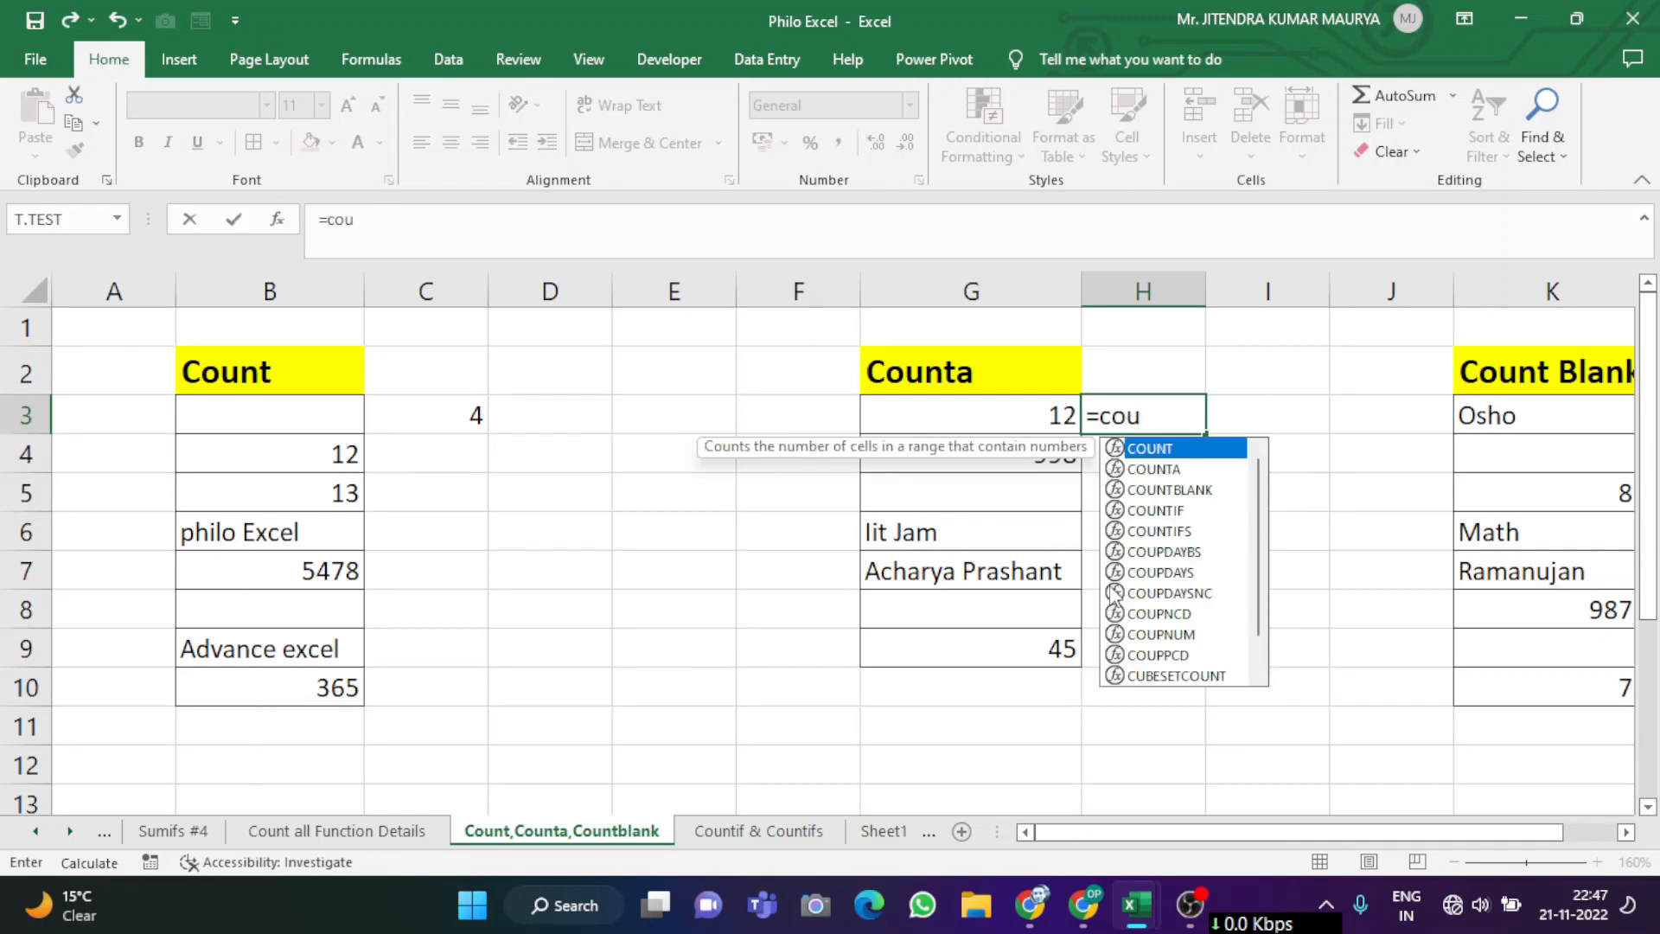
{"action": "type", "text": "nta"}
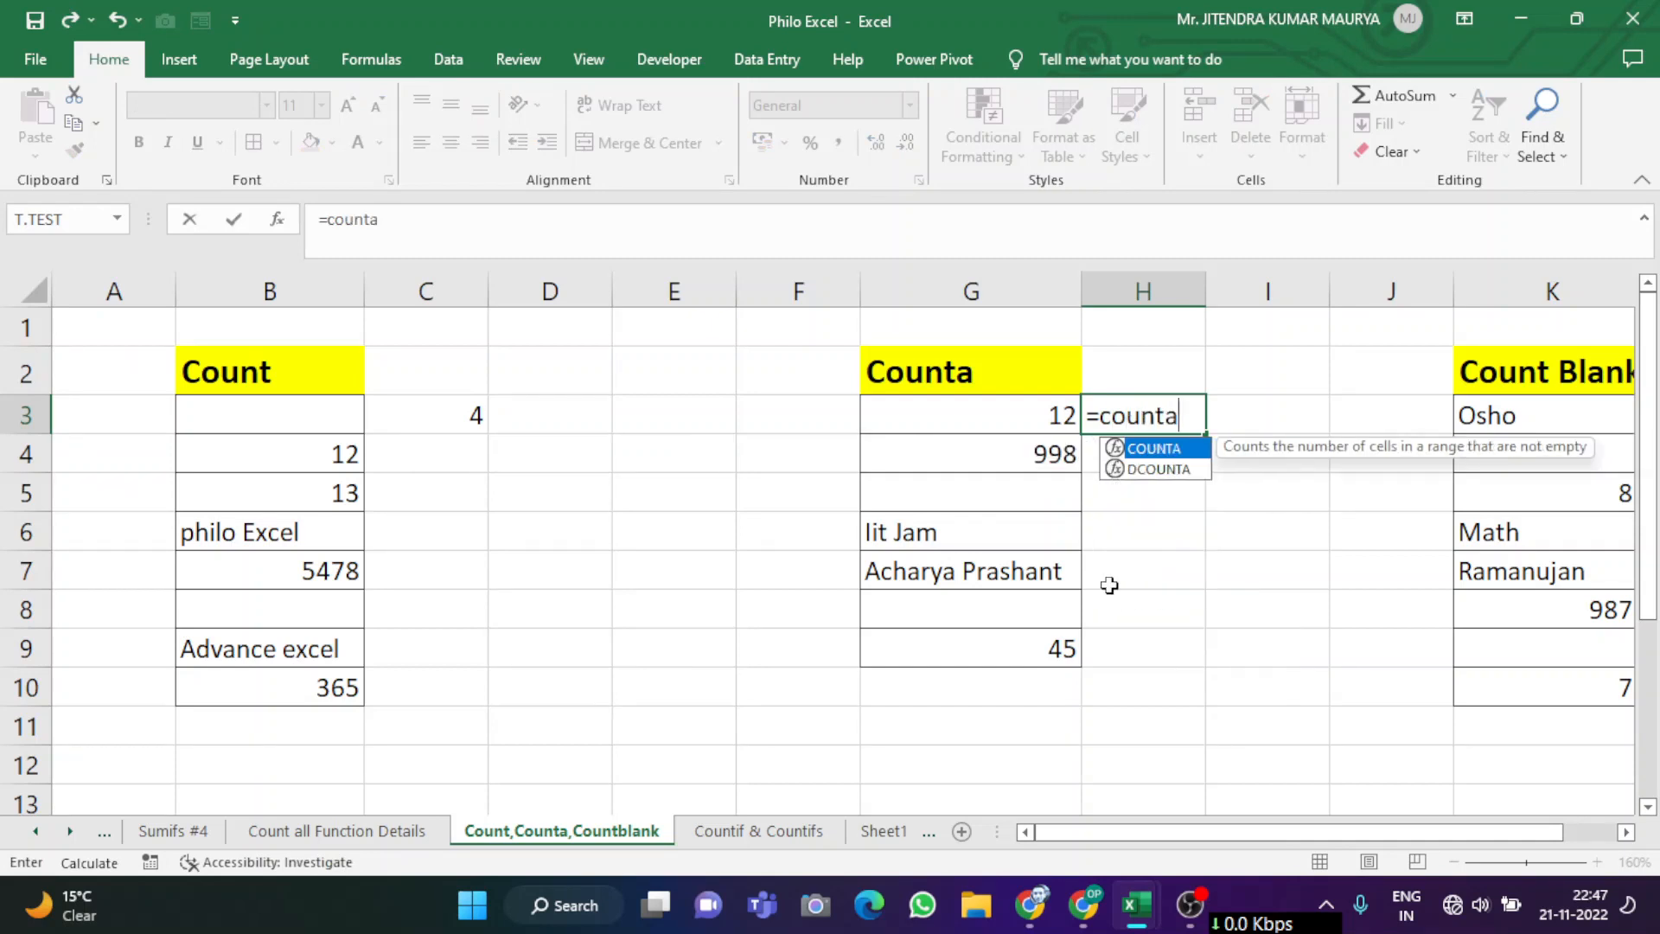
{"action": "key", "text": "Tab"}
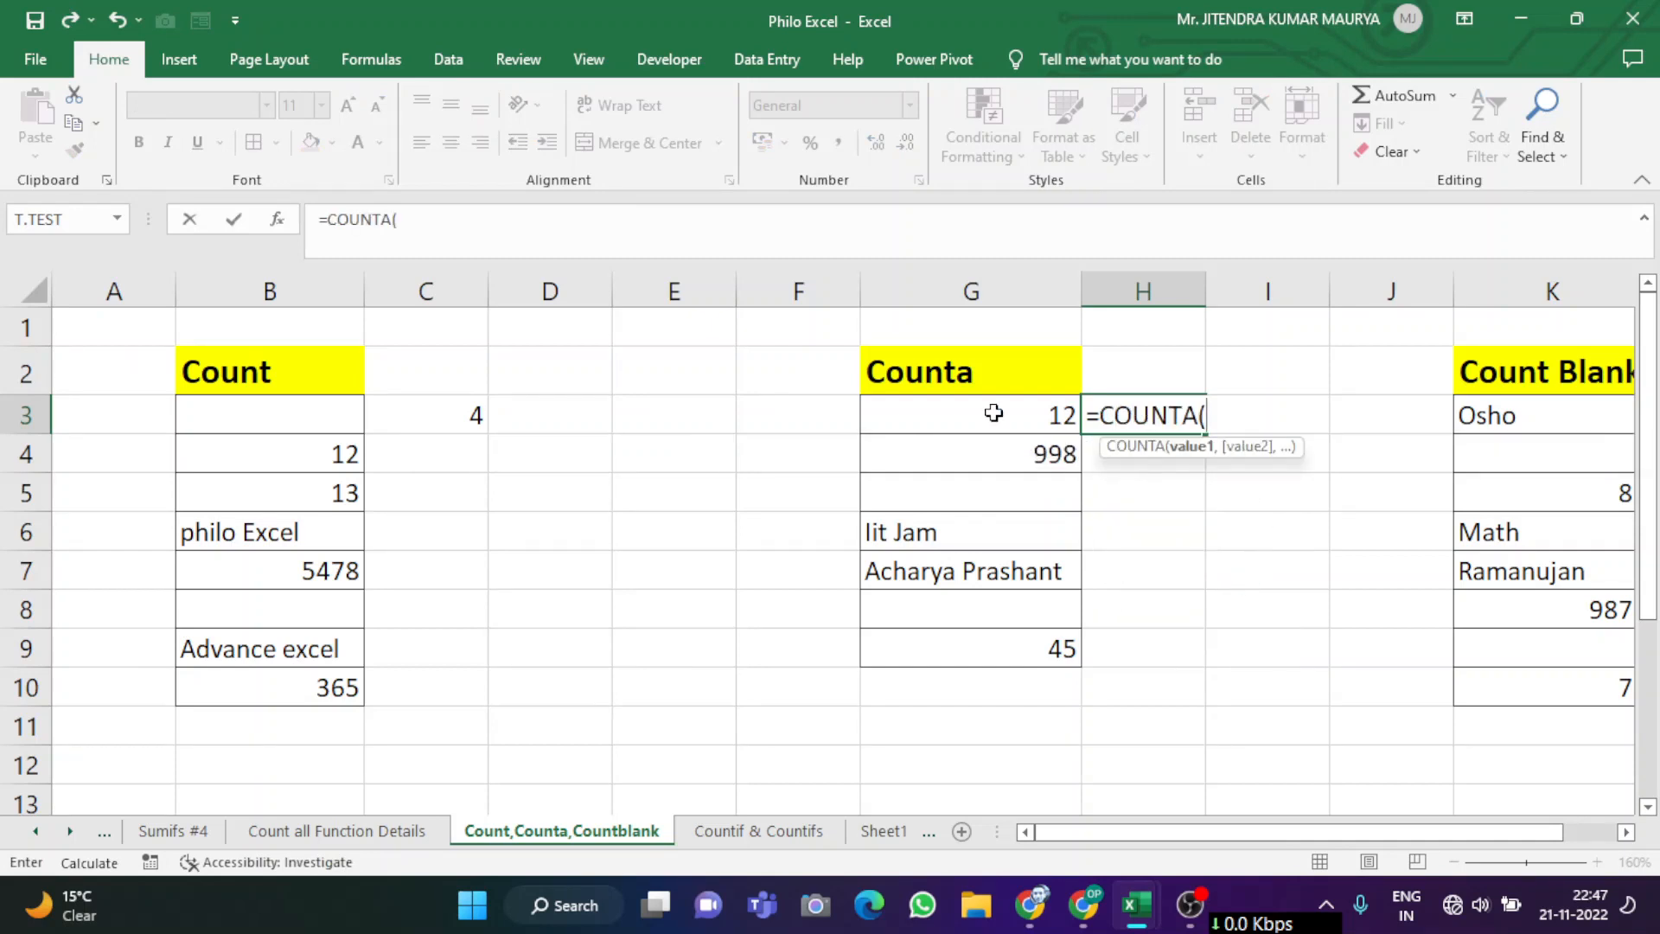
{"action": "left_click", "coordinate": [994, 430]}
{"action": "left_click_drag", "start_coordinate": [993, 432], "coordinate": [982, 656]}
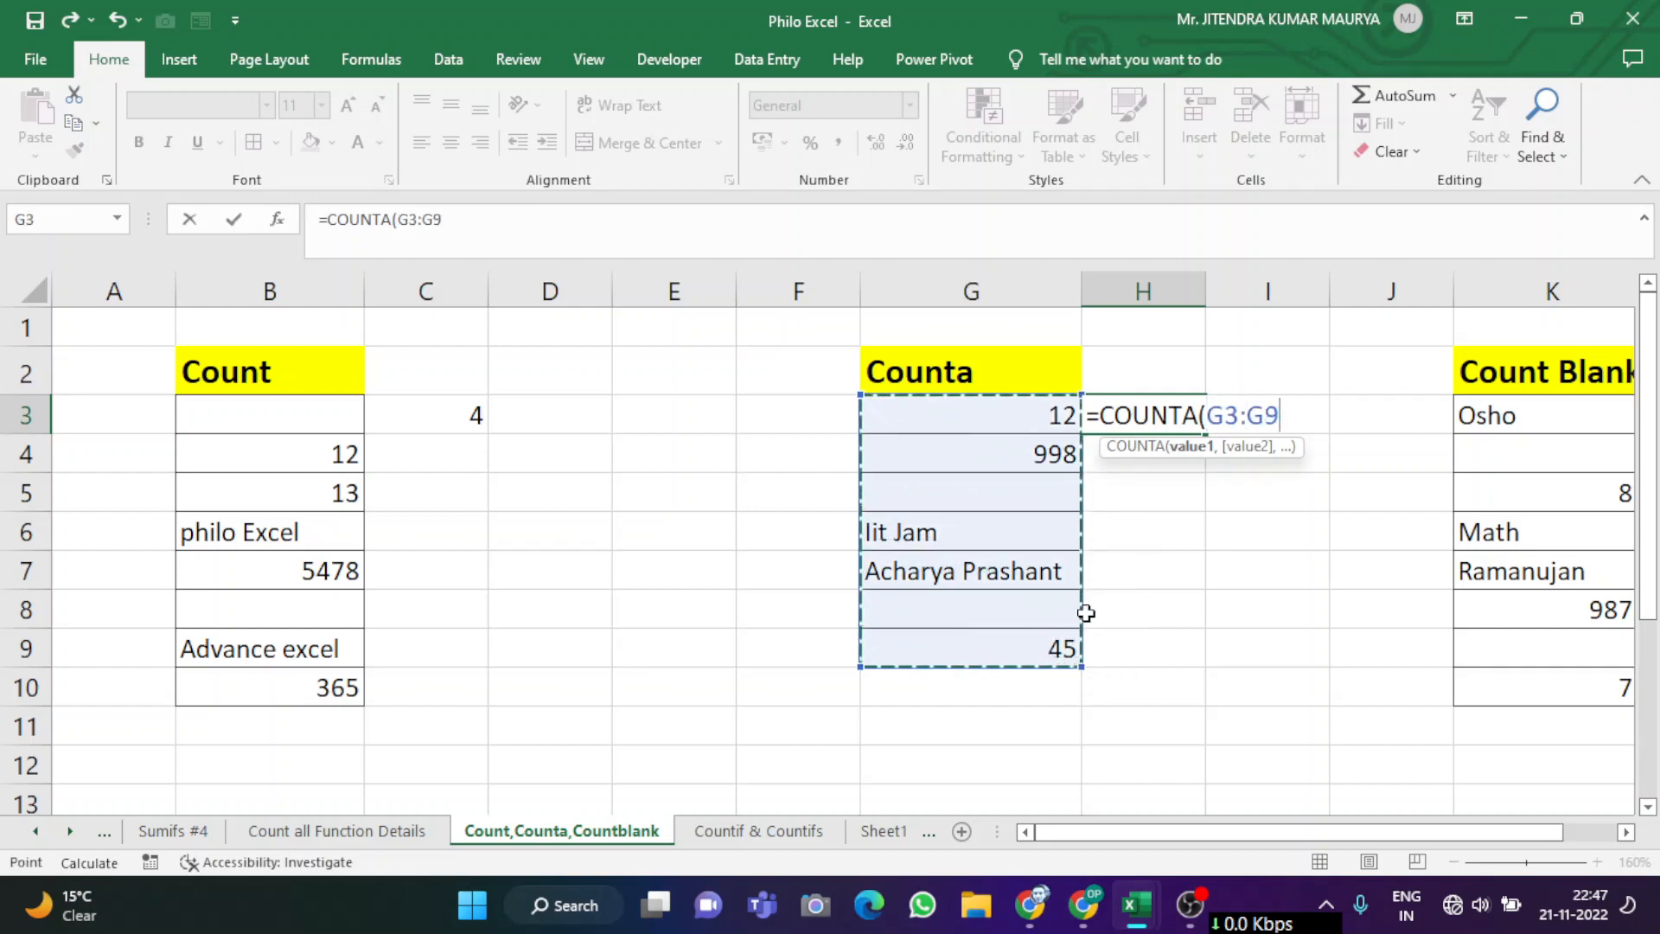
{"action": "key", "text": "Return"}
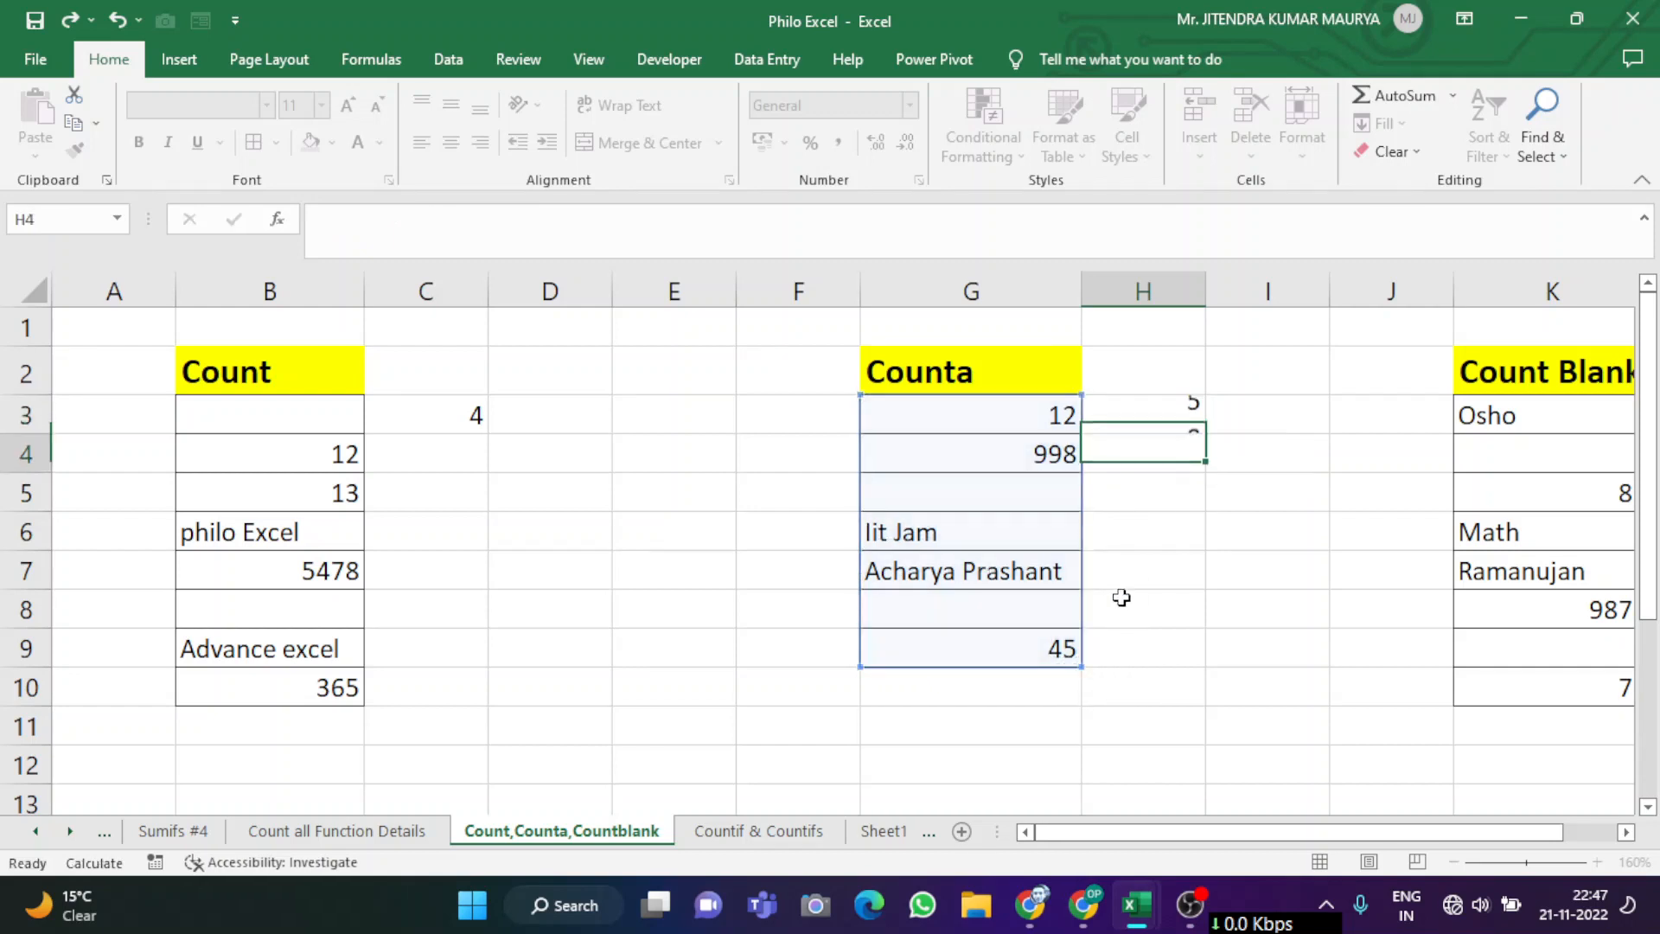
{"action": "left_click", "coordinate": [1142, 412]}
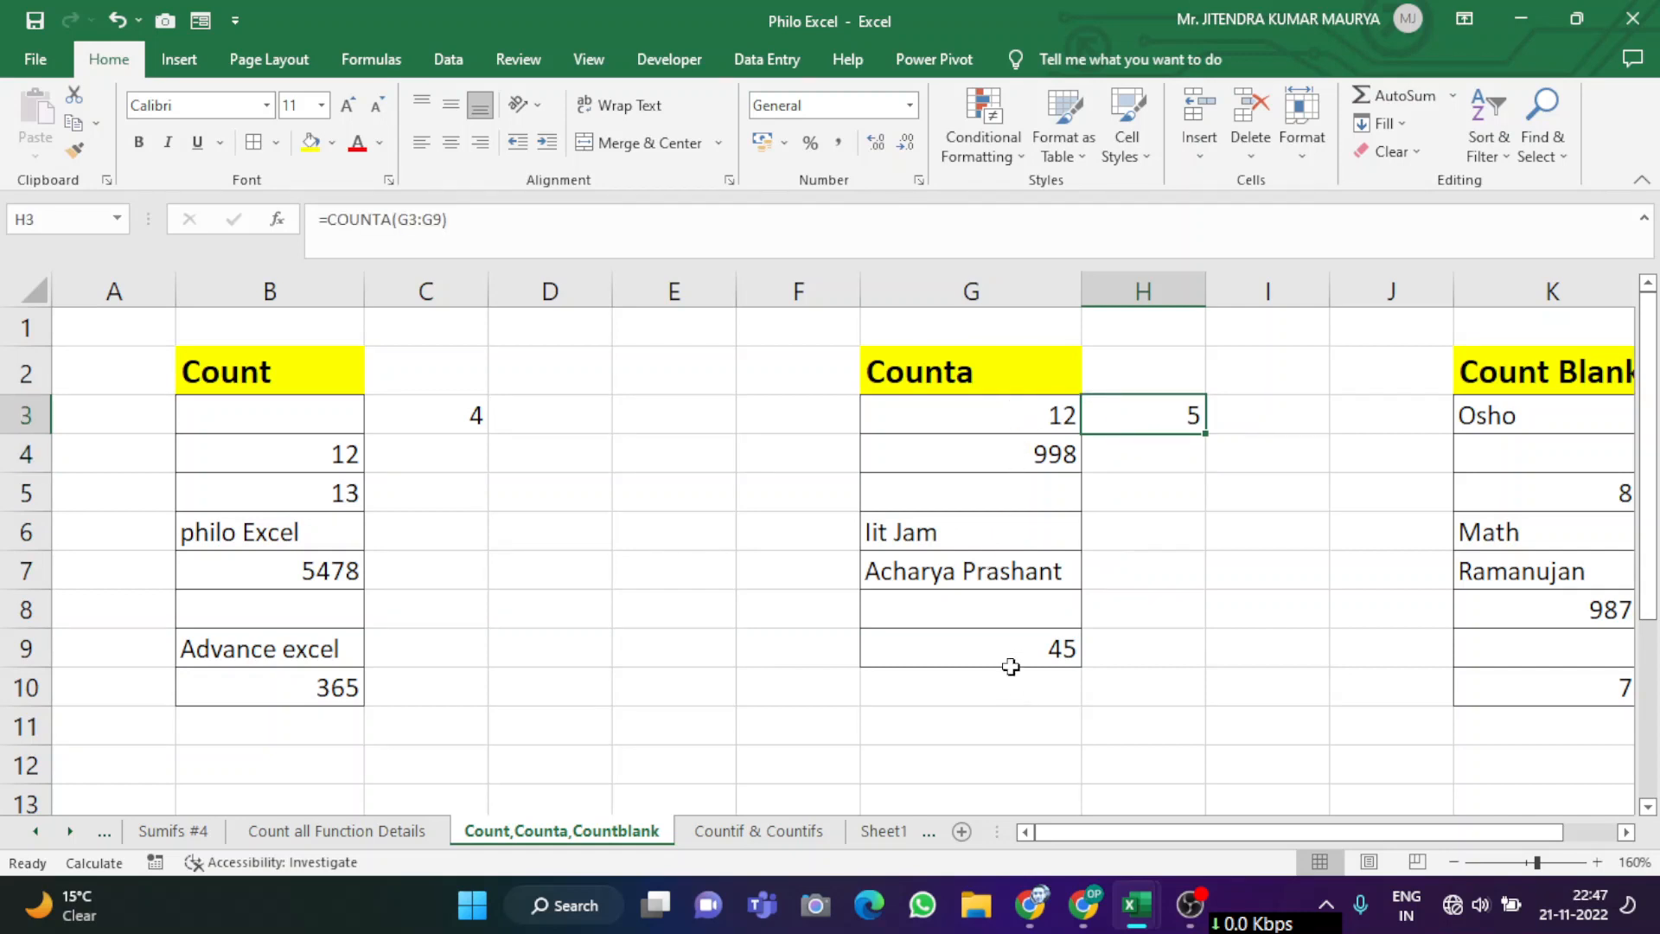
Step: Enter the number 2 in the blank cell G8 of the Counta list to test the formula
{"action": "left_click", "coordinate": [1011, 617]}
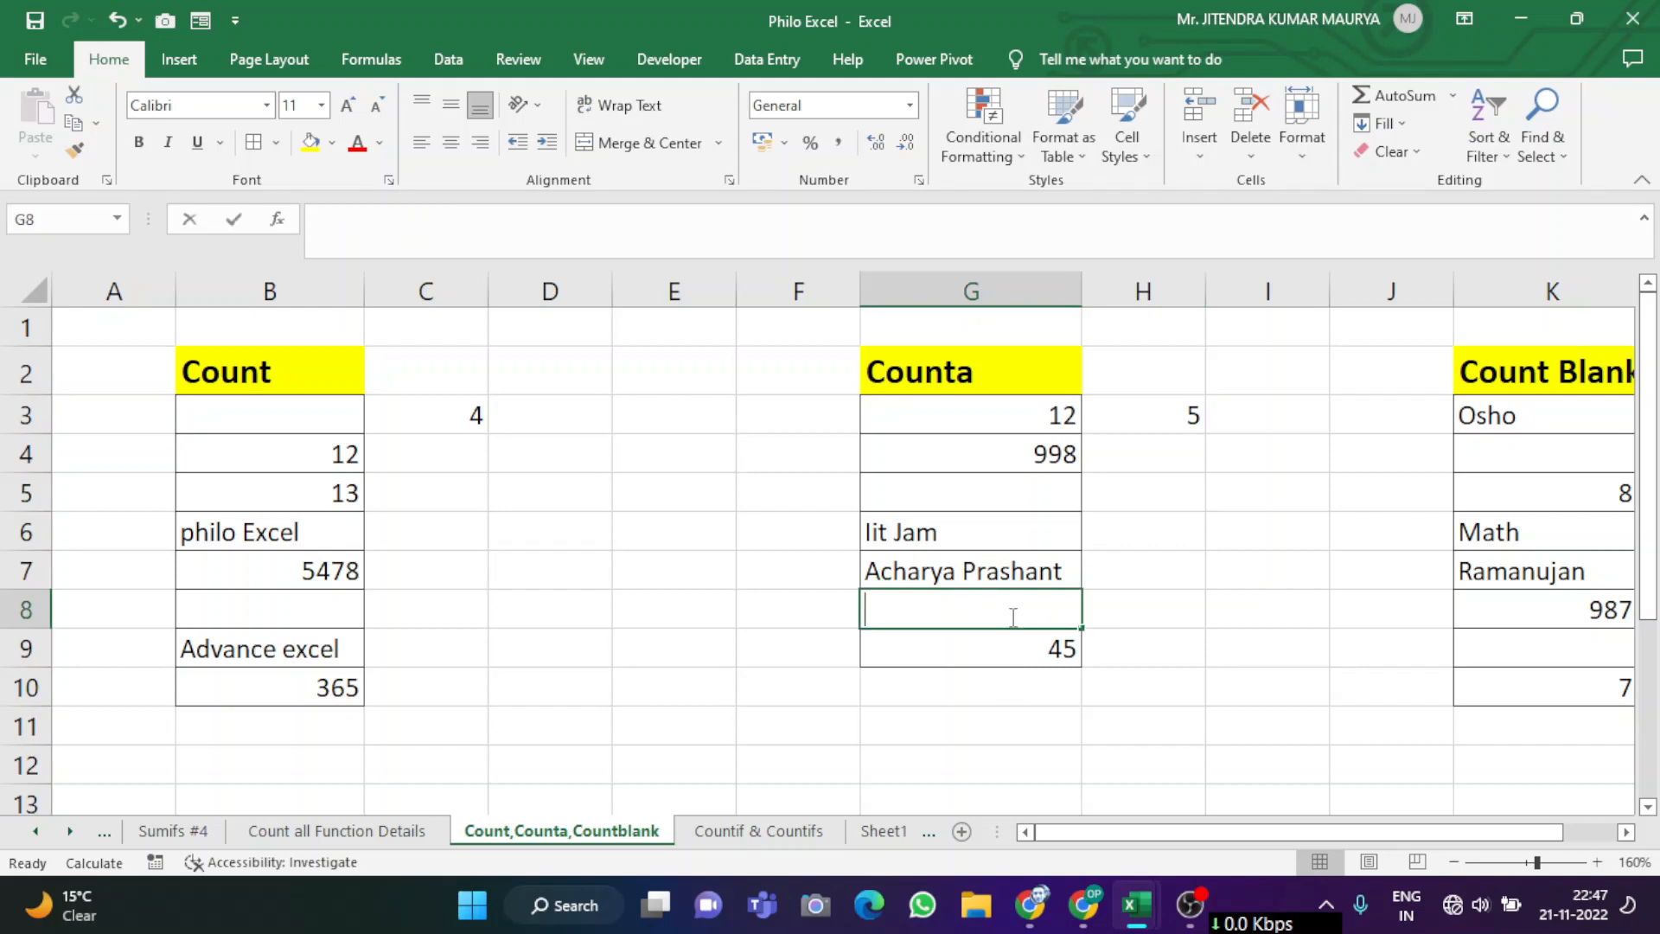
{"action": "type", "text": "2"}
{"action": "left_click", "coordinate": [1134, 637]}
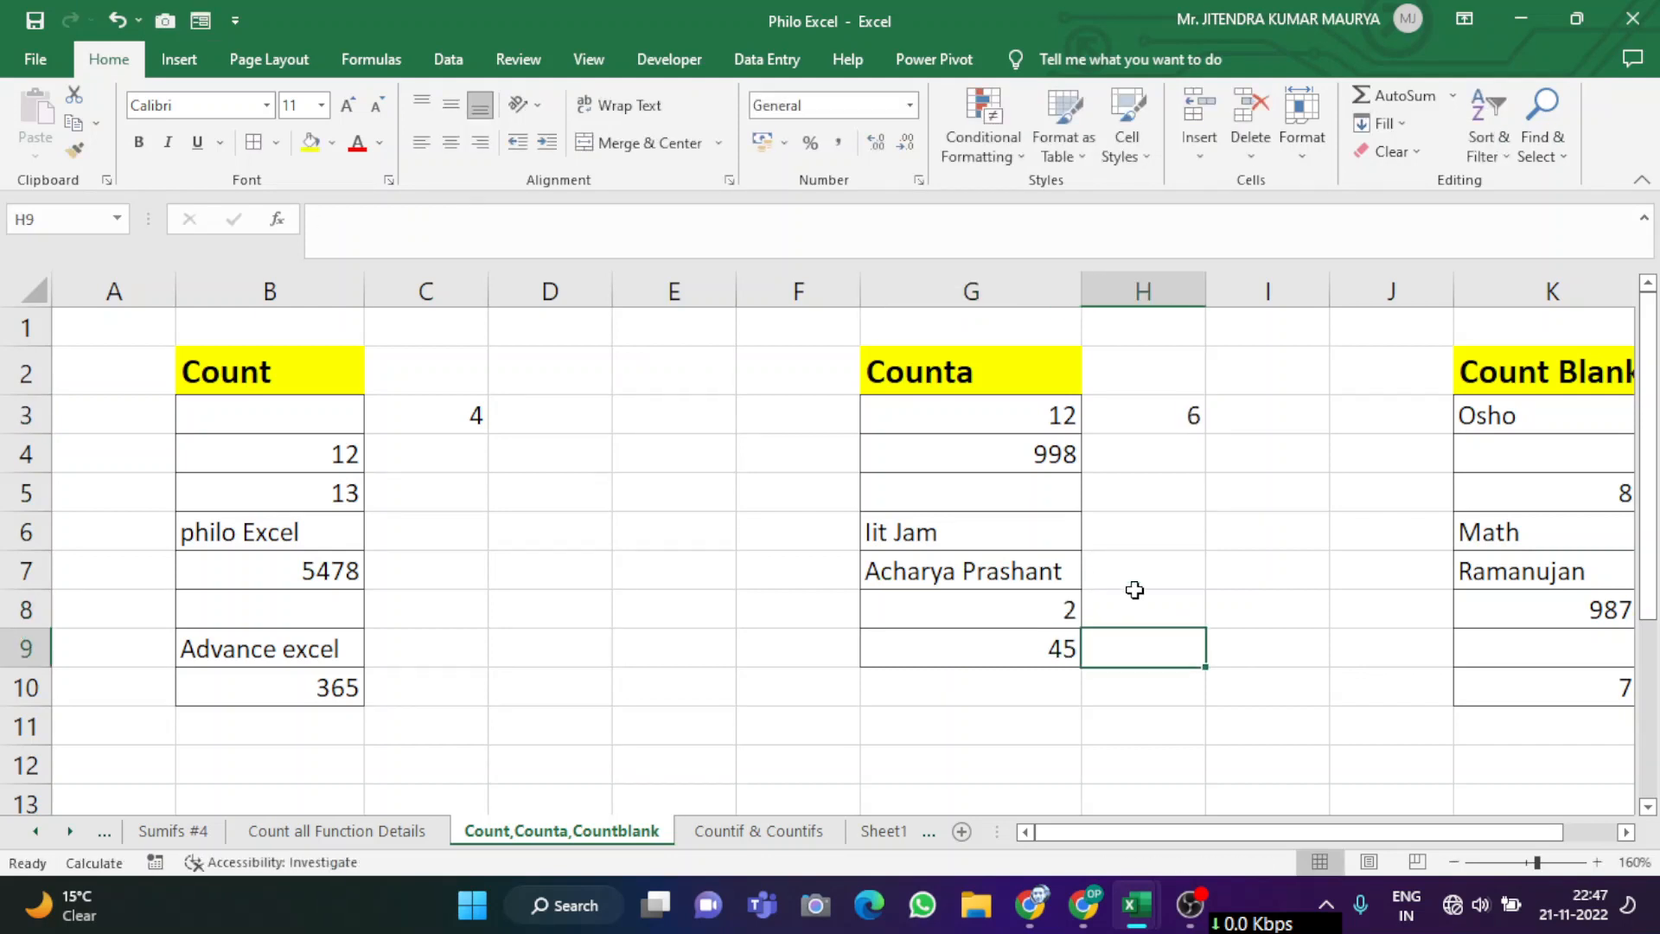
Step: Replace the number in cell G8 of the Counta list with the text Osho
{"action": "left_click", "coordinate": [1066, 603]}
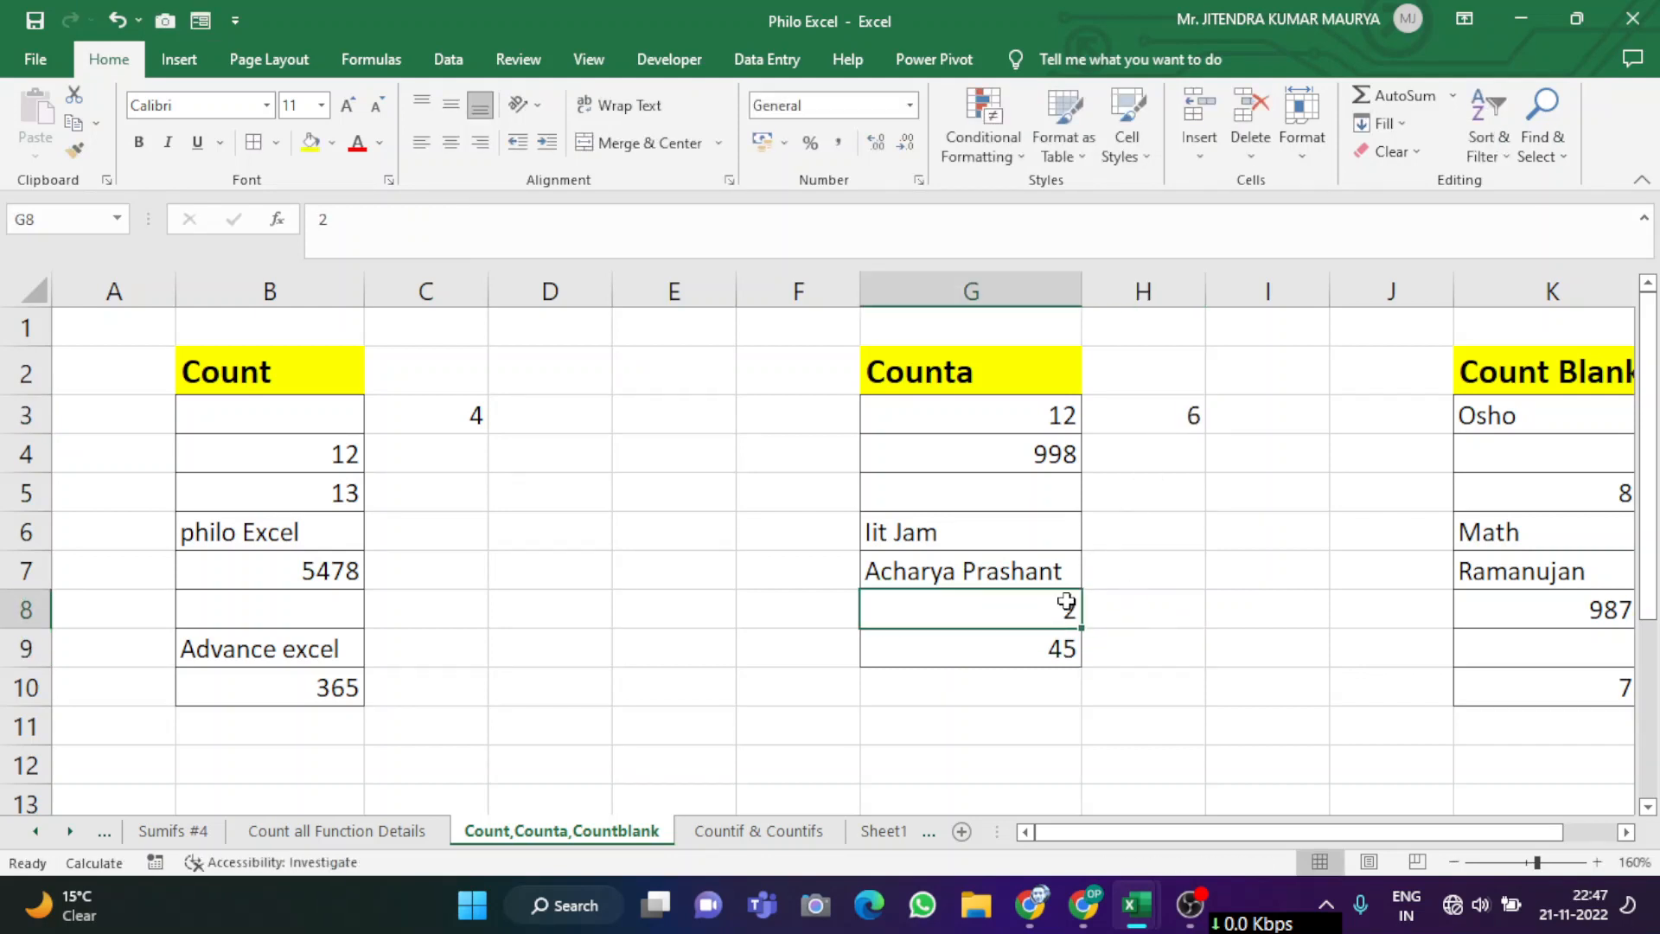
{"action": "key", "text": "BackSpace"}
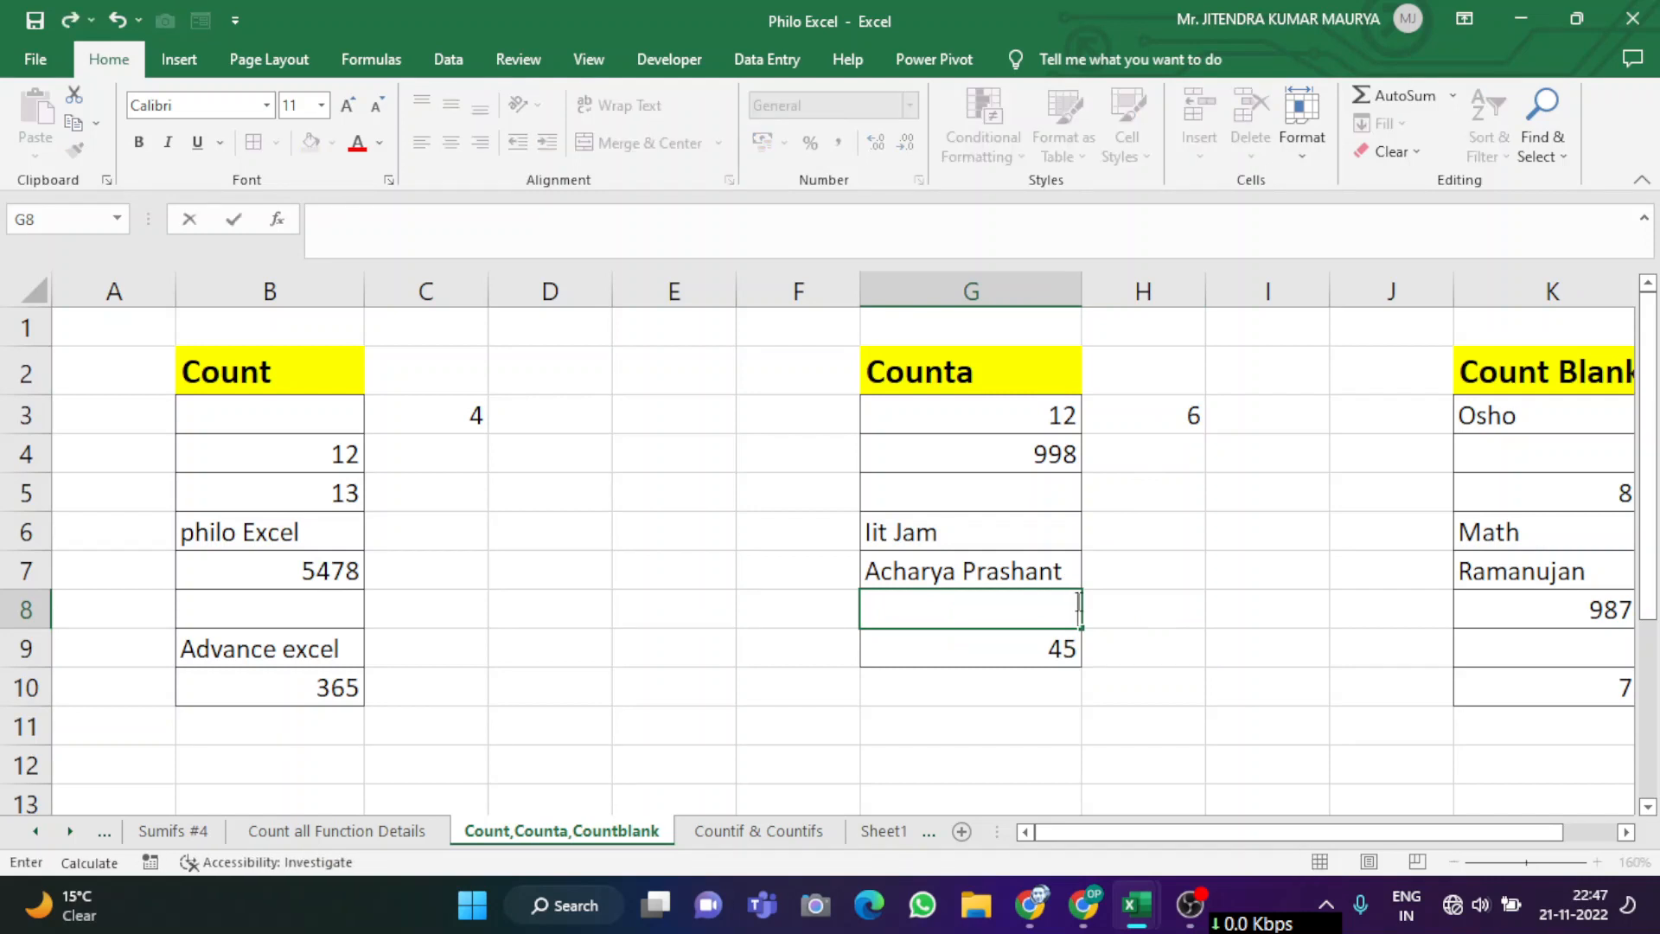
{"action": "type", "text": "Osho"}
{"action": "key", "text": "Return"}
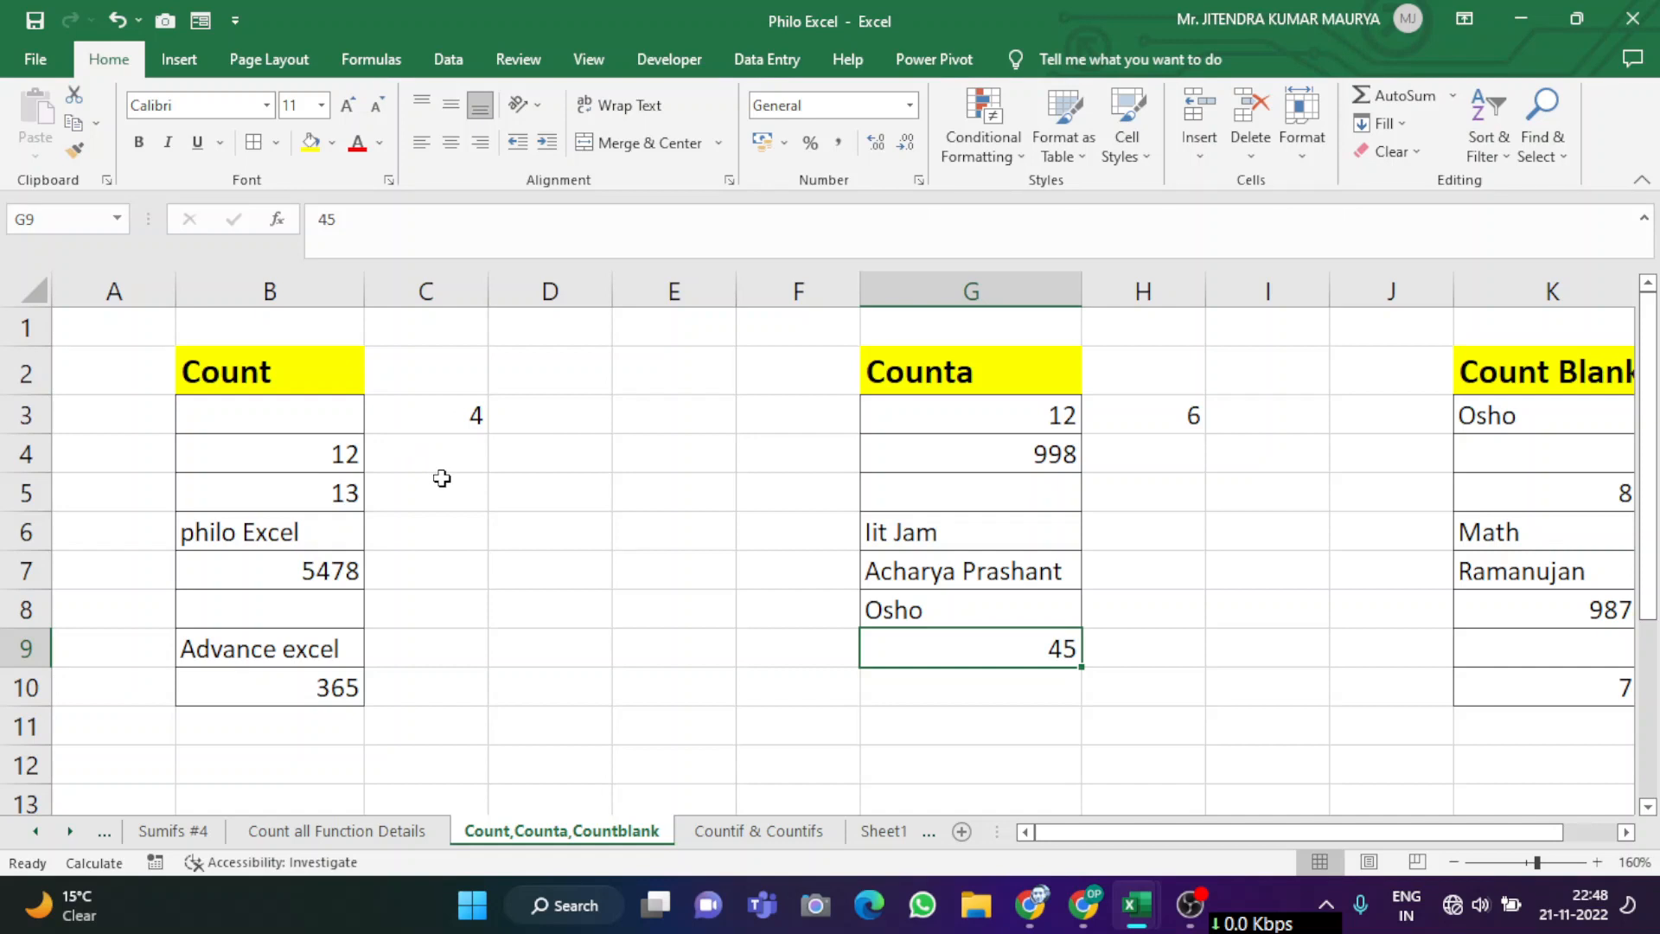
{"action": "left_click_drag", "start_coordinate": [1173, 837], "coordinate": [1228, 843]}
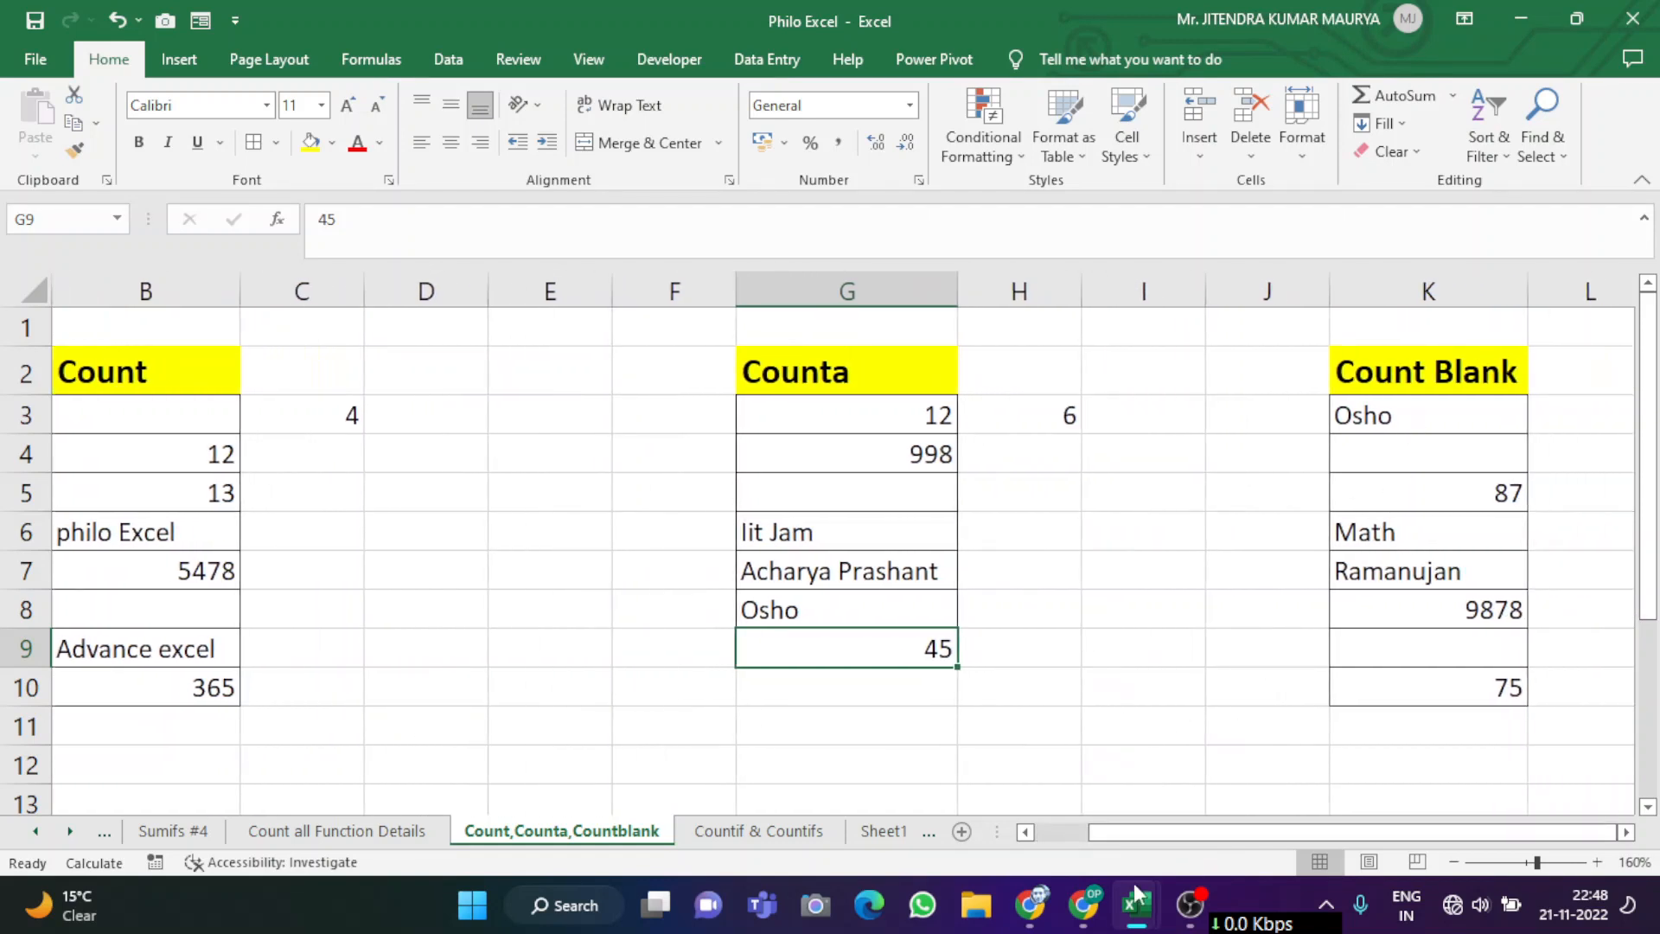
{"action": "left_click_drag", "start_coordinate": [1127, 836], "coordinate": [1038, 849]}
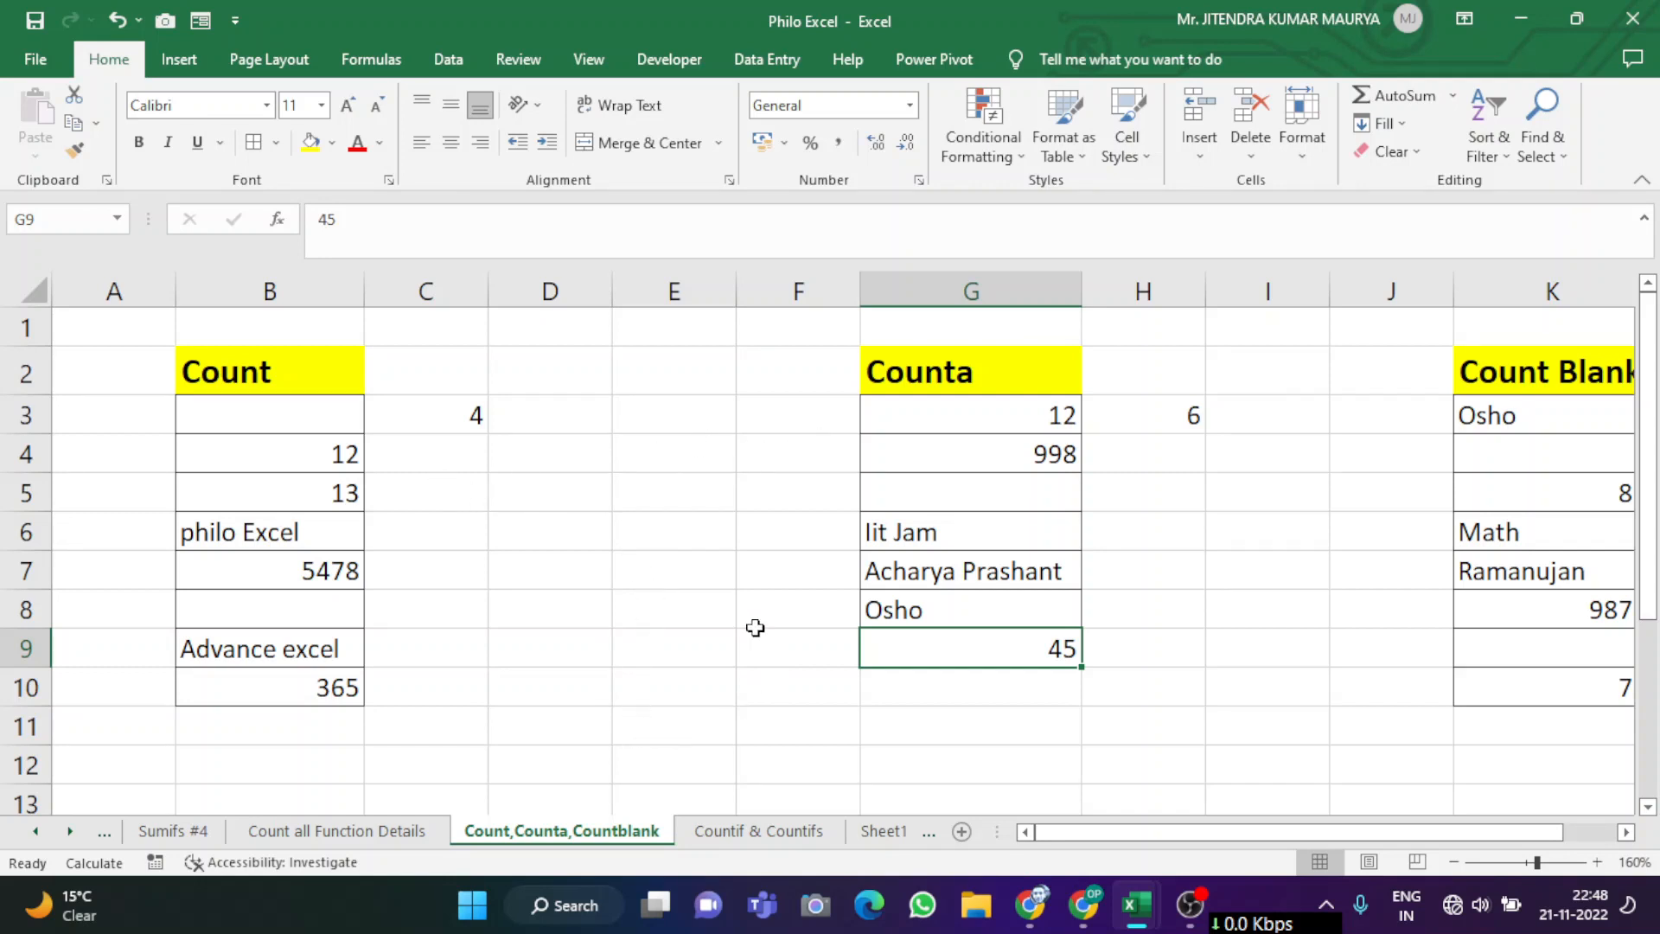
Step: On the Count all Function Details sheet, tick the COUNTA function's status and untick the COUNTBLANK function's status
{"action": "left_click", "coordinate": [373, 842]}
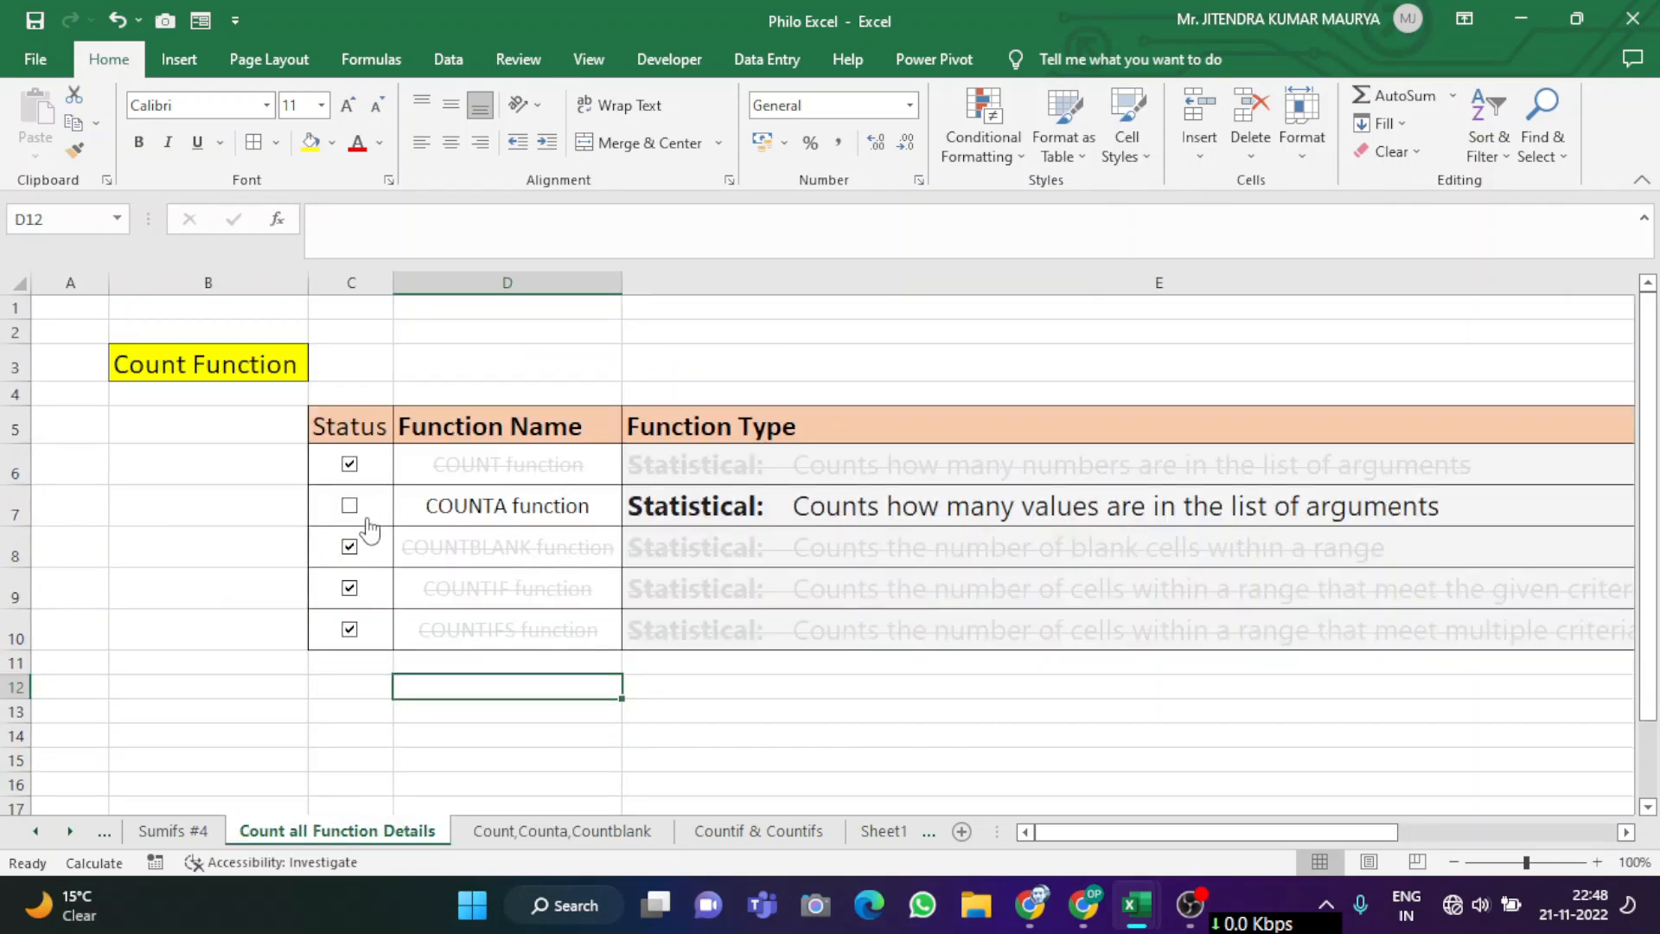
{"action": "left_click", "coordinate": [349, 507]}
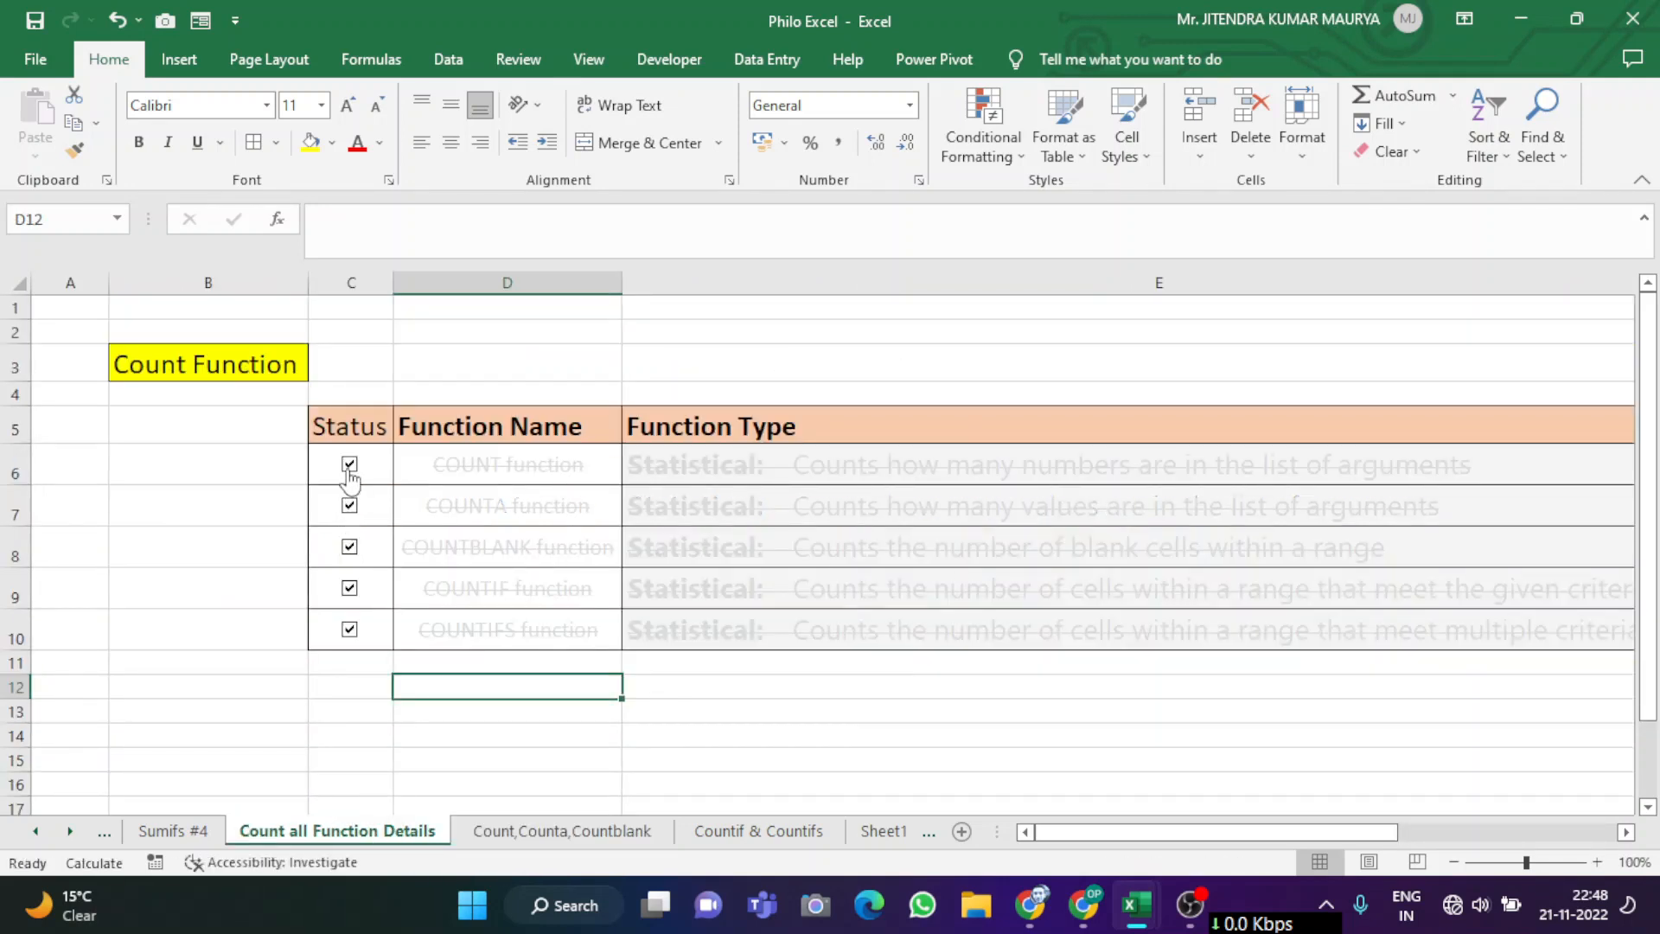
{"action": "left_click", "coordinate": [351, 554]}
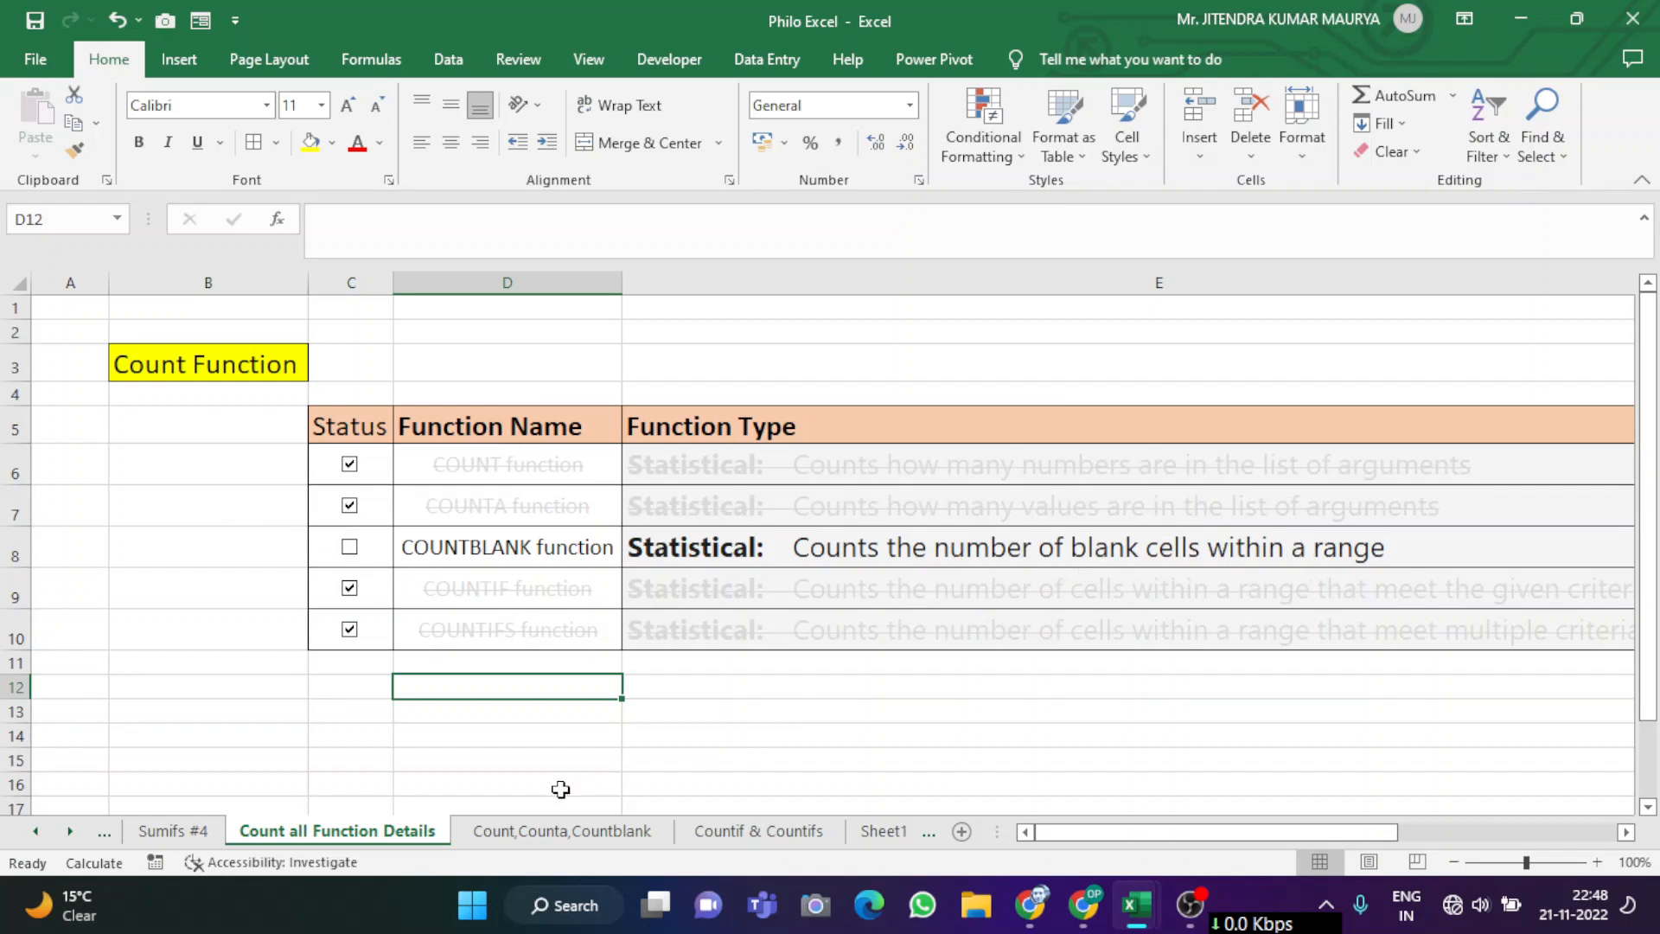
Step: On the Count,Counta,Countblank sheet, enter a COUNTBLANK formula in L3 over the range K3:K10
{"action": "left_click", "coordinate": [564, 831]}
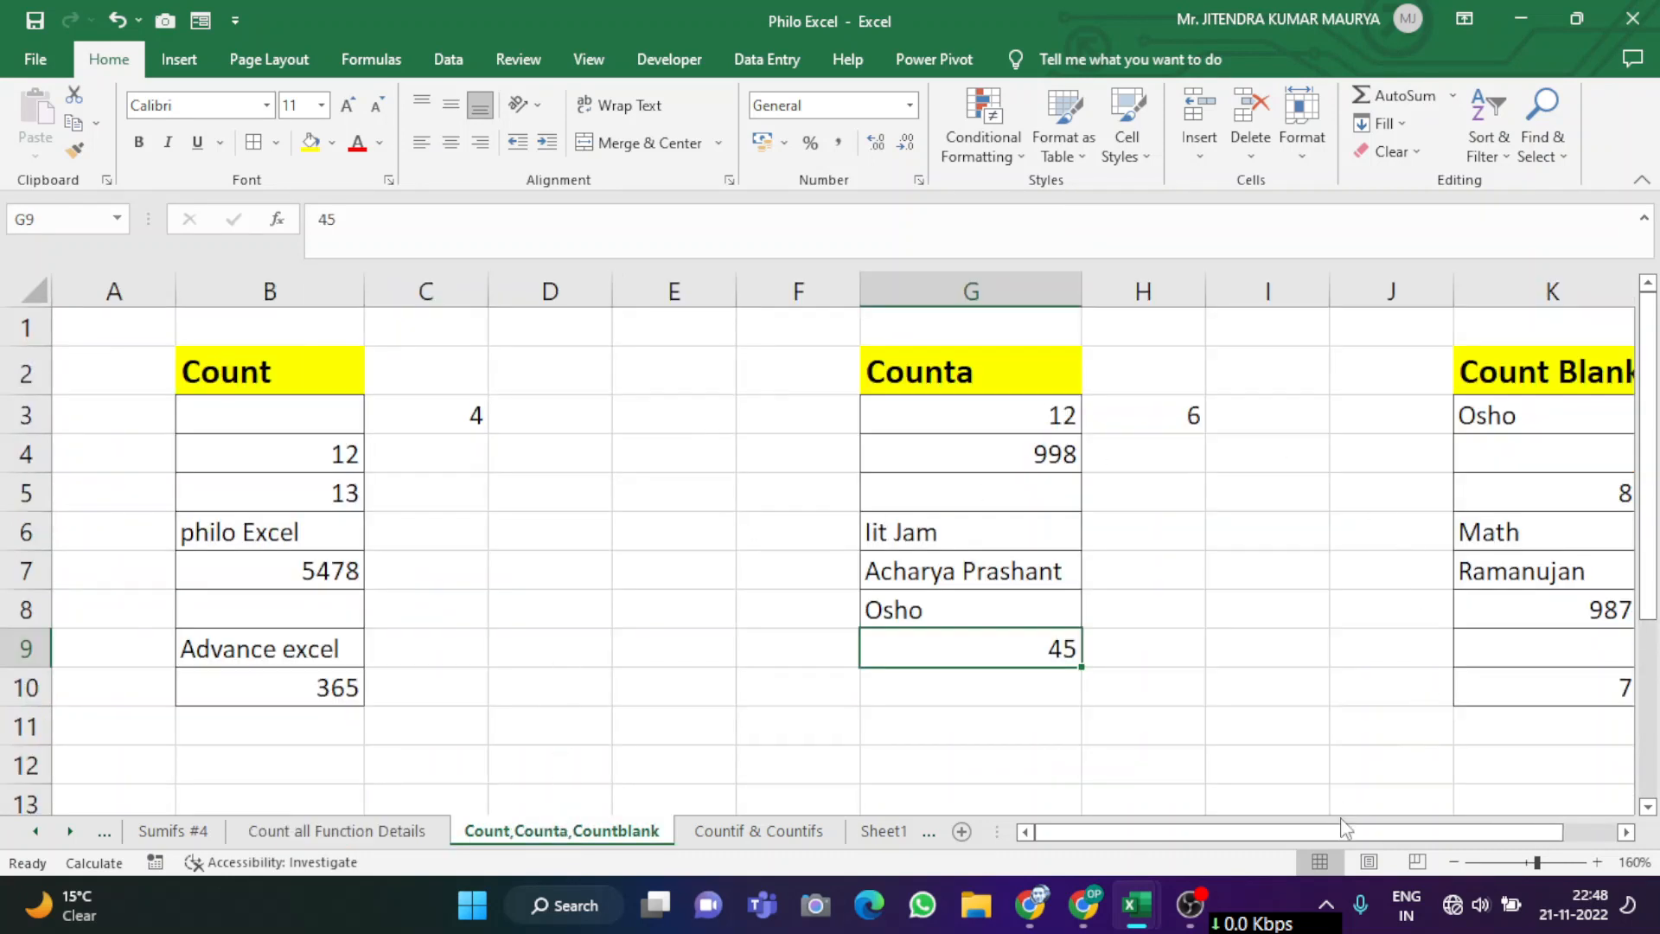
{"action": "left_click_drag", "start_coordinate": [1326, 835], "coordinate": [1436, 828]}
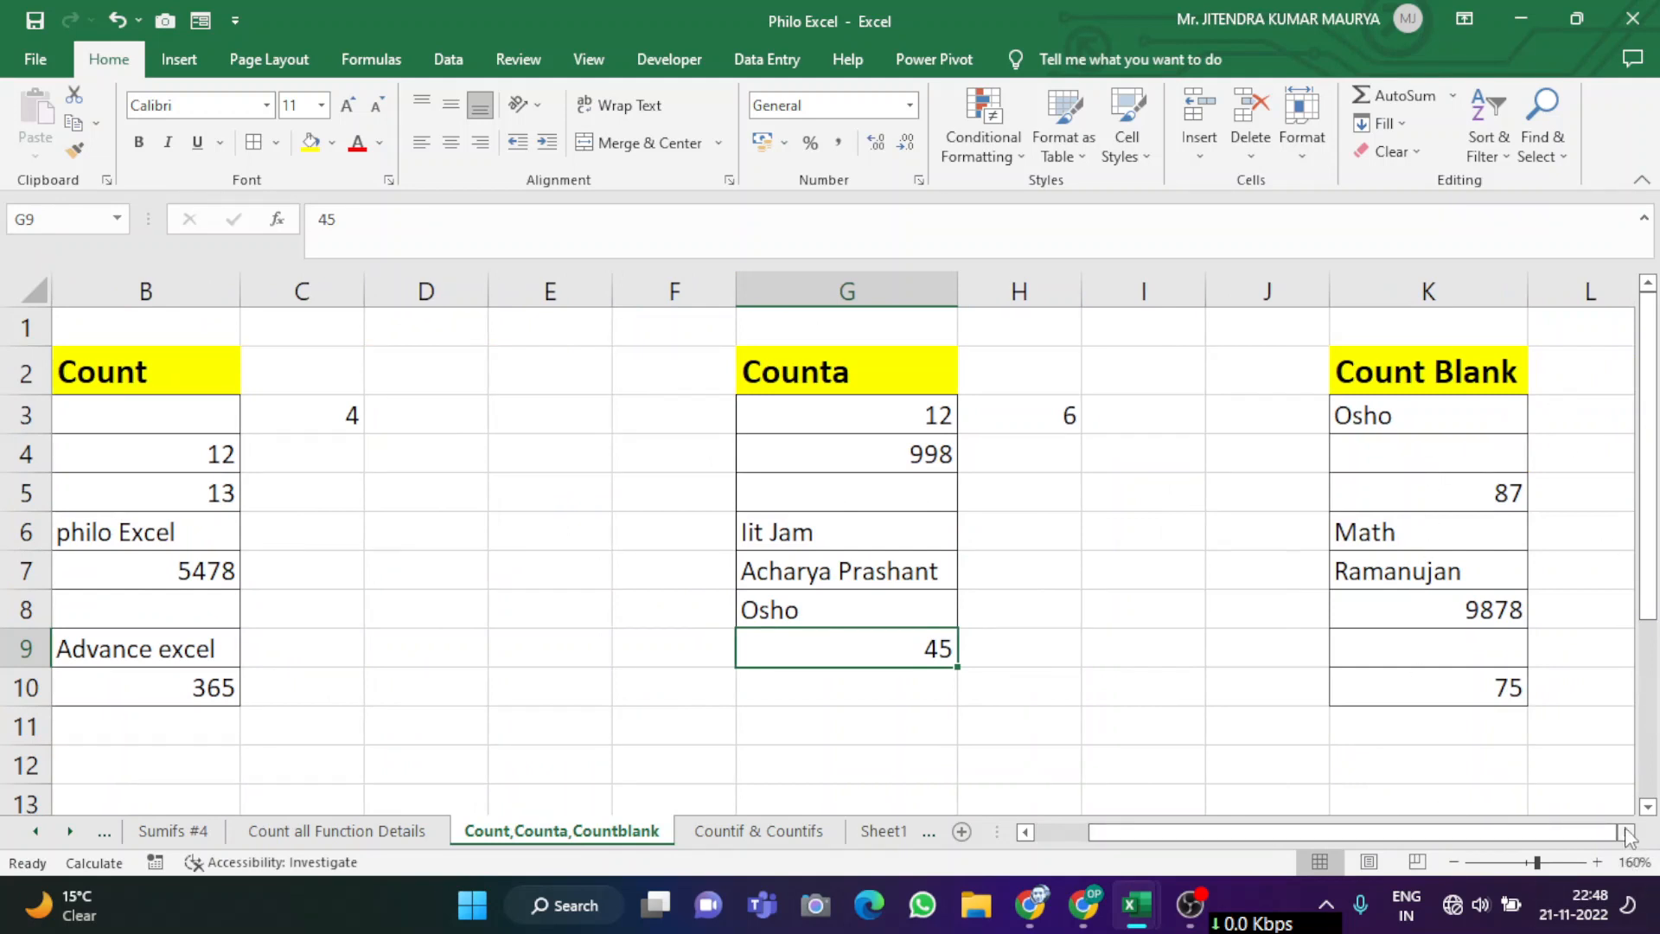
{"action": "scroll", "coordinate": [1298, 428], "scroll_direction": "right", "scroll_amount": 2}
{"action": "left_click", "coordinate": [1274, 412]}
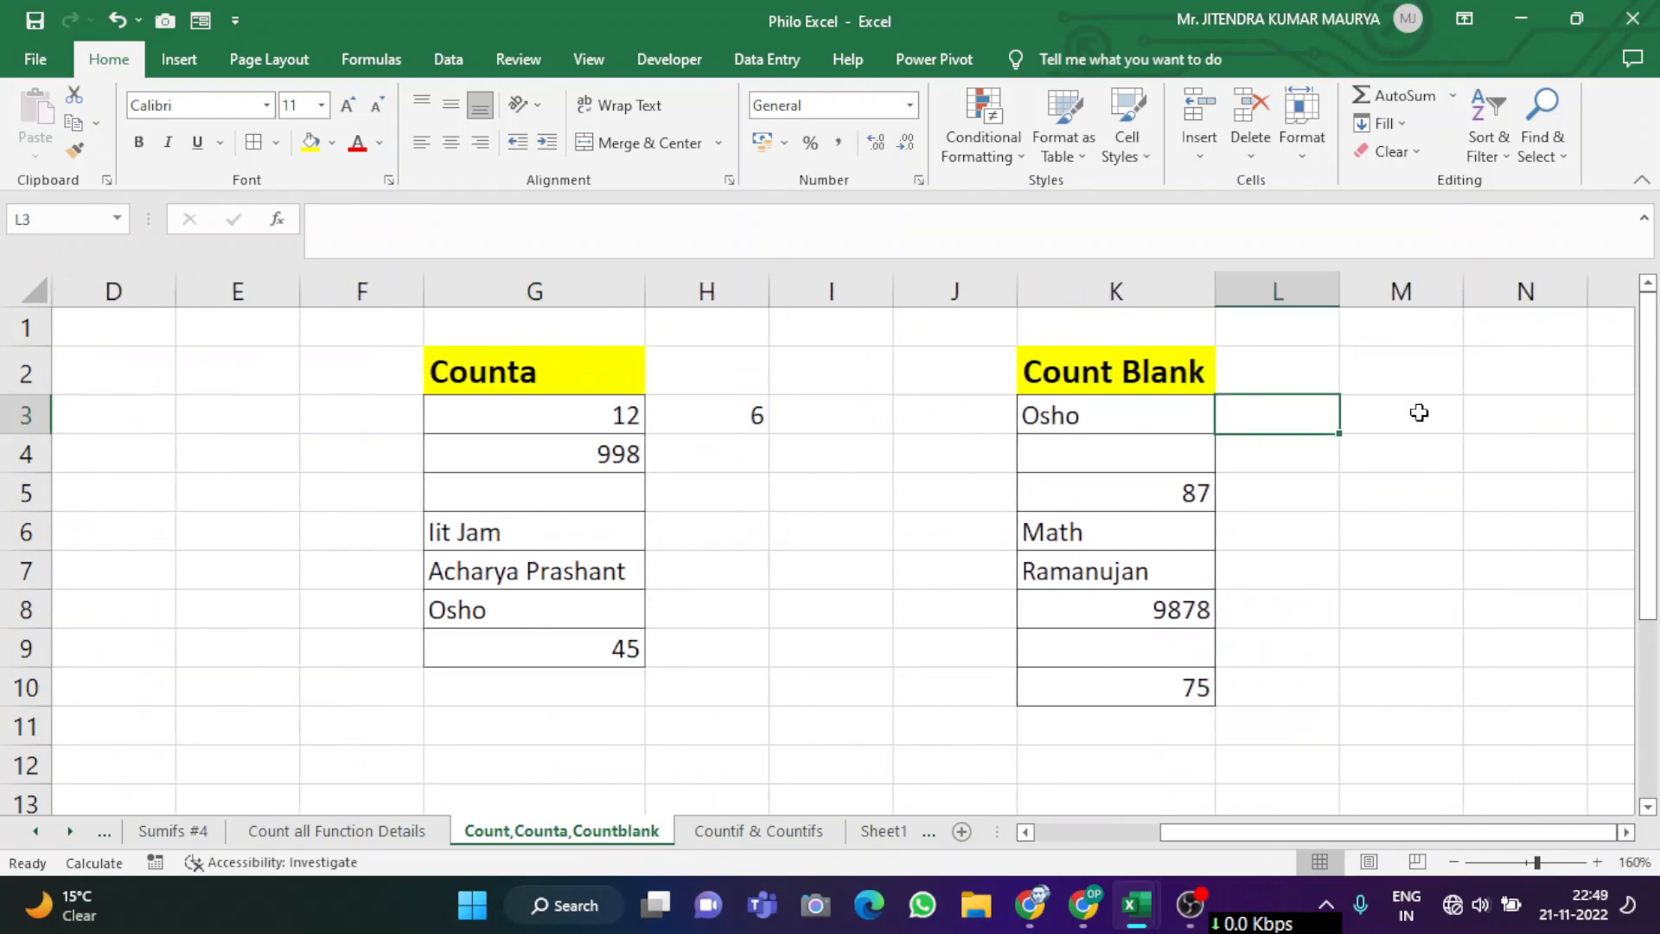
{"action": "type", "text": "="}
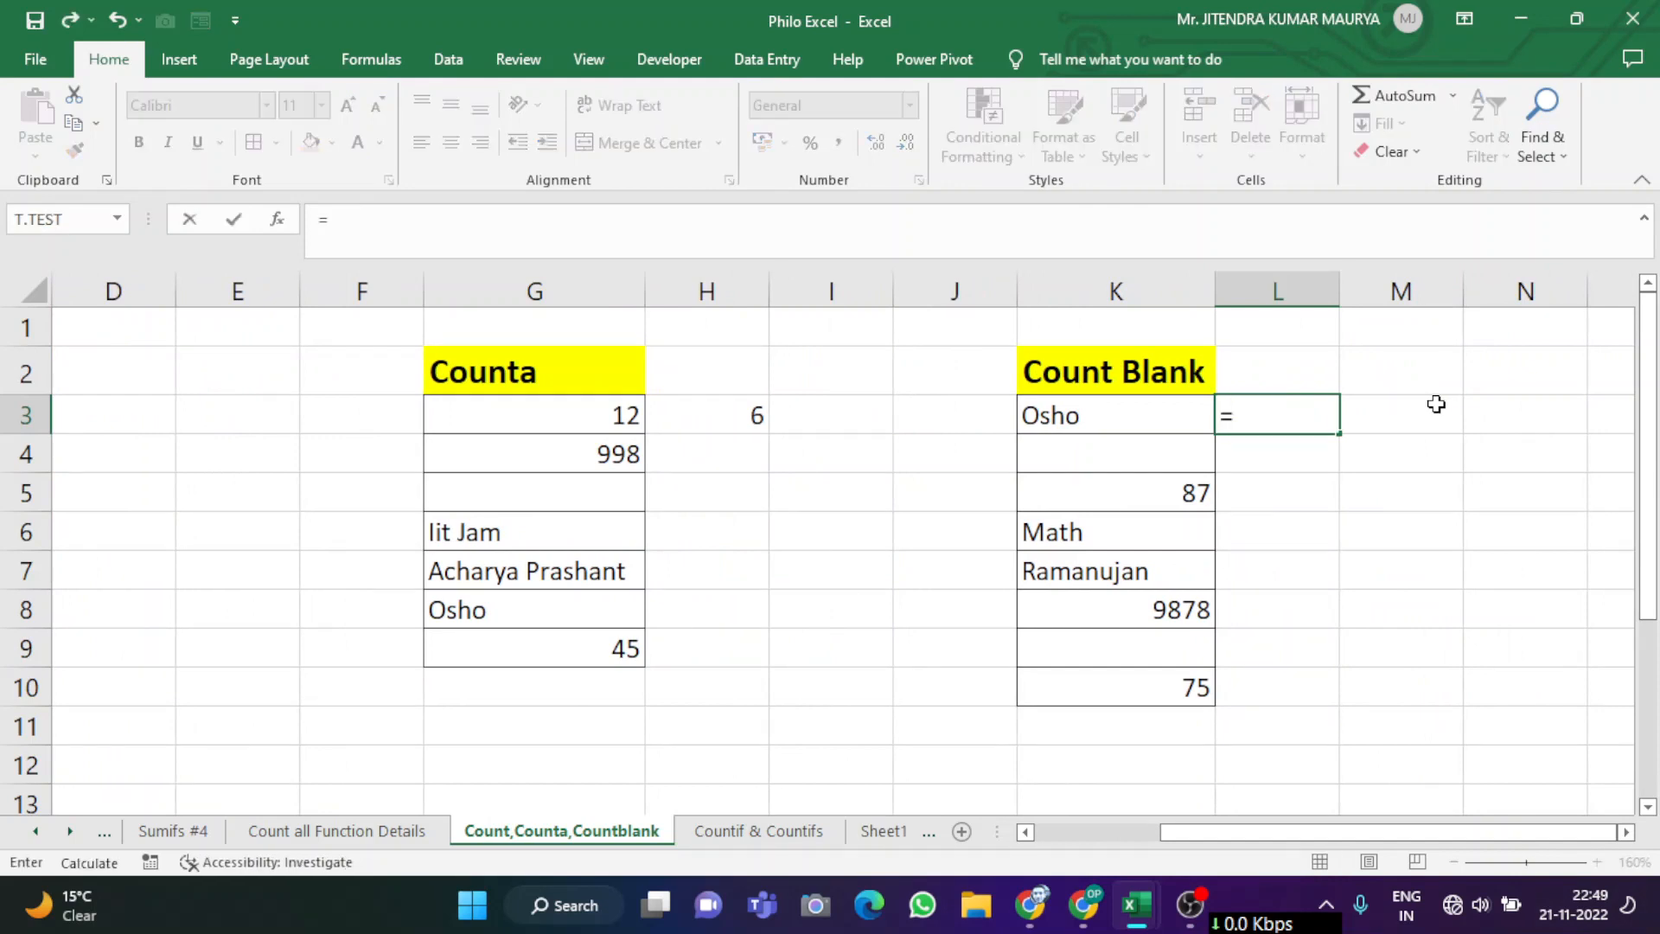
{"action": "type", "text": "countb"}
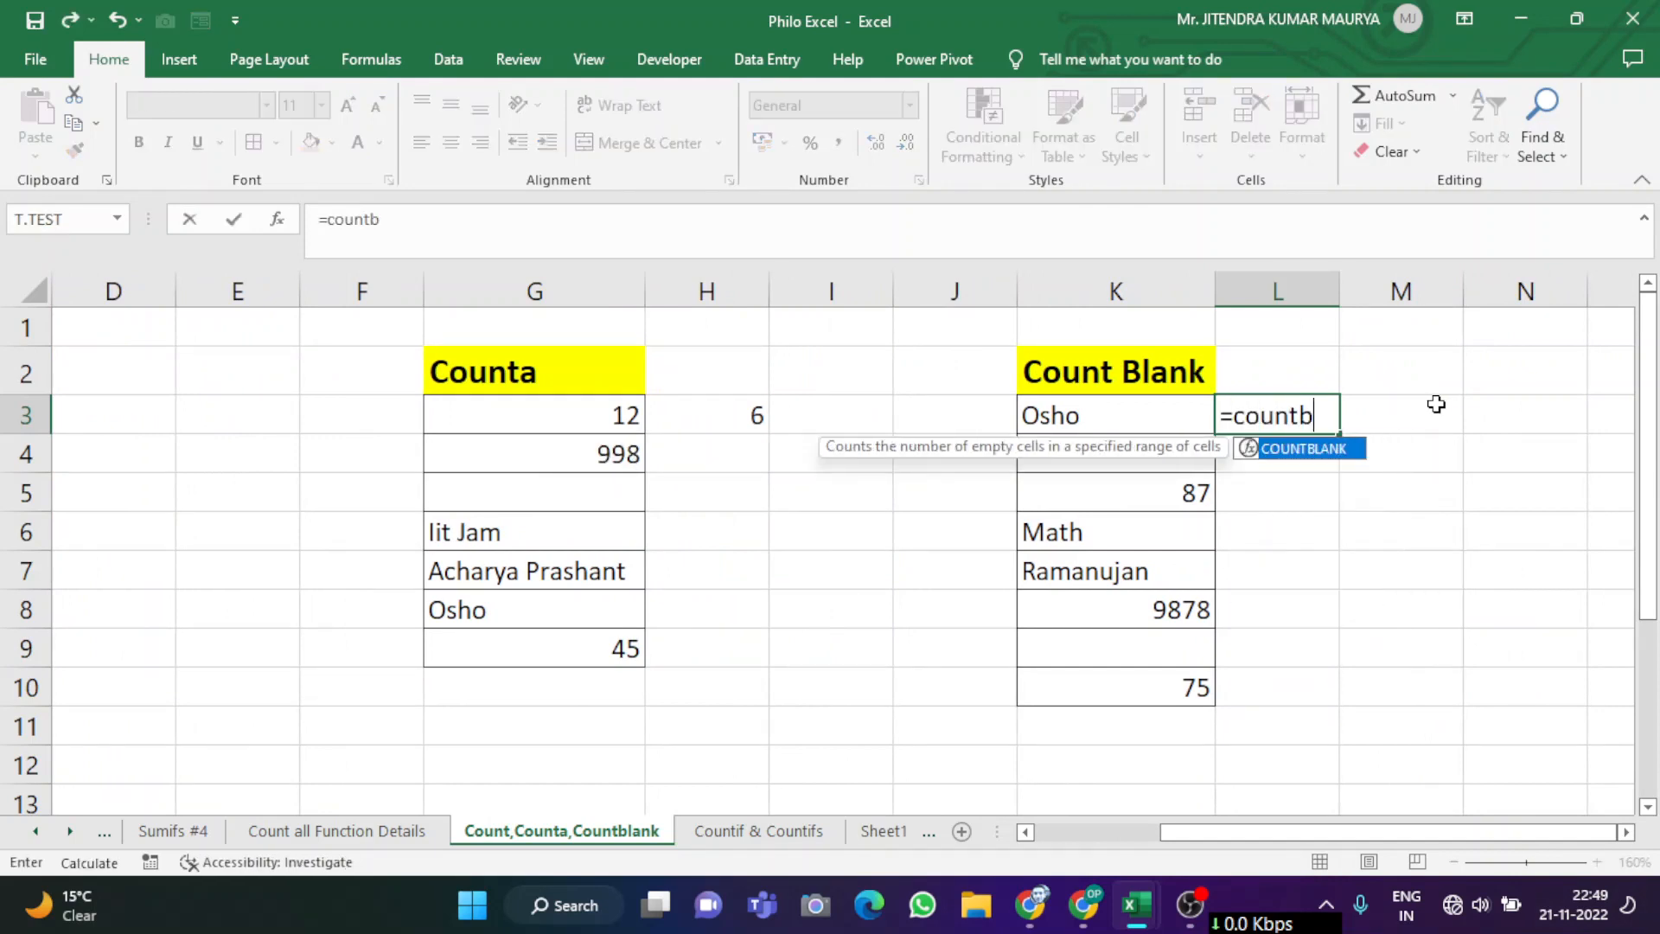
{"action": "type", "text": "la"}
{"action": "key", "text": "Tab"}
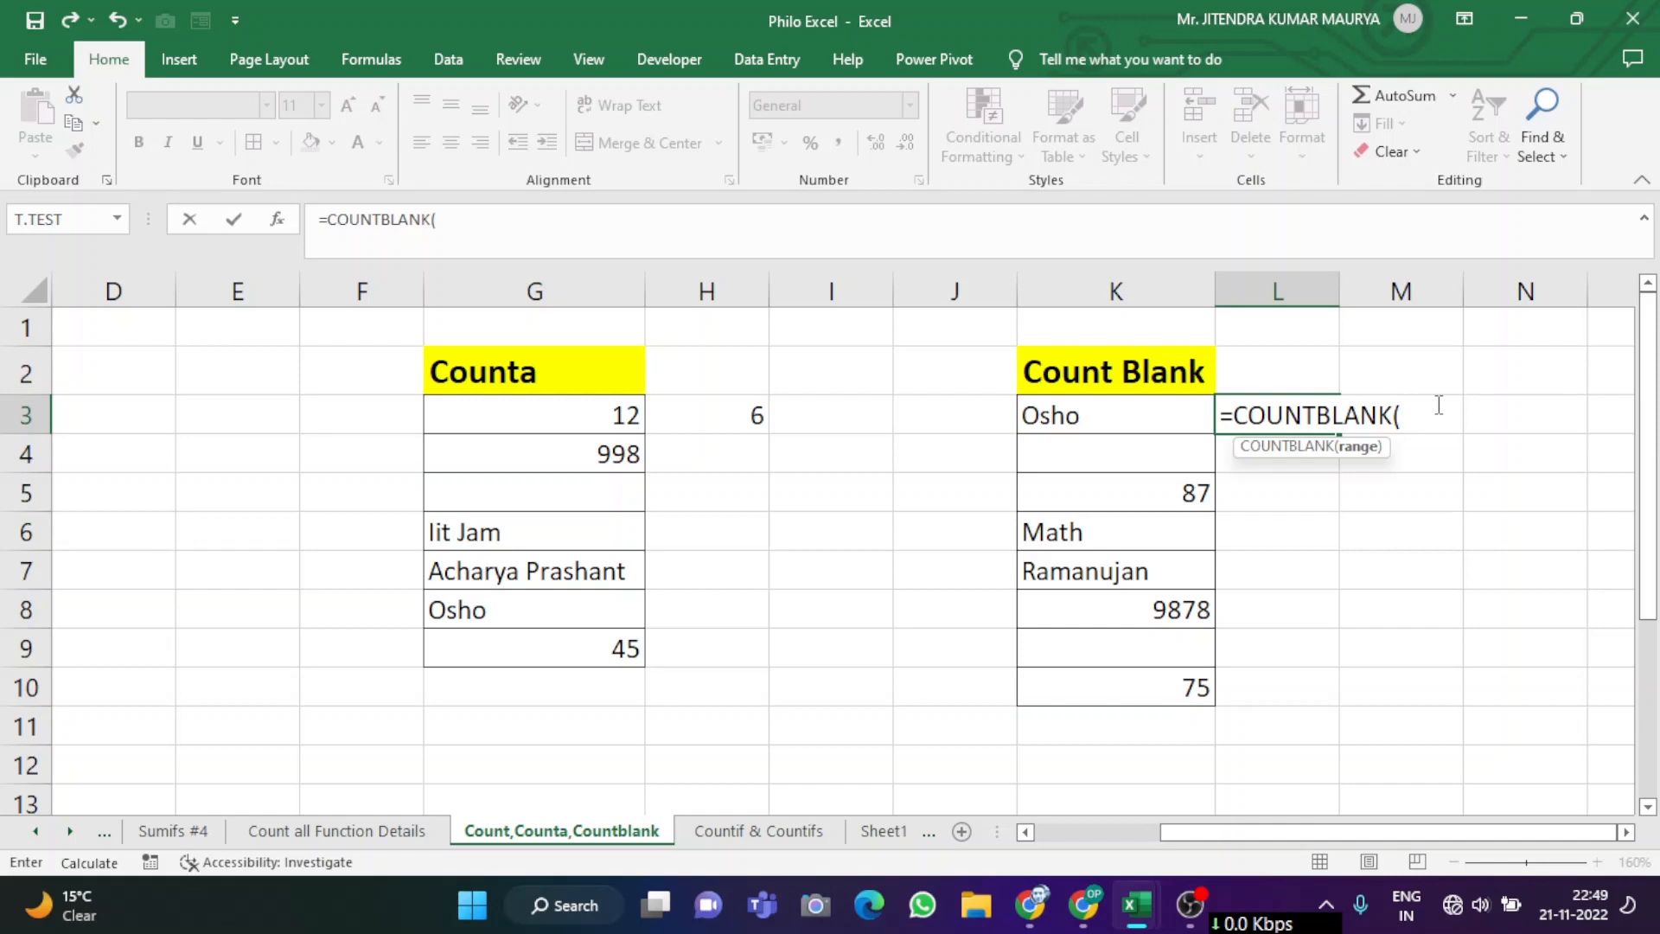
{"action": "left_click_drag", "start_coordinate": [1121, 422], "coordinate": [1149, 704]}
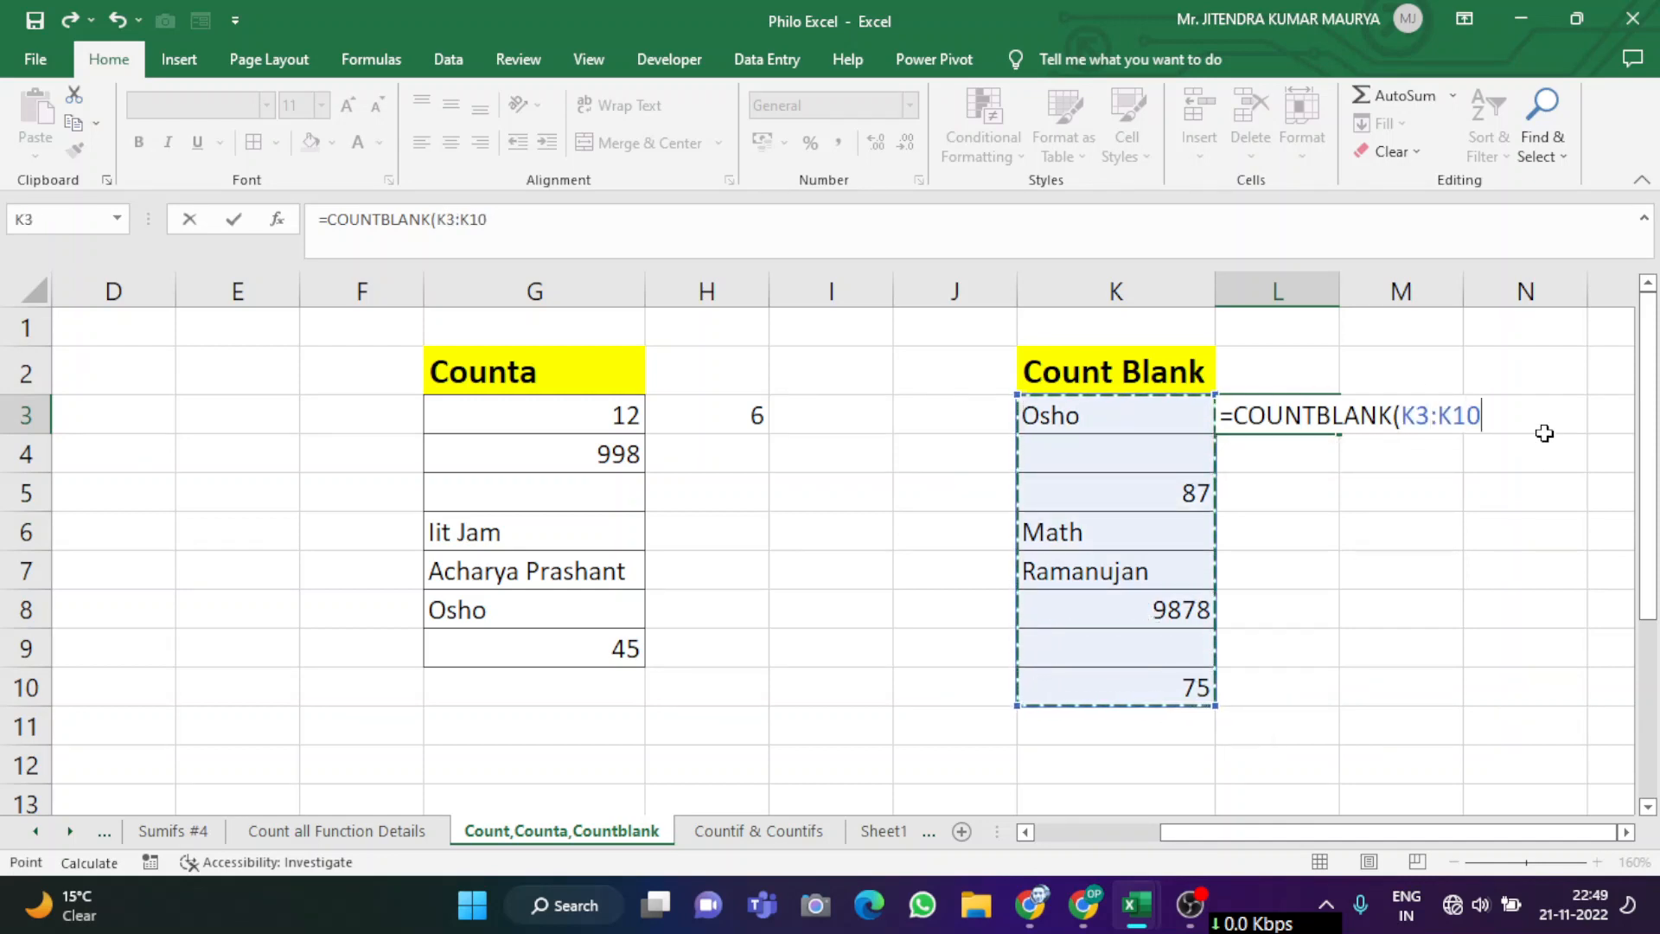
{"action": "key", "text": "Return"}
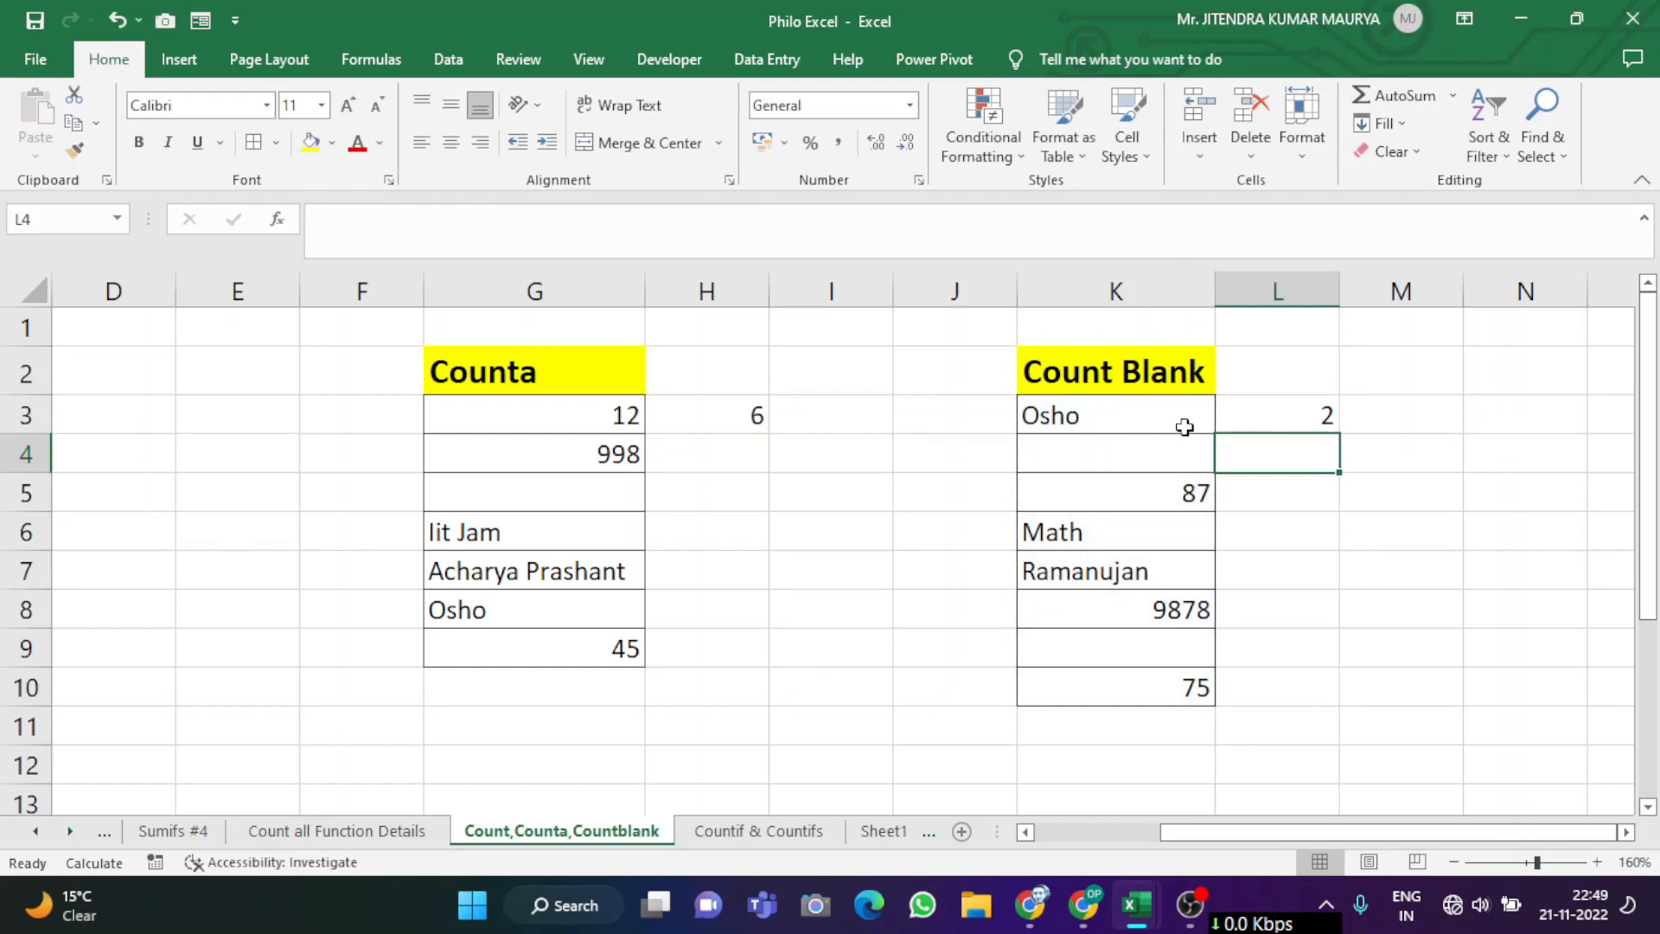
Step: Clear the number in cell K10 of the Count Blank list to test the formula
{"action": "left_click", "coordinate": [1123, 461]}
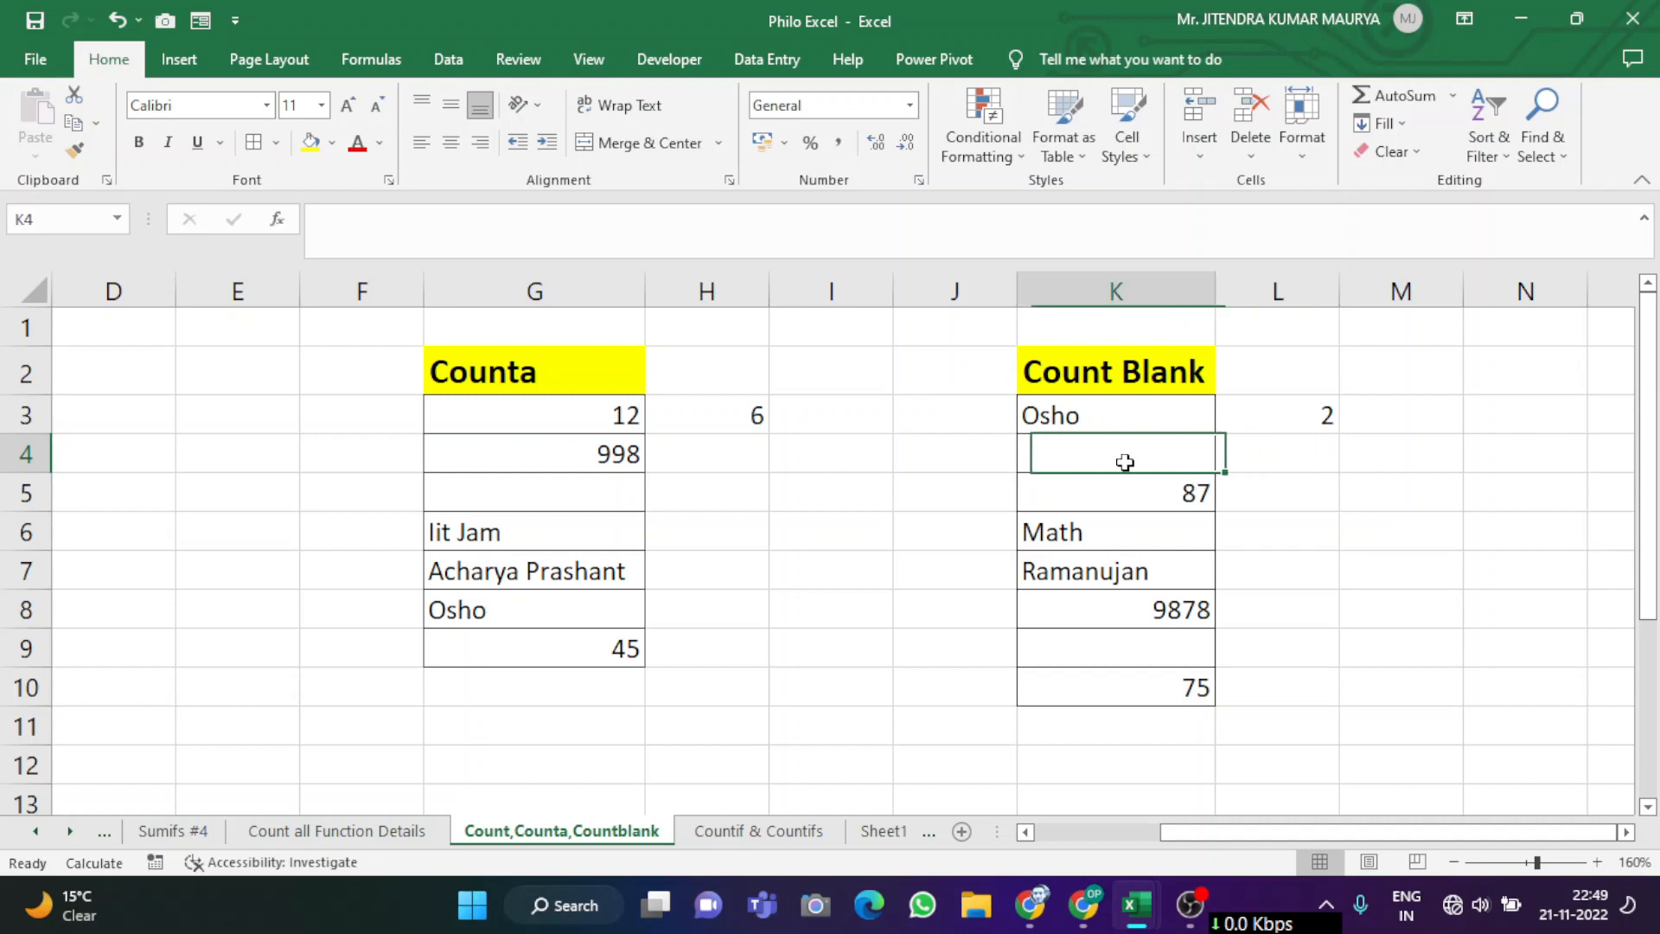
{"action": "left_click", "coordinate": [1142, 657]}
{"action": "left_click", "coordinate": [1142, 679]}
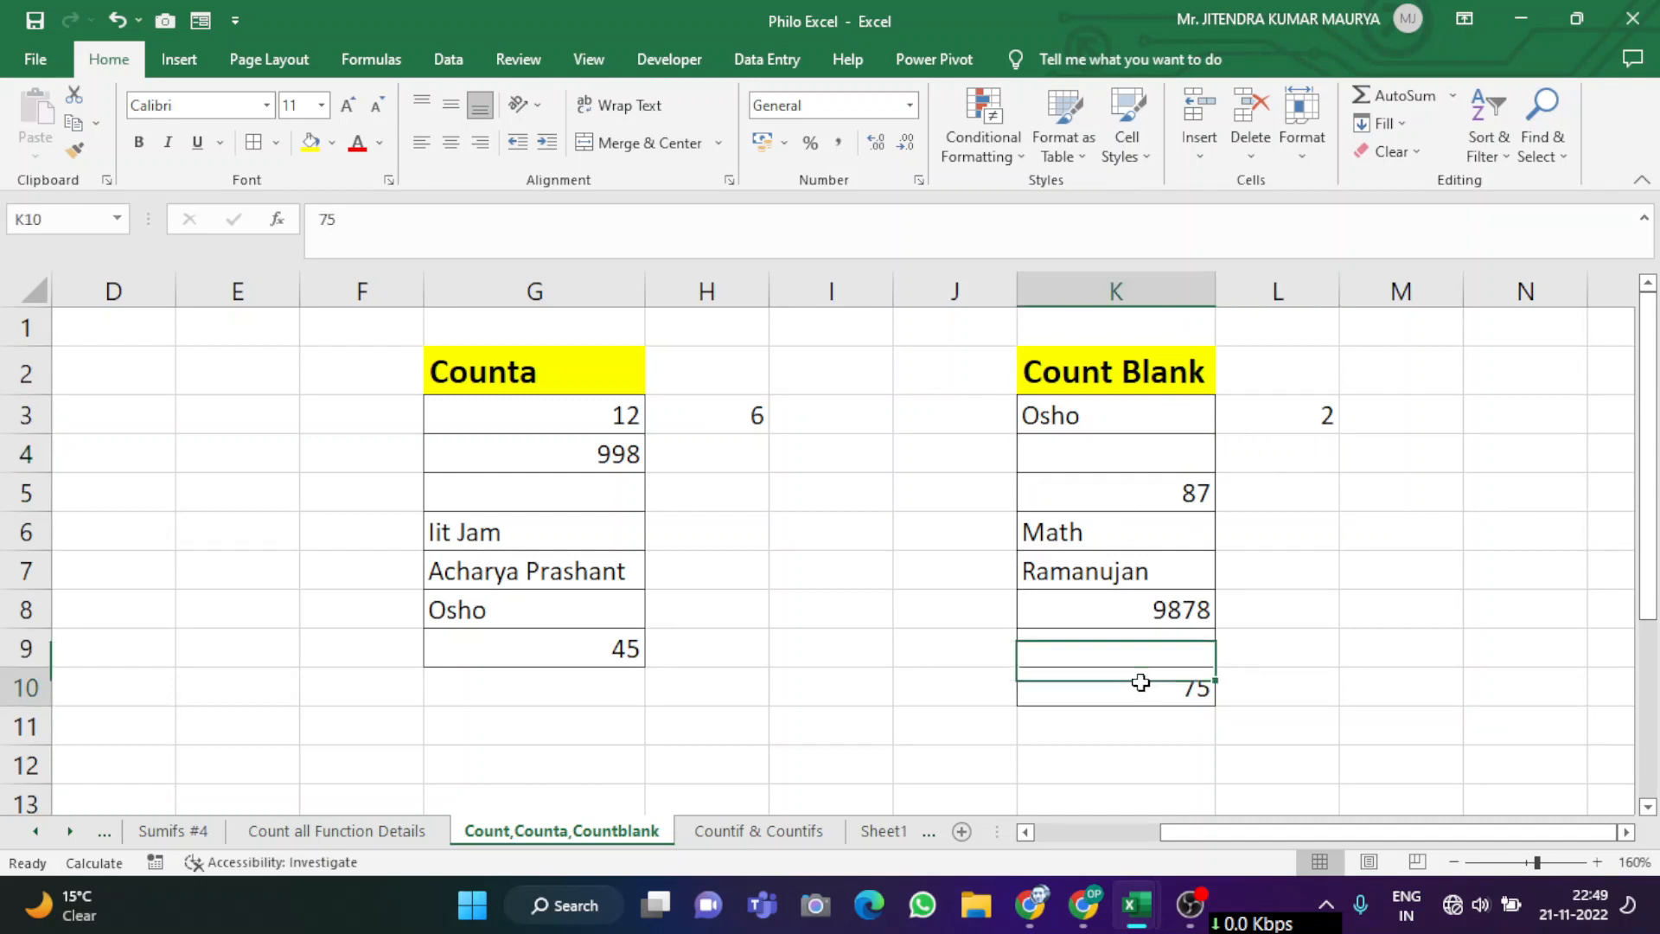
{"action": "key", "text": "Delete"}
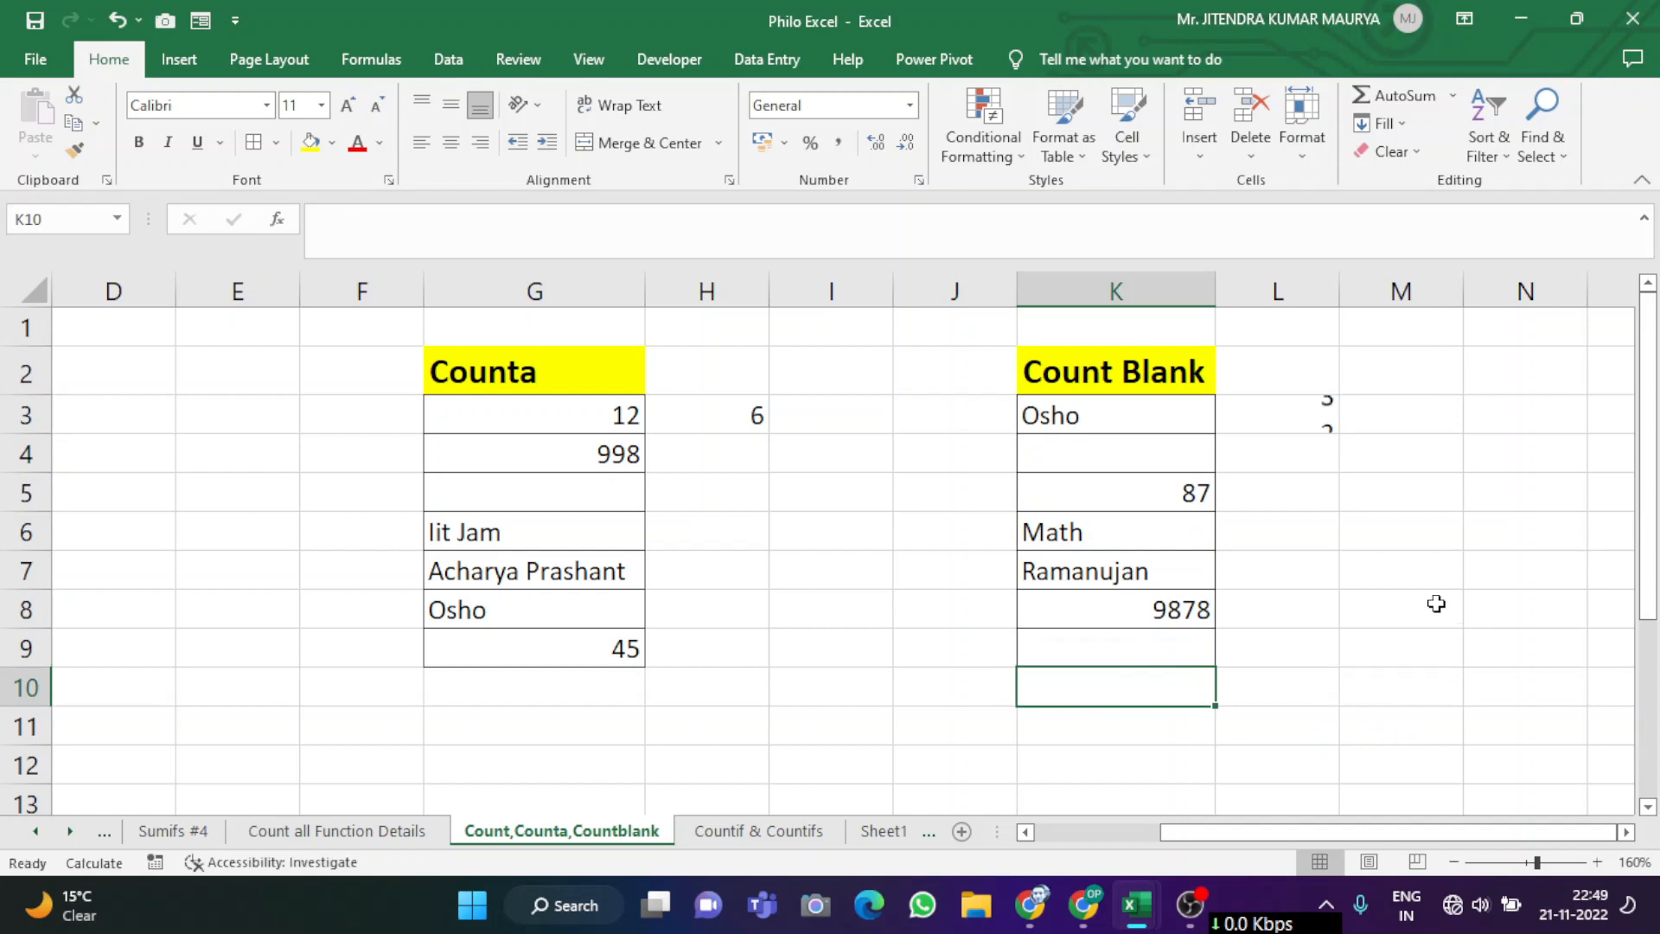
{"action": "left_click", "coordinate": [1436, 606]}
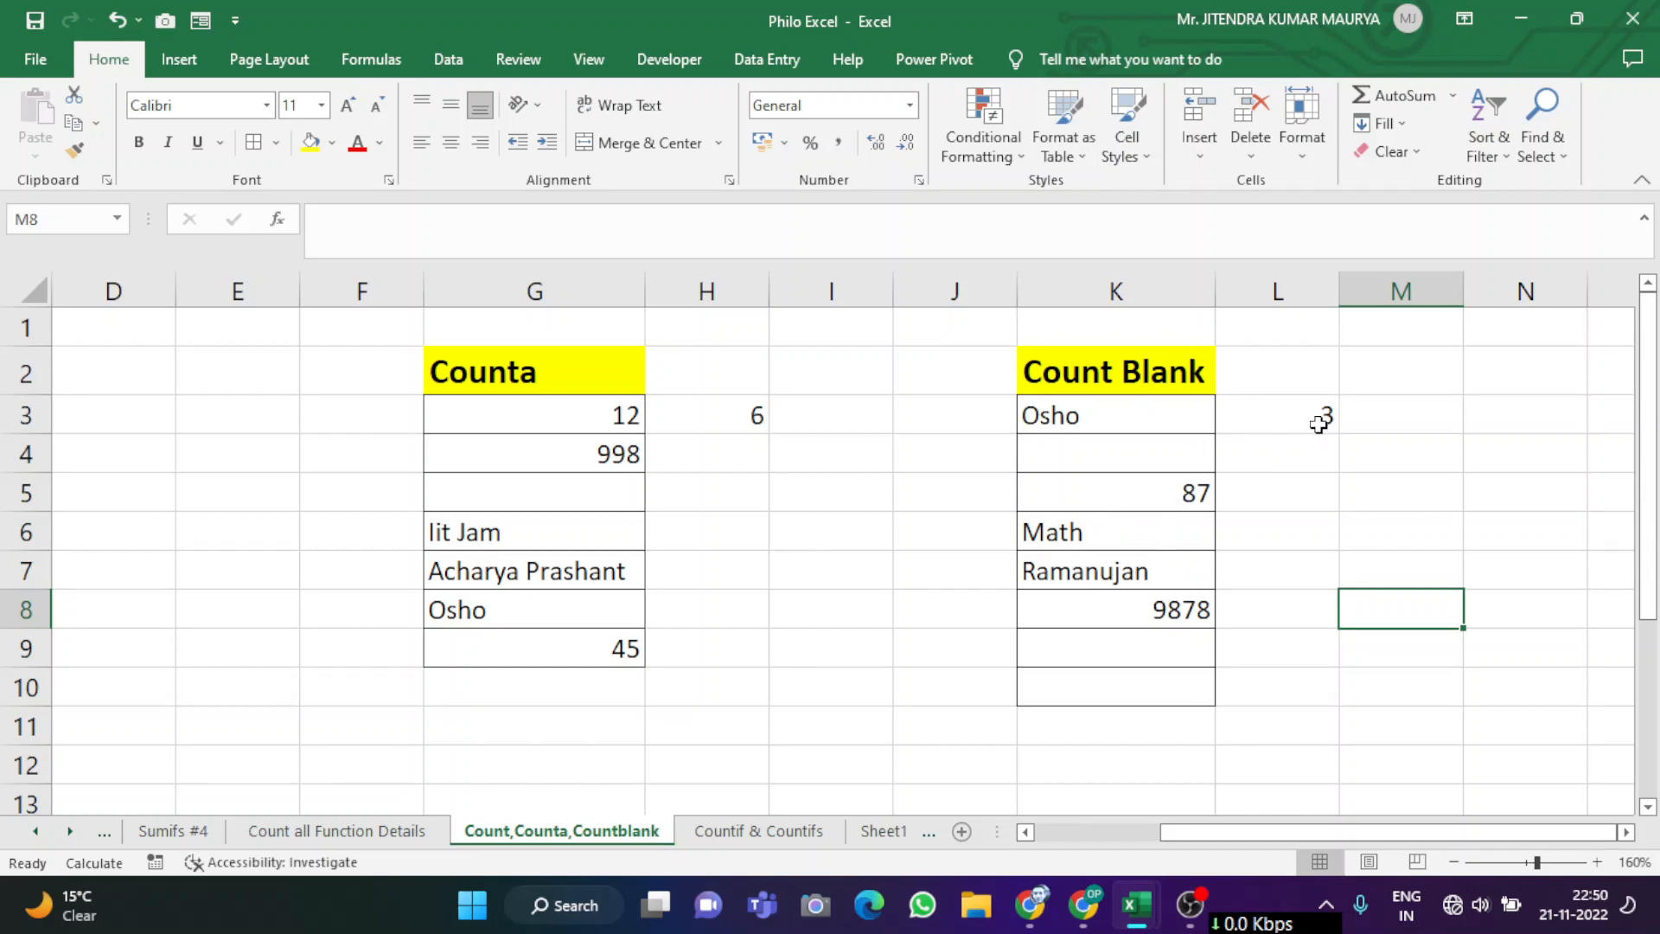
Step: On the Count all Function Details sheet, tick the COUNTBLANK function's status and untick the COUNTIF function's status
{"action": "left_click_drag", "start_coordinate": [1393, 830], "coordinate": [1159, 851]}
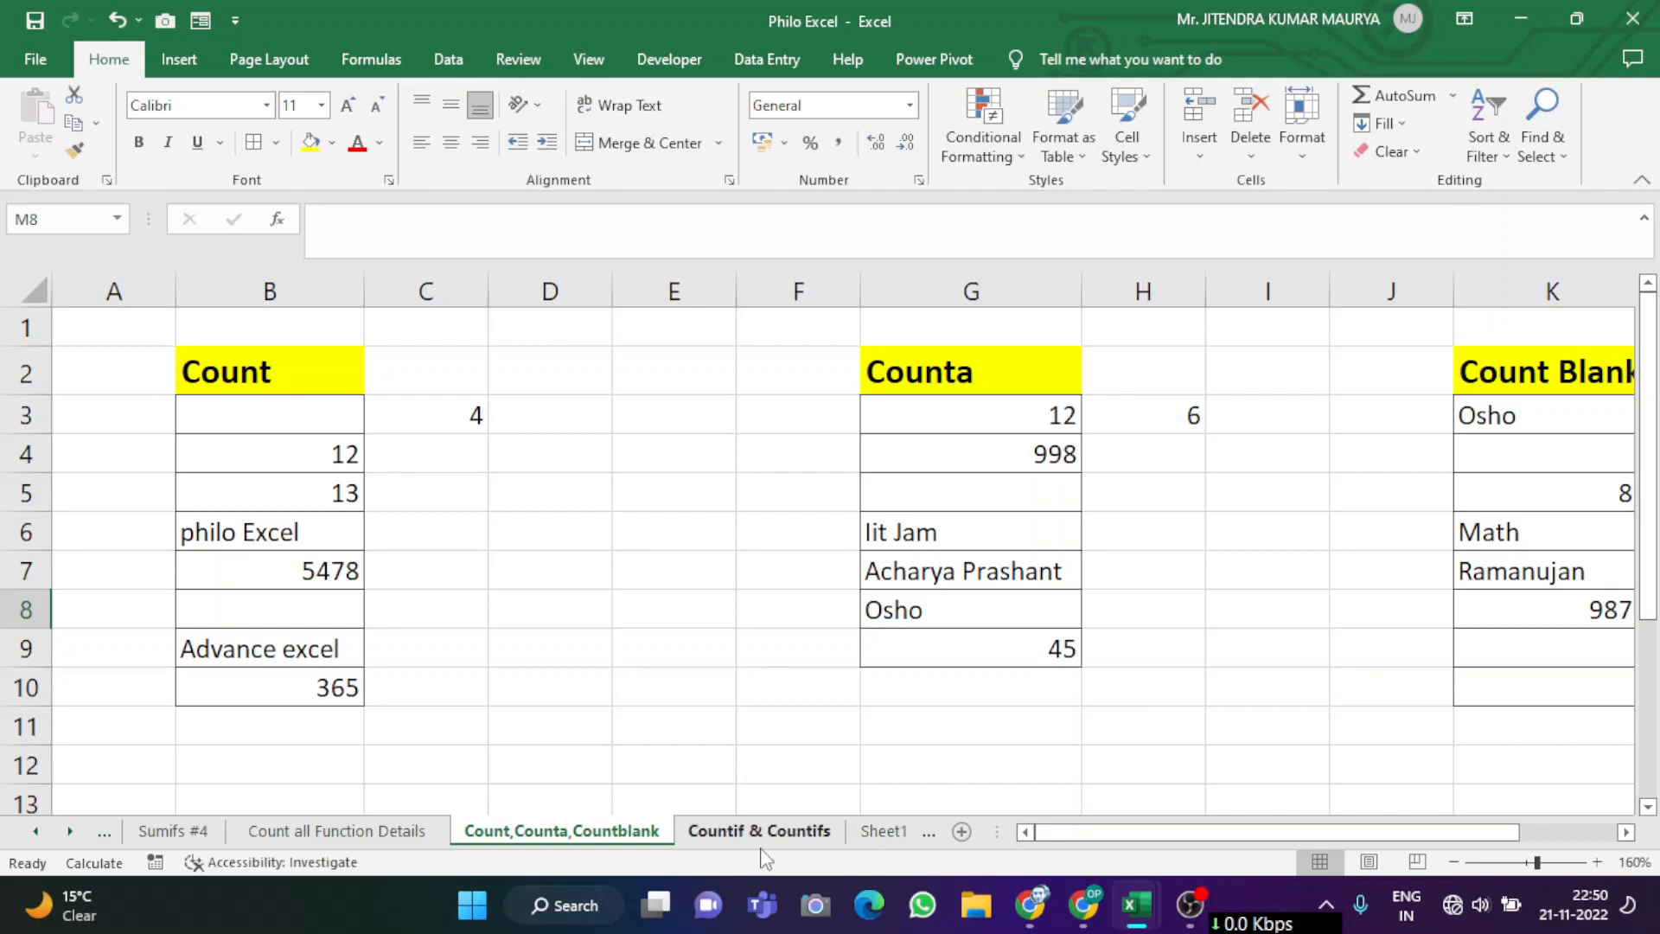
{"action": "left_click", "coordinate": [355, 822]}
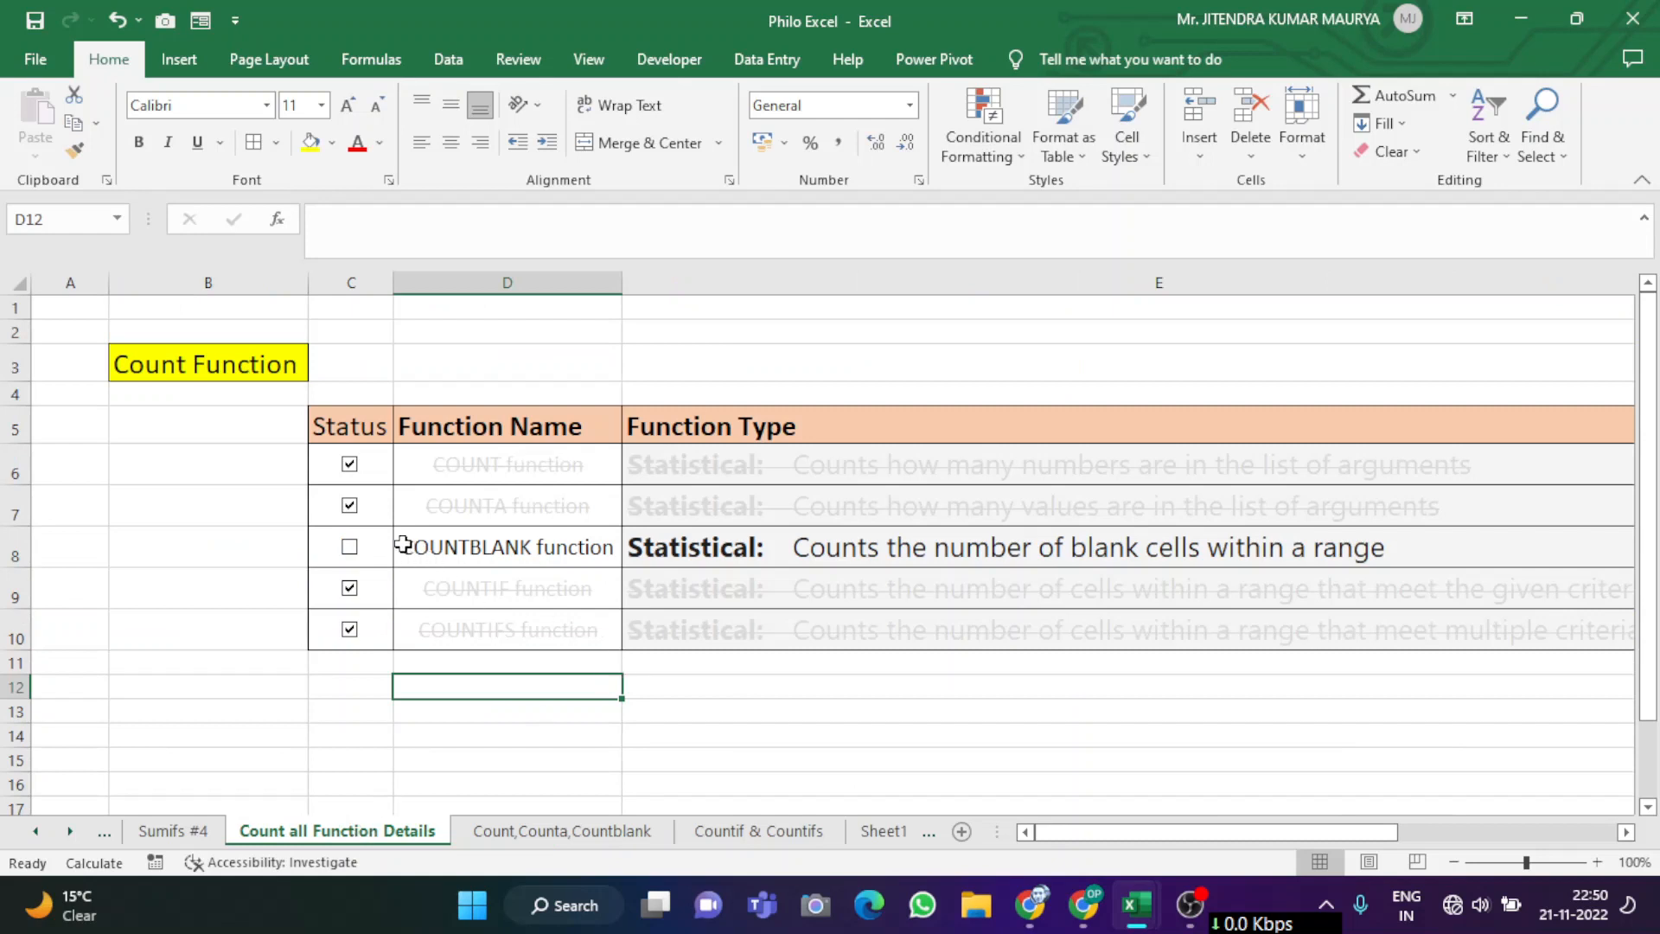
{"action": "left_click", "coordinate": [348, 548]}
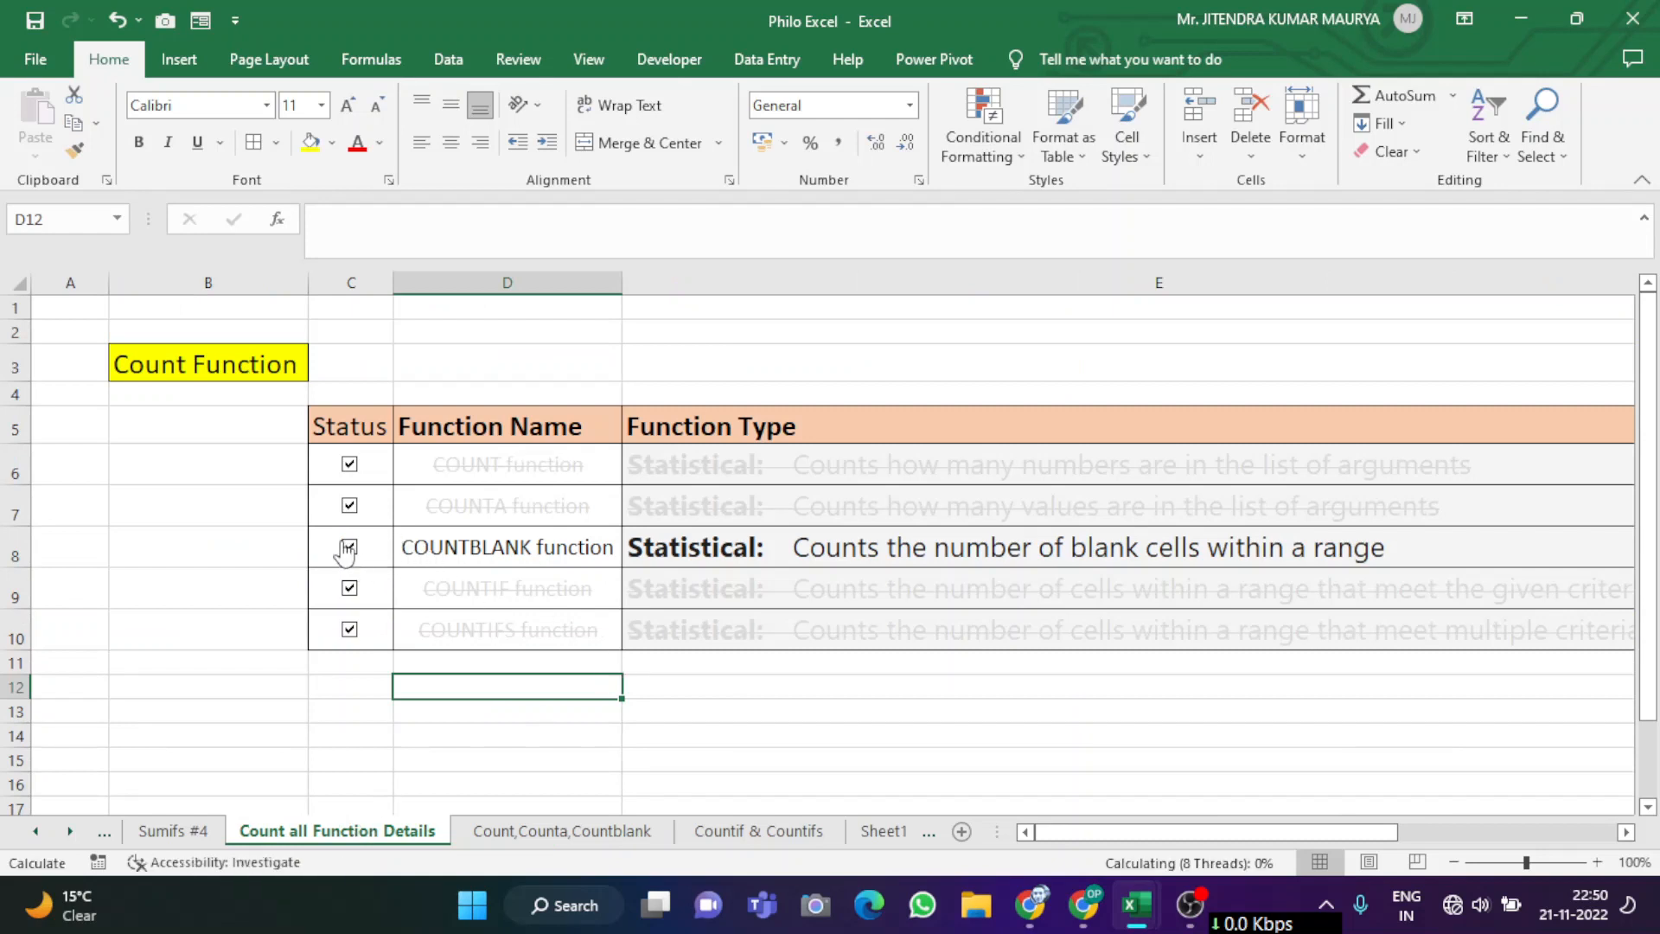
{"action": "left_click", "coordinate": [350, 592]}
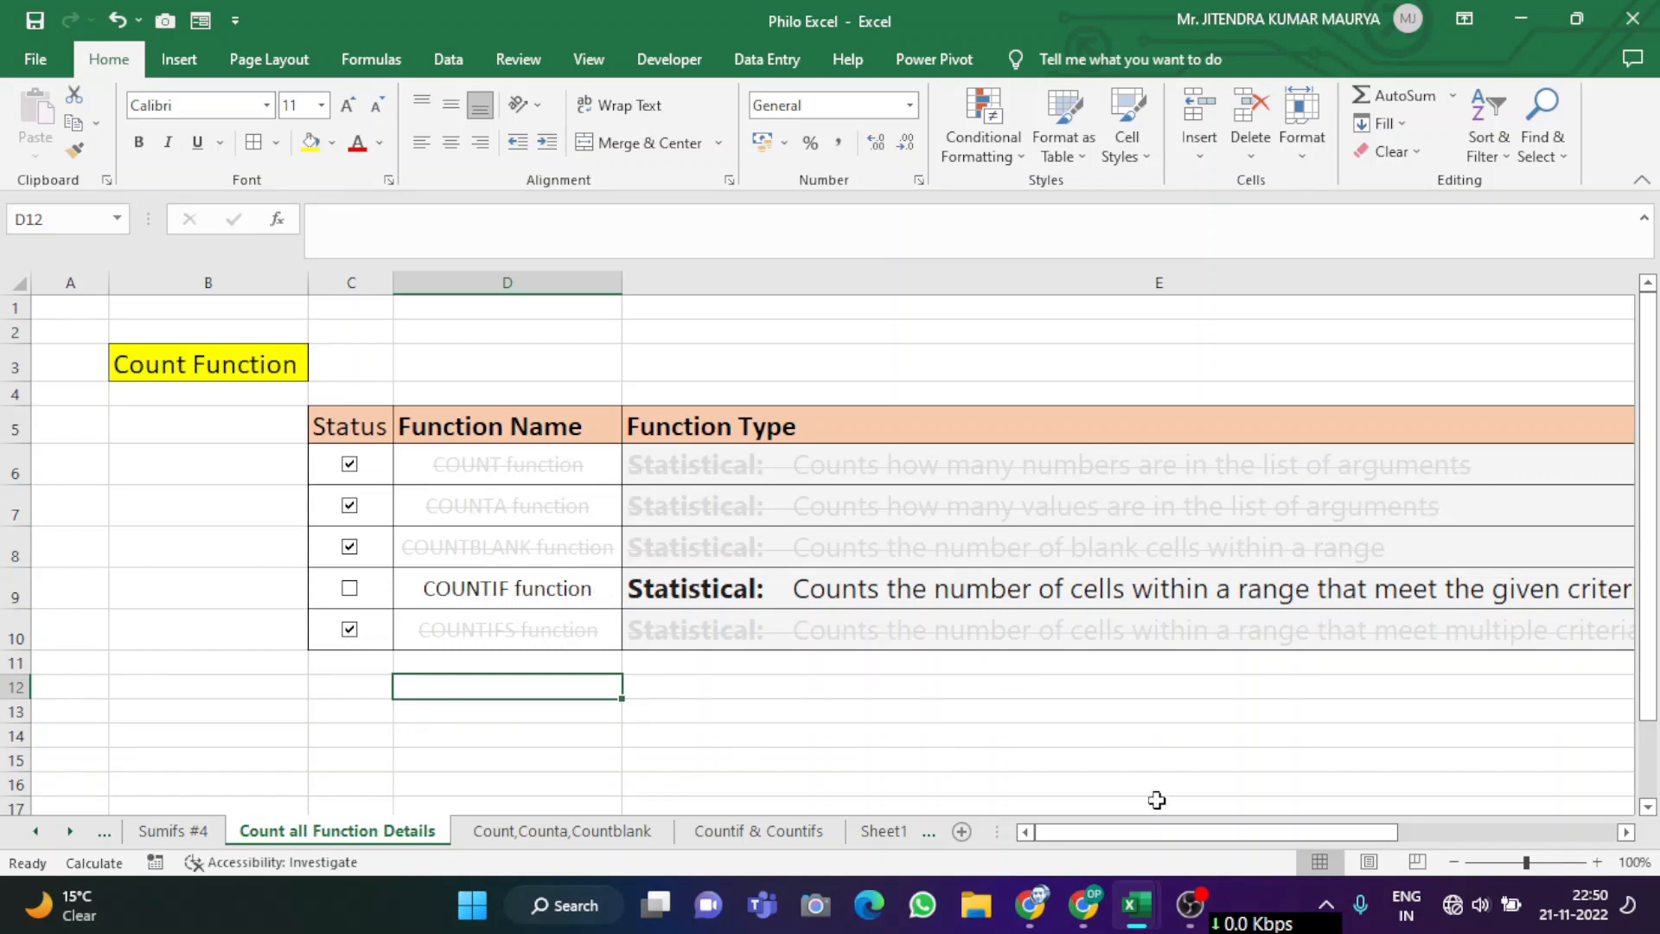
{"action": "left_click_drag", "start_coordinate": [1159, 834], "coordinate": [1237, 837]}
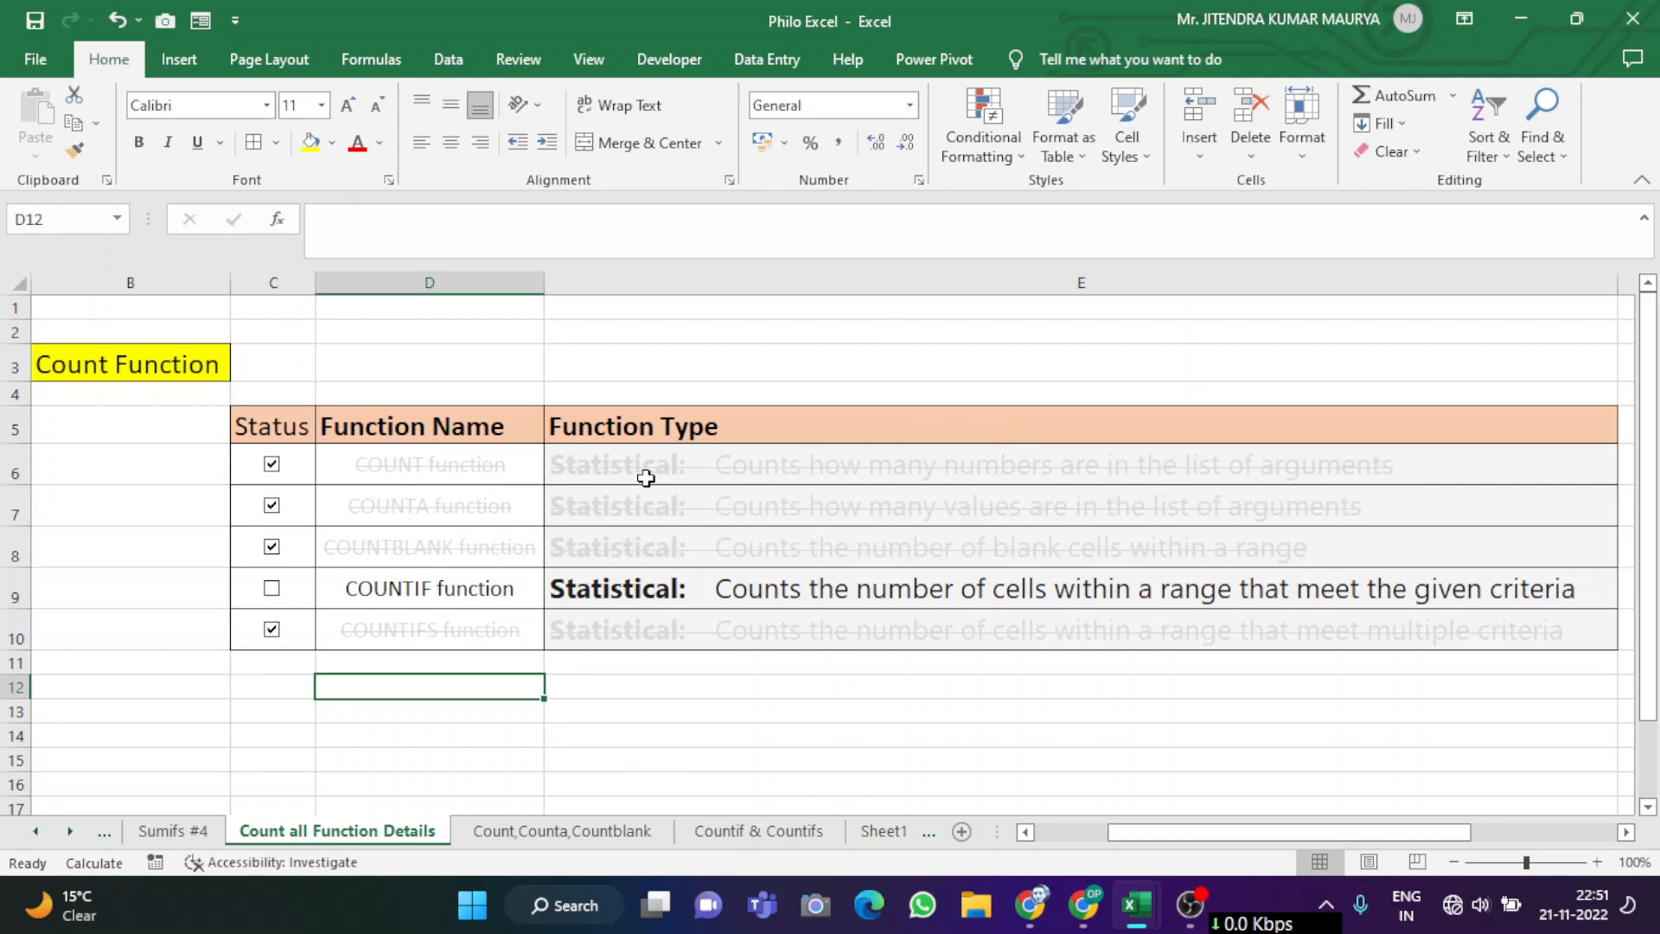
{"action": "left_click", "coordinate": [638, 364]}
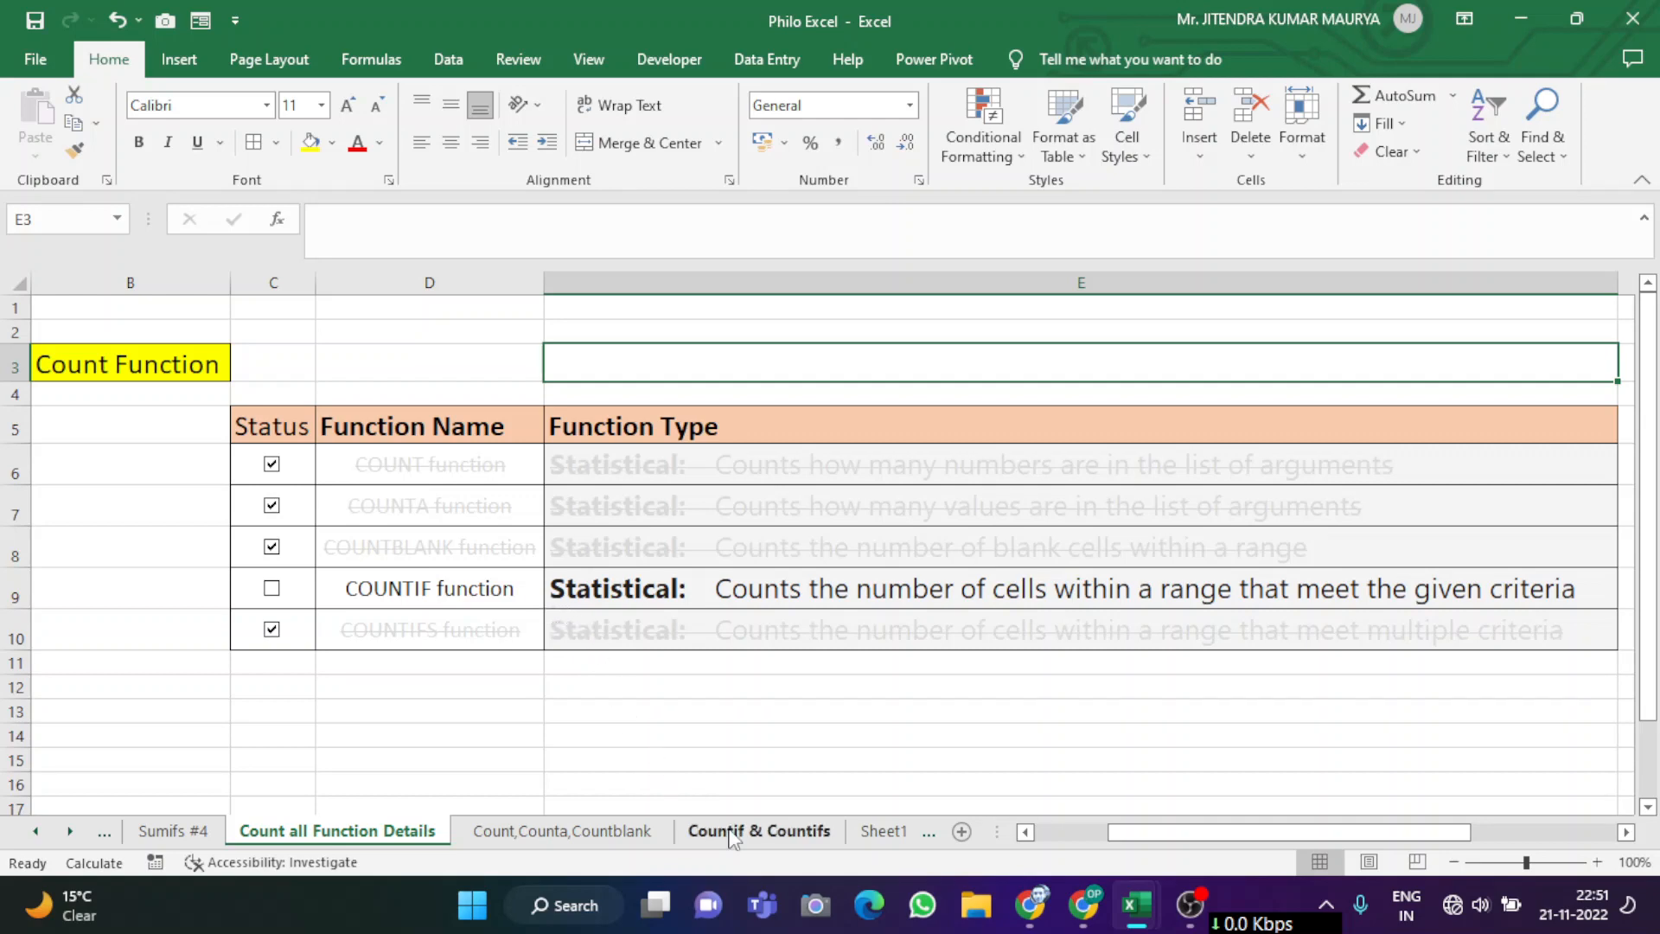
Step: On the Countif & Countifs sheet, hide columns H and I, which hold the State and Class criteria
{"action": "left_click", "coordinate": [758, 840]}
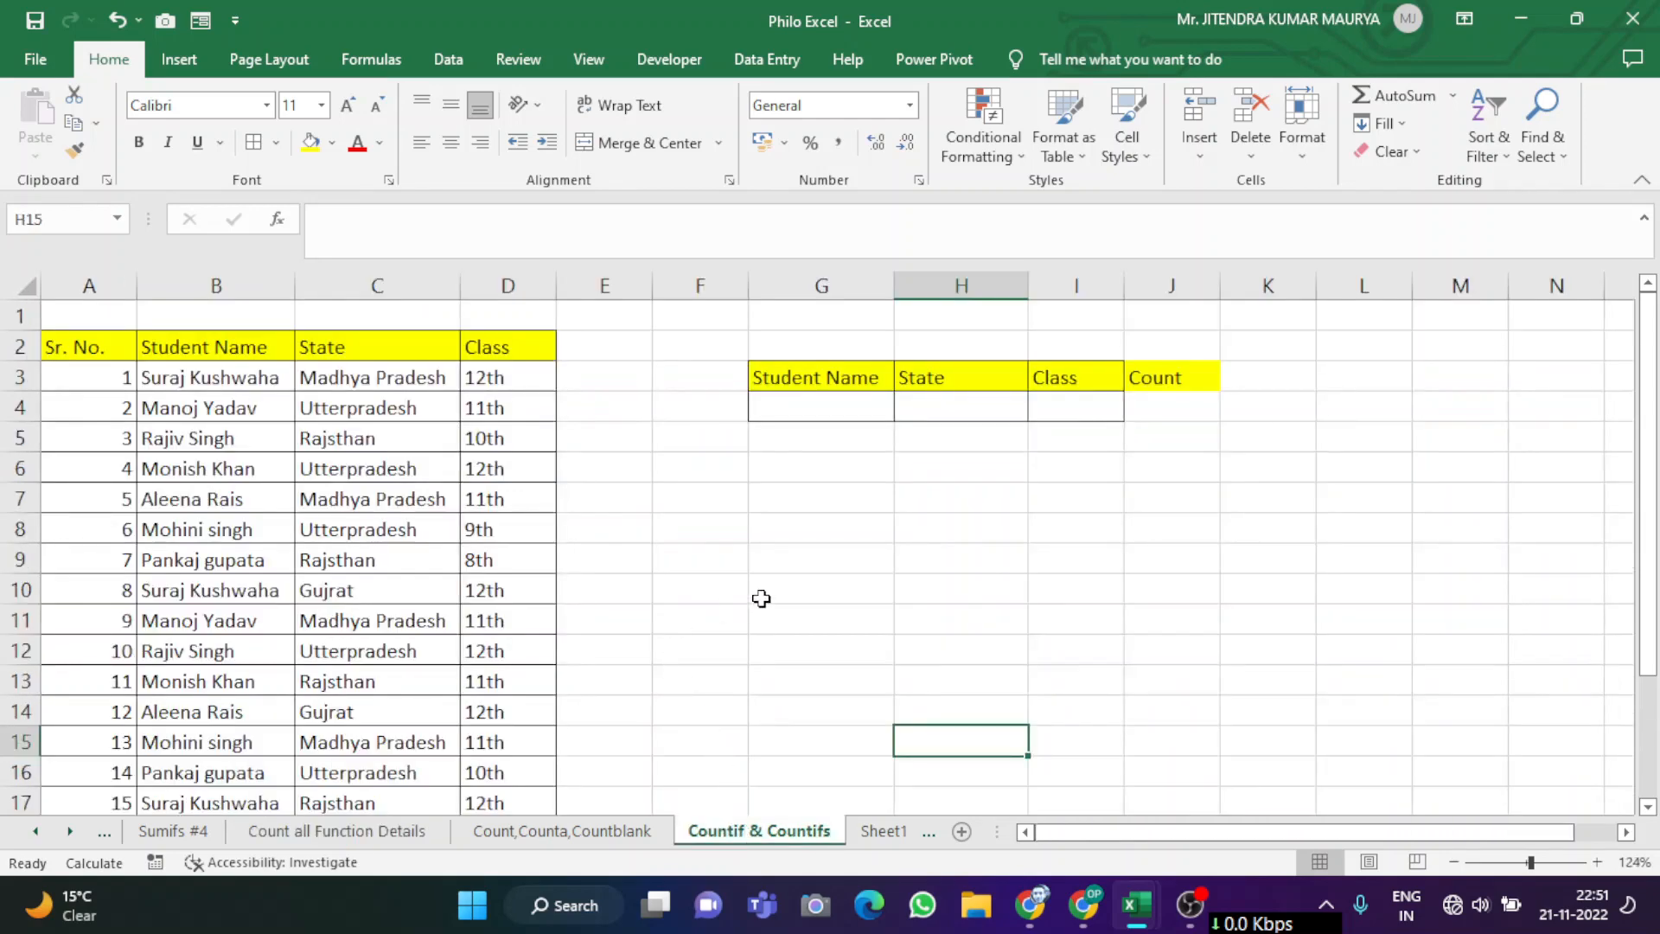
{"action": "scroll", "coordinate": [787, 538], "scroll_direction": "down", "scroll_amount": 5}
{"action": "scroll", "coordinate": [786, 538], "scroll_direction": "up", "scroll_amount": 5}
{"action": "left_click_drag", "start_coordinate": [1531, 863], "coordinate": [1533, 861]}
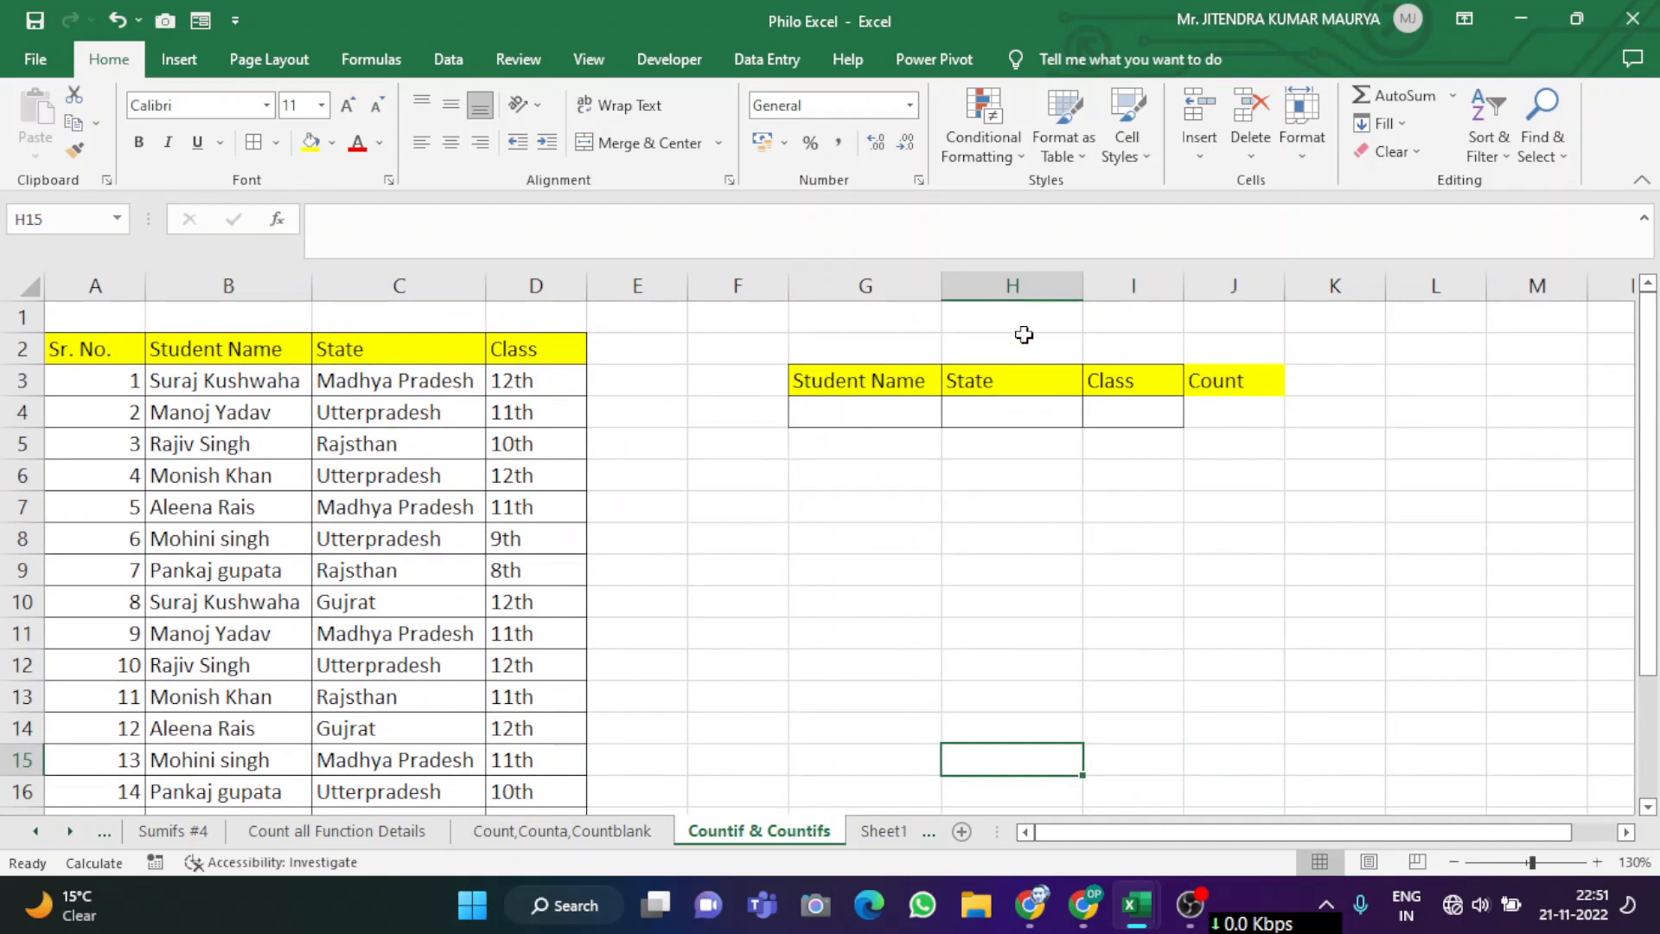
{"action": "left_click", "coordinate": [1050, 281]}
{"action": "left_click_drag", "start_coordinate": [1050, 281], "coordinate": [1112, 275]}
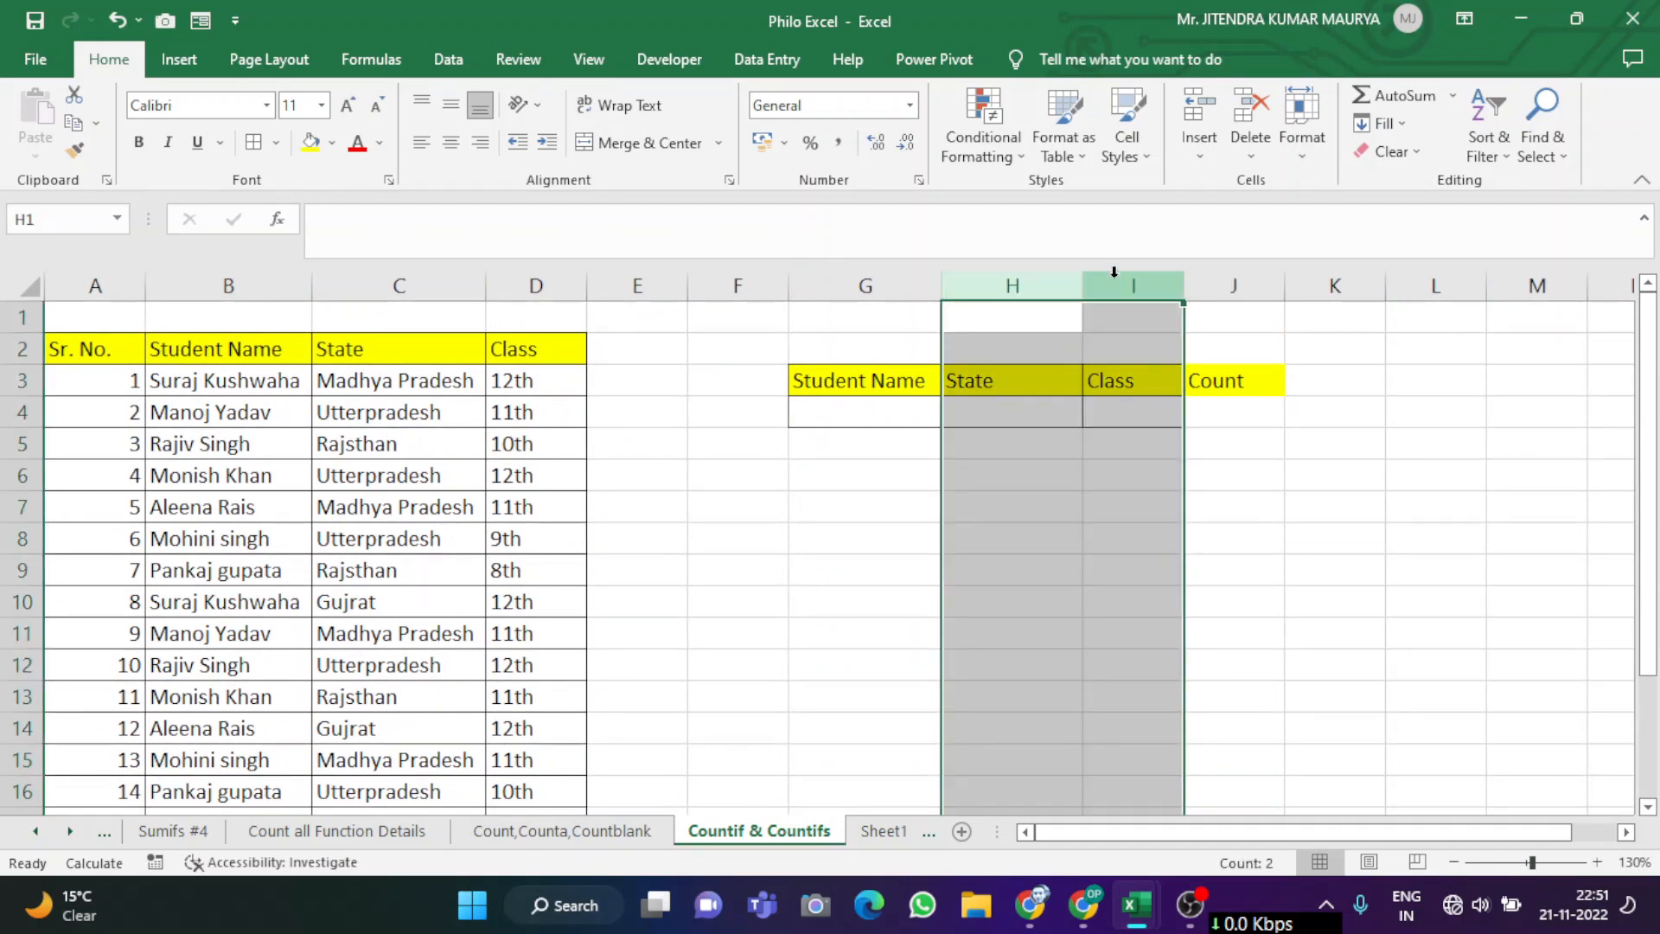
{"action": "right_click", "coordinate": [1114, 276]}
{"action": "left_click", "coordinate": [1238, 637]}
{"action": "left_click", "coordinate": [1064, 569]}
Step: Examine the Student Name column of the data table for names that occur more than once
{"action": "left_click", "coordinate": [858, 406]}
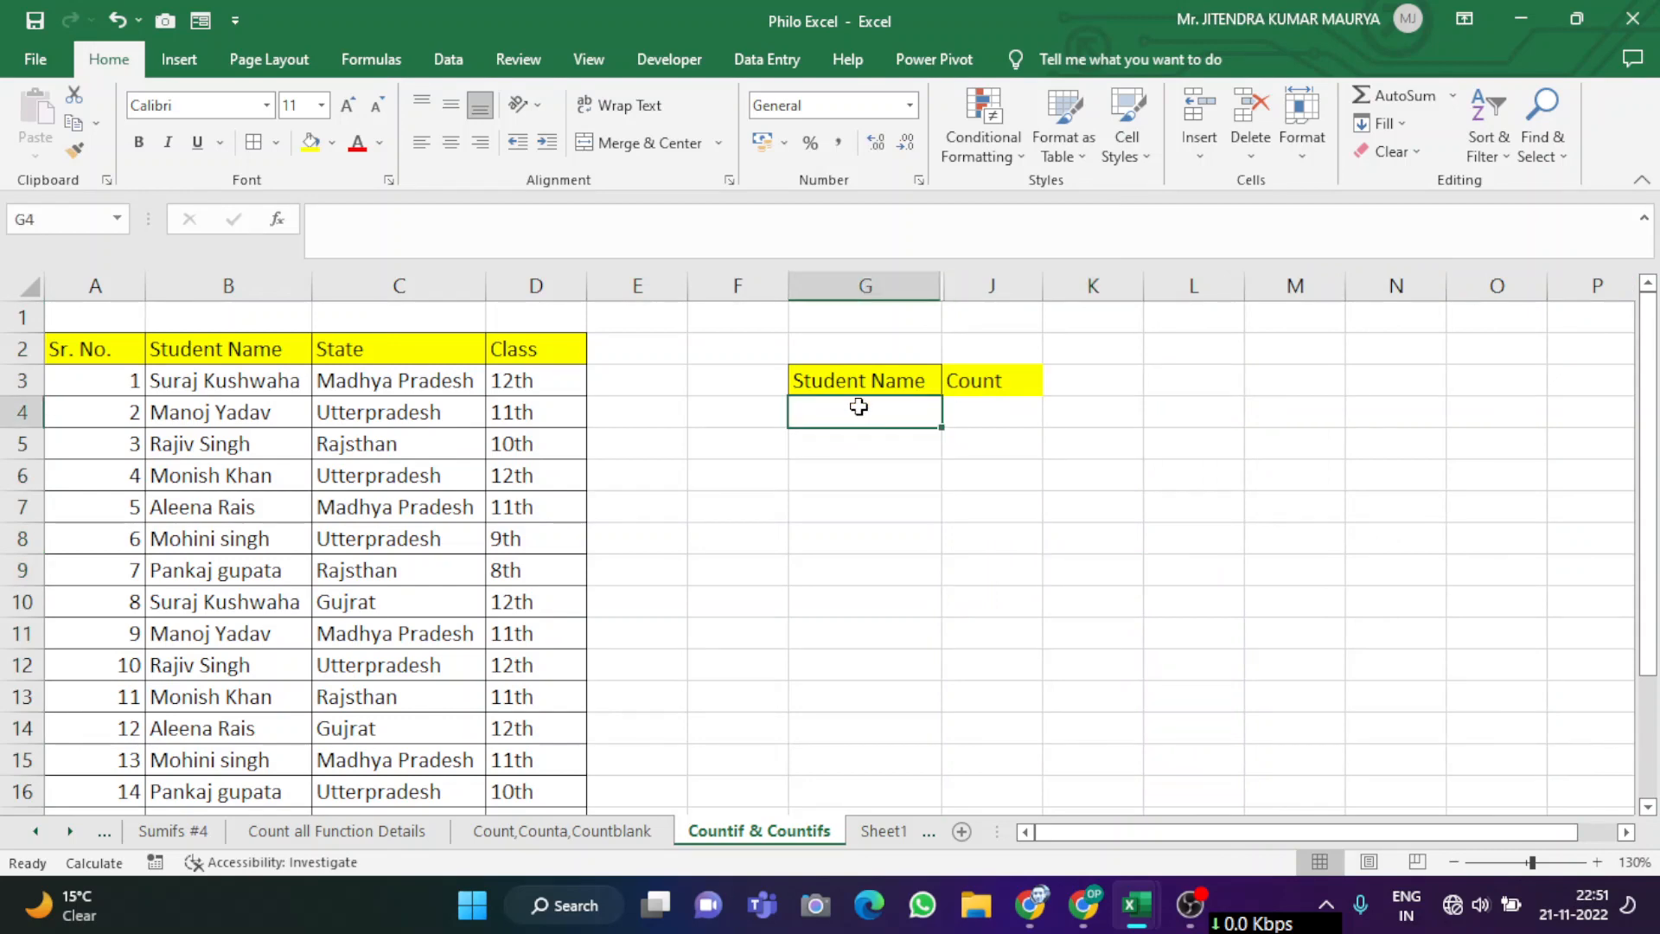
{"action": "scroll", "coordinate": [250, 397], "scroll_direction": "down", "scroll_amount": 4}
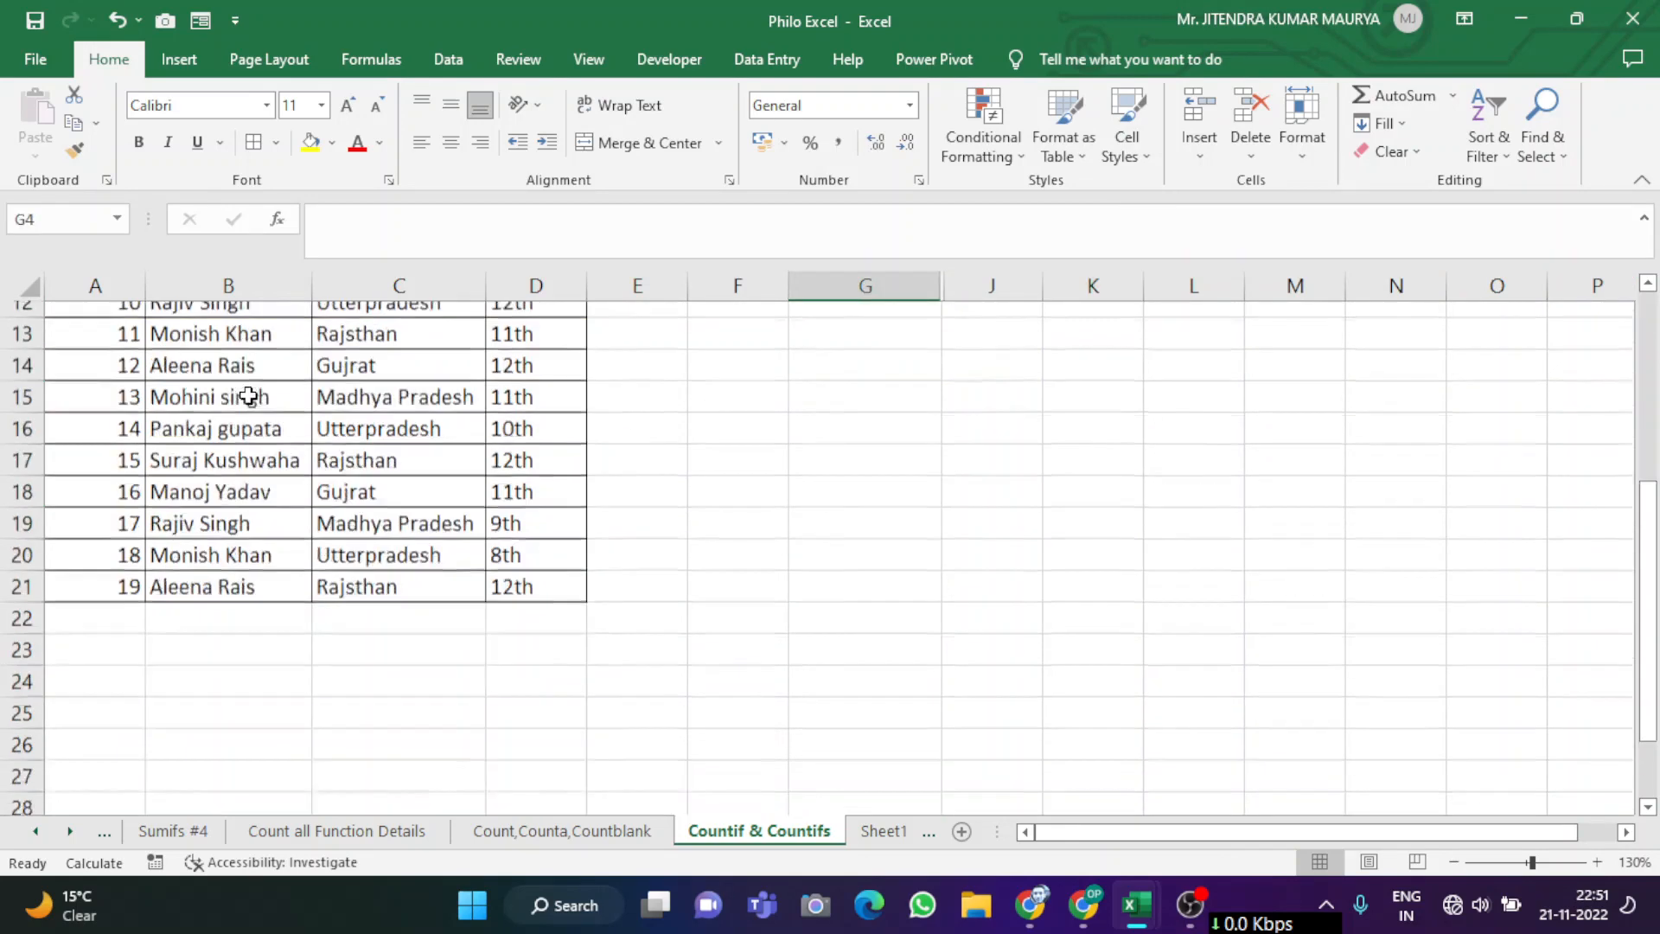
{"action": "scroll", "coordinate": [248, 395], "scroll_direction": "up", "scroll_amount": 2}
{"action": "scroll", "coordinate": [248, 395], "scroll_direction": "up", "scroll_amount": 2}
{"action": "left_click_drag", "start_coordinate": [247, 380], "coordinate": [252, 620]}
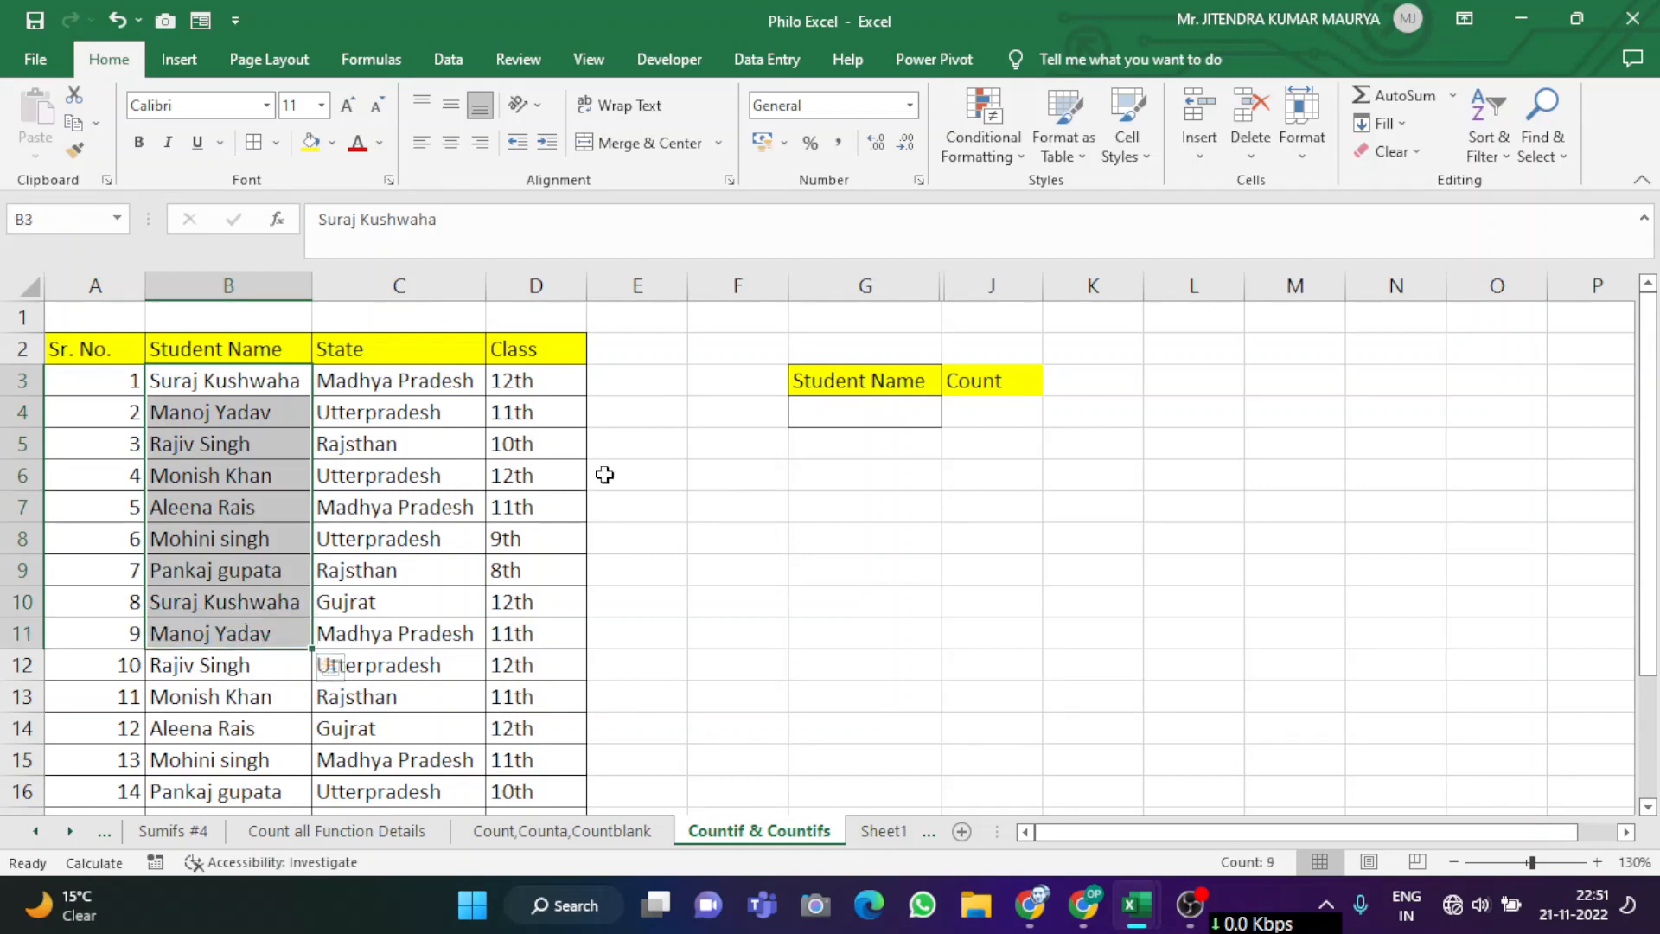
{"action": "scroll", "coordinate": [248, 370], "scroll_direction": "down", "scroll_amount": 5}
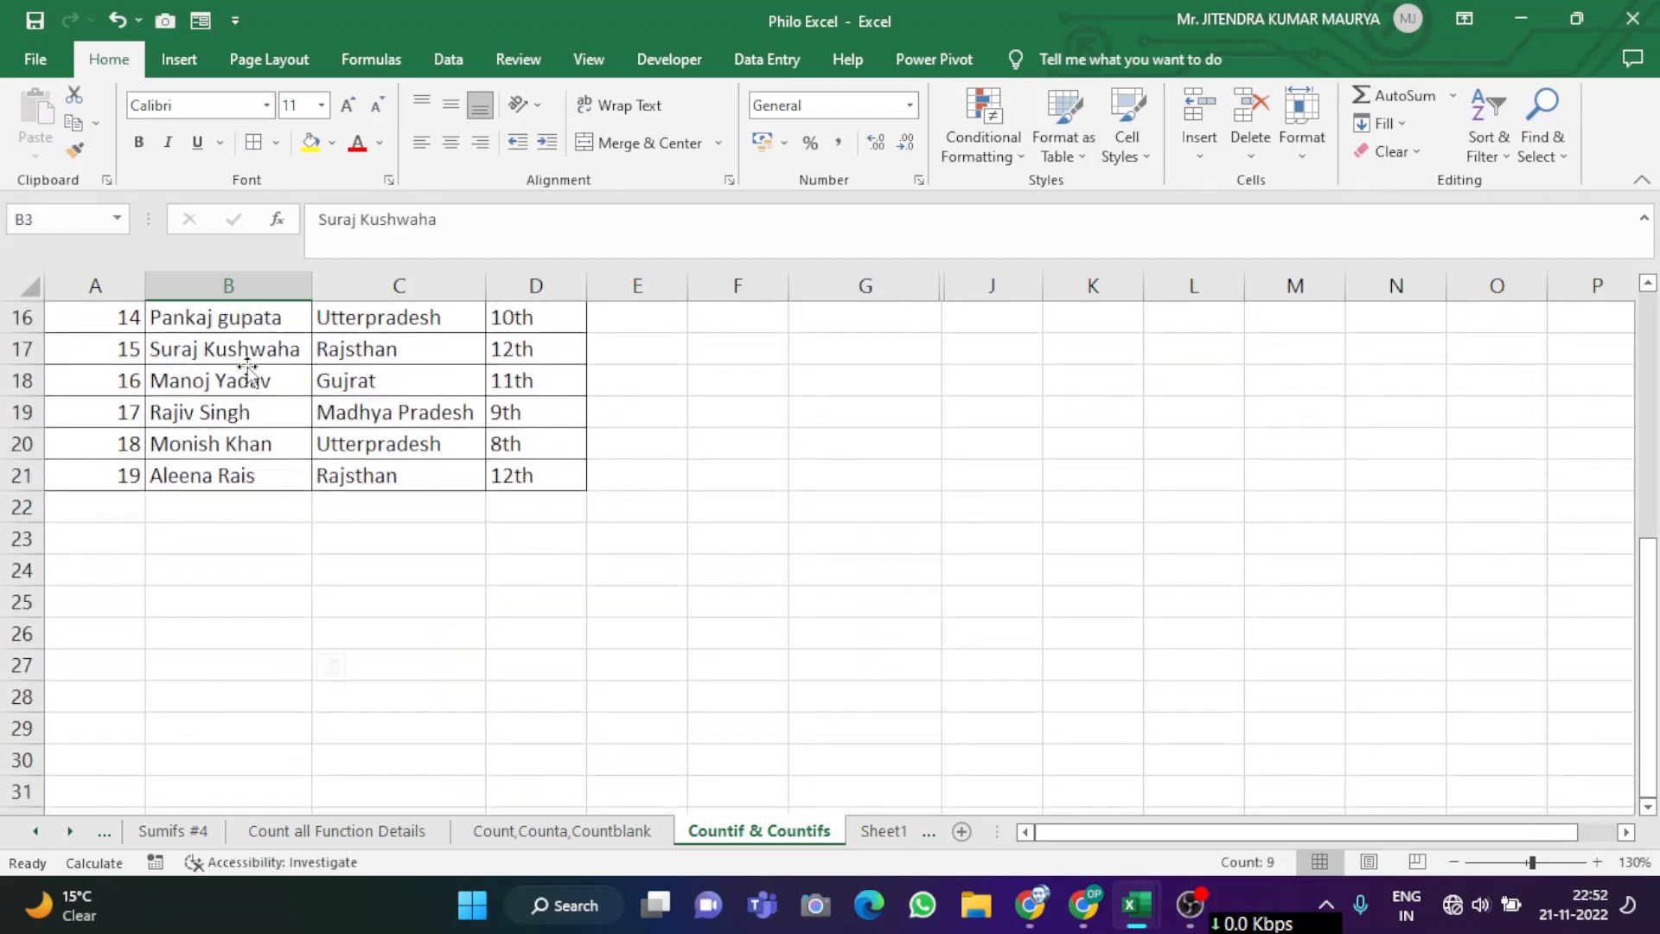
{"action": "scroll", "coordinate": [246, 372], "scroll_direction": "up", "scroll_amount": 5}
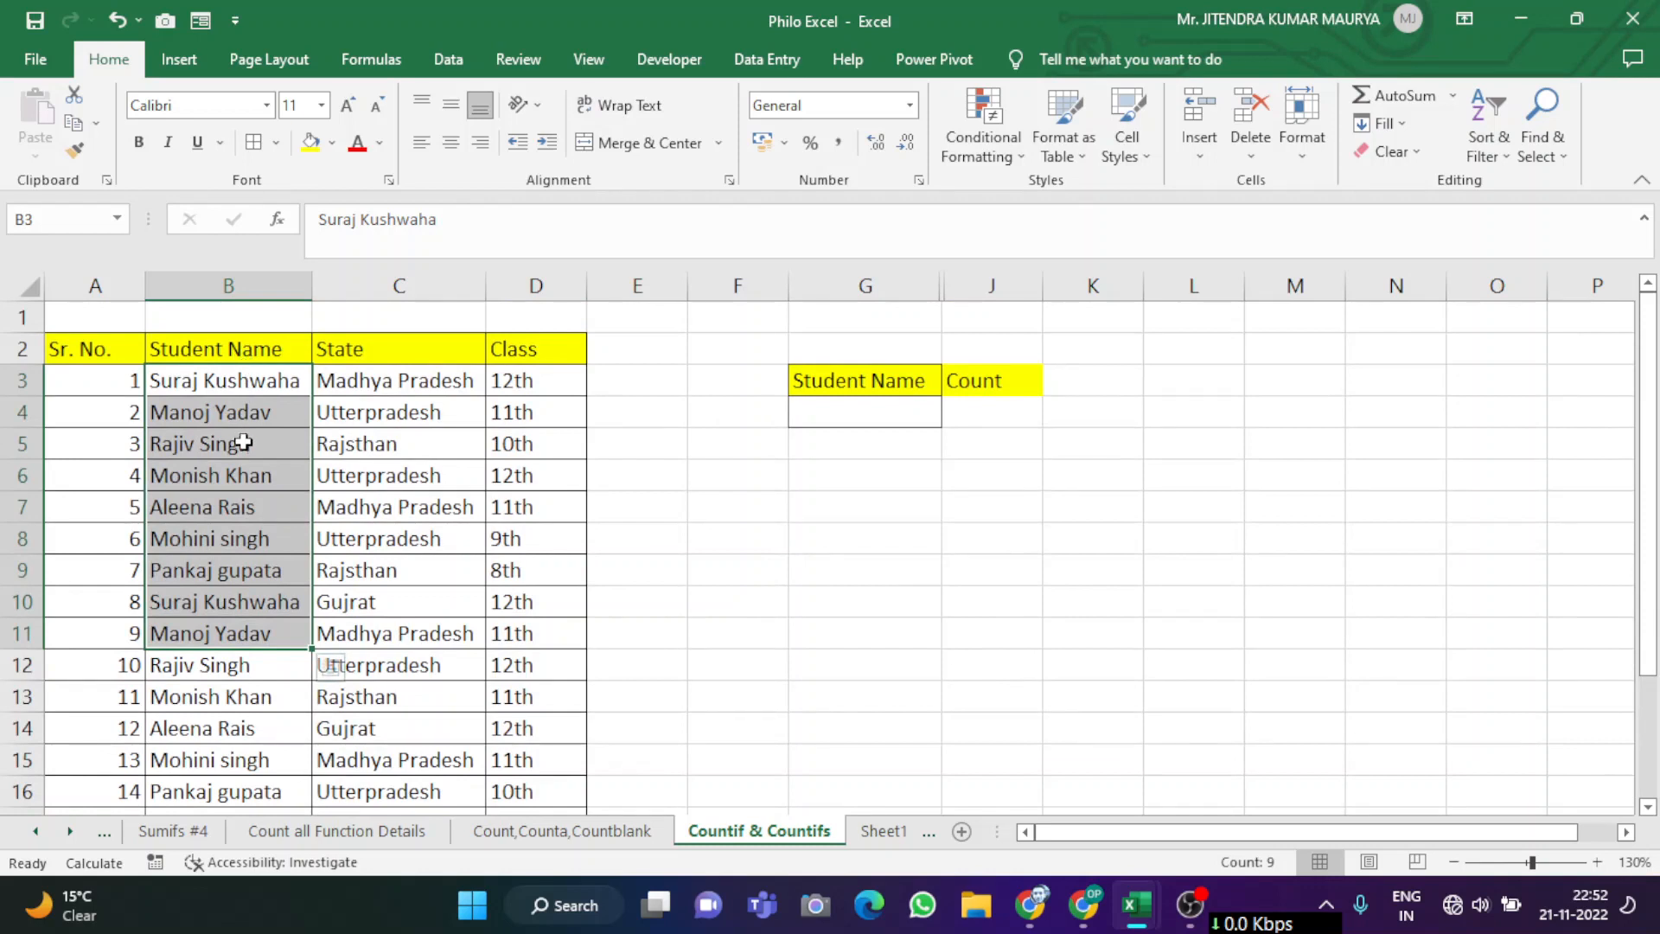
{"action": "left_click", "coordinate": [258, 385]}
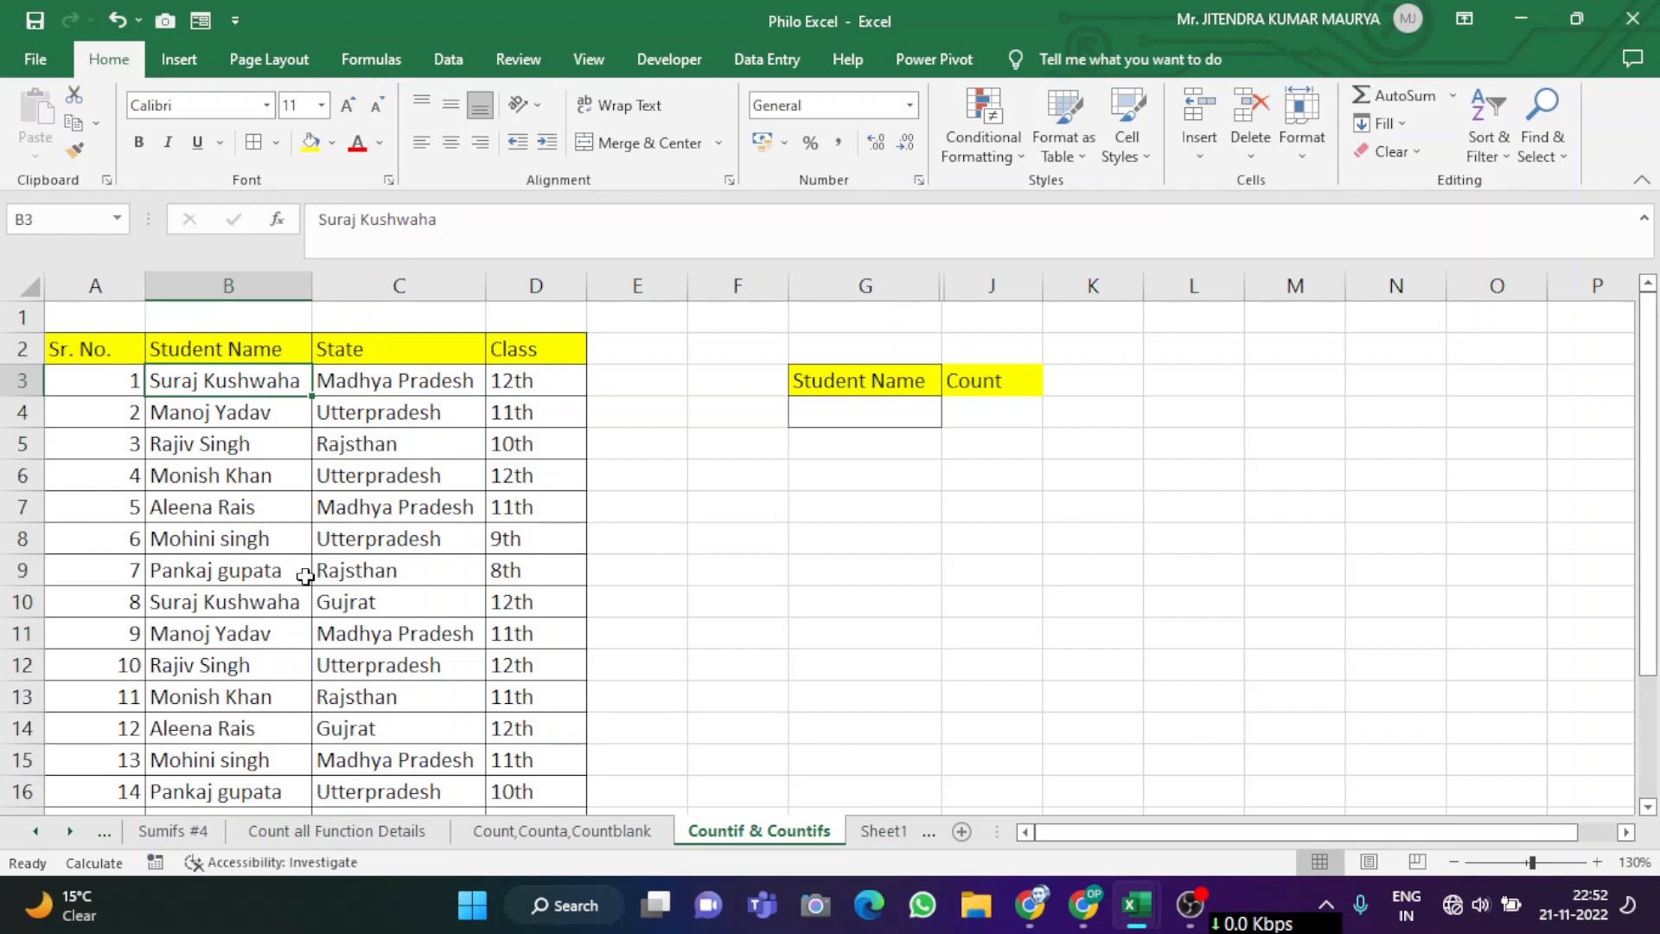
Step: Copy the first student's name from B3 into criteria cell G4 and widen column G to fit it
{"action": "left_click", "coordinate": [860, 411]}
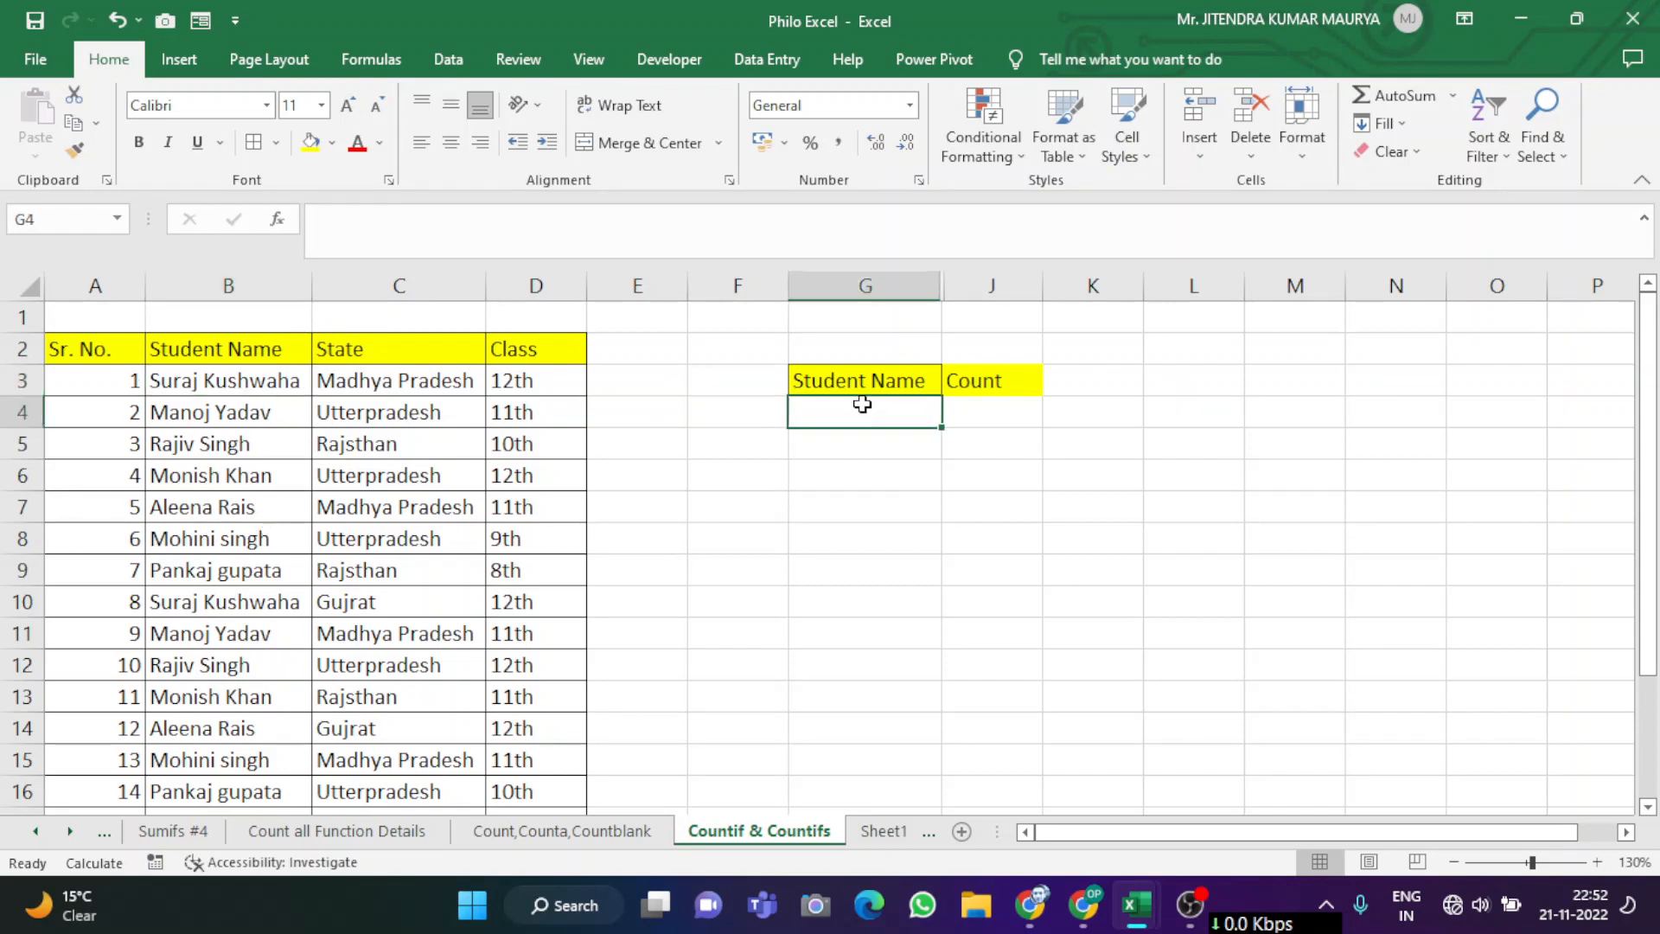
{"action": "left_click", "coordinate": [161, 381]}
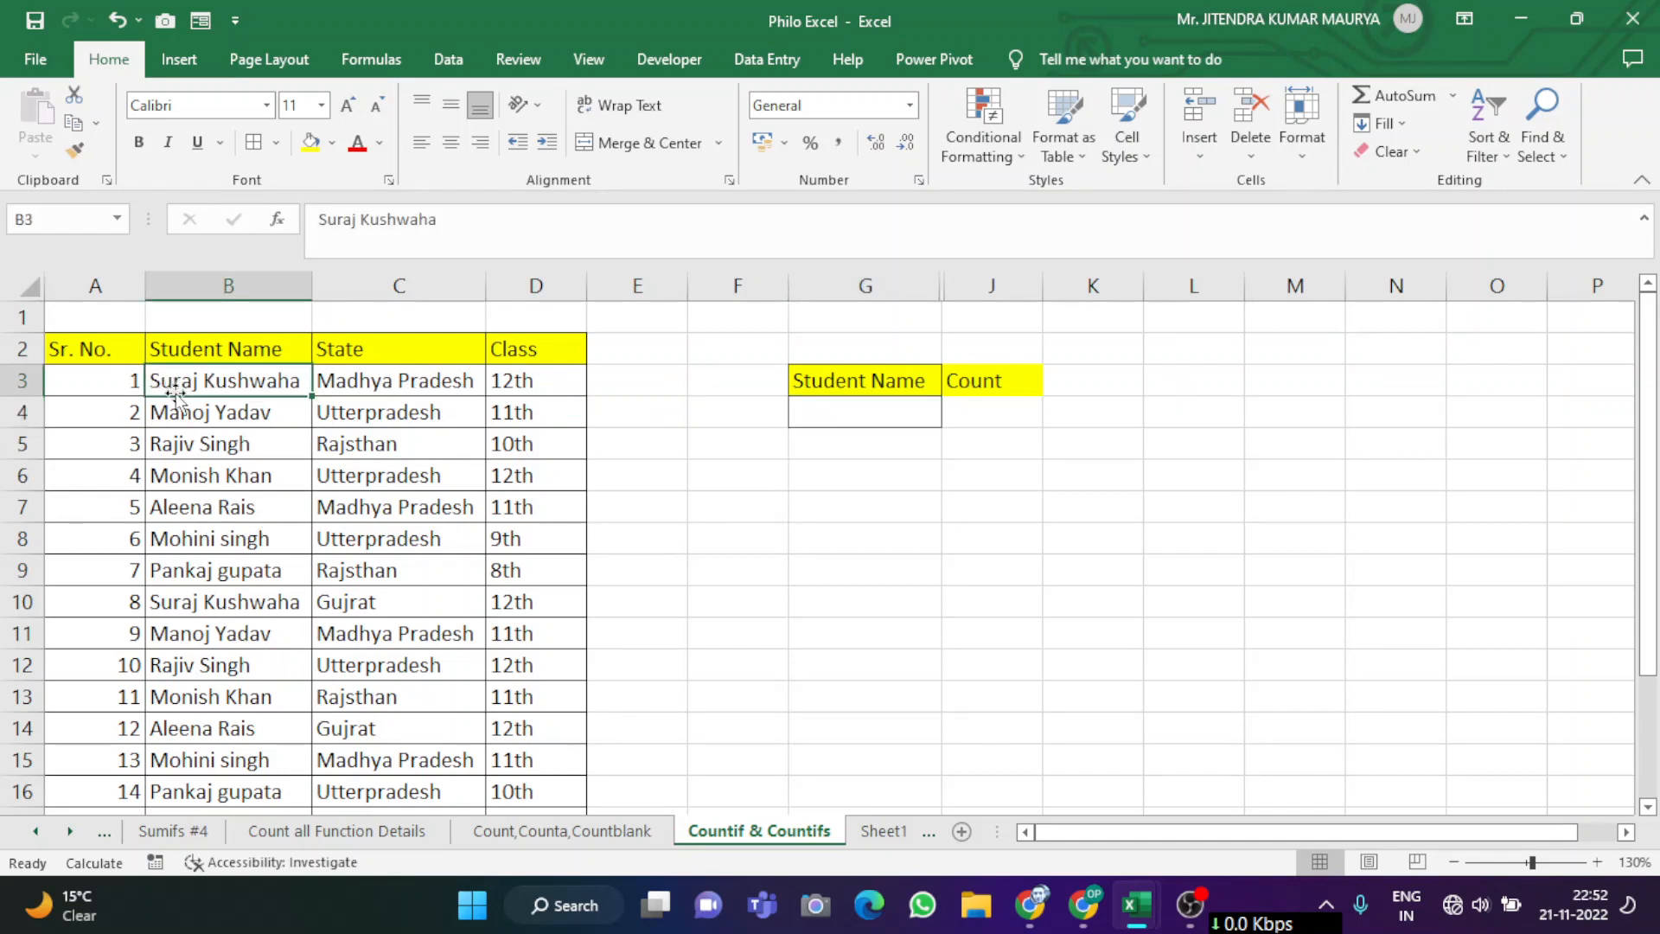
{"action": "left_click_drag", "start_coordinate": [177, 396], "coordinate": [862, 411]}
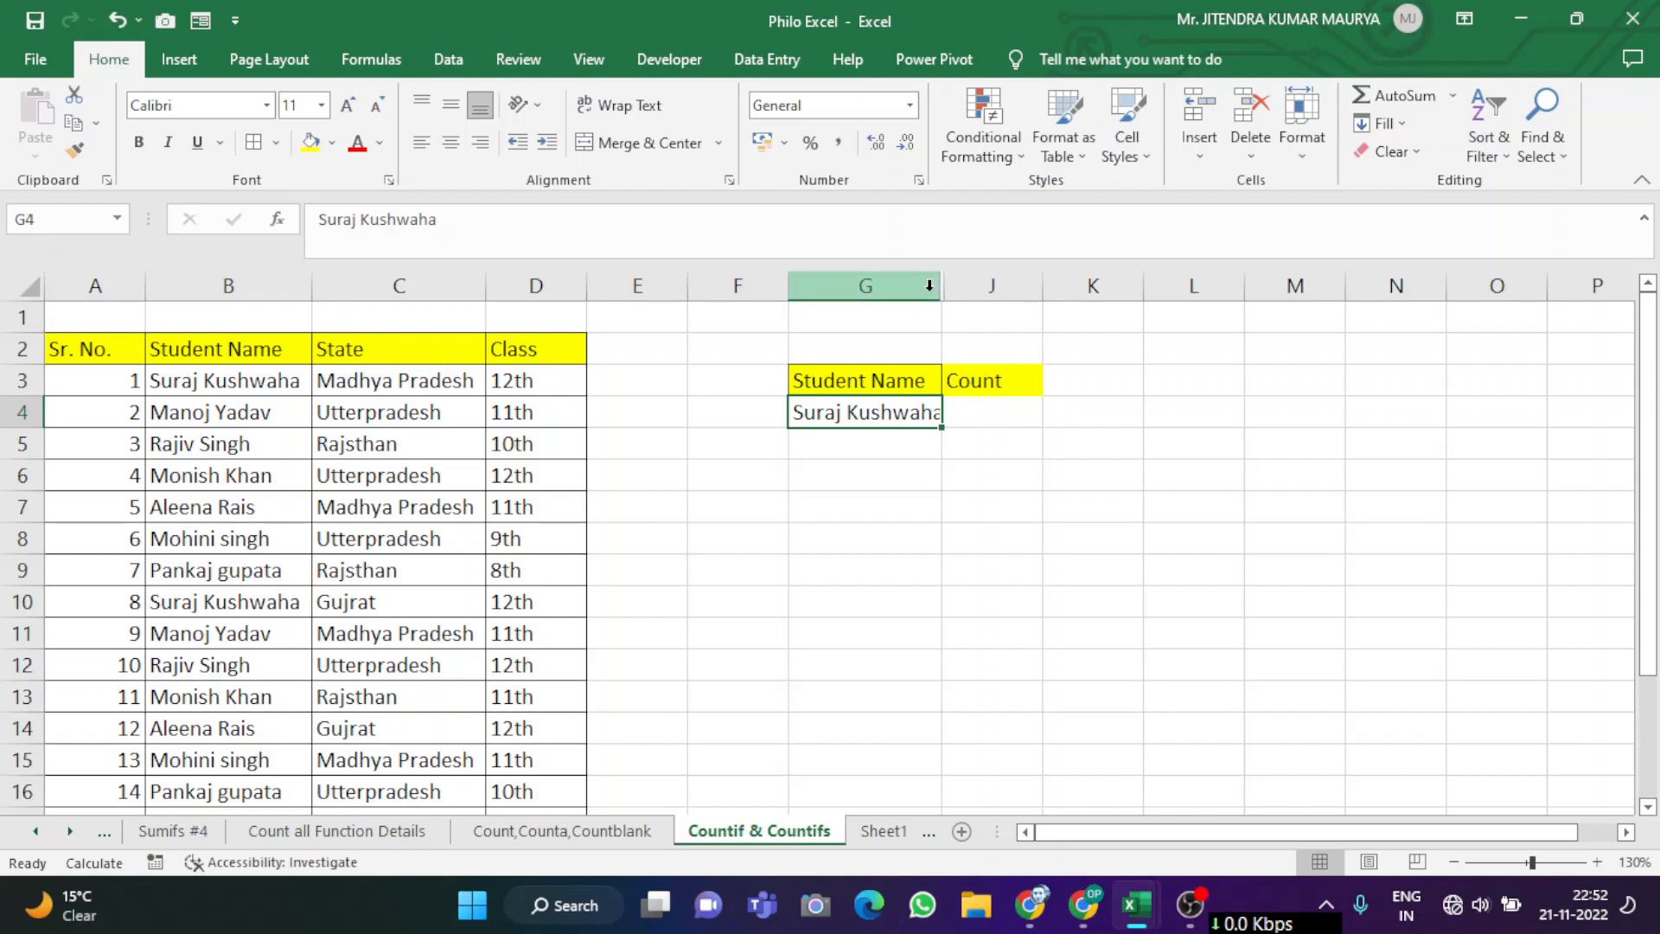
{"action": "left_click_drag", "start_coordinate": [937, 291], "coordinate": [949, 288]}
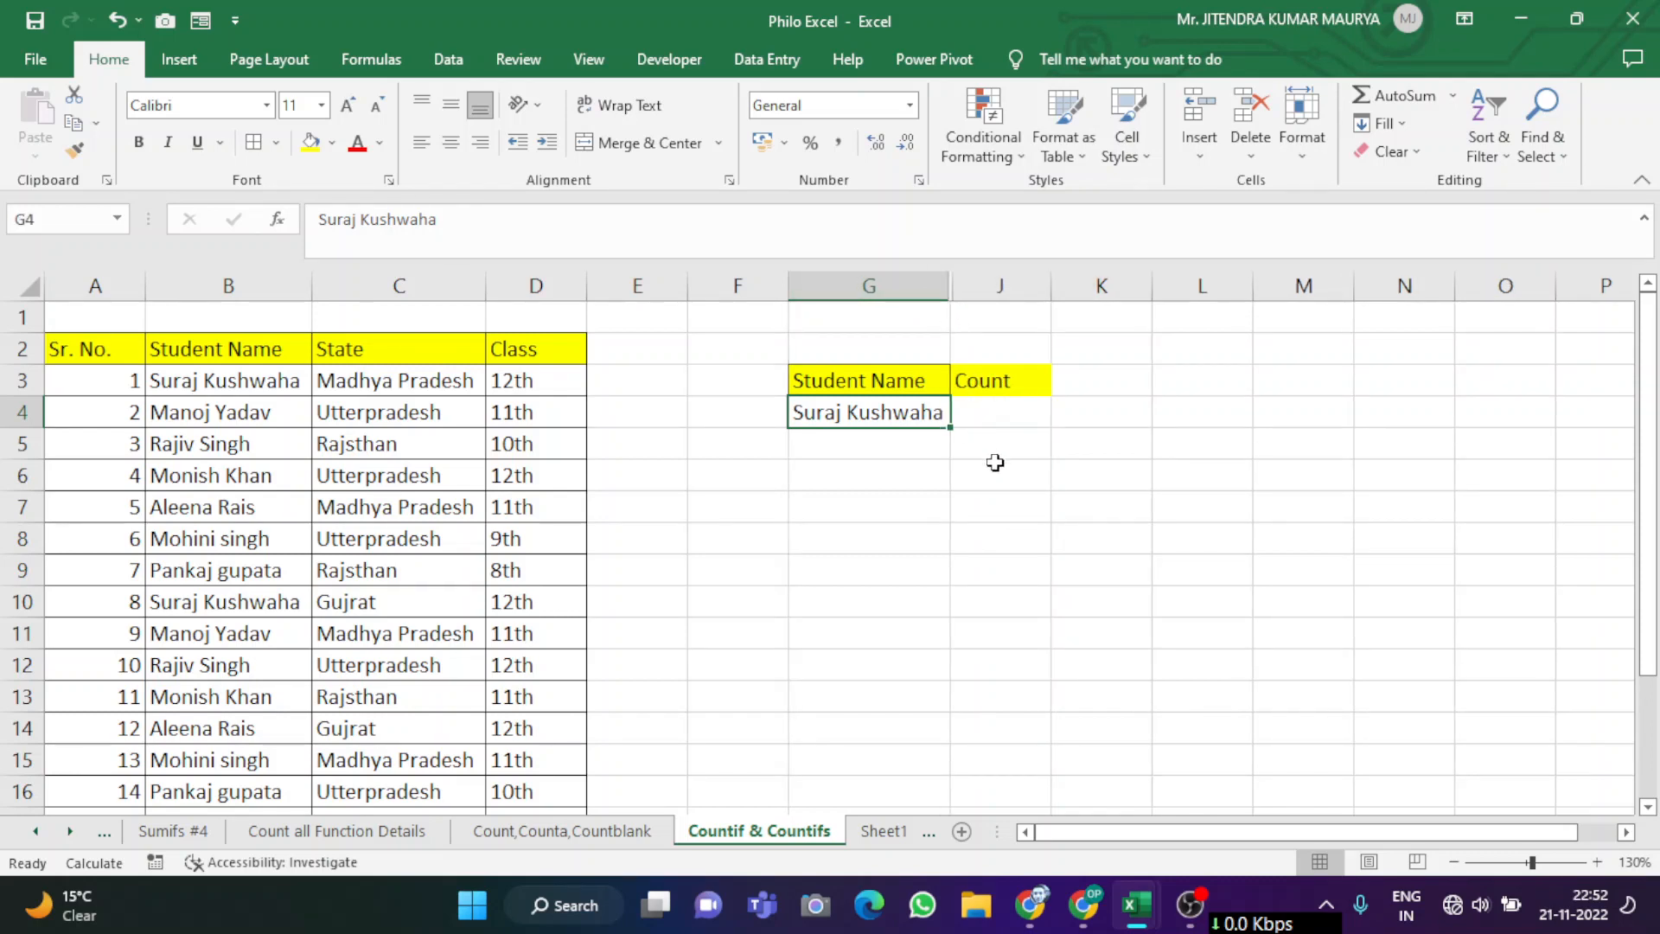
Step: In count cell J4, enter =COUNTIF(B3:B21,G4) to count the criteria name in the Student Name column
{"action": "left_click", "coordinate": [1000, 412]}
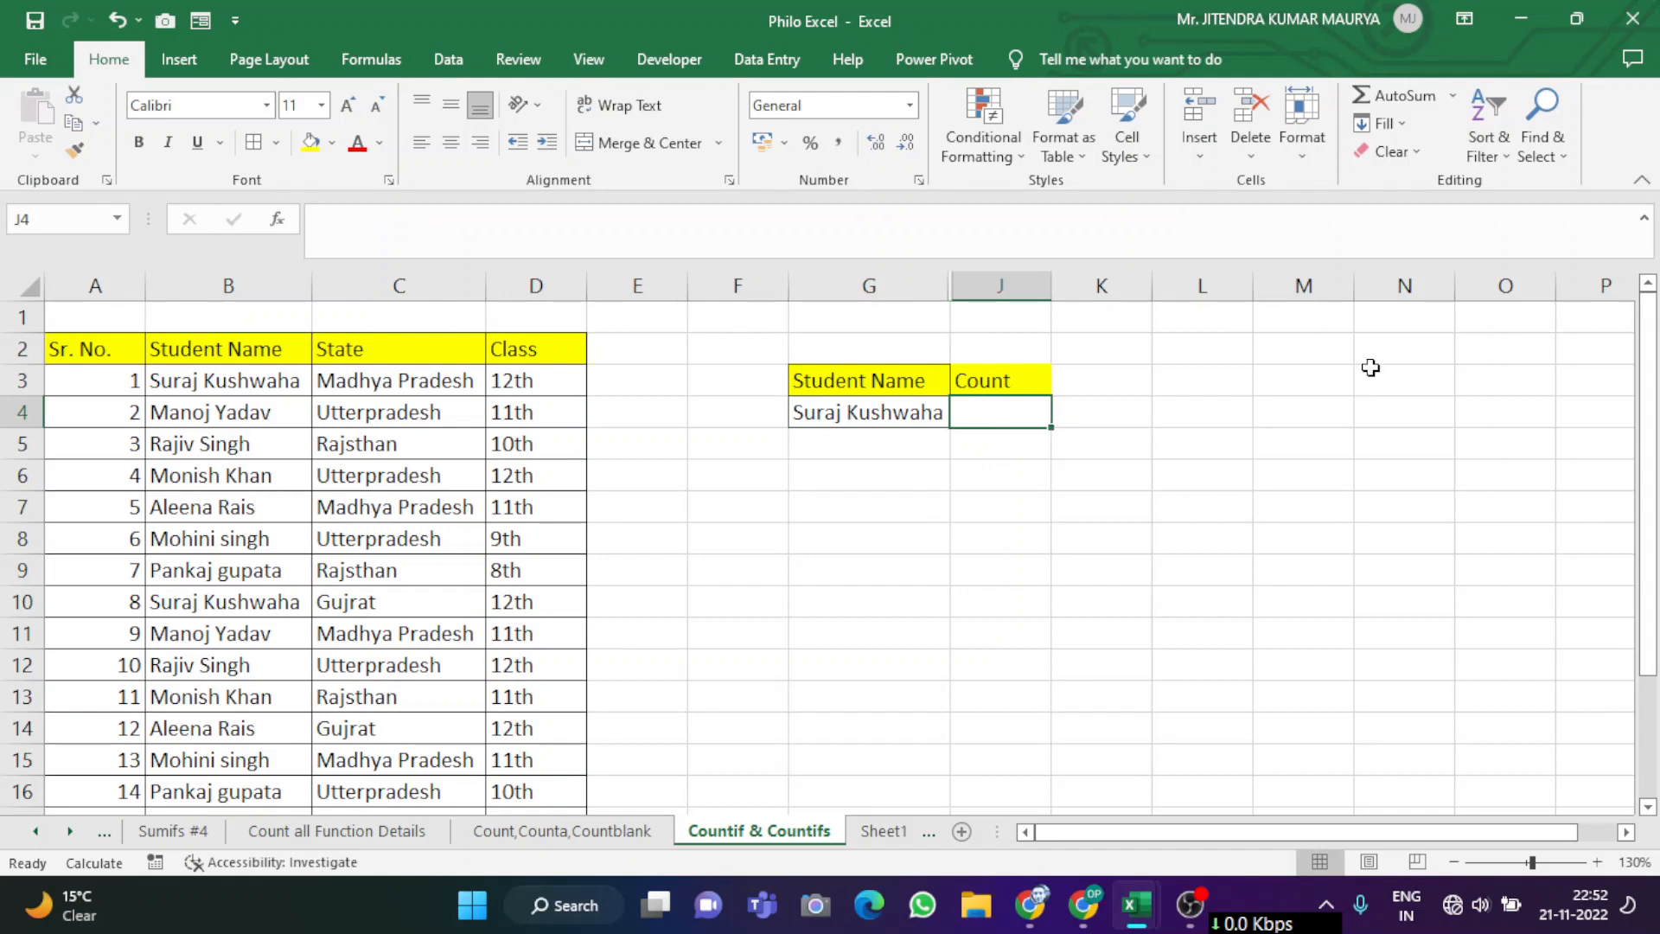
{"action": "type", "text": "=c"}
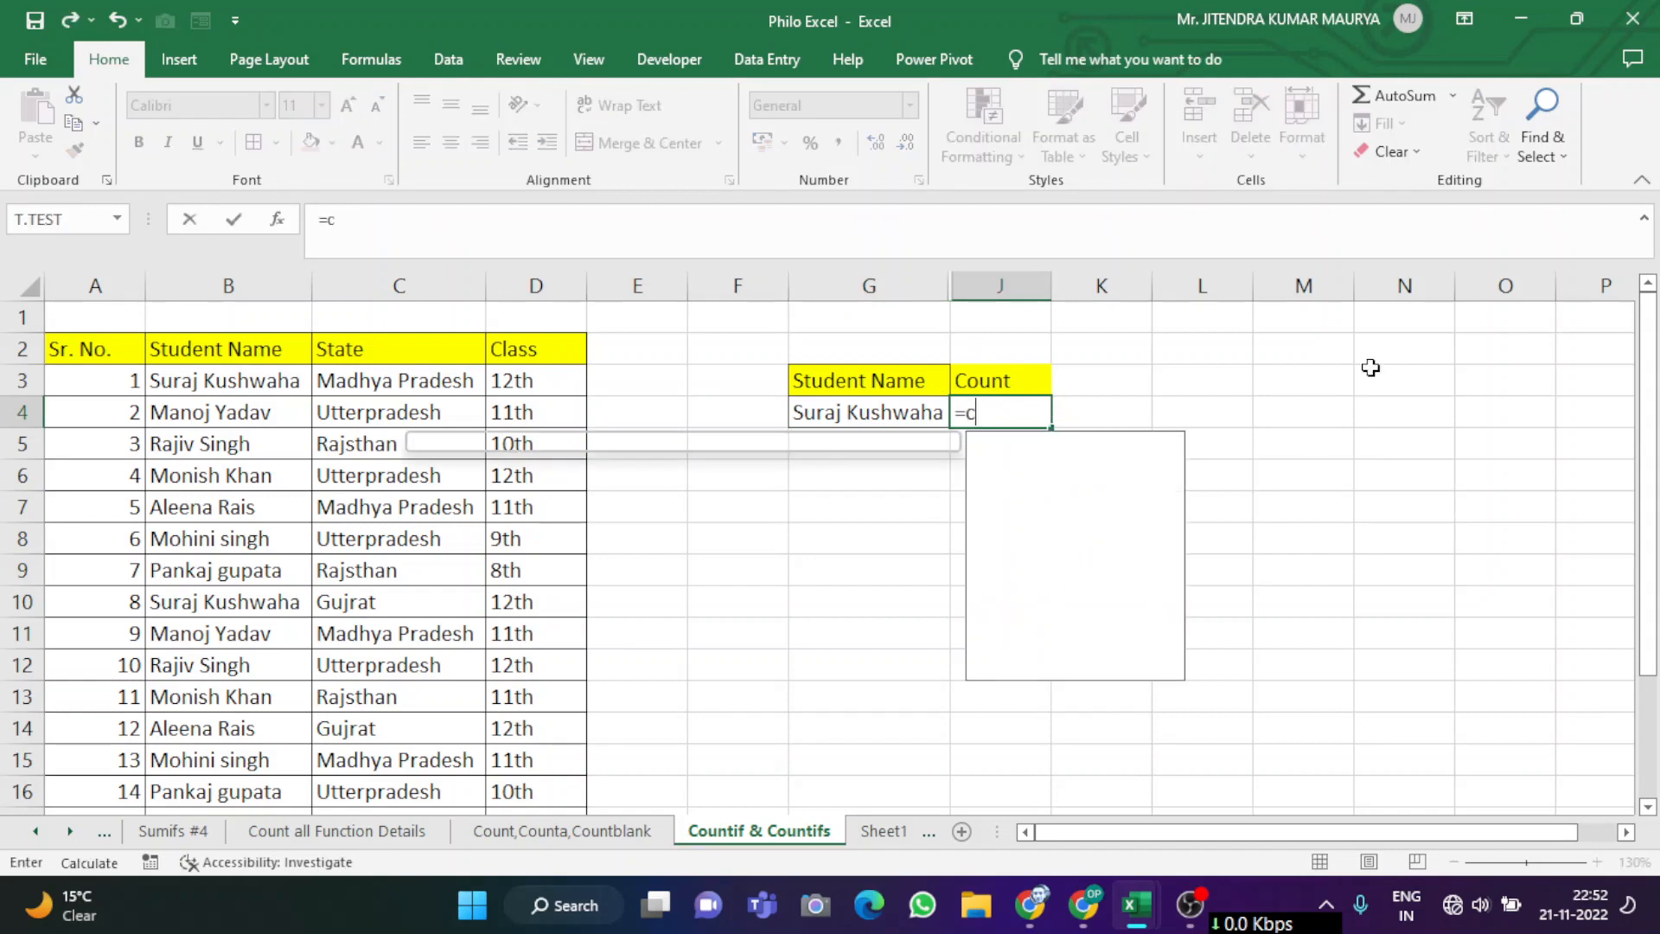
{"action": "type", "text": "ount"}
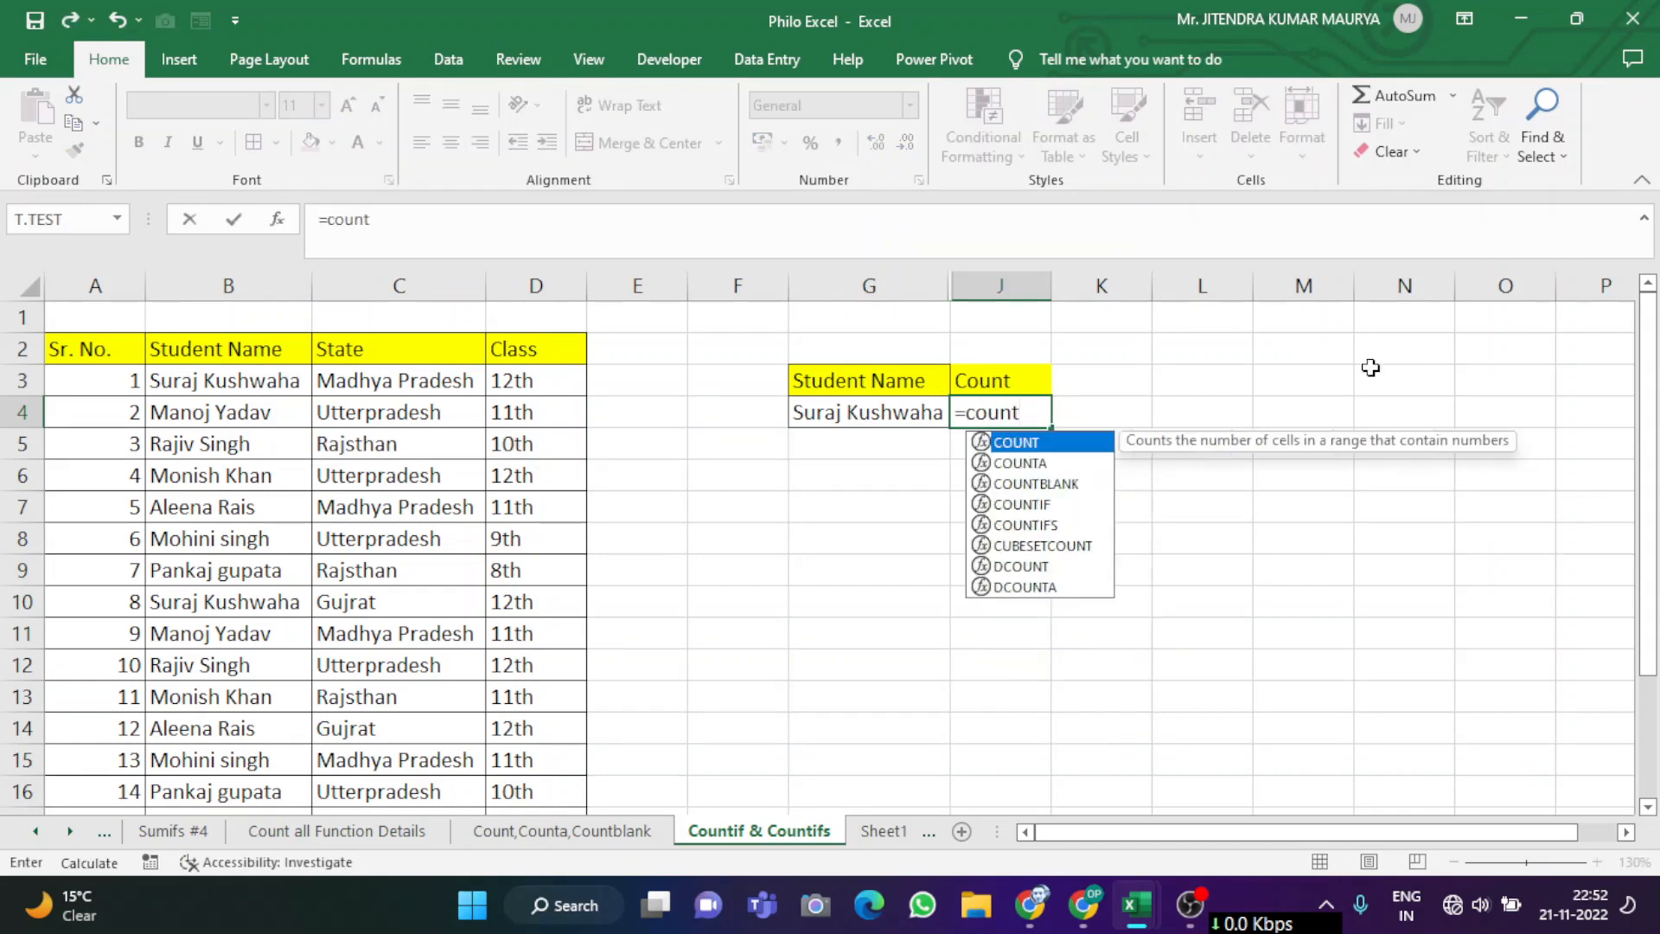
{"action": "type", "text": "if"}
{"action": "key", "text": "Tab"}
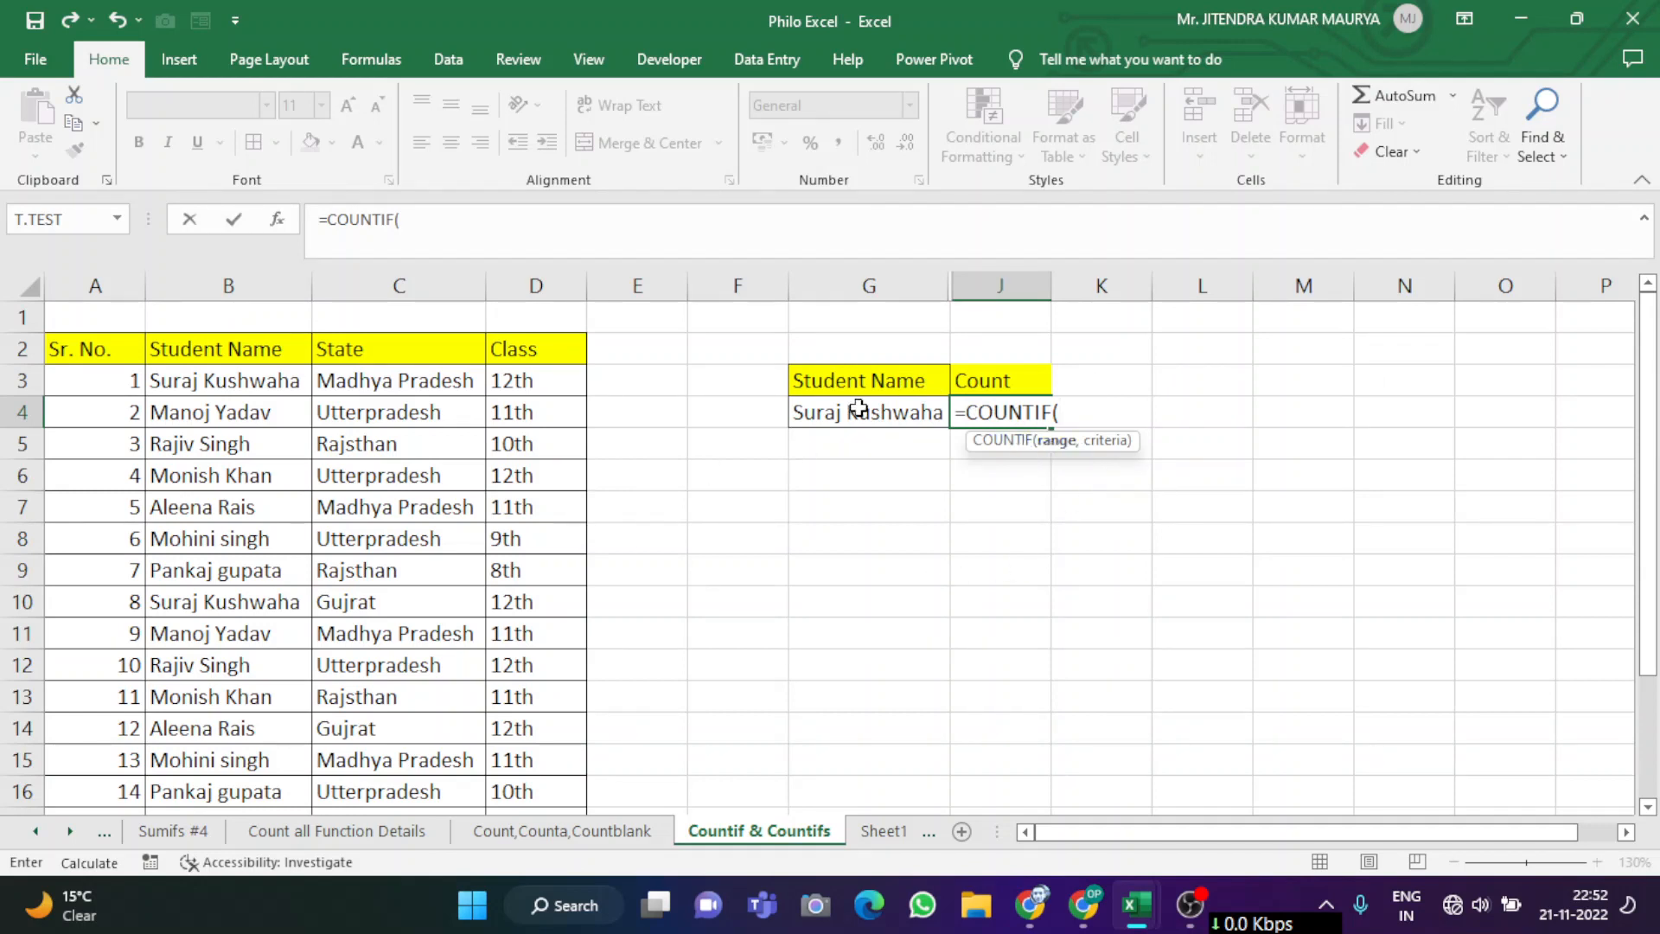
{"action": "left_click", "coordinate": [244, 381]}
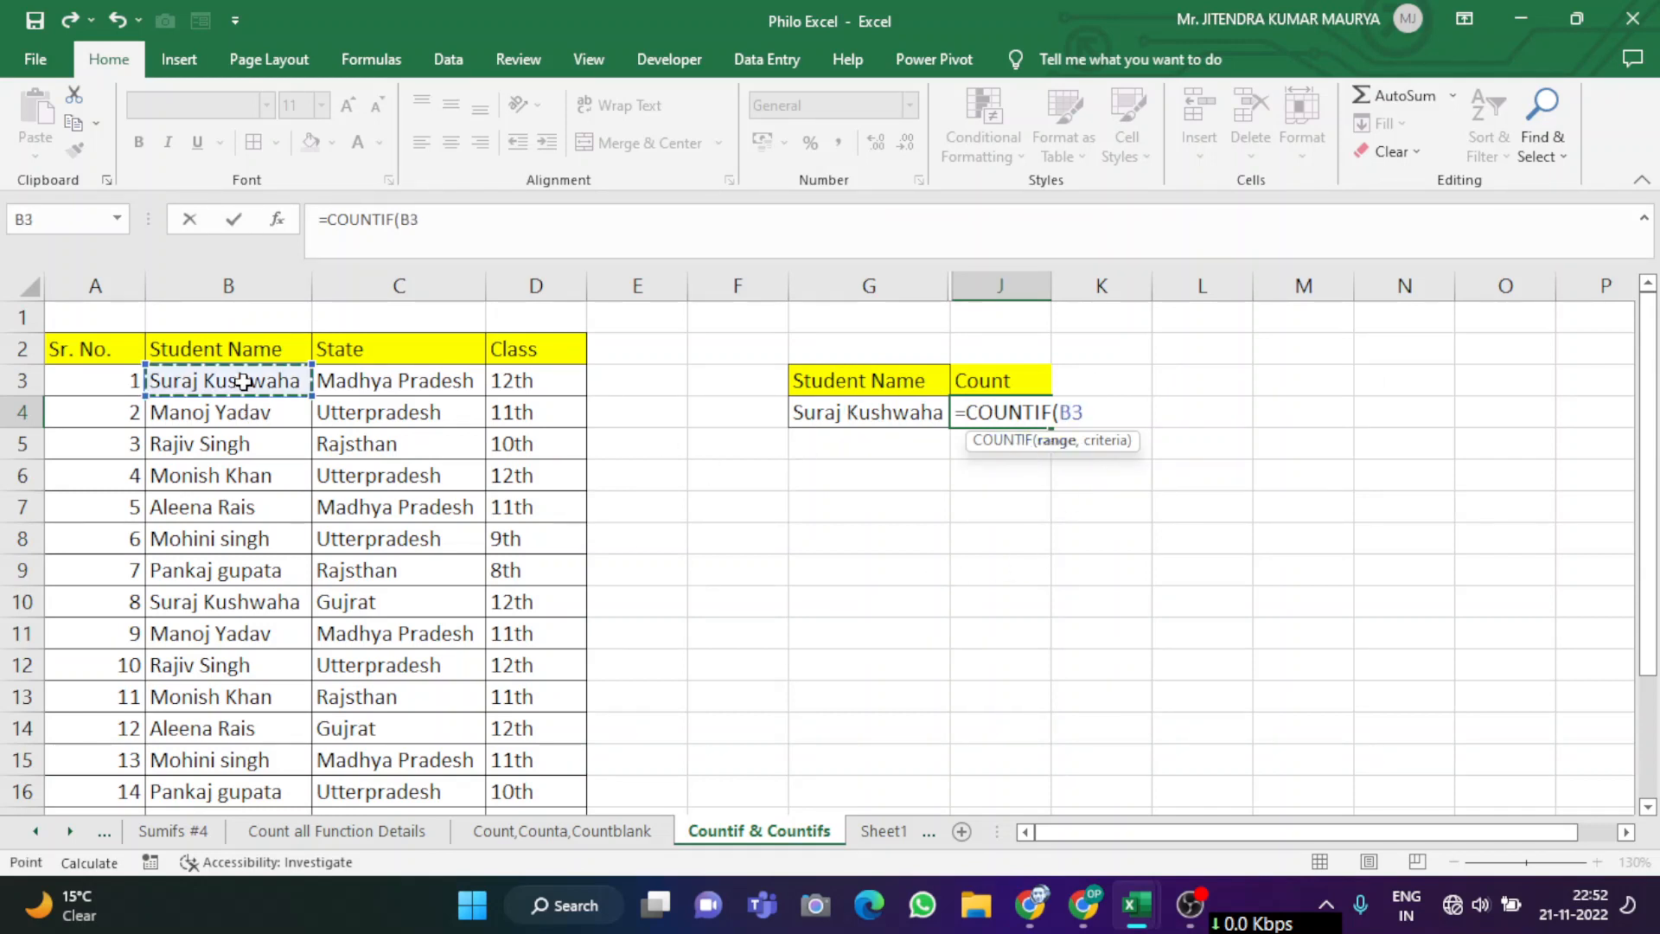
{"action": "key", "text": "ctrl+shift+Down"}
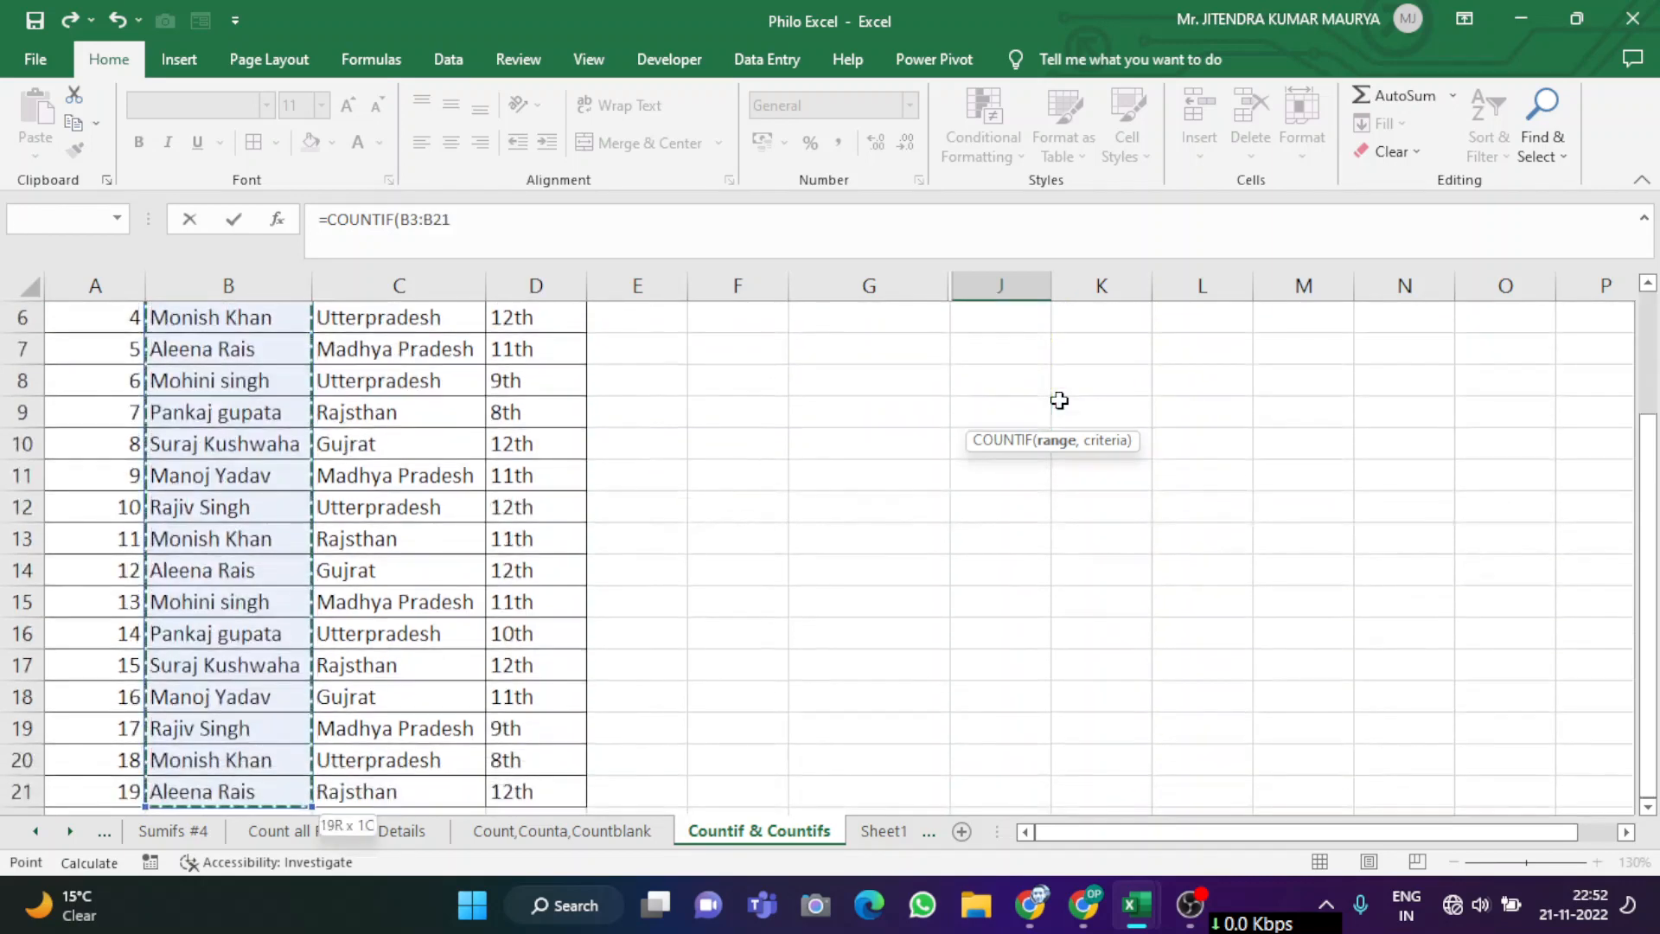
{"action": "scroll", "coordinate": [1062, 399], "scroll_direction": "up", "scroll_amount": 2}
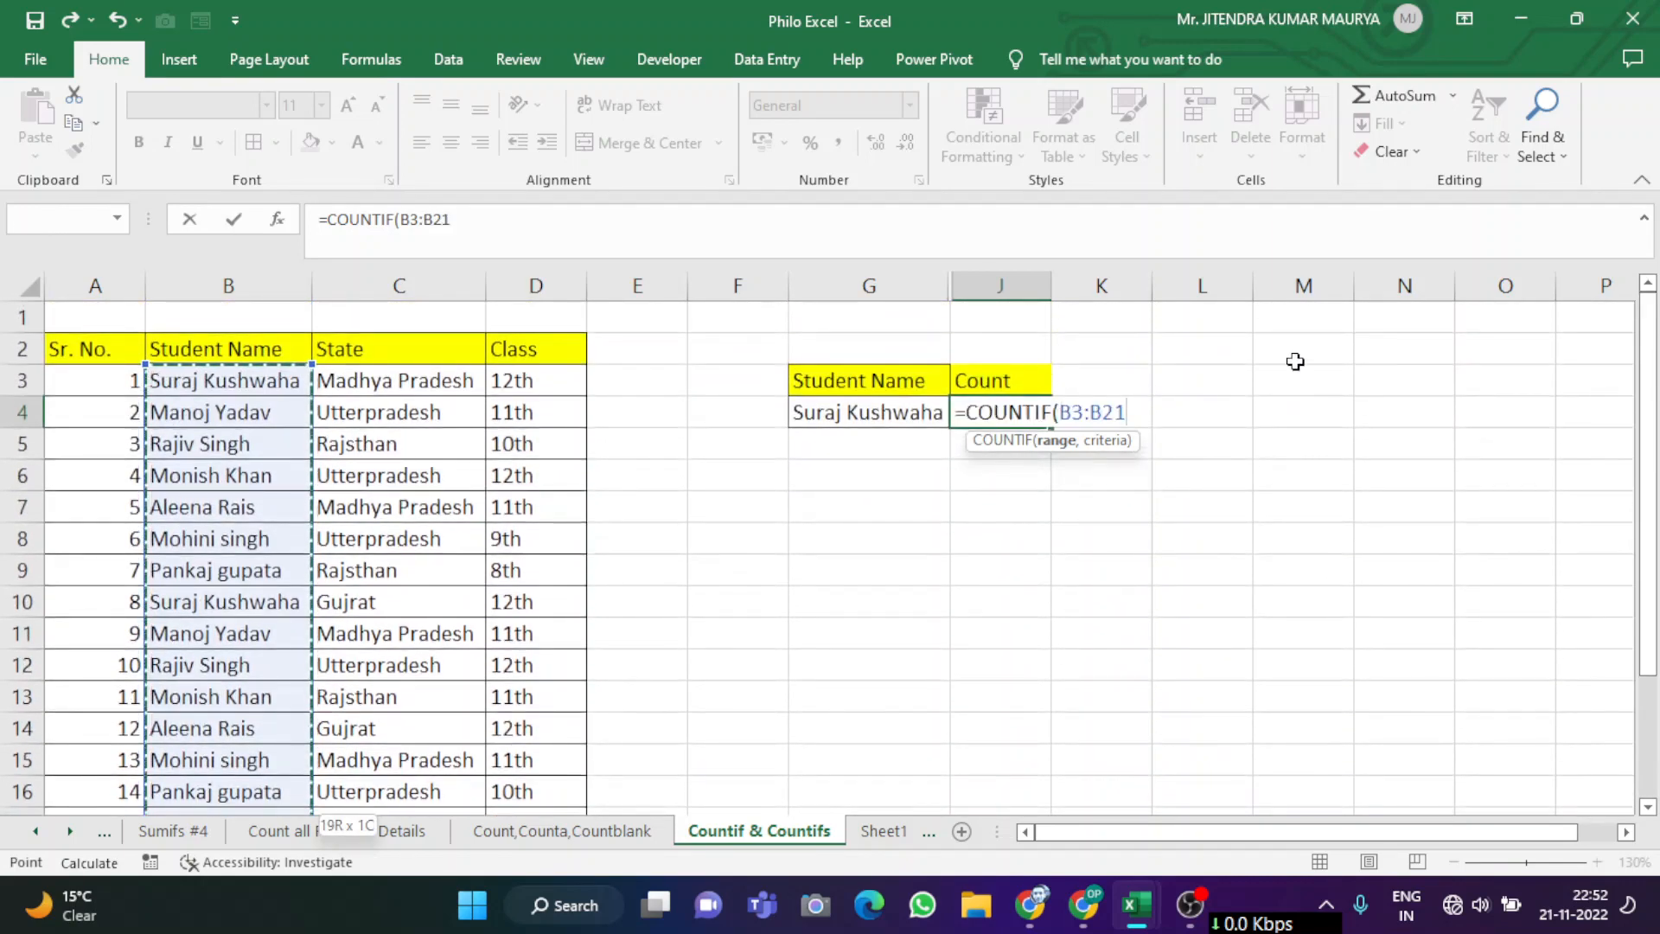
{"action": "type", "text": ","}
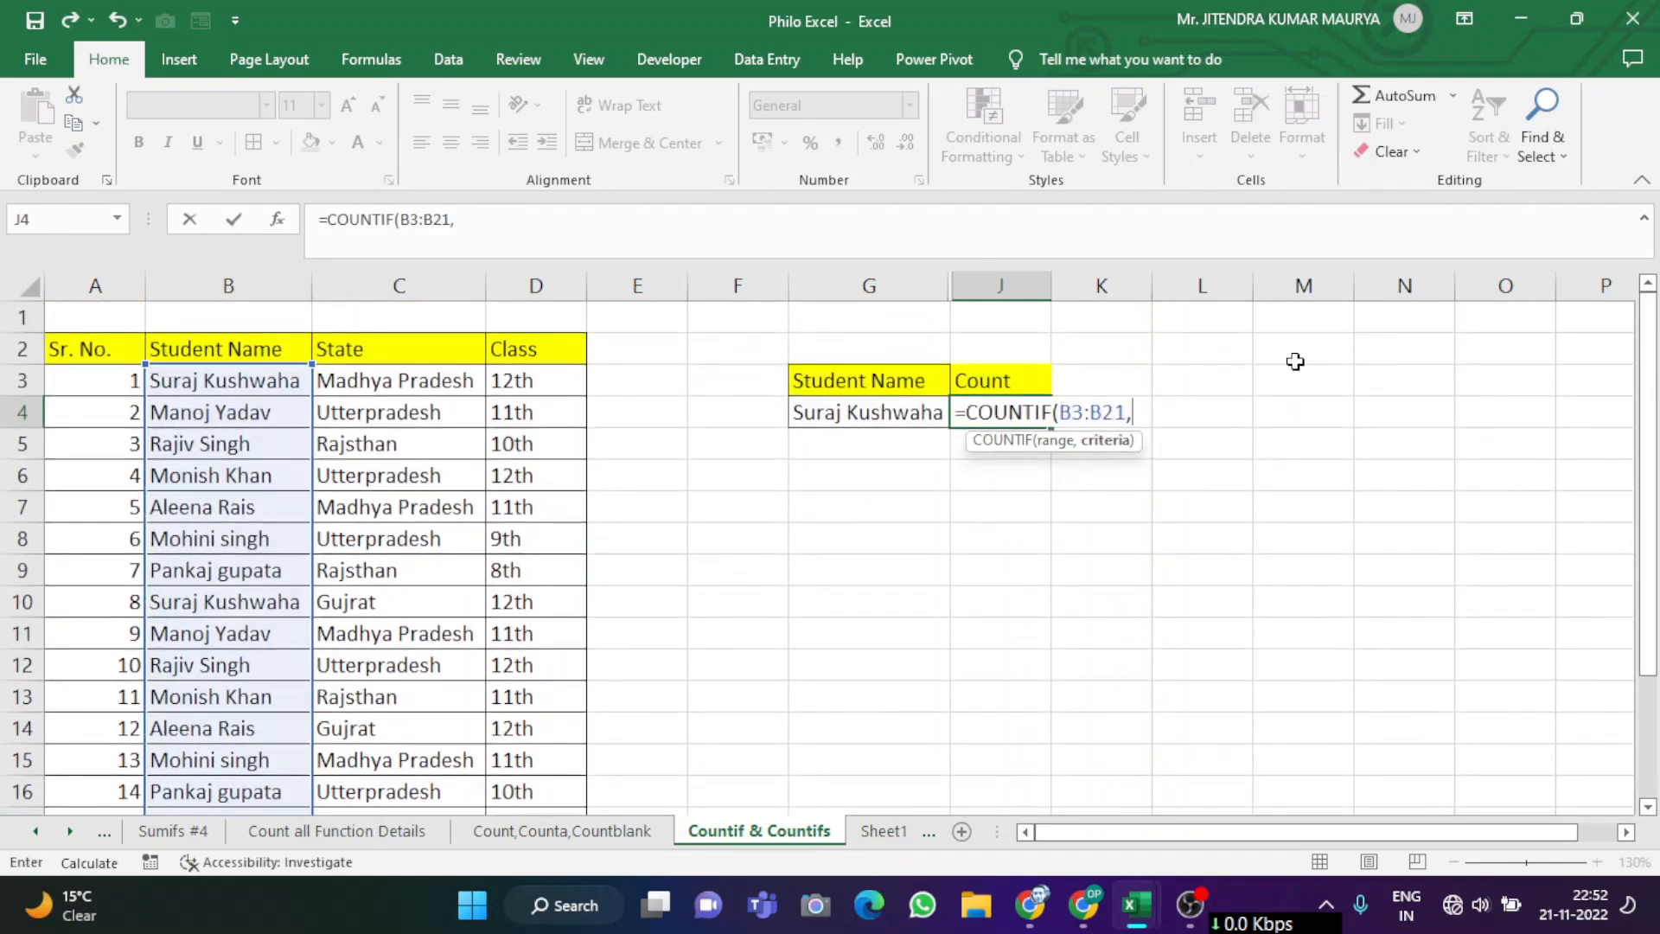
{"action": "left_click", "coordinate": [882, 420]}
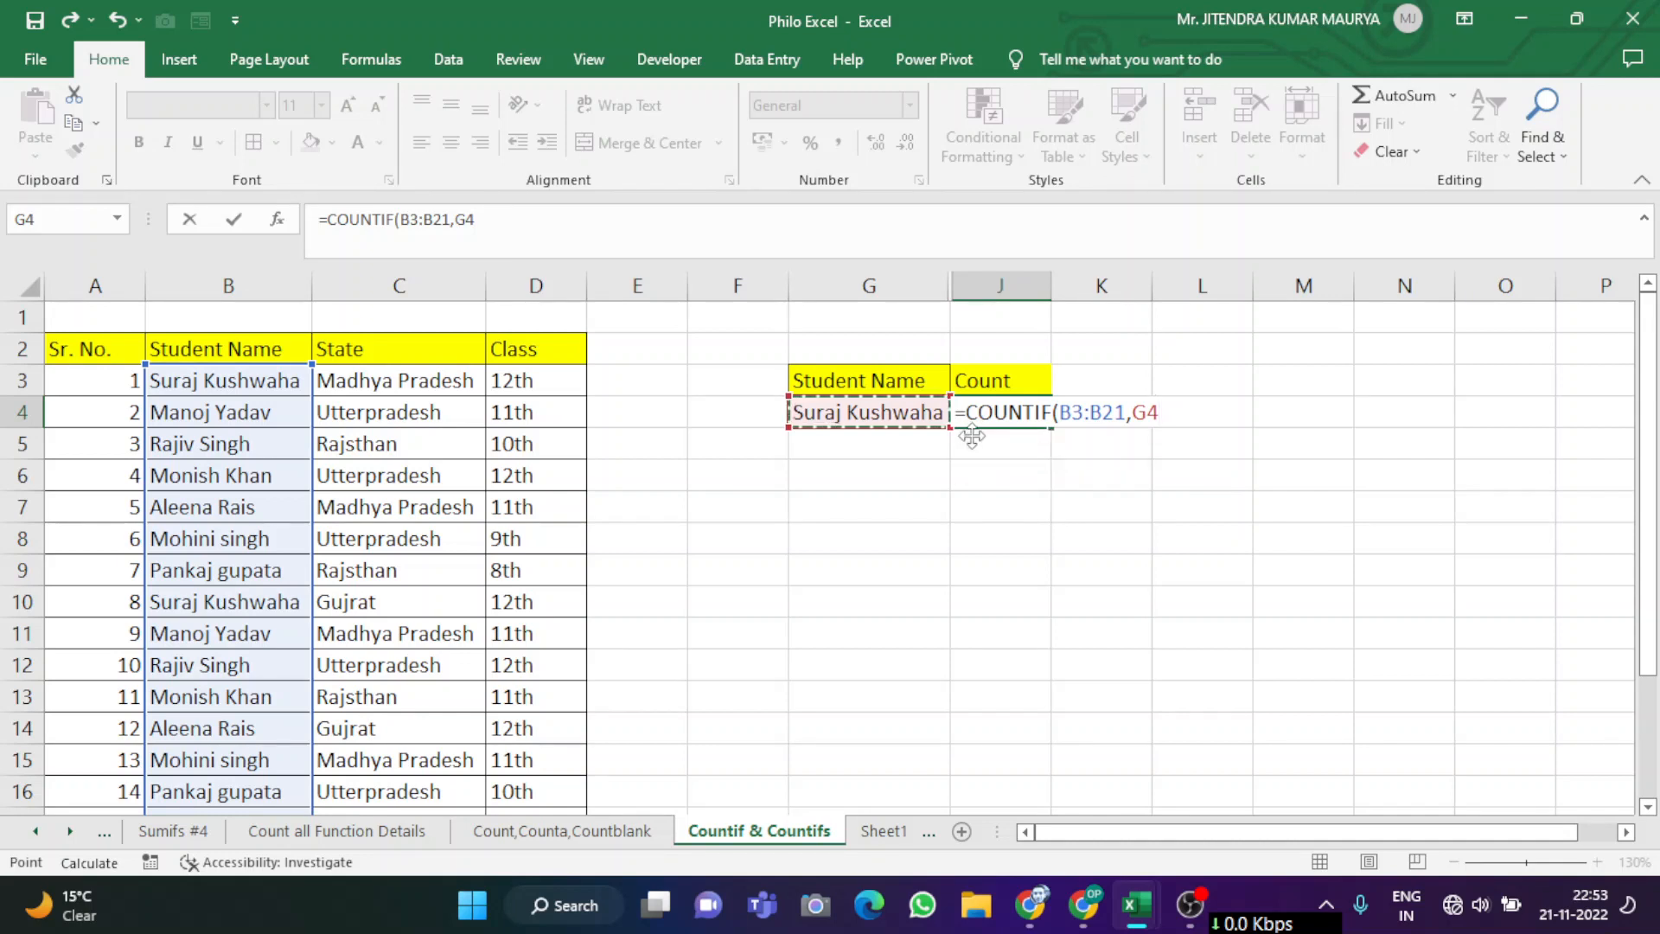
{"action": "key", "text": "Return"}
Step: Check the COUNTIF result in J4 against each occurrence of the criteria name in the Student Name column
{"action": "left_click", "coordinate": [1009, 410]}
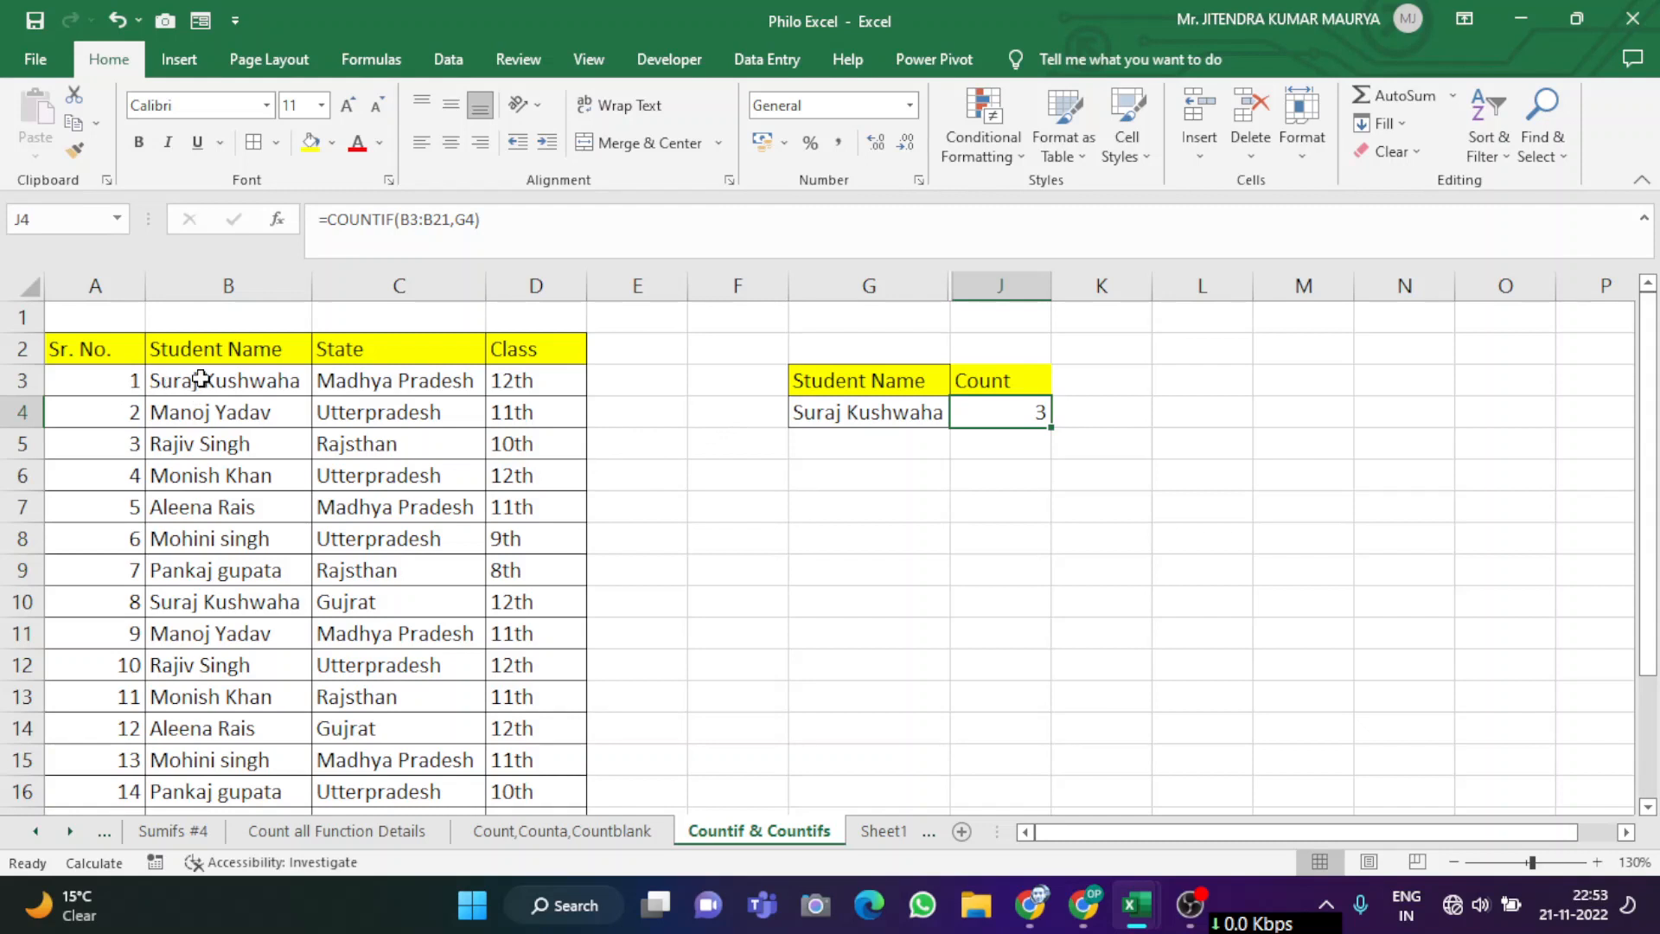
{"action": "left_click", "coordinate": [227, 602]}
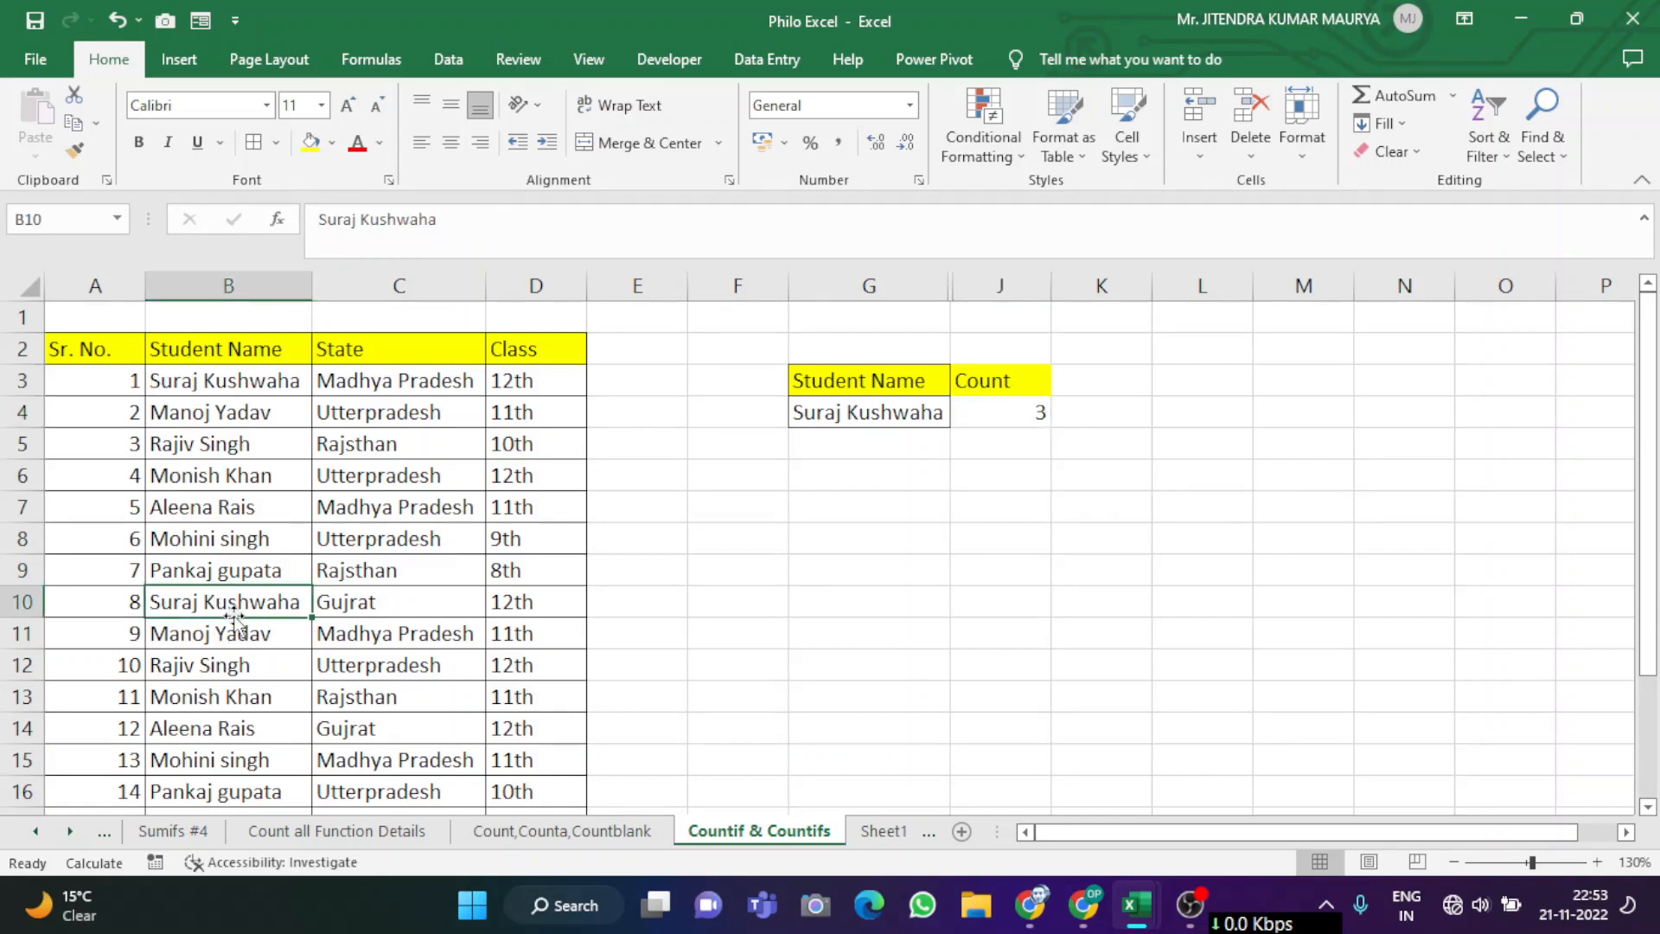
{"action": "scroll", "coordinate": [235, 615], "scroll_direction": "down", "scroll_amount": 5}
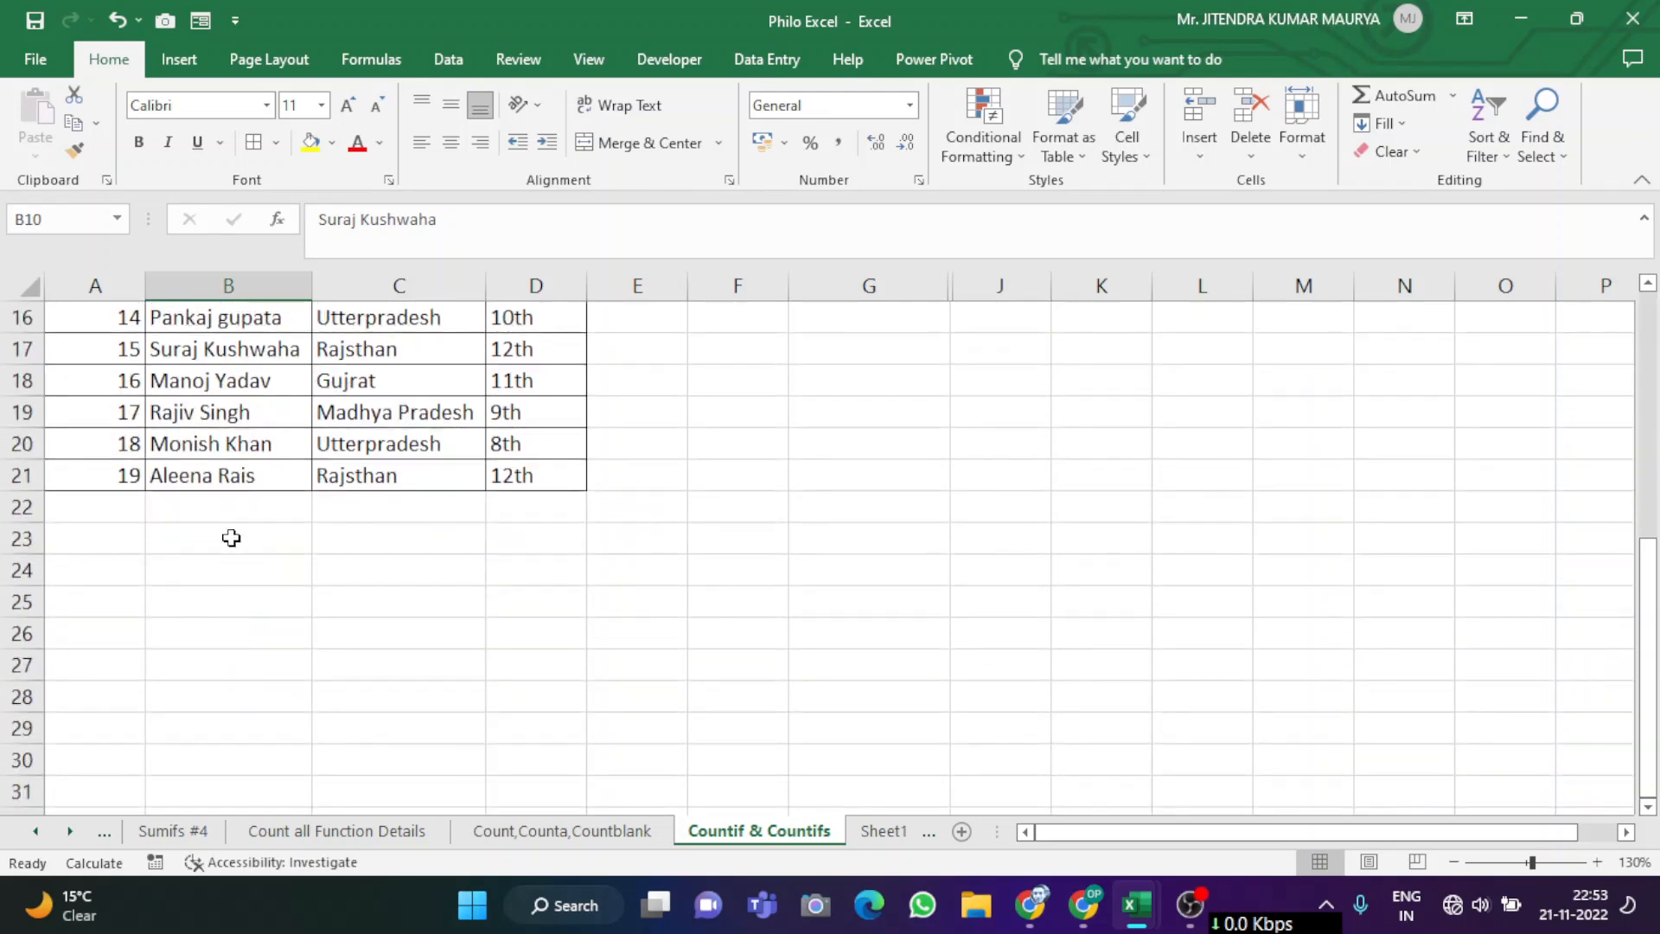
{"action": "left_click", "coordinate": [215, 359]}
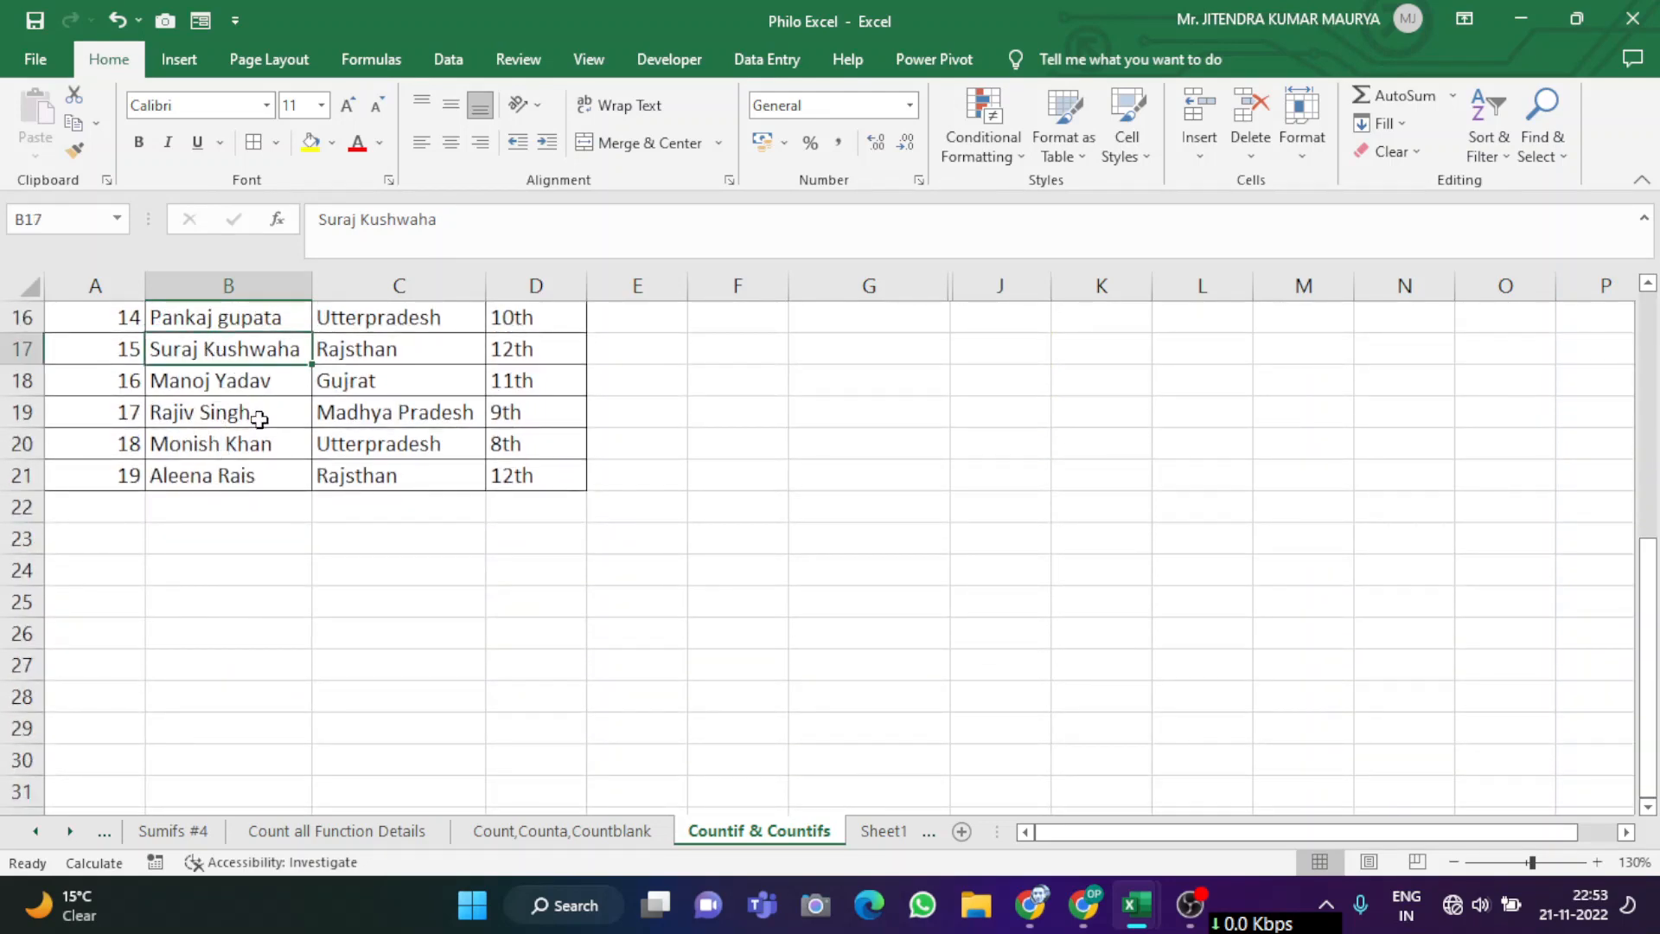
{"action": "scroll", "coordinate": [255, 422], "scroll_direction": "up", "scroll_amount": 5}
{"action": "left_click", "coordinate": [997, 414]}
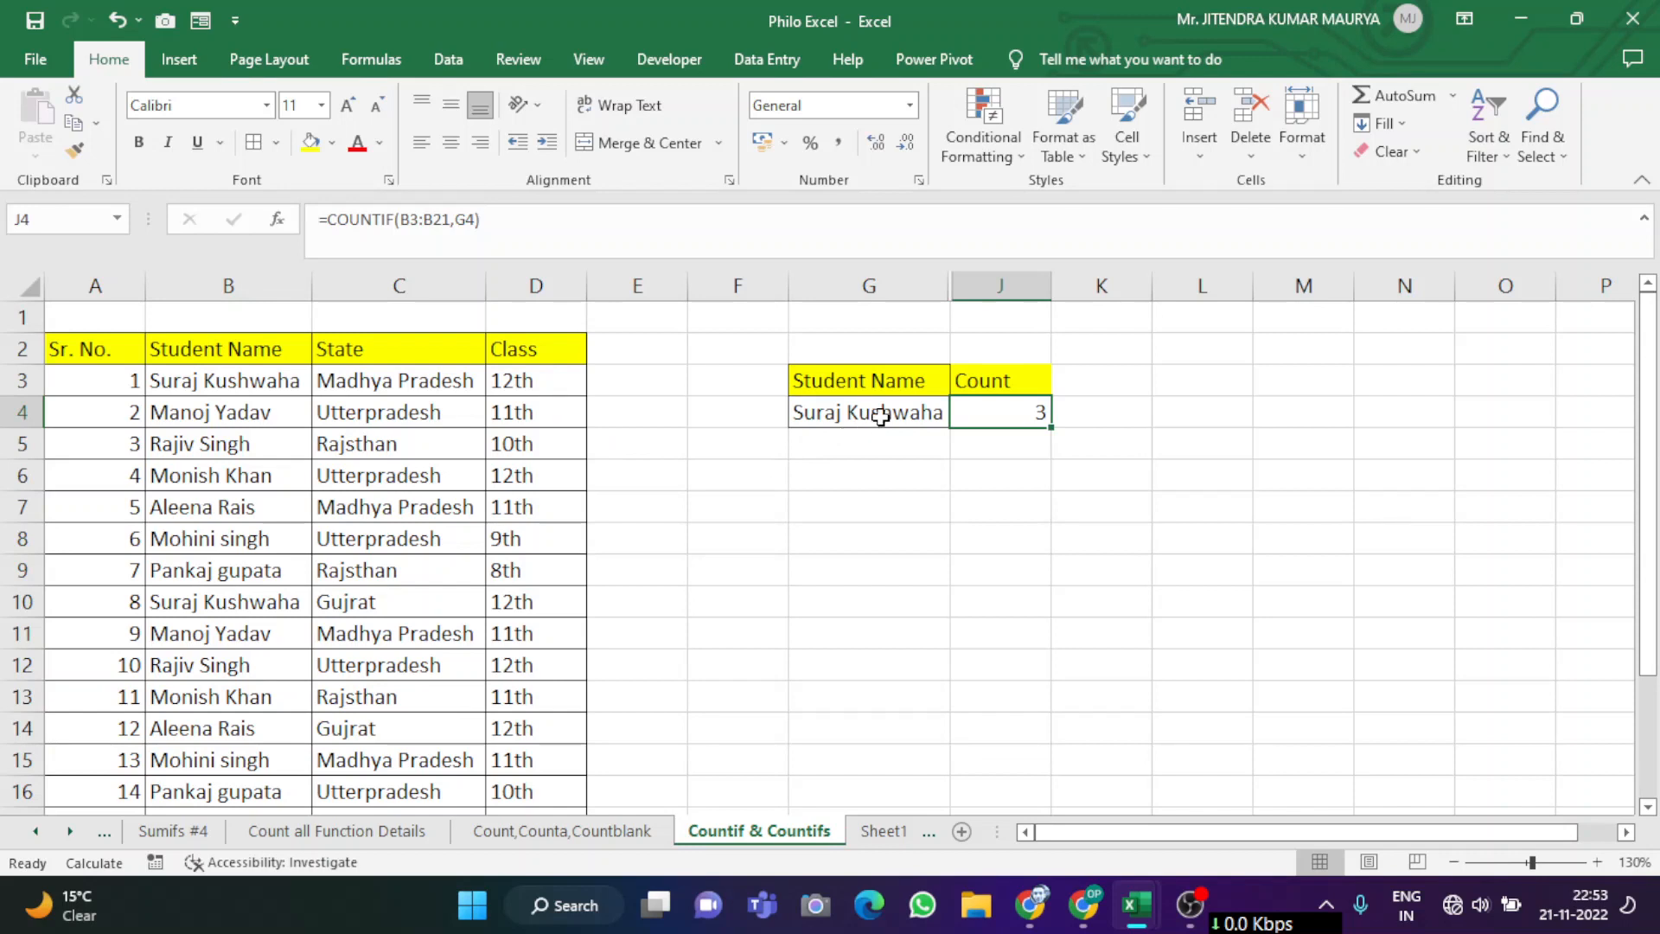
{"action": "left_click", "coordinate": [825, 498]}
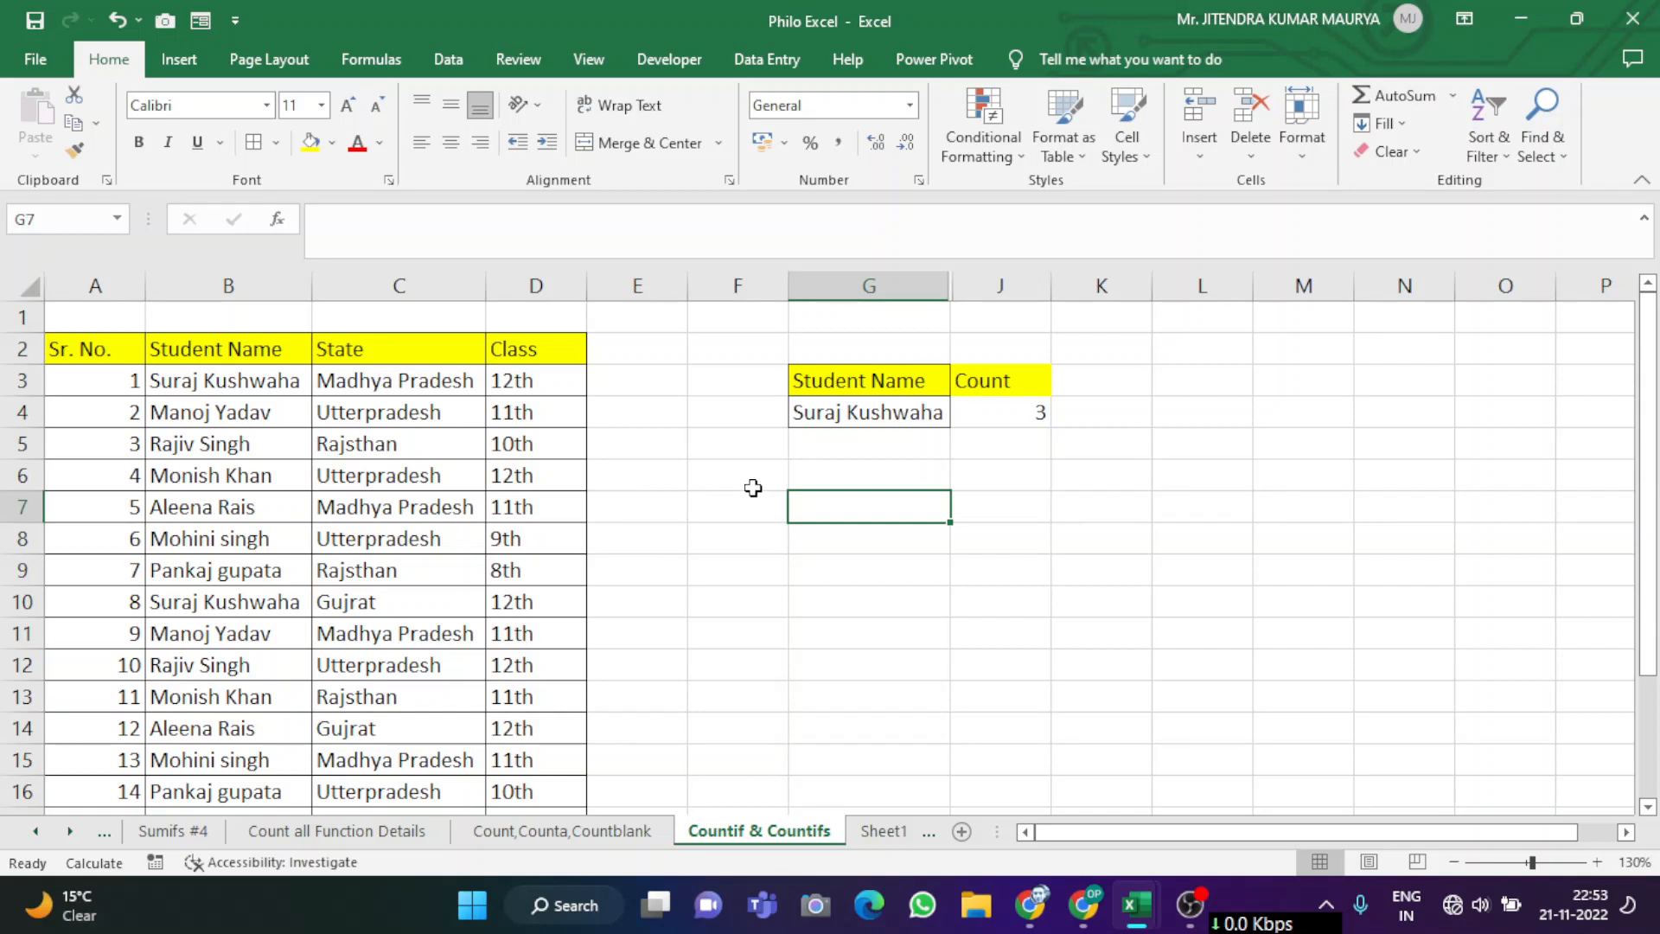
Step: Unhide columns H and I between the Student Name criteria and Count columns
{"action": "left_click_drag", "start_coordinate": [875, 284], "coordinate": [968, 267]}
{"action": "right_click", "coordinate": [926, 285]}
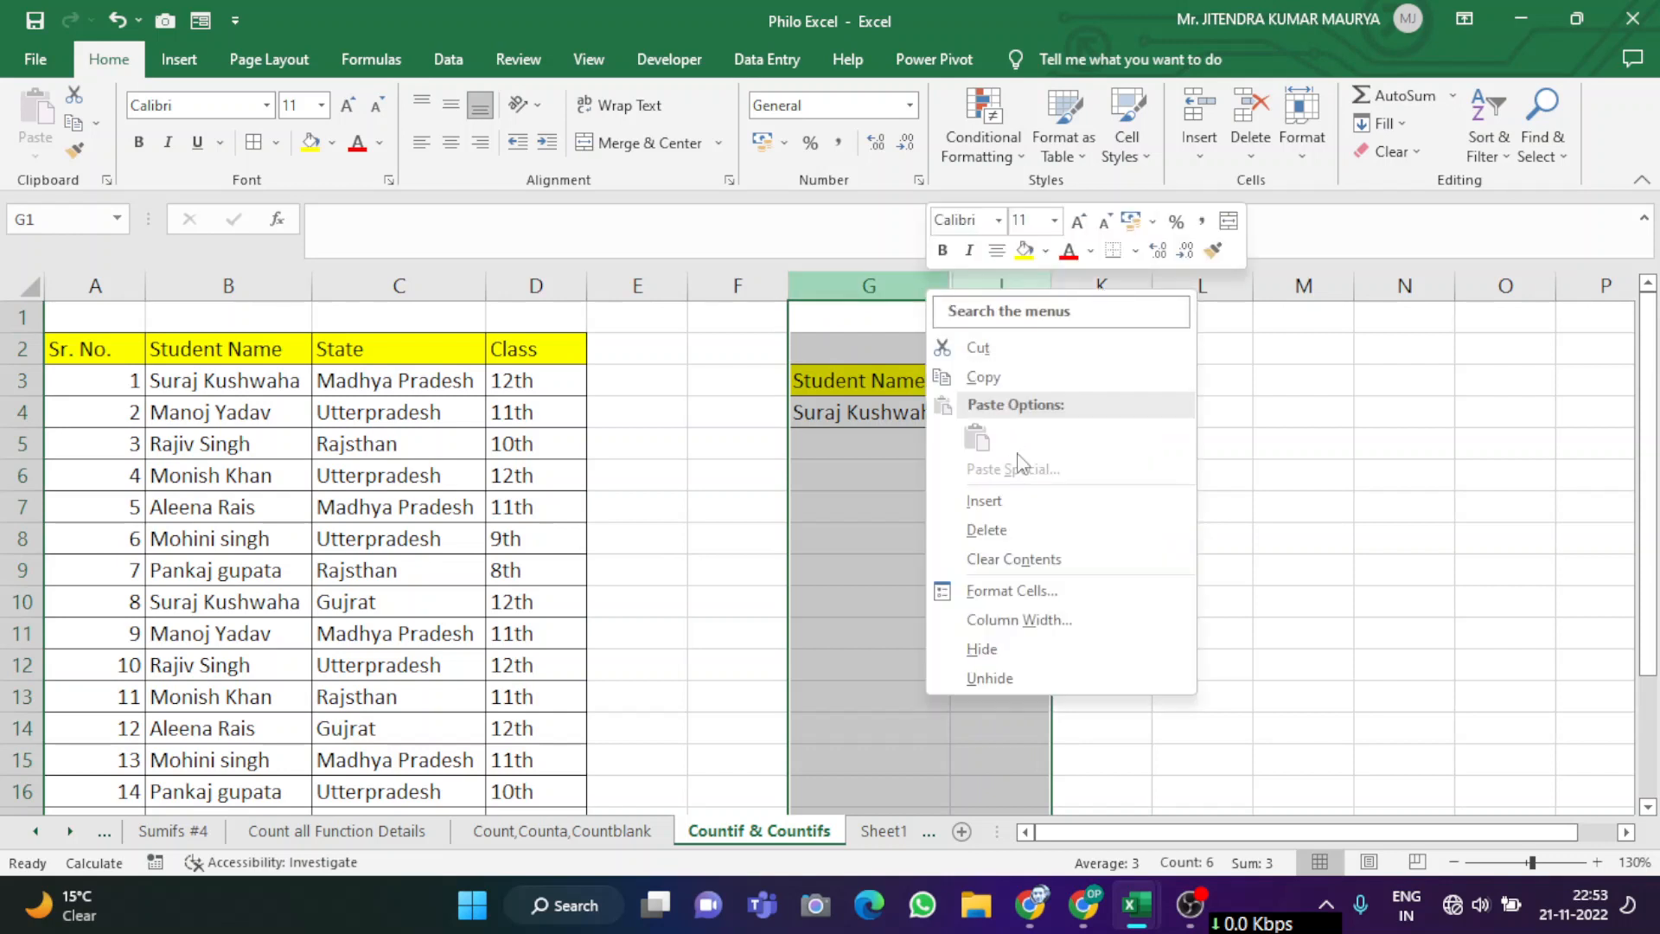
{"action": "left_click", "coordinate": [1039, 678]}
{"action": "left_click", "coordinate": [1112, 541]}
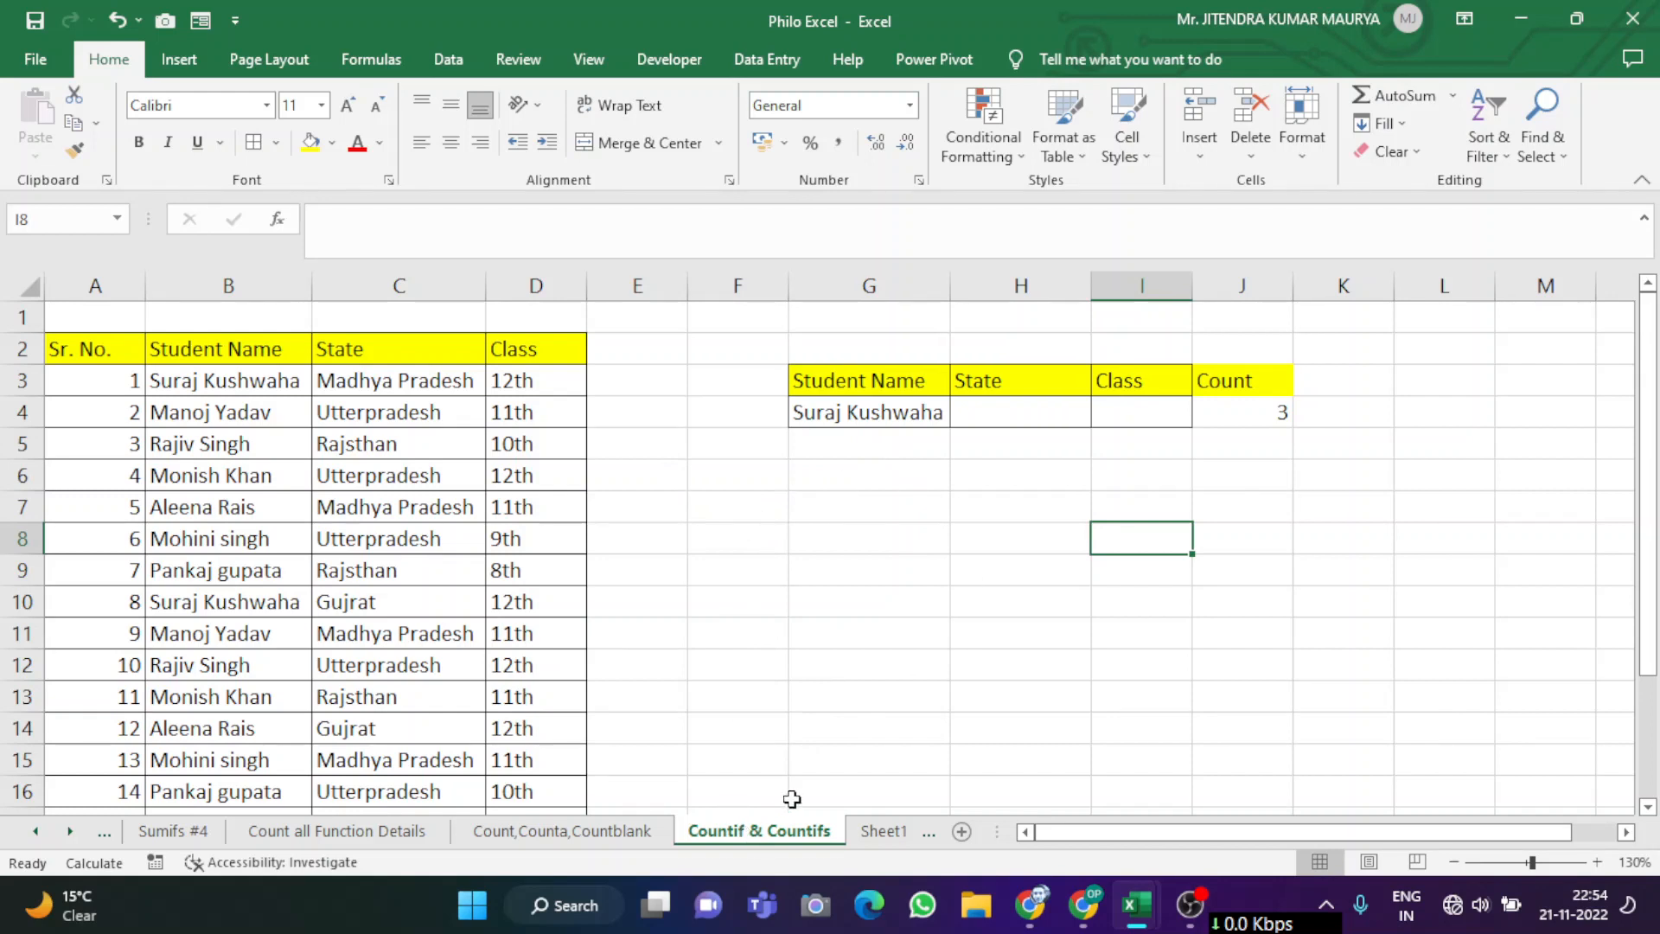
Step: Review the Student Name, State and Class criteria cells in row 4, G4 to I4
{"action": "left_click", "coordinate": [879, 416]}
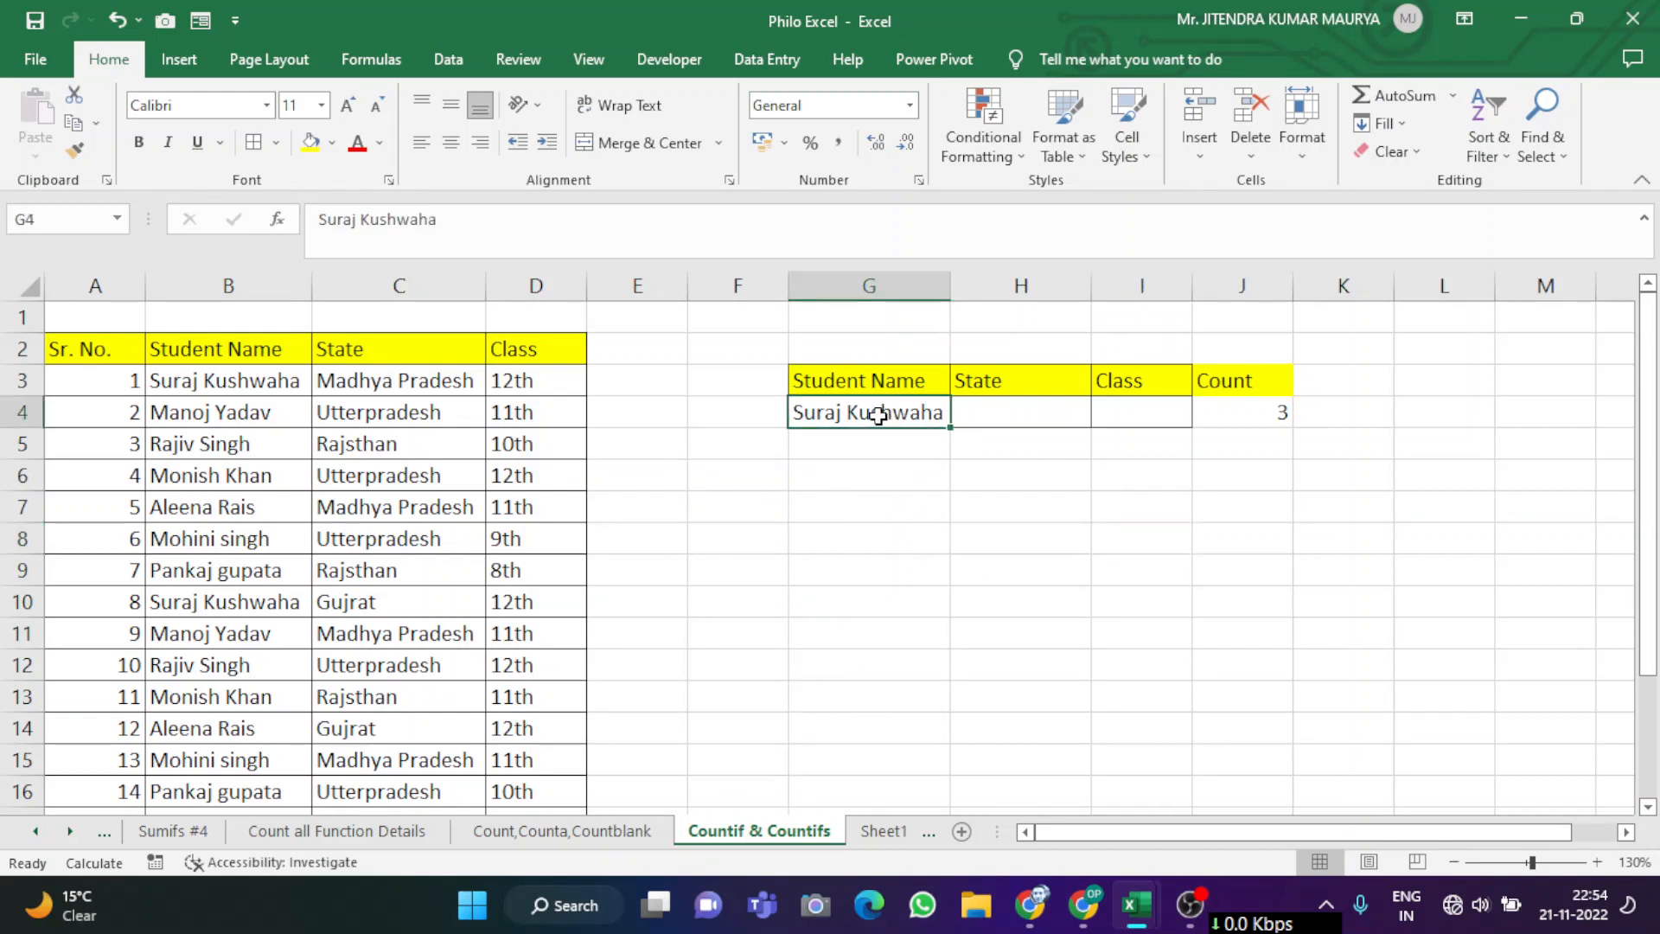
{"action": "left_click", "coordinate": [975, 411]}
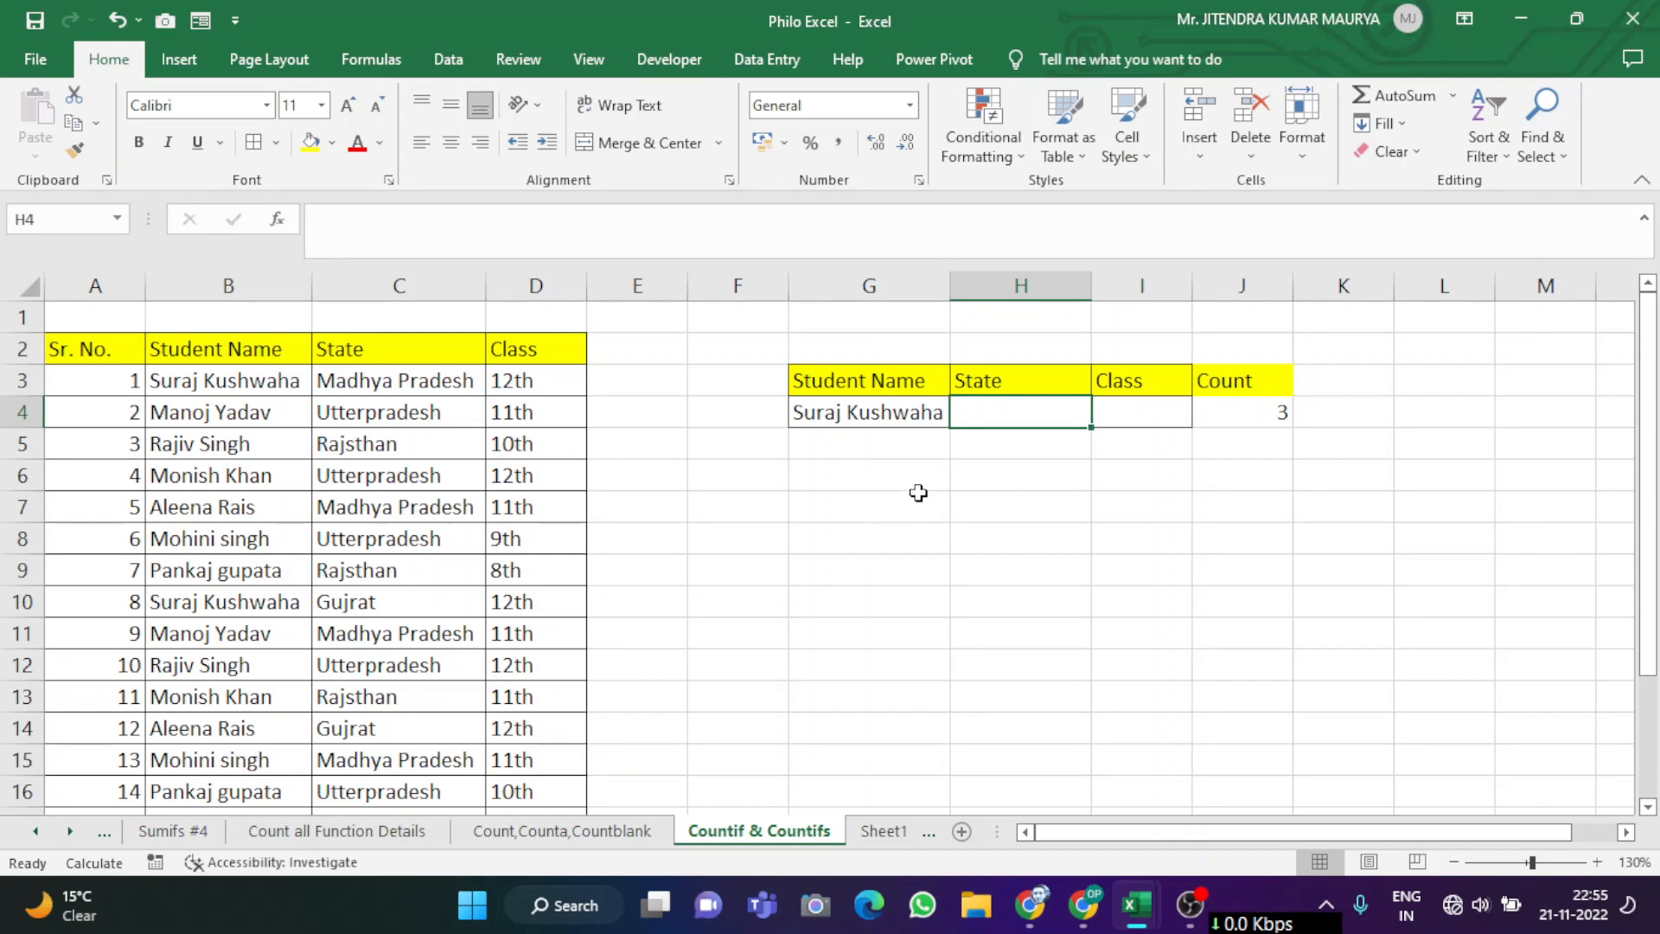
{"action": "left_click", "coordinate": [868, 414]}
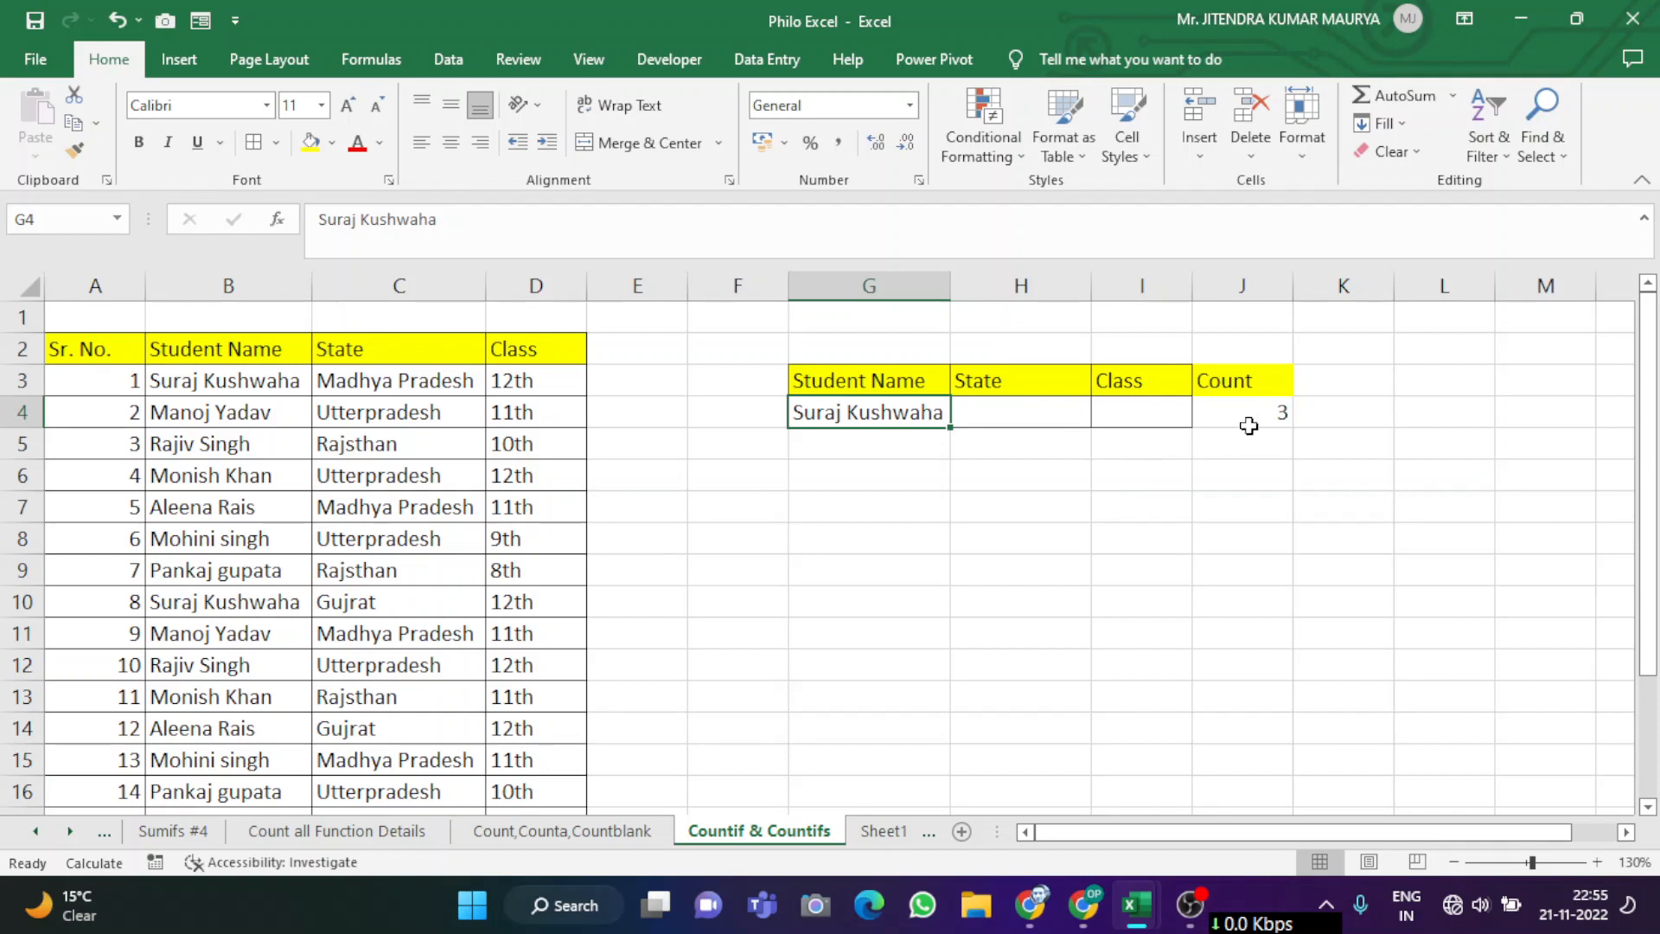
{"action": "left_click", "coordinate": [1032, 419]}
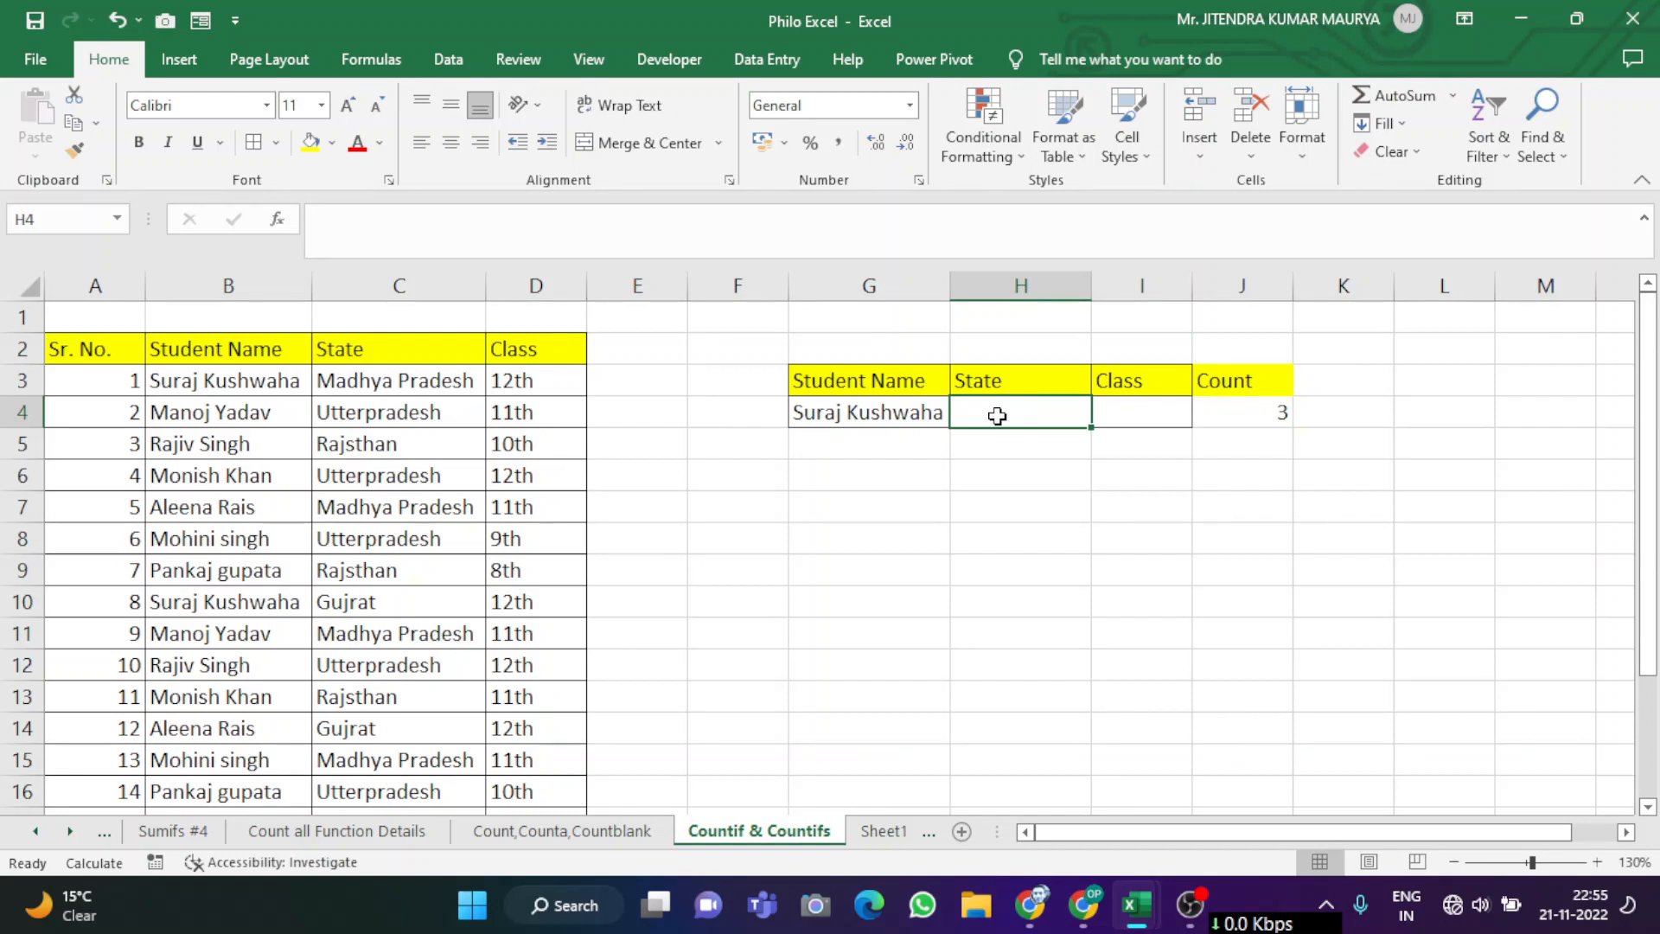
{"action": "left_click", "coordinate": [1165, 410]}
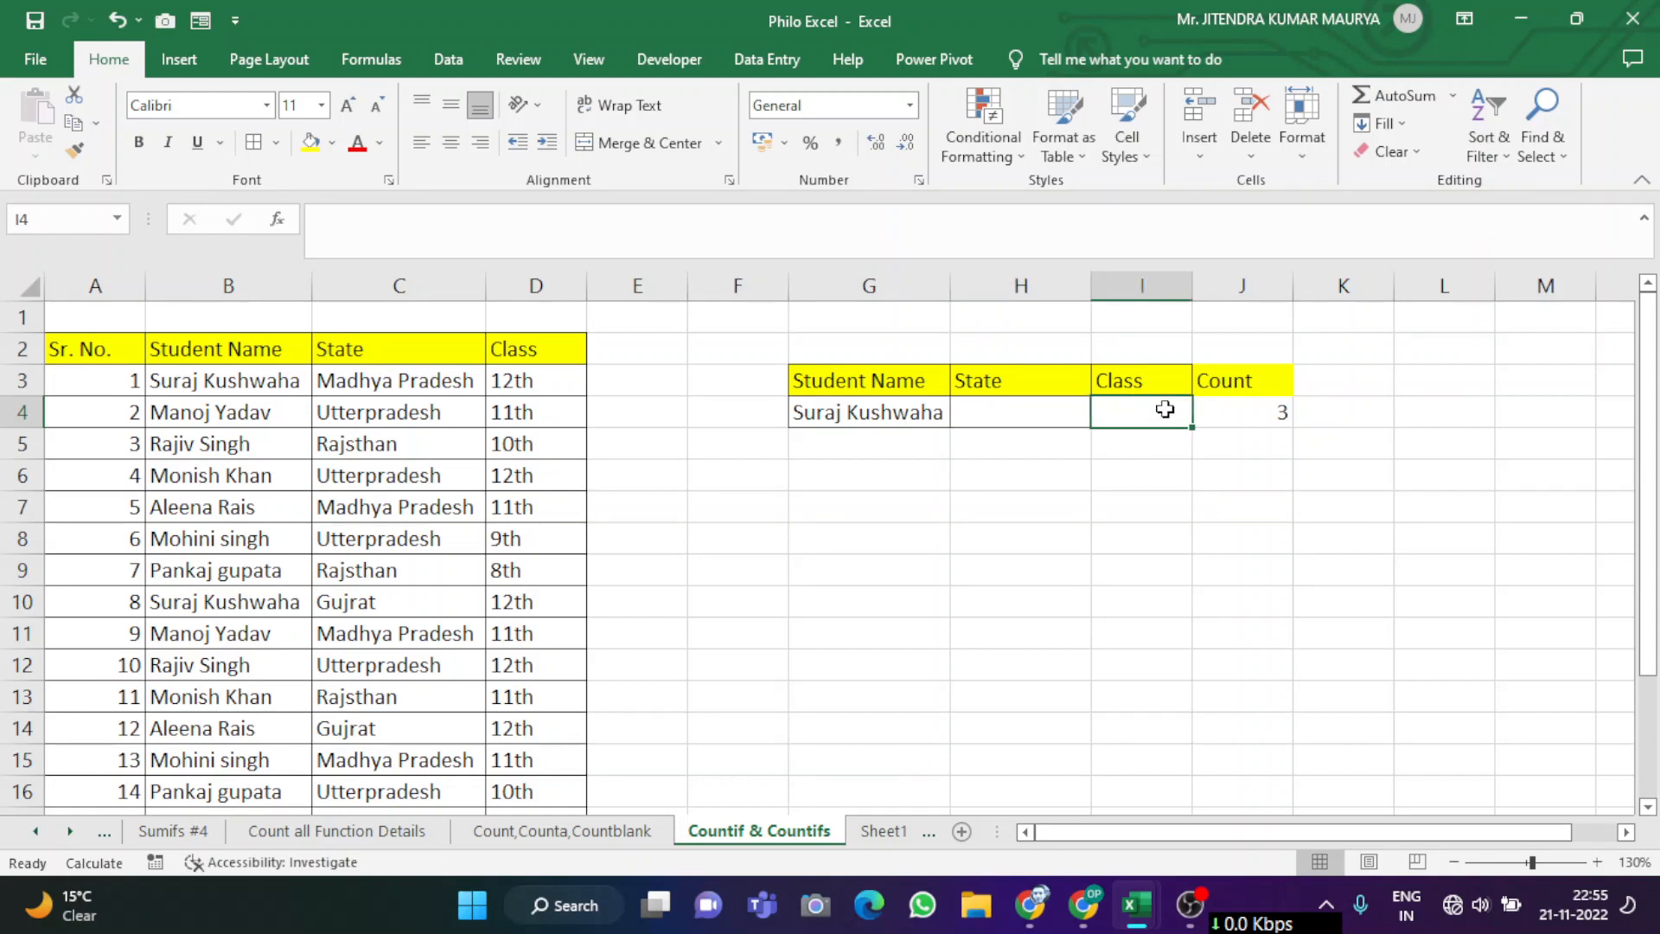
{"action": "left_click", "coordinate": [865, 421]}
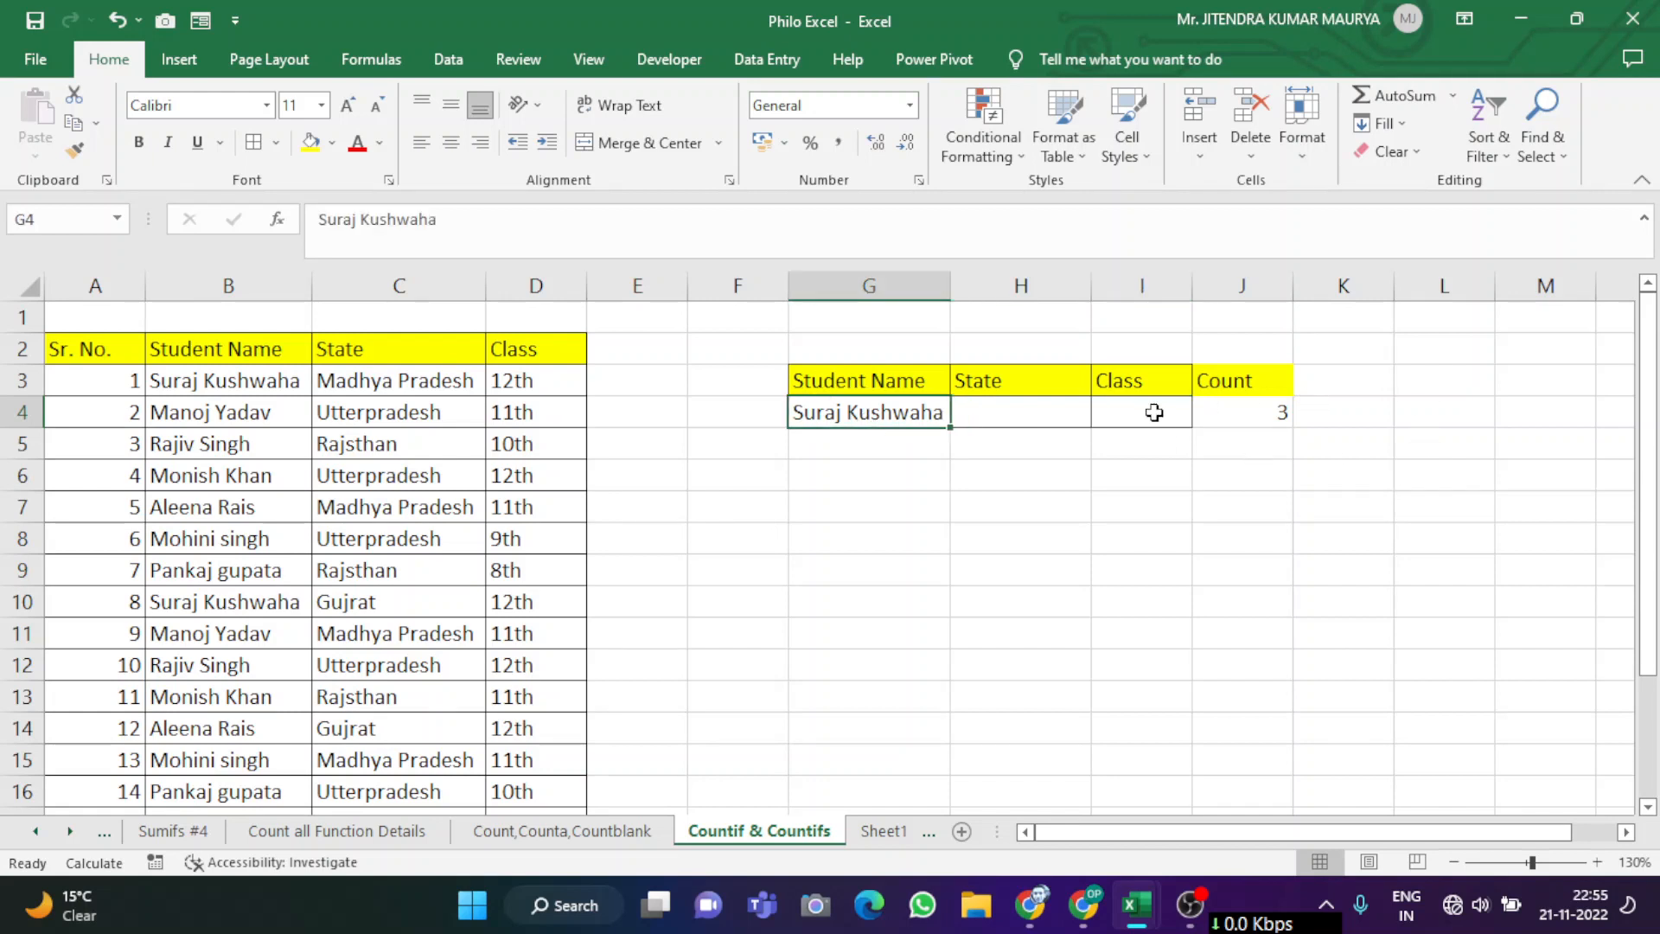
Step: Copy the state Madhya Pradesh from C3 into criteria cell H4 and widen column H to fit it
{"action": "left_click", "coordinate": [1026, 412]}
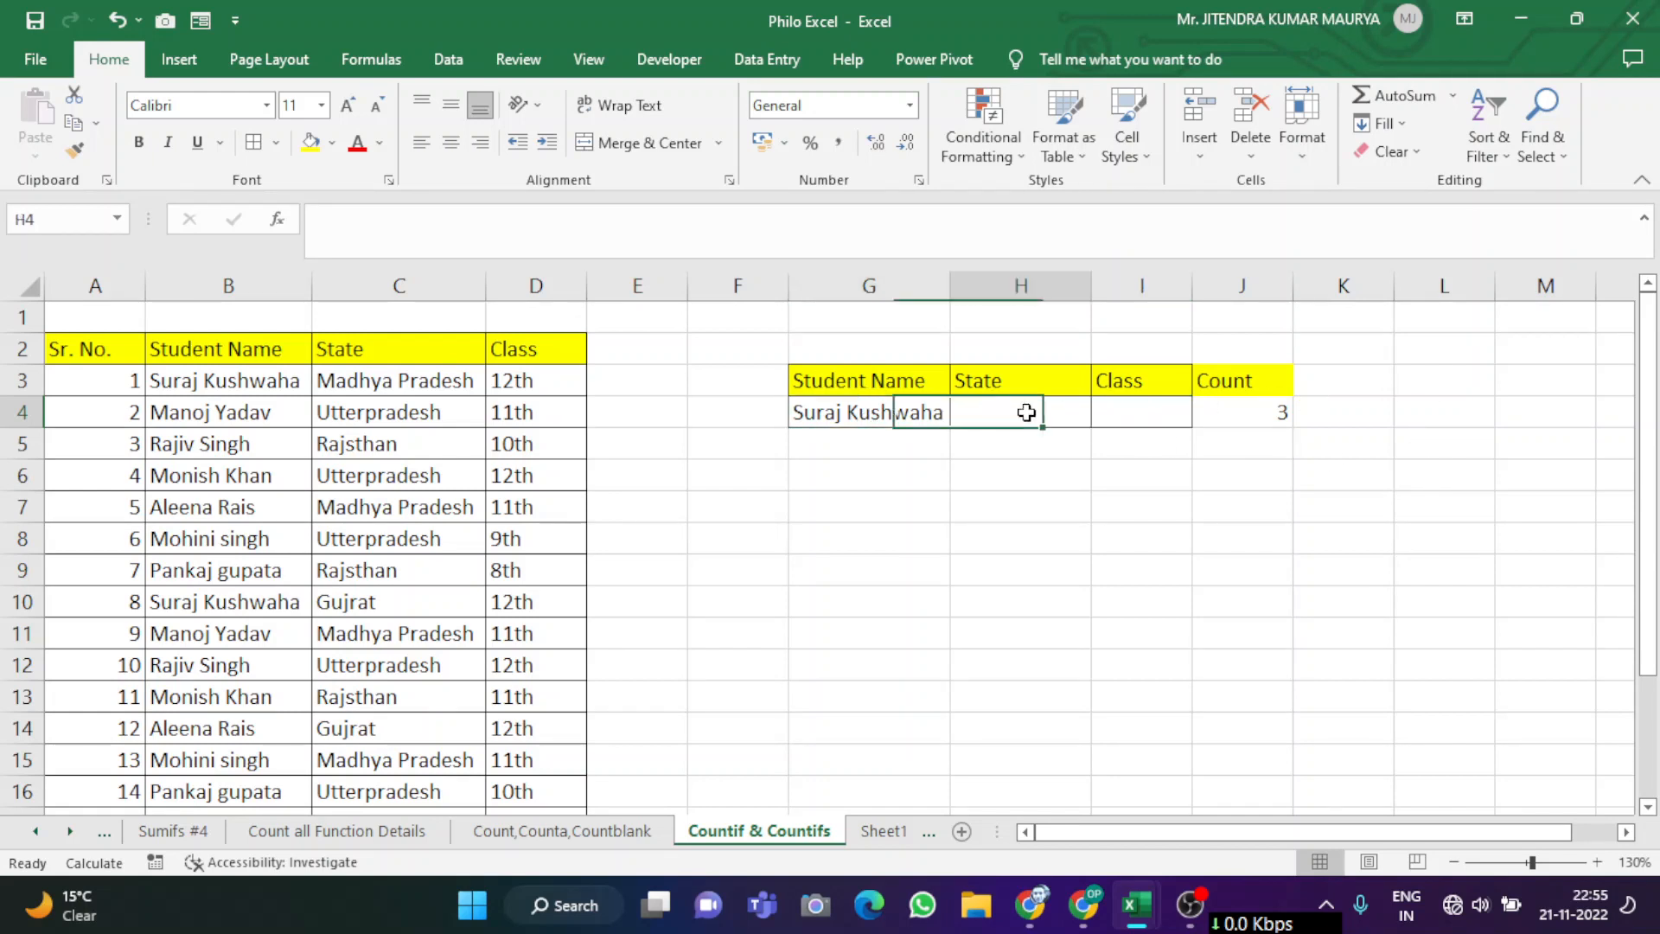
{"action": "left_click", "coordinate": [344, 383]}
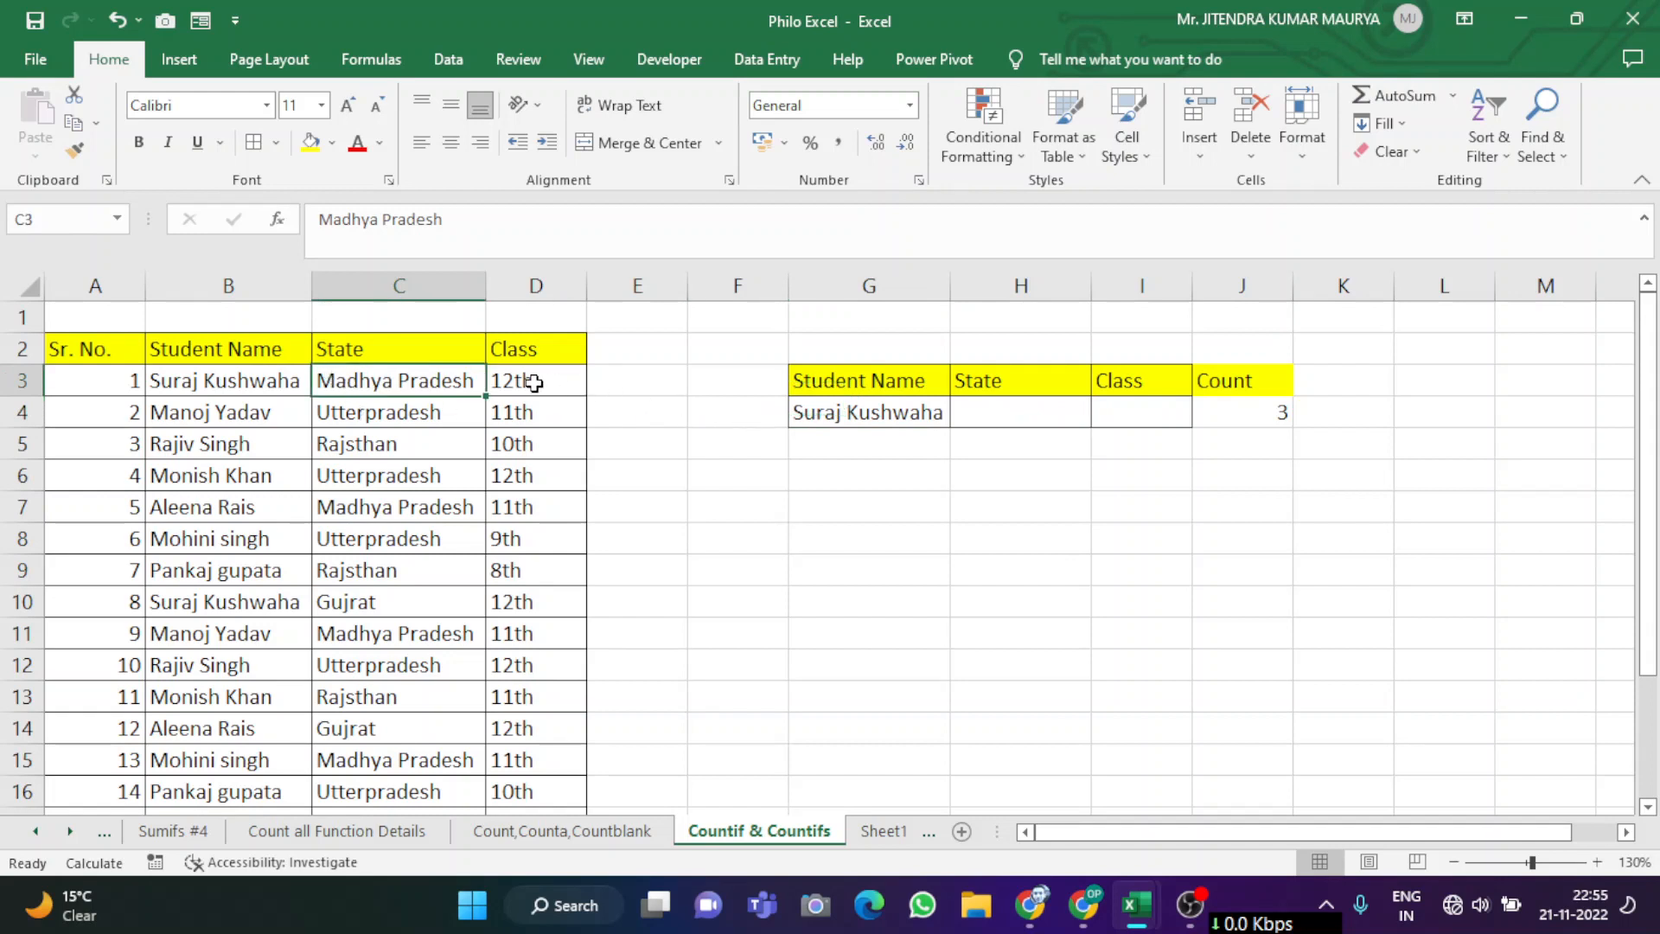
{"action": "left_click_drag", "start_coordinate": [489, 387], "coordinate": [1031, 415]}
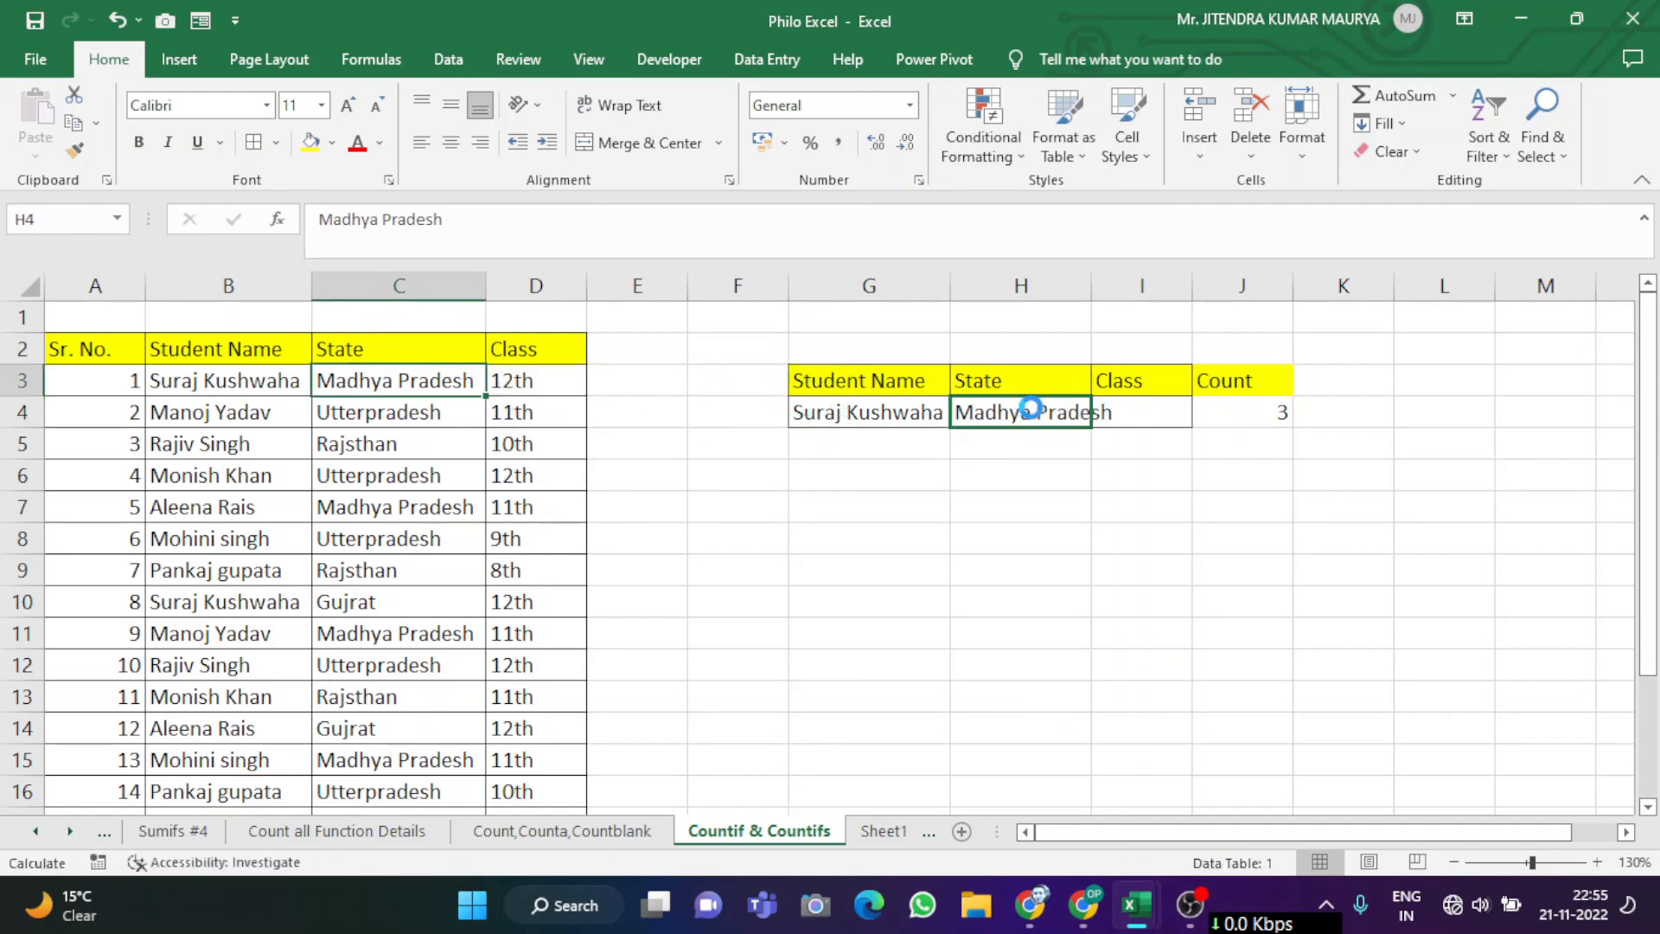
{"action": "double_click", "coordinate": [1091, 288]}
{"action": "left_click", "coordinate": [1086, 478]}
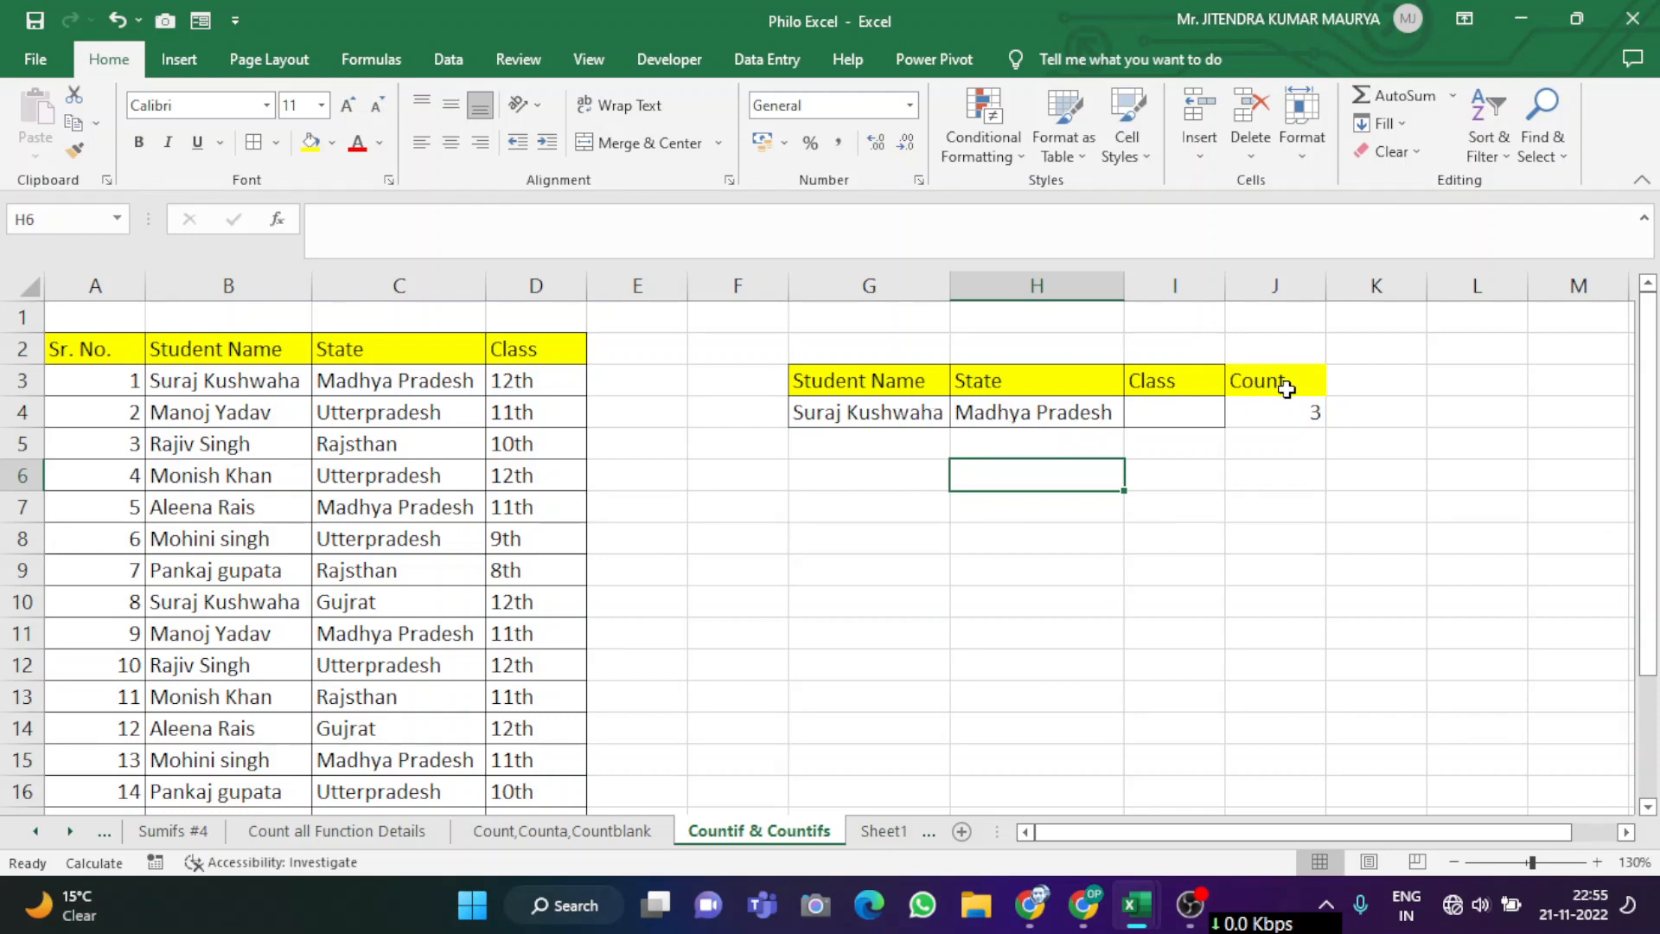
{"action": "left_click", "coordinate": [1185, 423]}
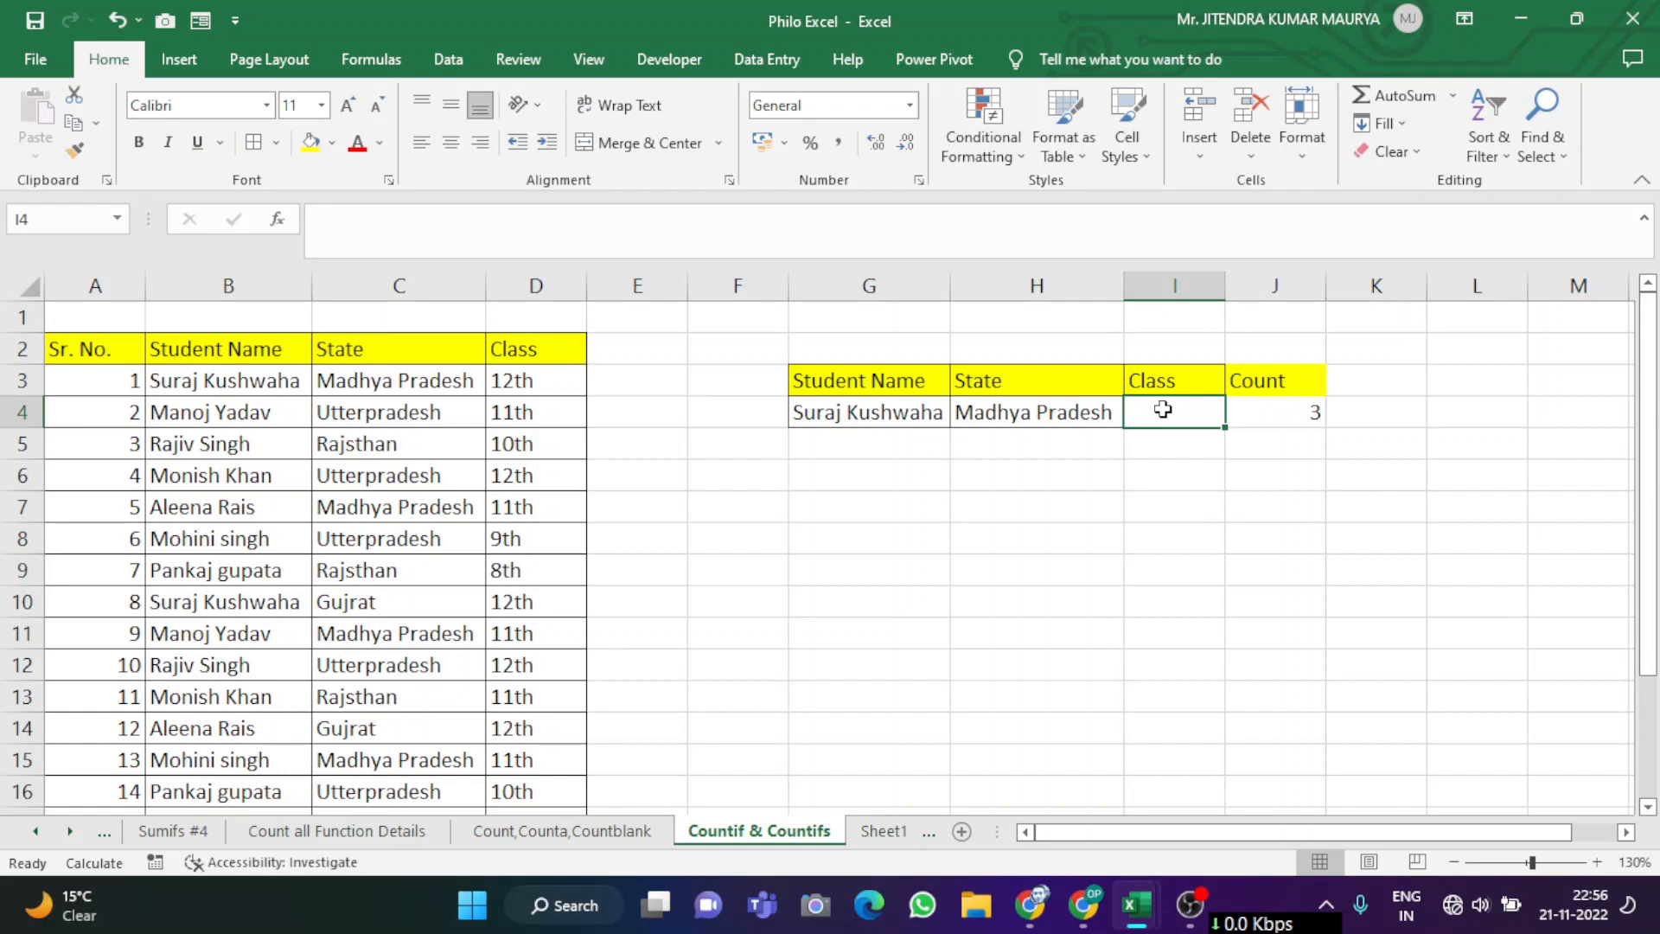
{"action": "left_click", "coordinate": [1252, 413]}
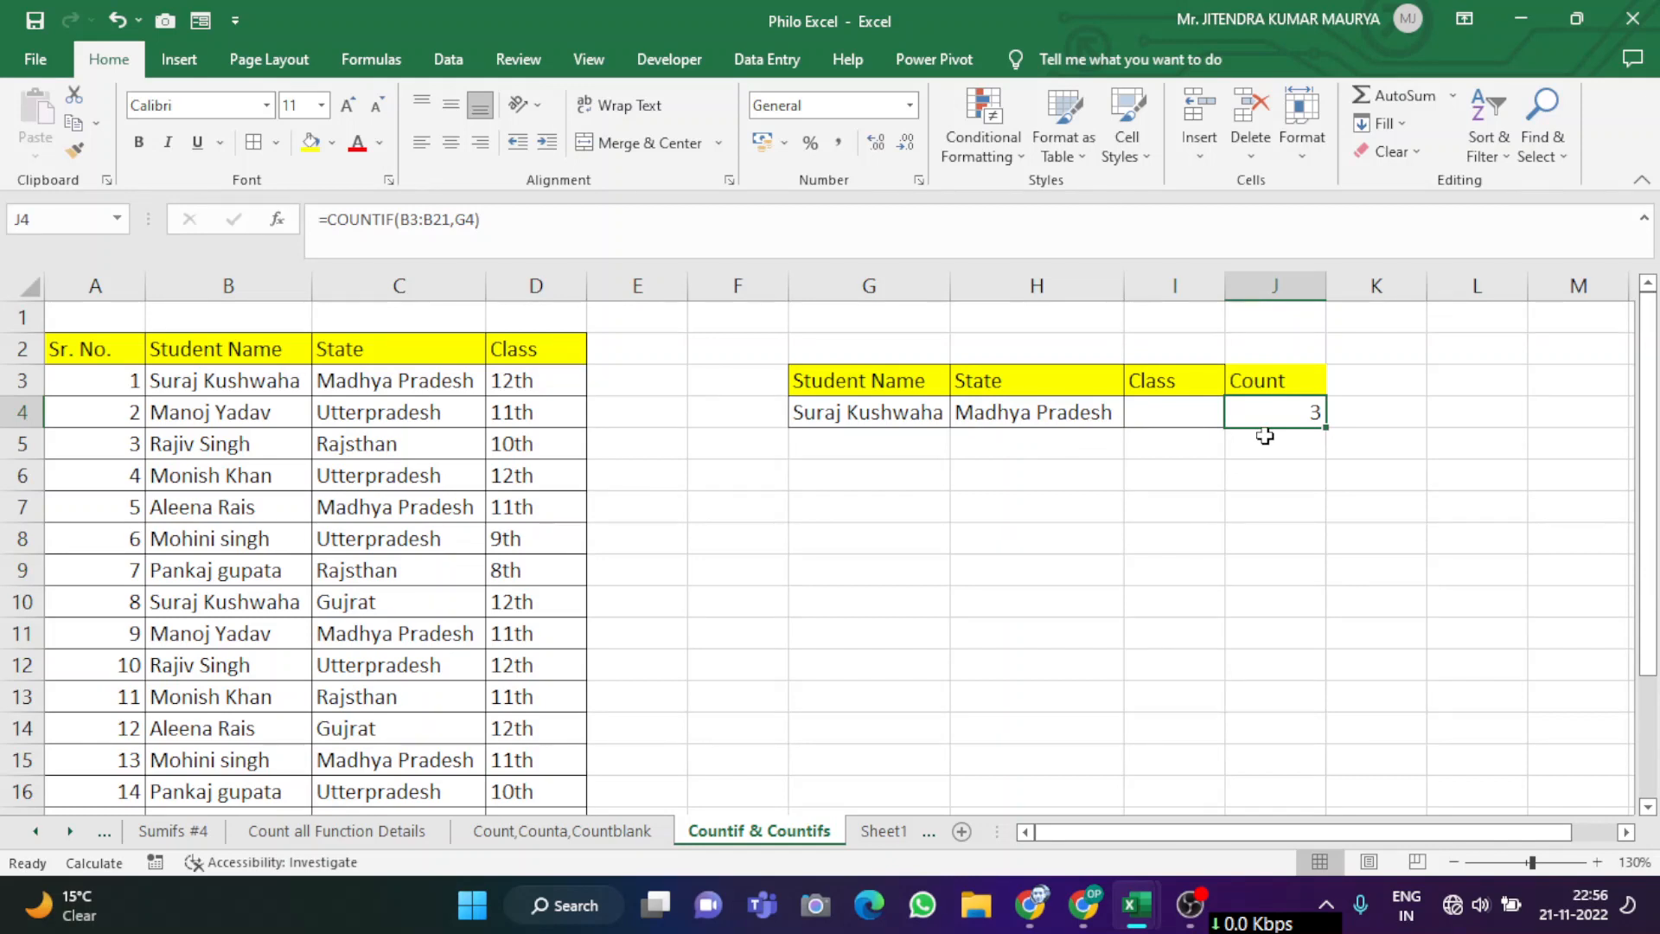
Step: On the Count all Function Details sheet, tick the COUNTIF function's status and untick the COUNTIFS function's status
{"action": "left_click", "coordinate": [355, 831]}
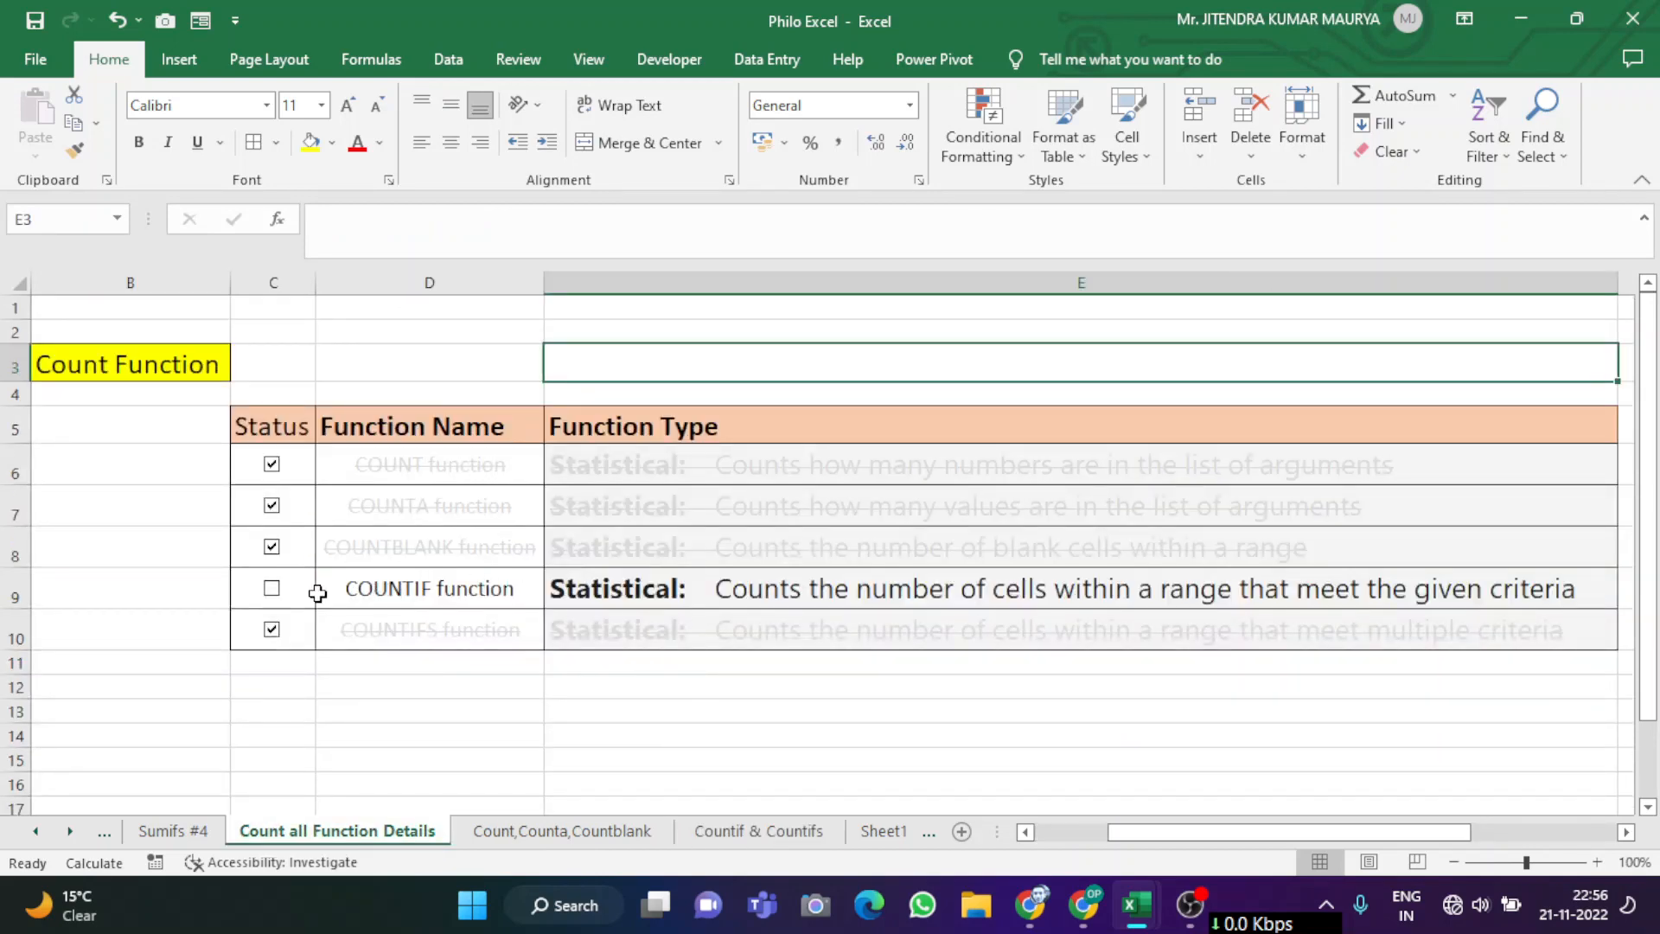
{"action": "left_click", "coordinate": [272, 590]}
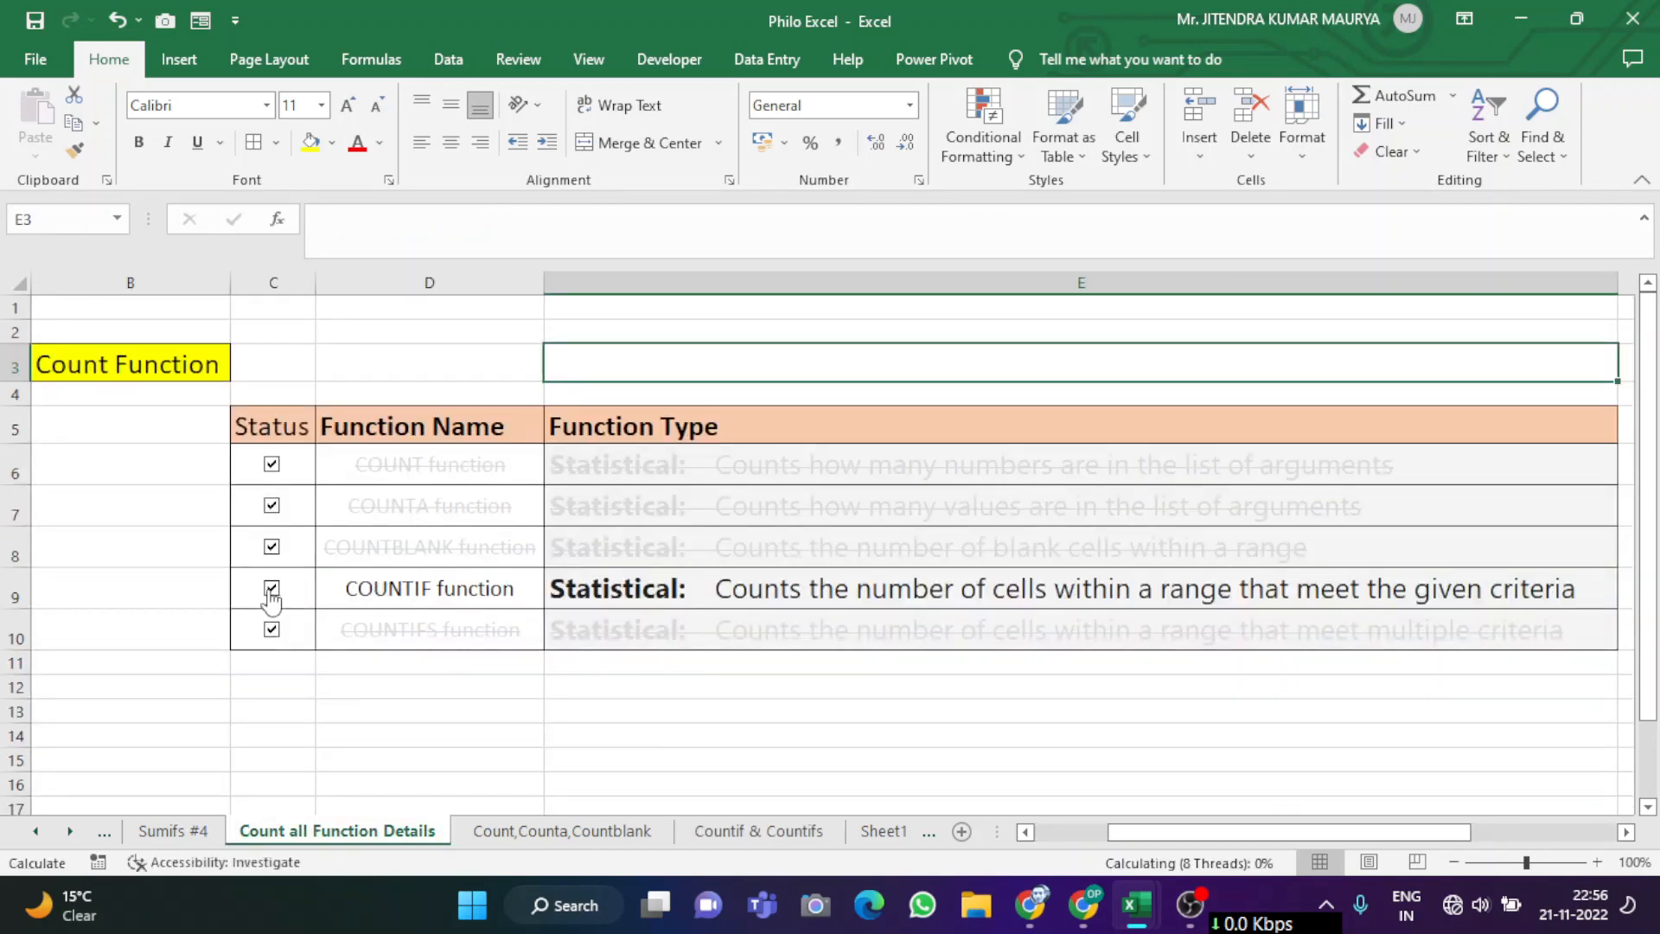
{"action": "left_click", "coordinate": [273, 628]}
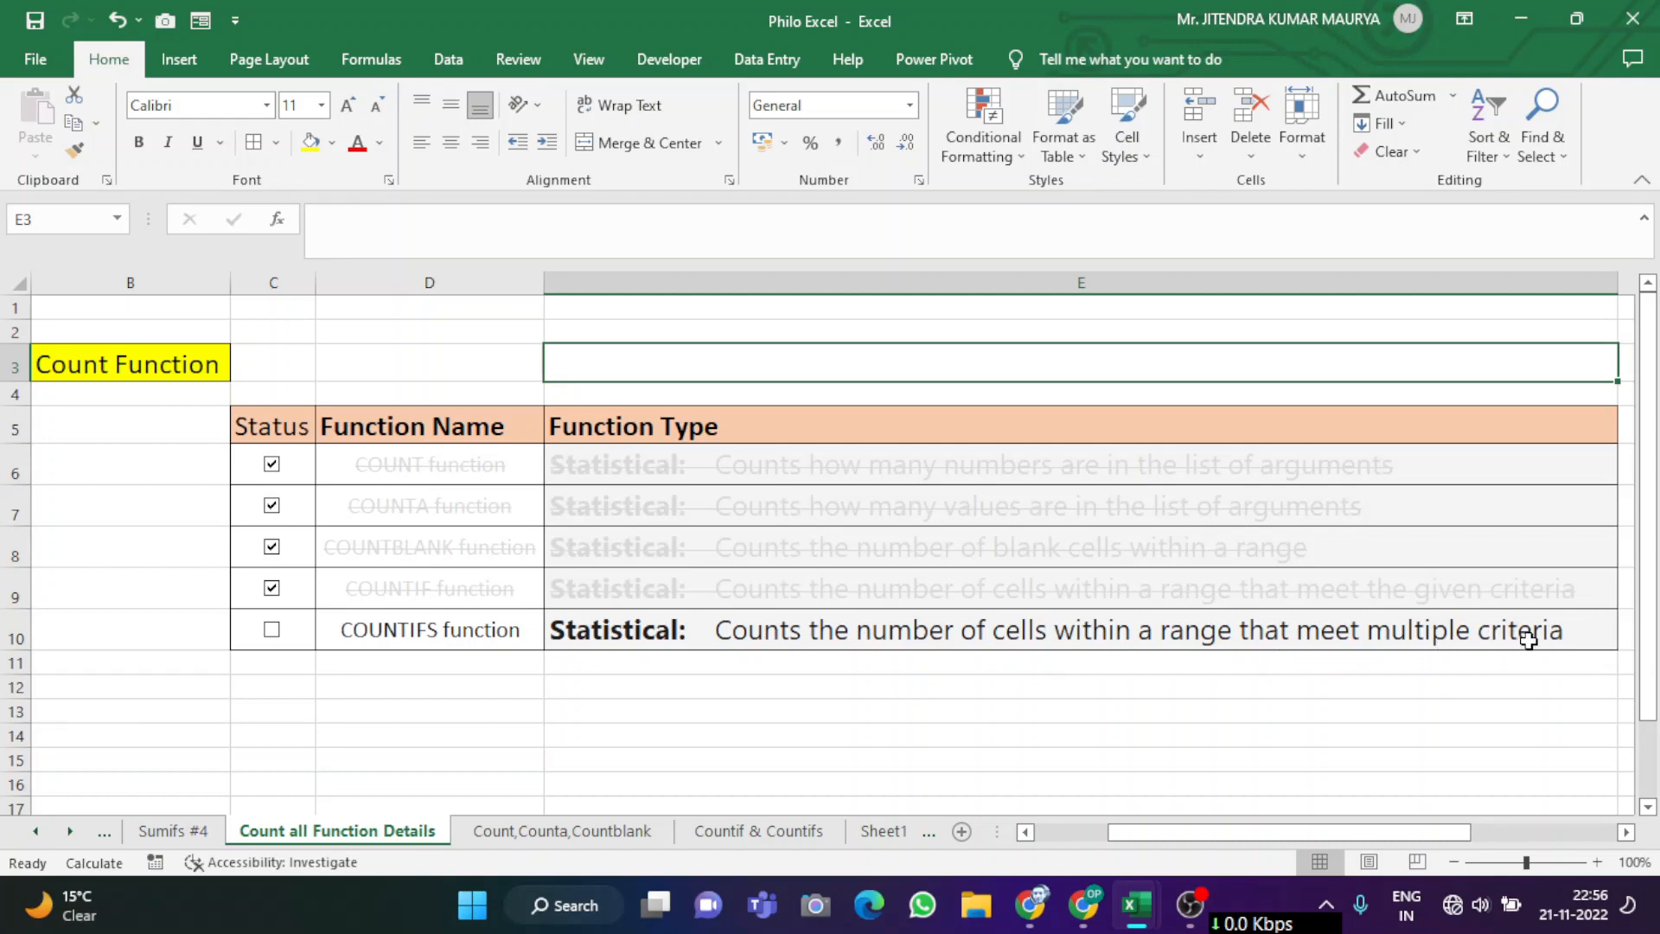
Step: On the Countif & Countifs sheet, replace the formula in J4 with a COUNTIFS formula whose first range is B3:B21 and criterion is G4
{"action": "left_click", "coordinate": [725, 832]}
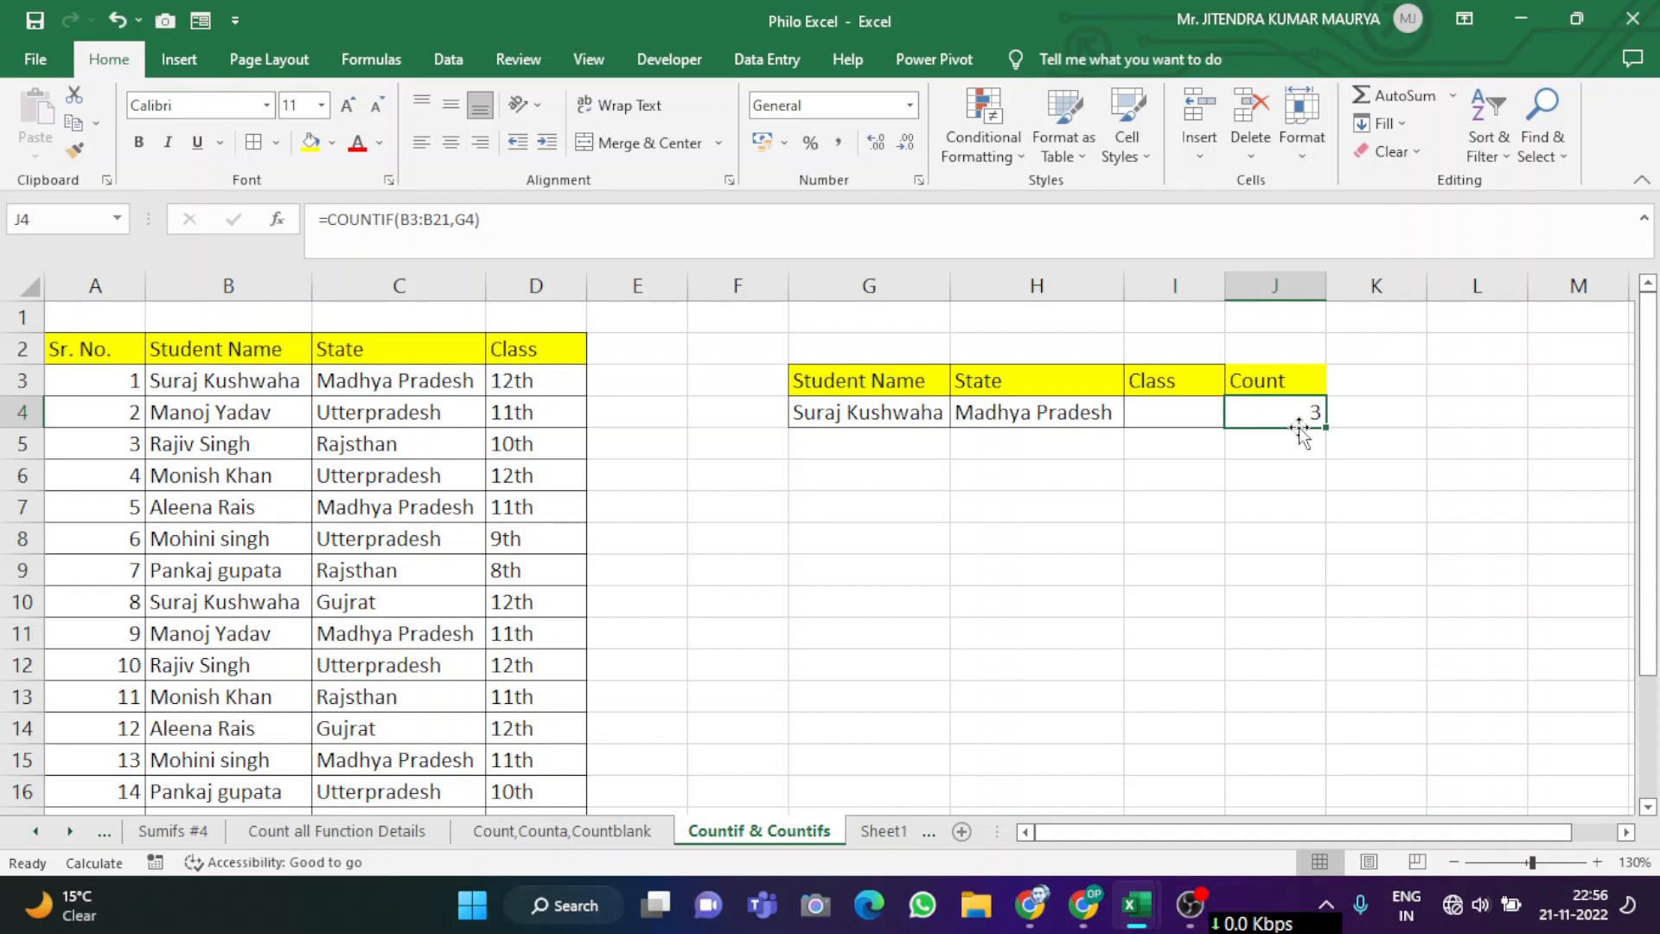
{"action": "key", "text": "Delete"}
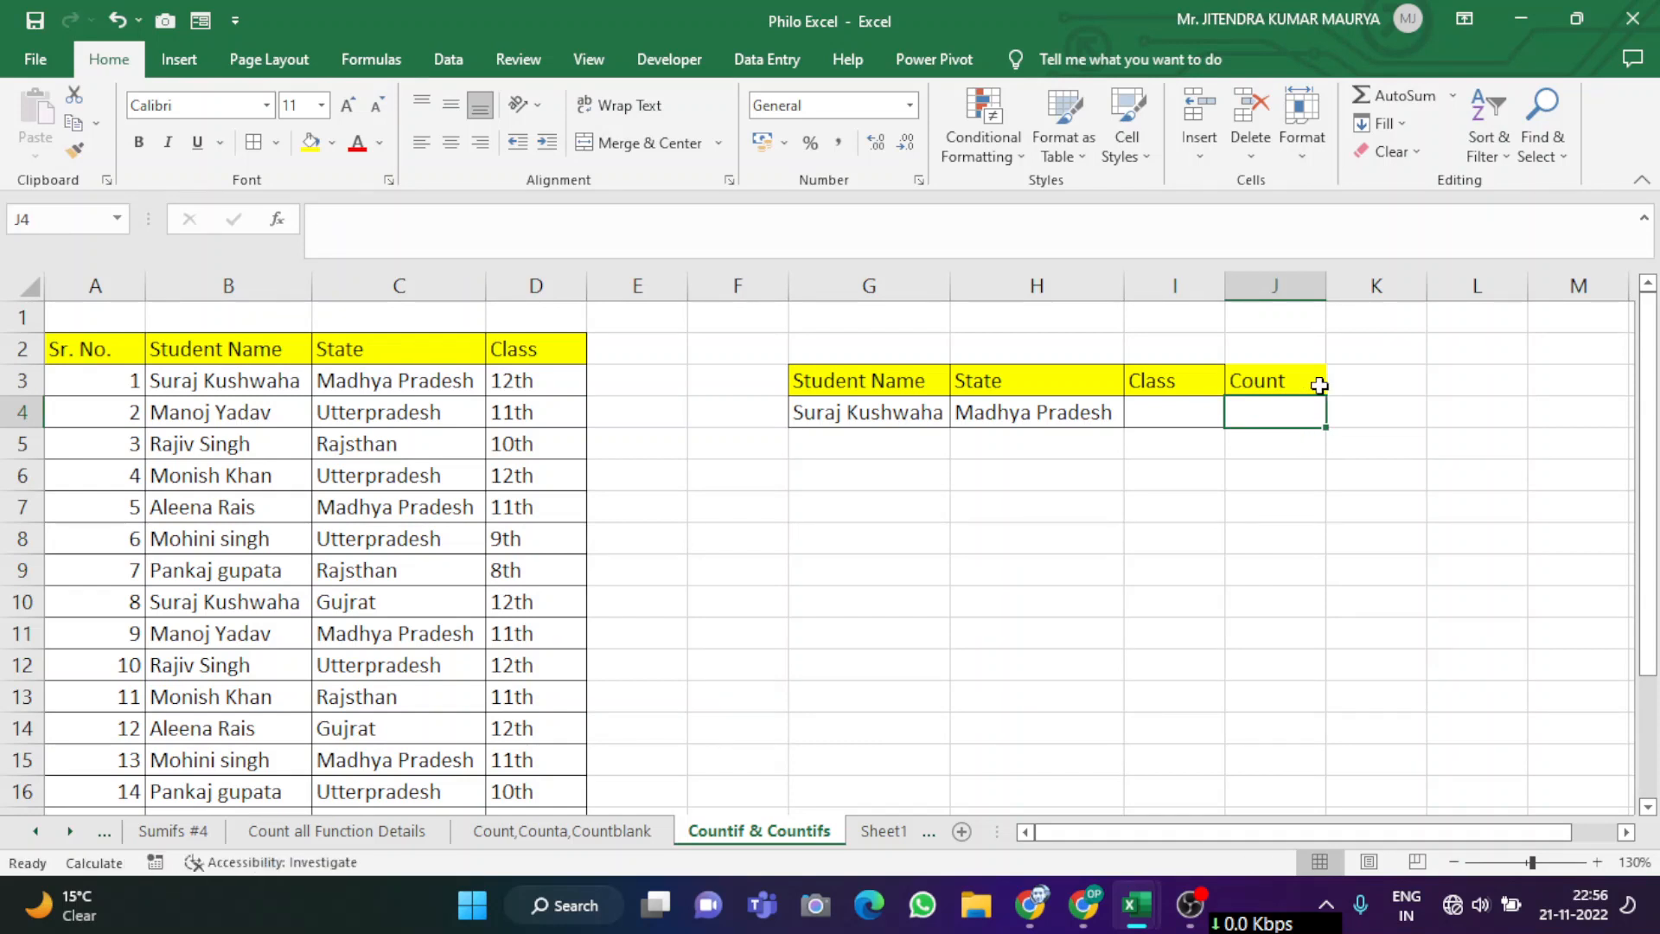
{"action": "type", "text": "=co"}
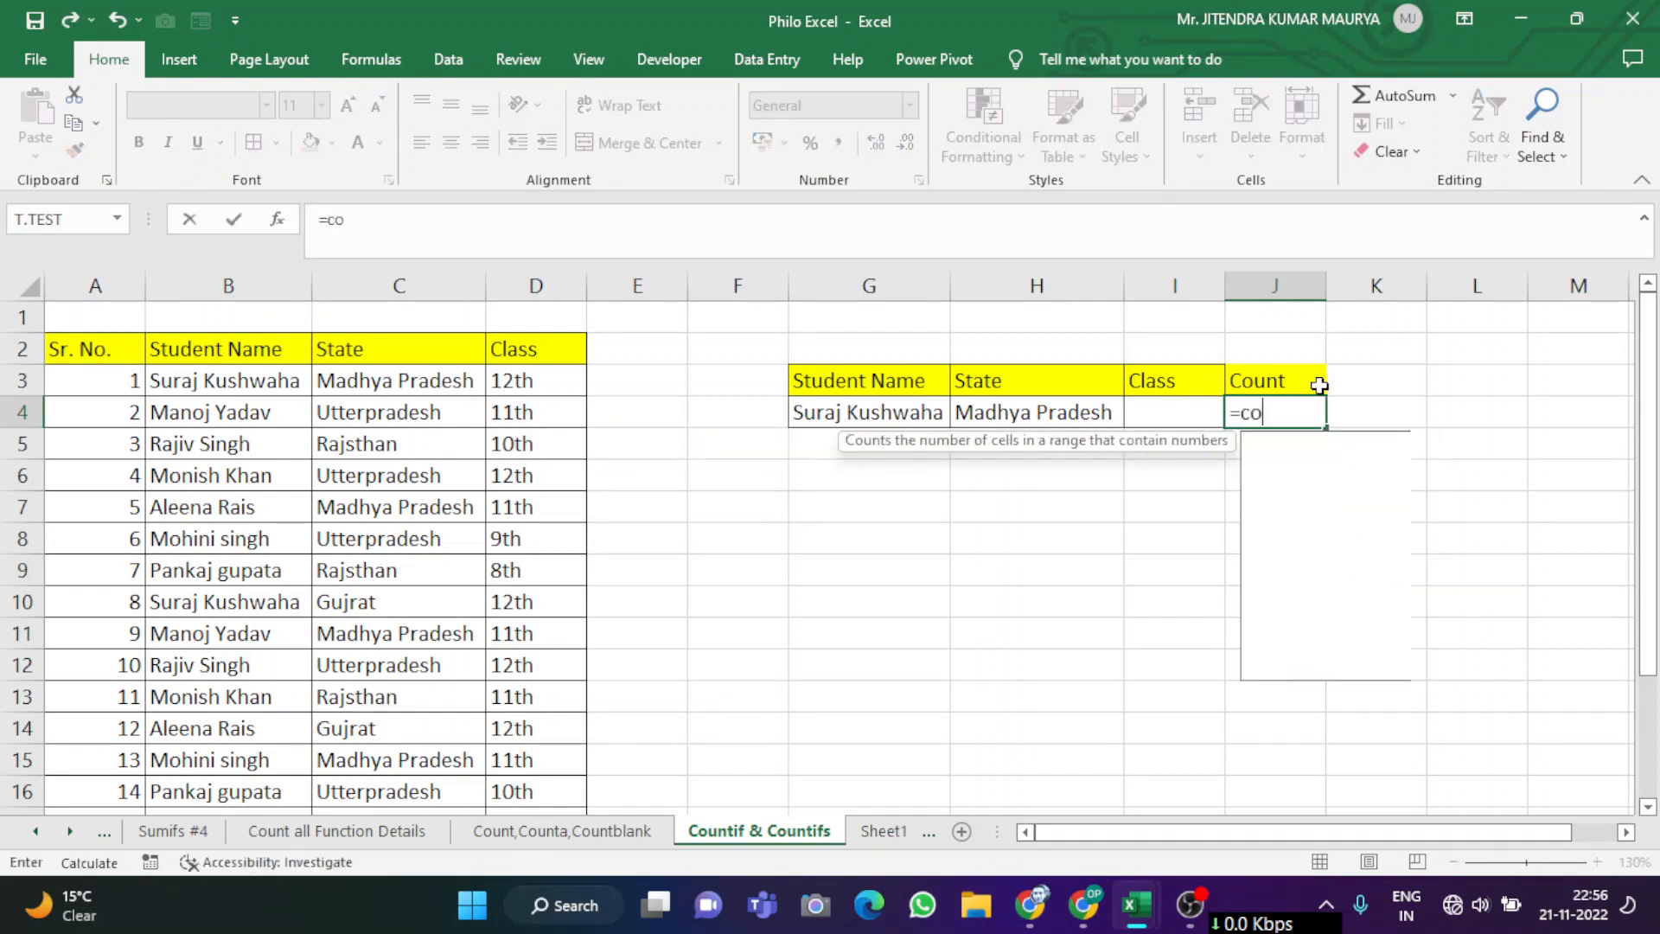
{"action": "type", "text": "untifs"}
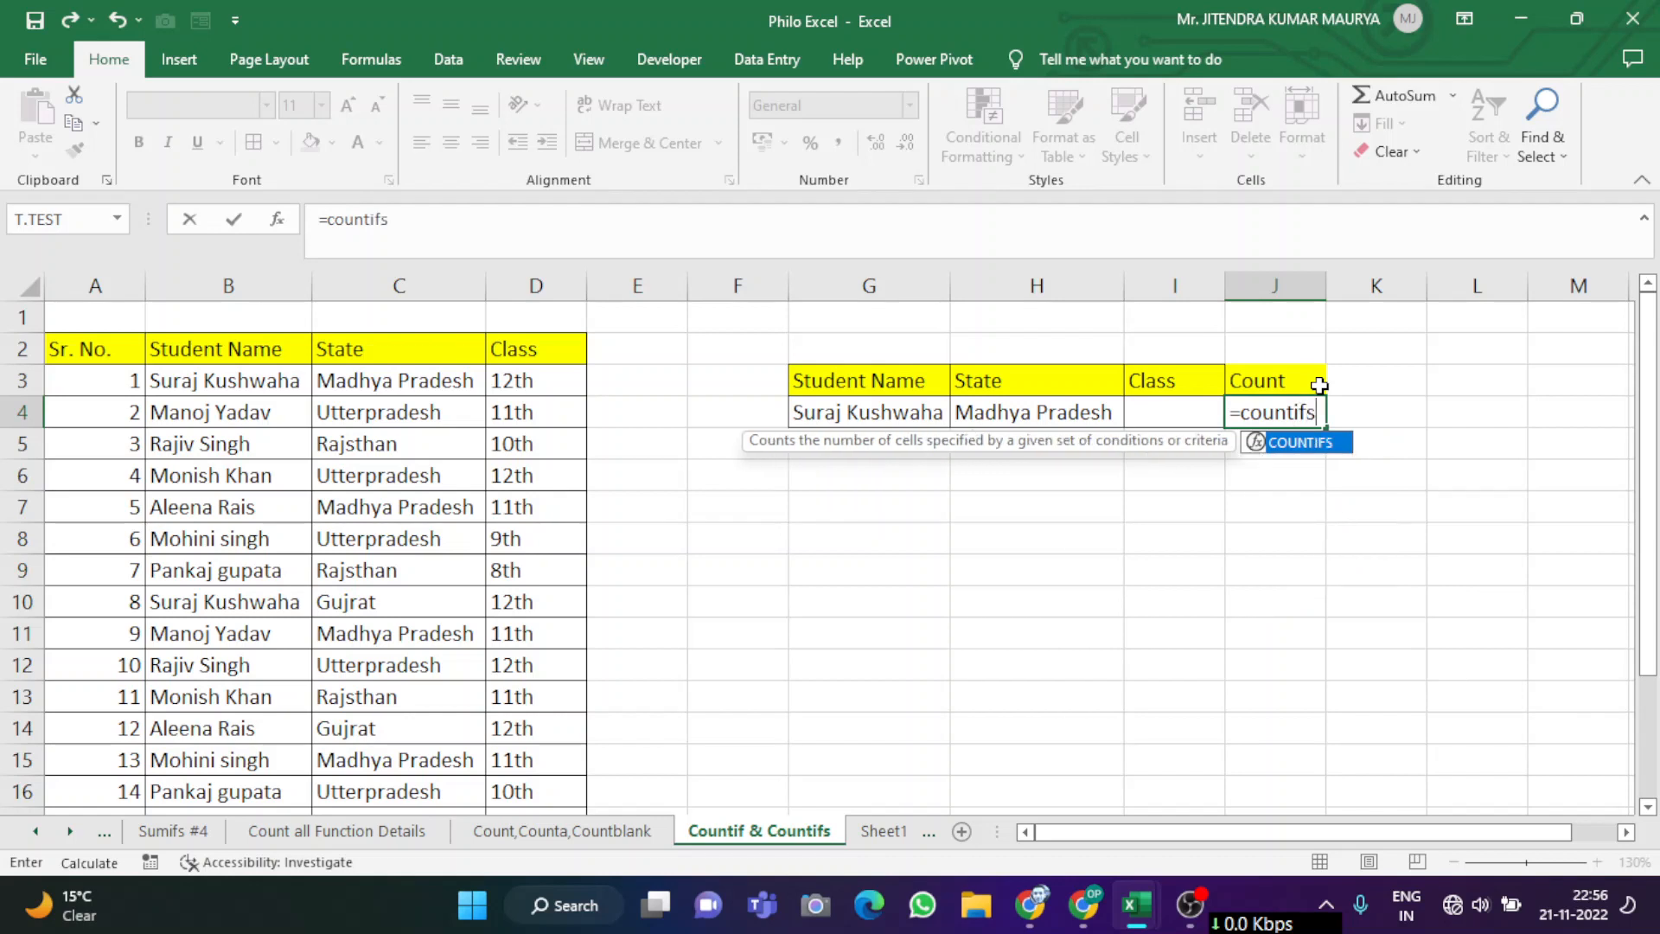
{"action": "key", "text": "Tab"}
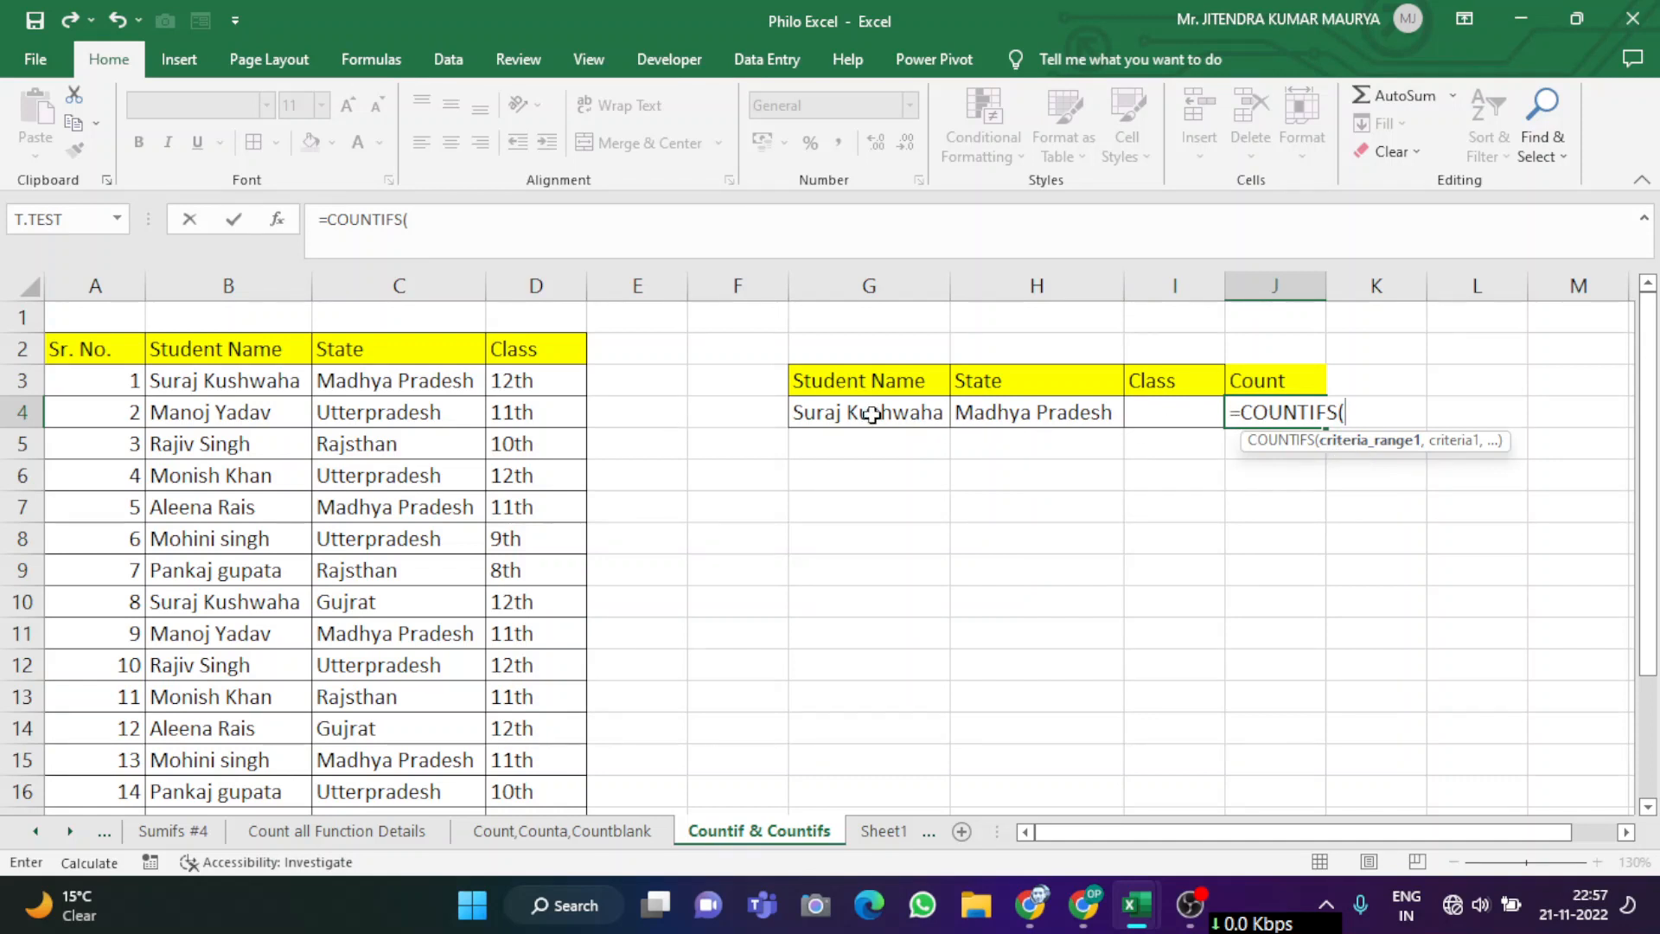
{"action": "left_click", "coordinate": [224, 380]}
{"action": "key", "text": "ctrl+shift+Down"}
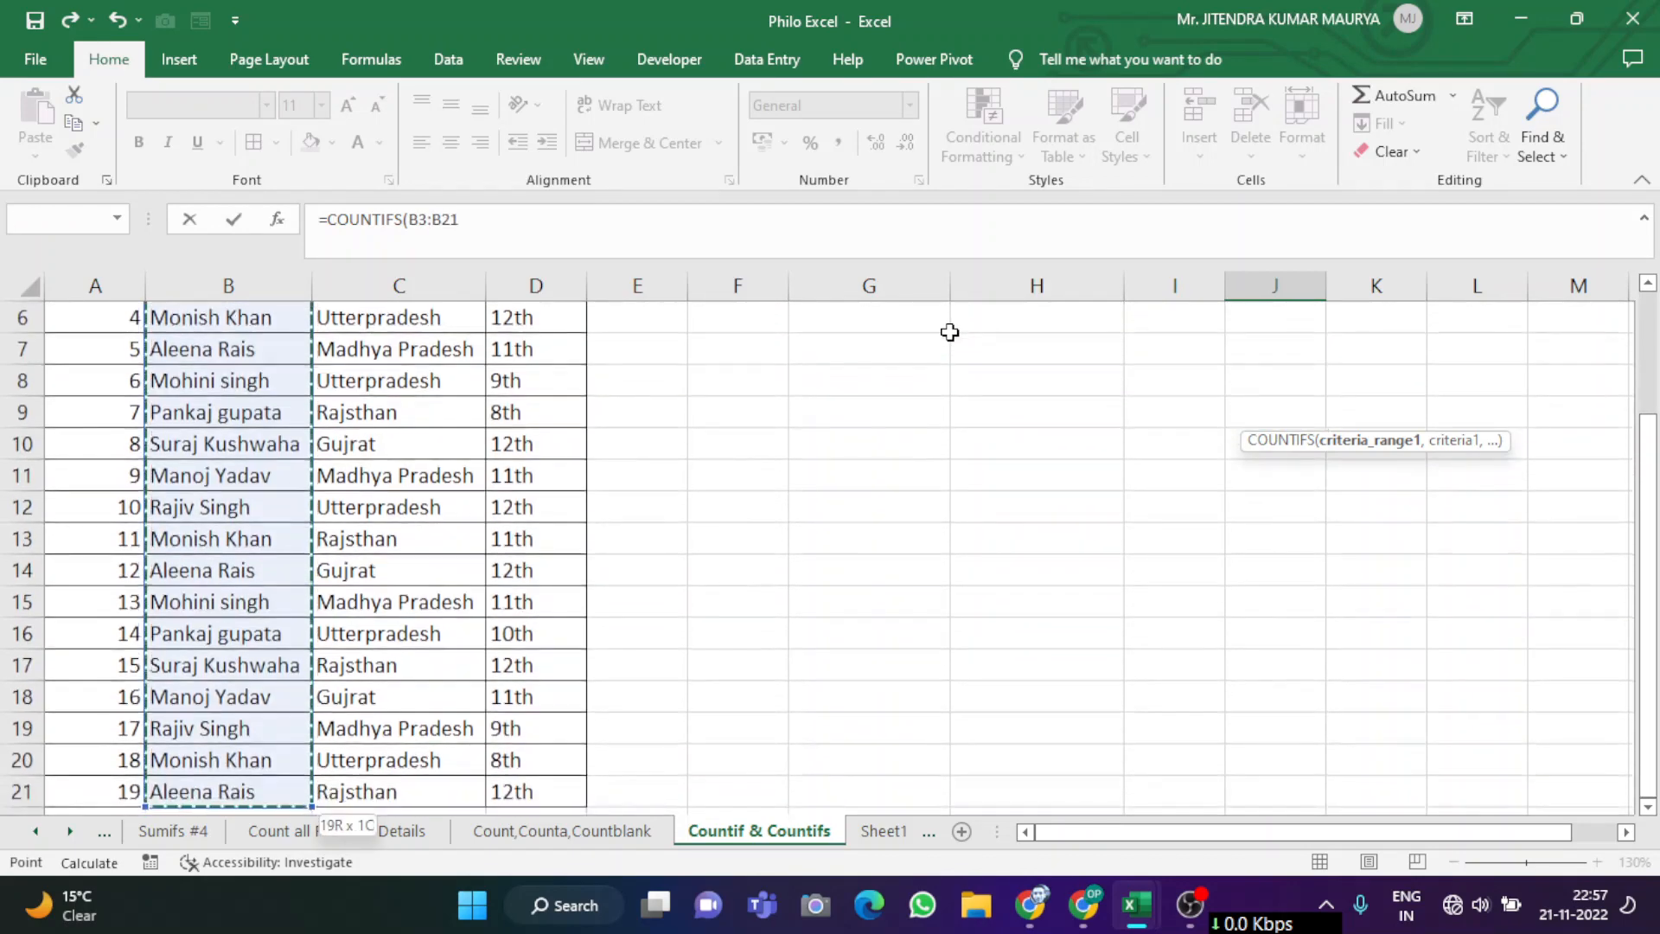
{"action": "scroll", "coordinate": [950, 333], "scroll_direction": "up", "scroll_amount": 2}
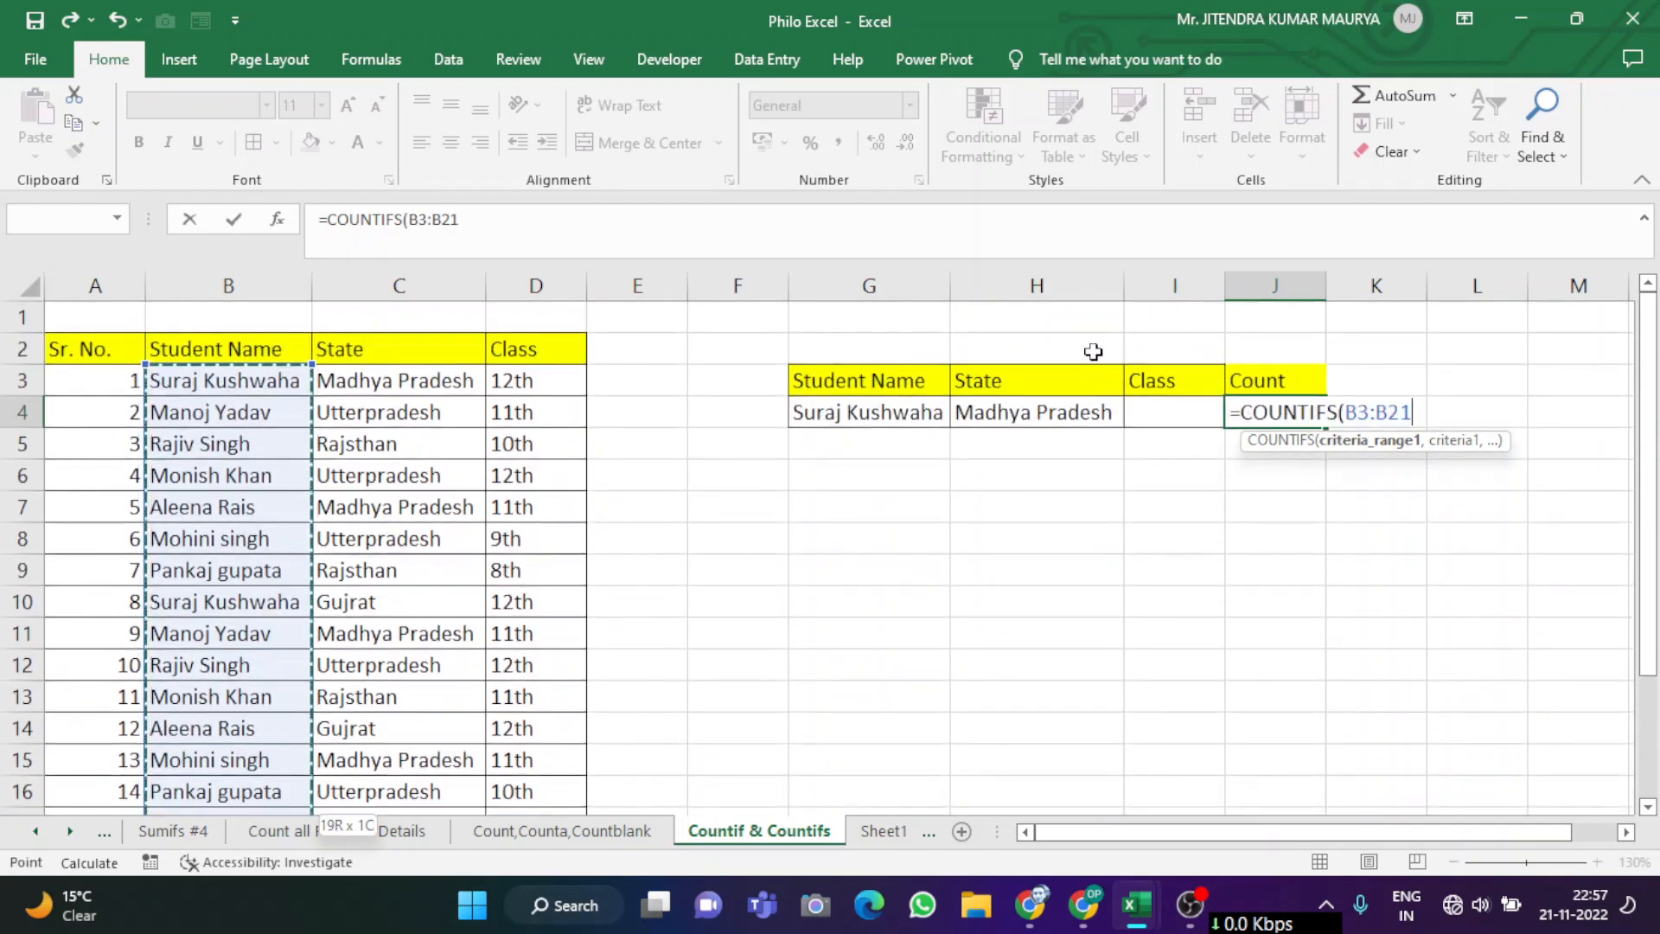
{"action": "type", "text": ","}
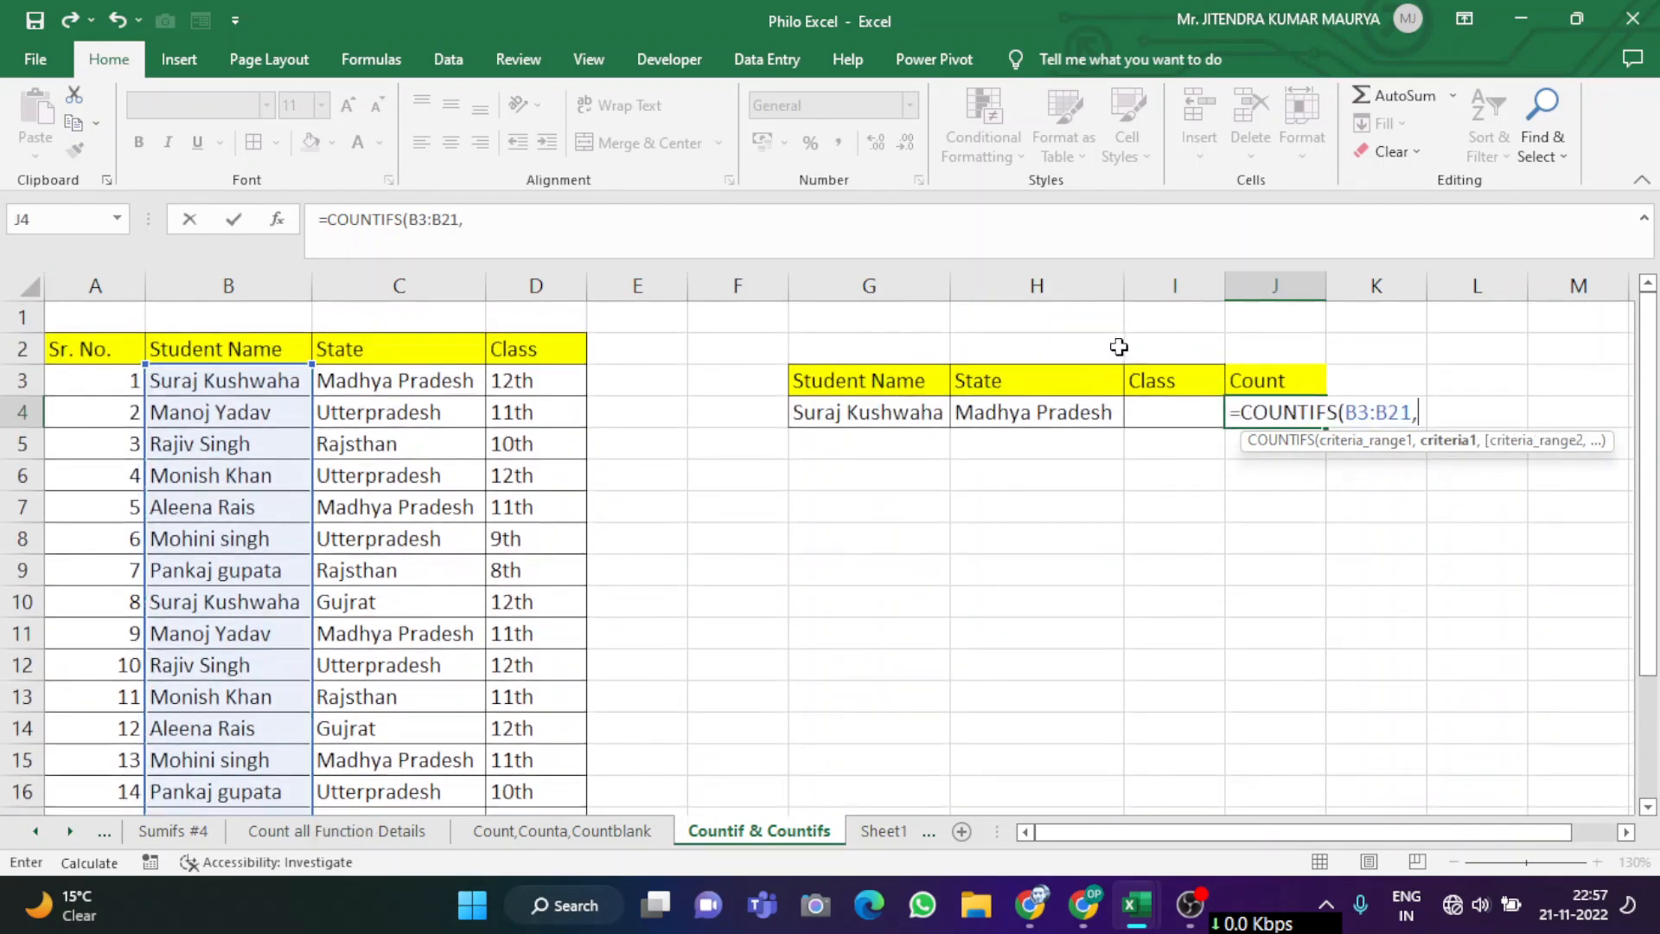
{"action": "left_click", "coordinate": [865, 413]}
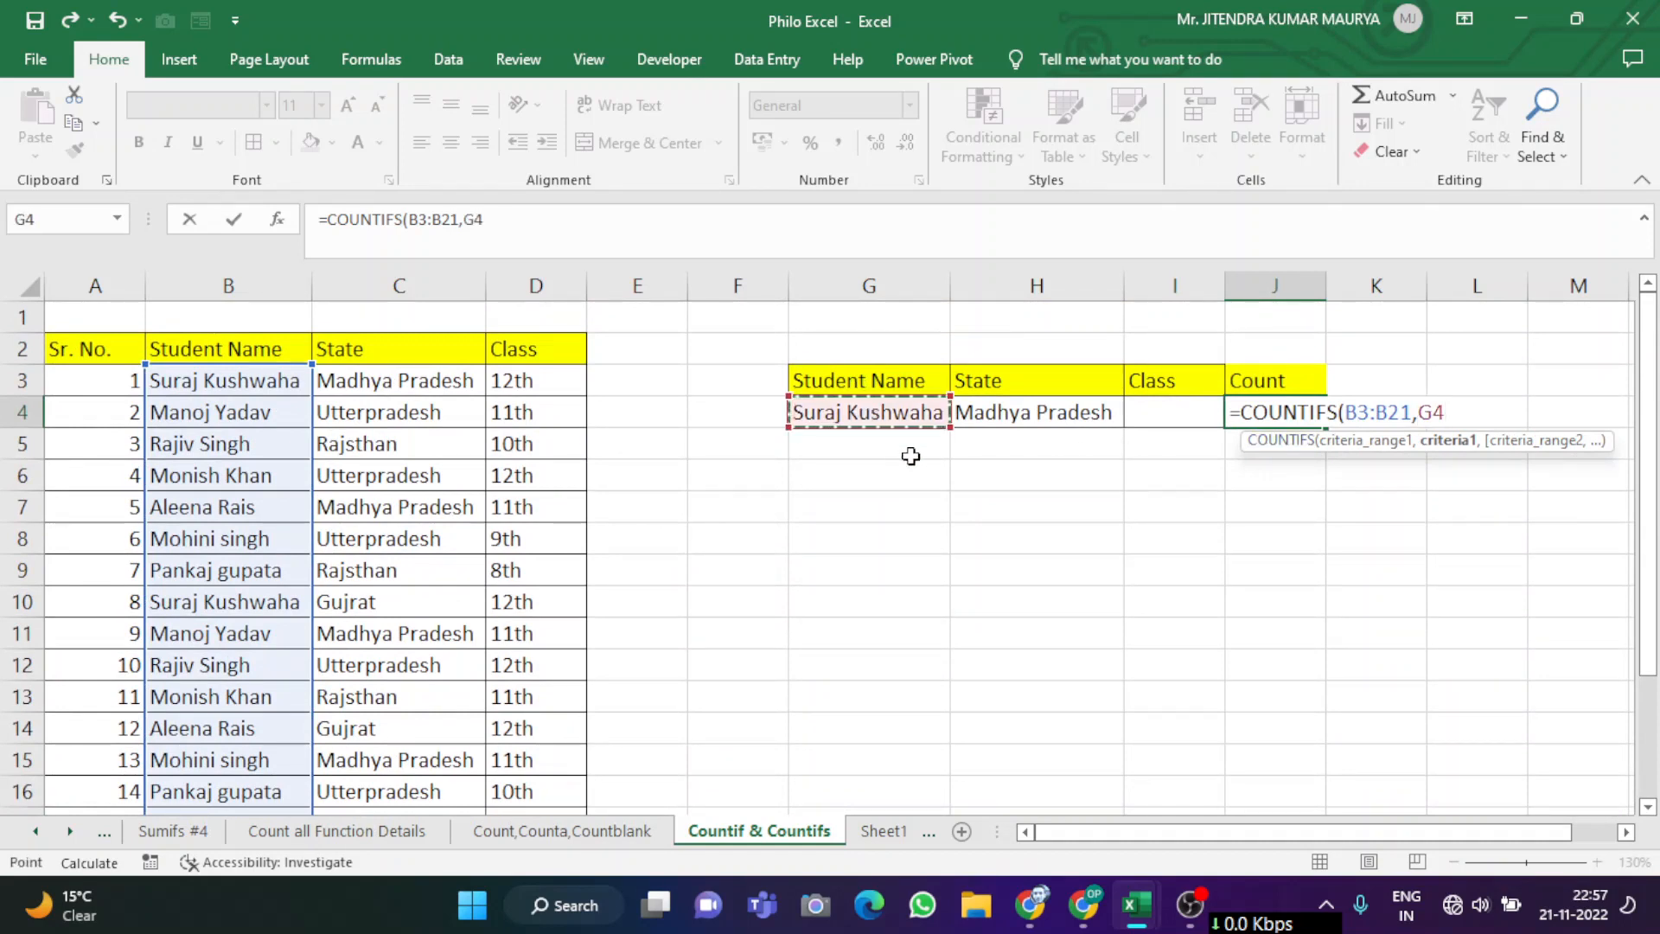
{"action": "type", "text": ","}
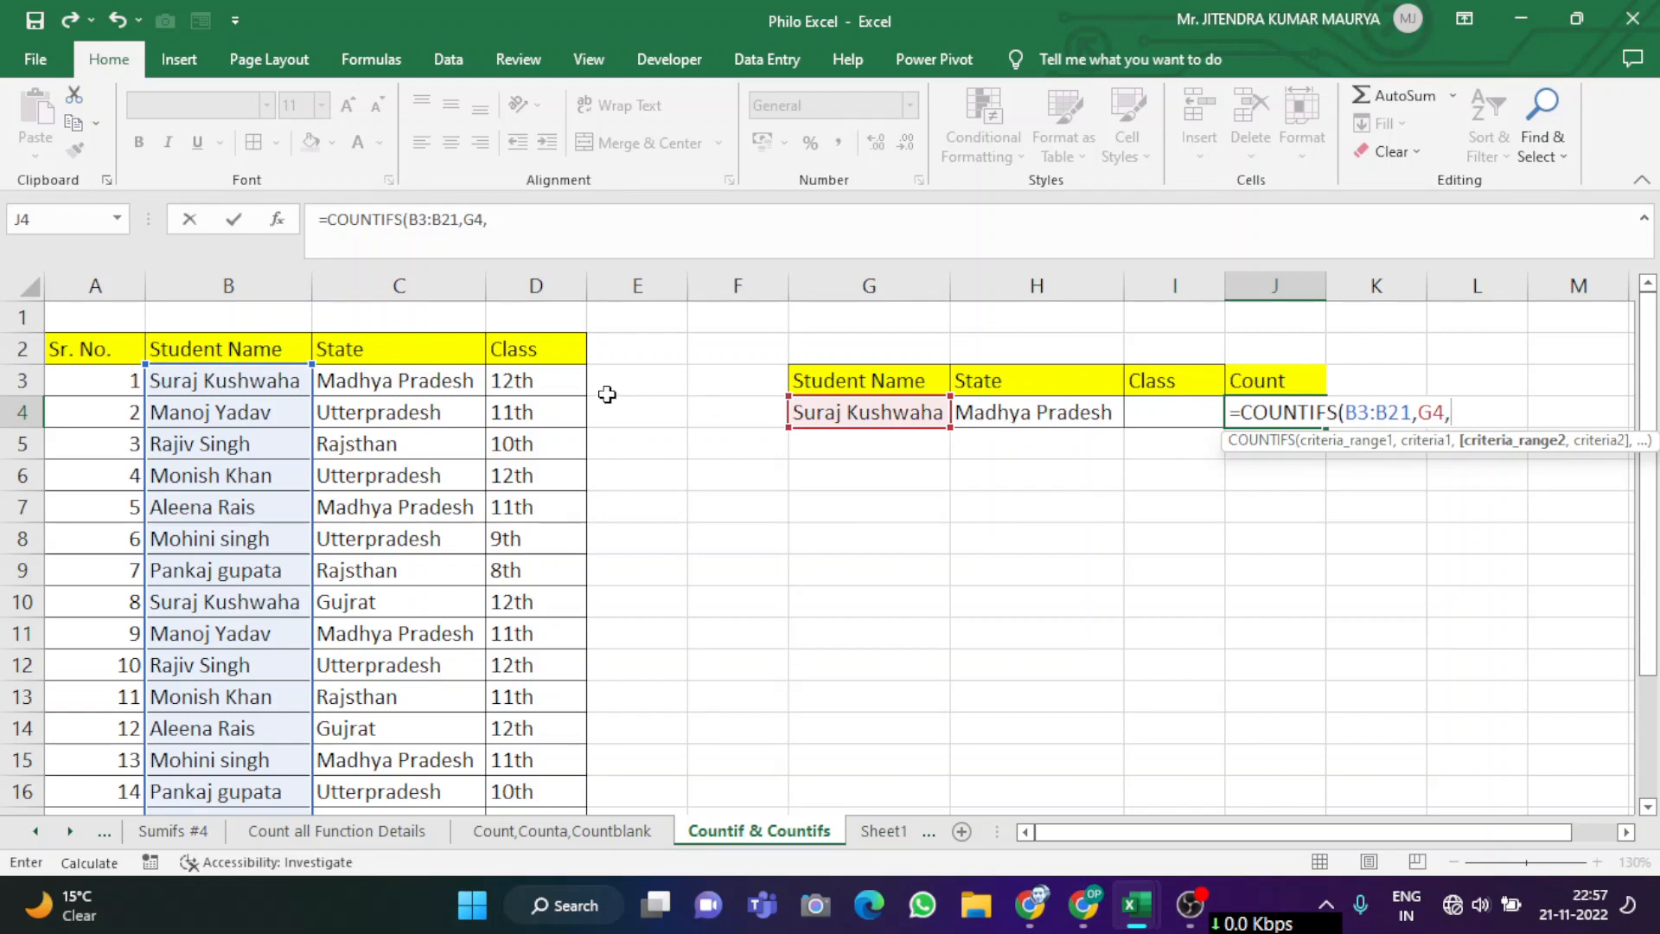
Step: Add the state range C3:C21 with criterion H4 to the COUNTIFS formula in J4 and enter it
{"action": "left_click", "coordinate": [446, 370]}
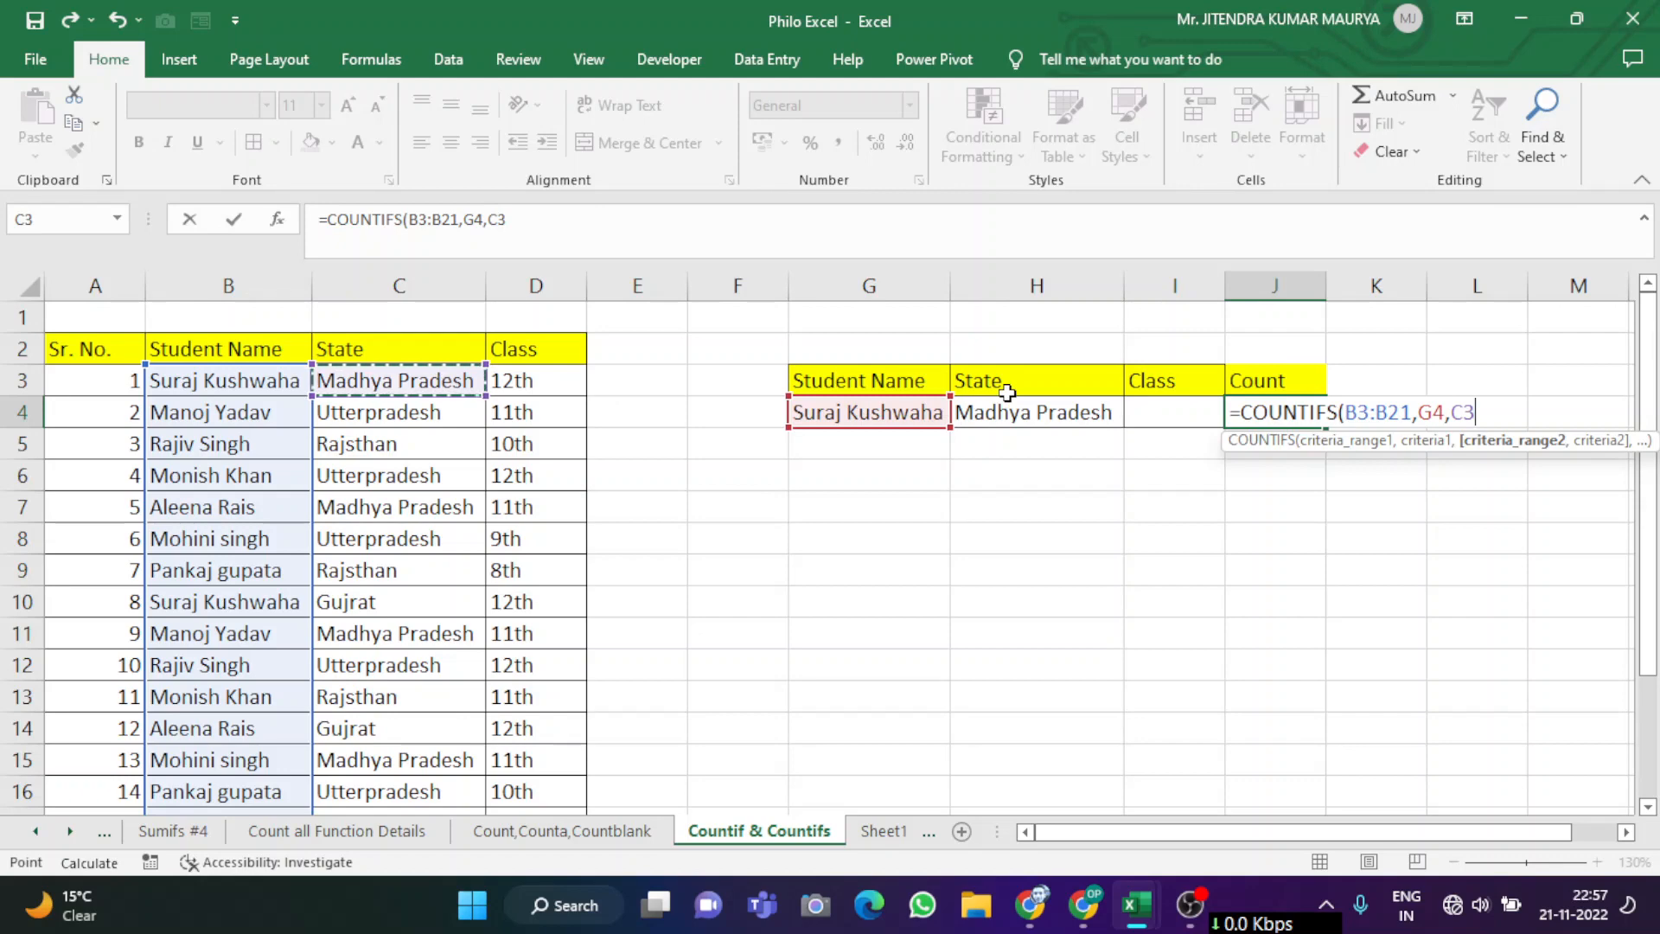
{"action": "key", "text": "ctrl+shift+Down"}
{"action": "scroll", "coordinate": [1008, 396], "scroll_direction": "up", "scroll_amount": 2}
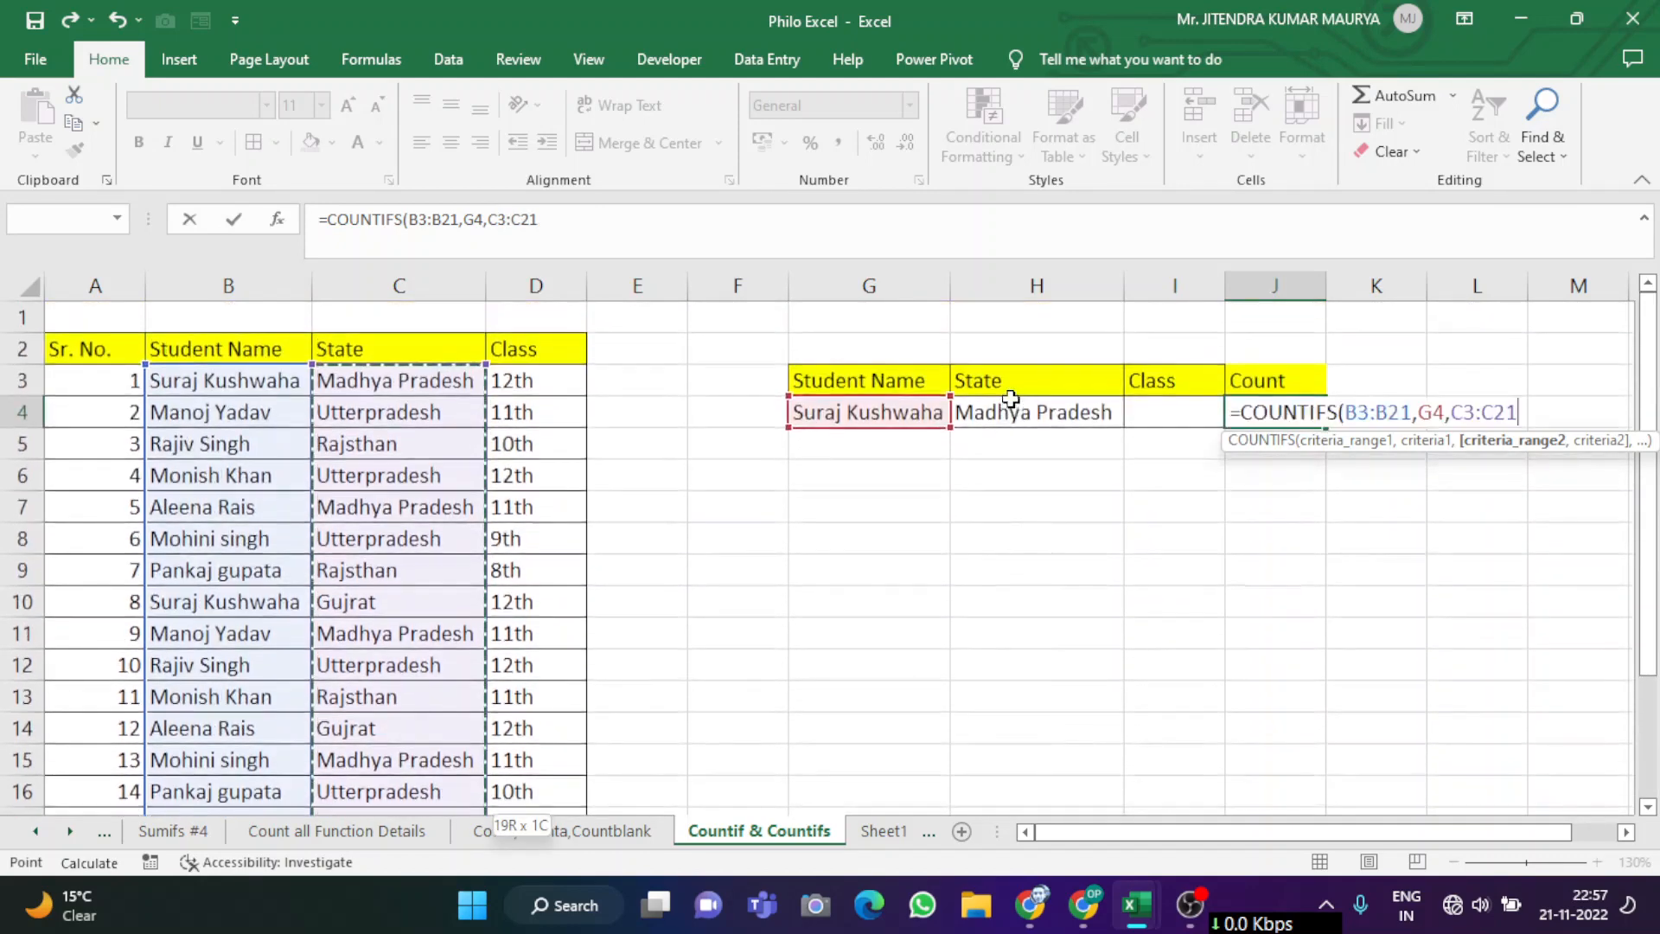
{"action": "type", "text": ","}
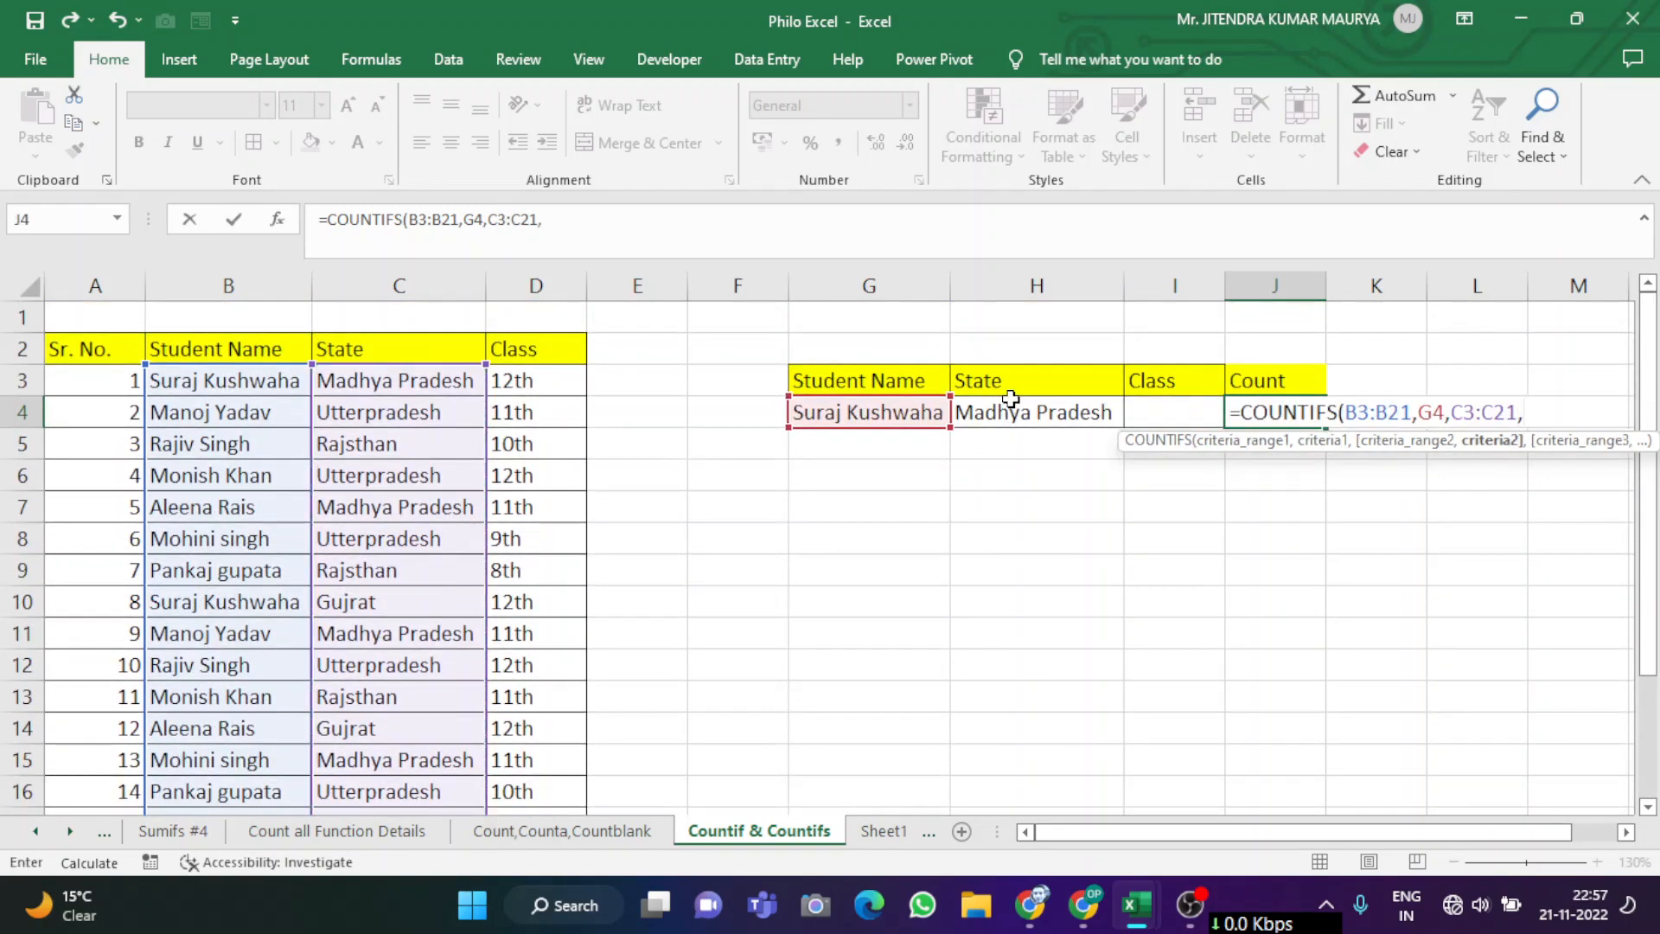
{"action": "left_click", "coordinate": [1041, 416]}
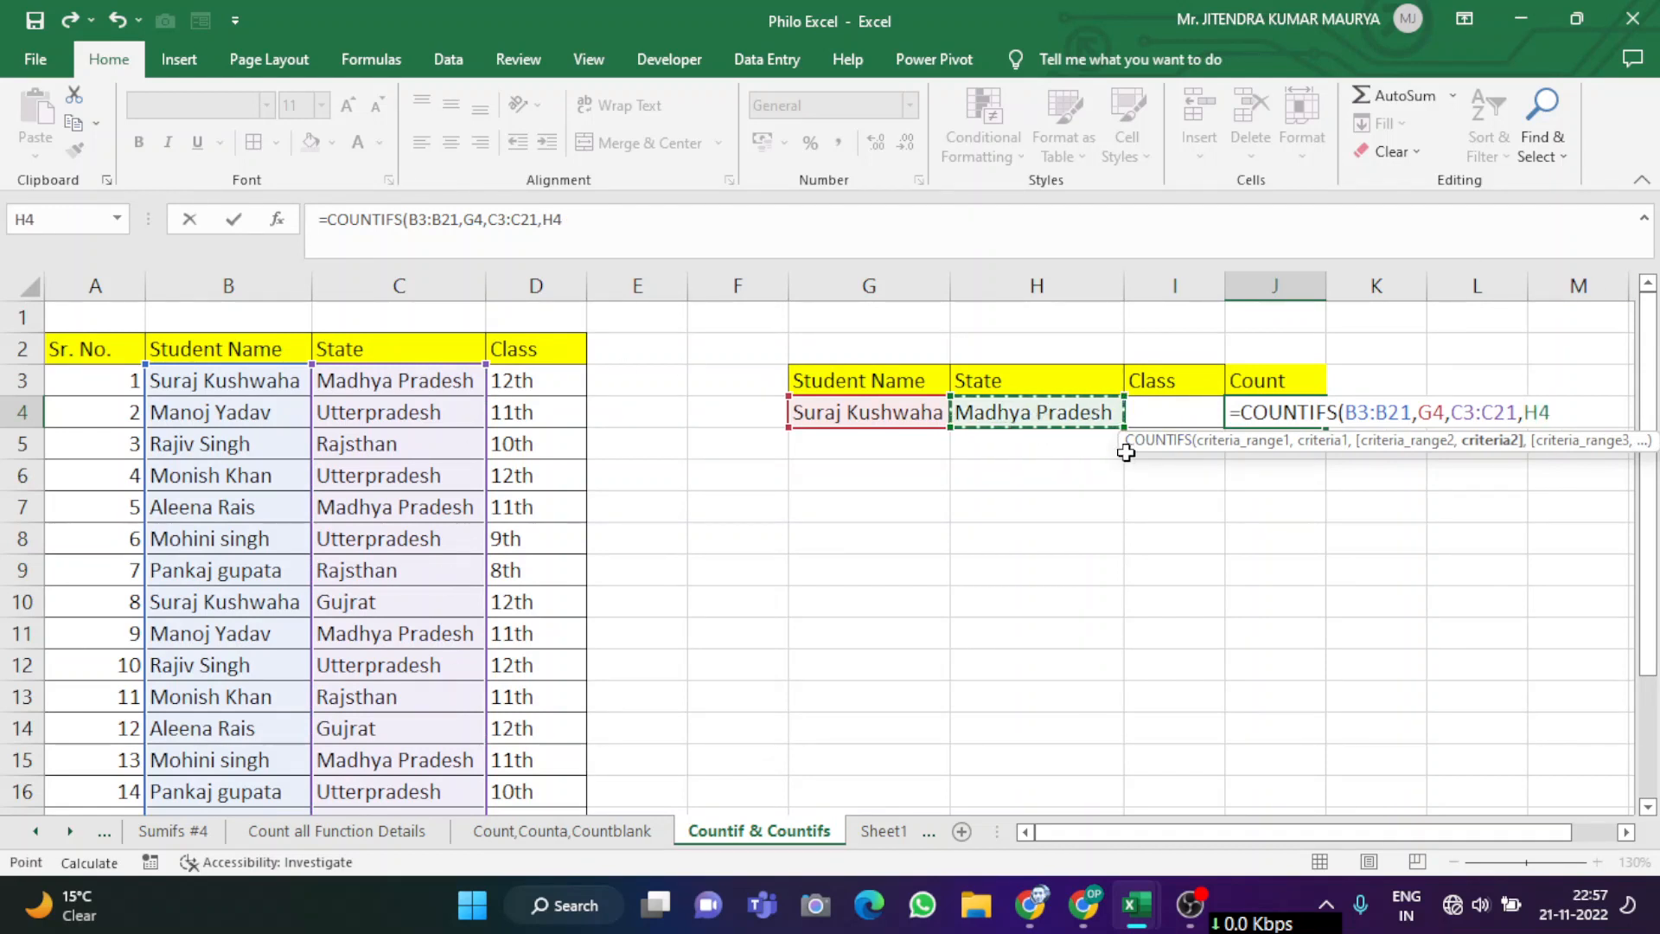
{"action": "key", "text": "Return"}
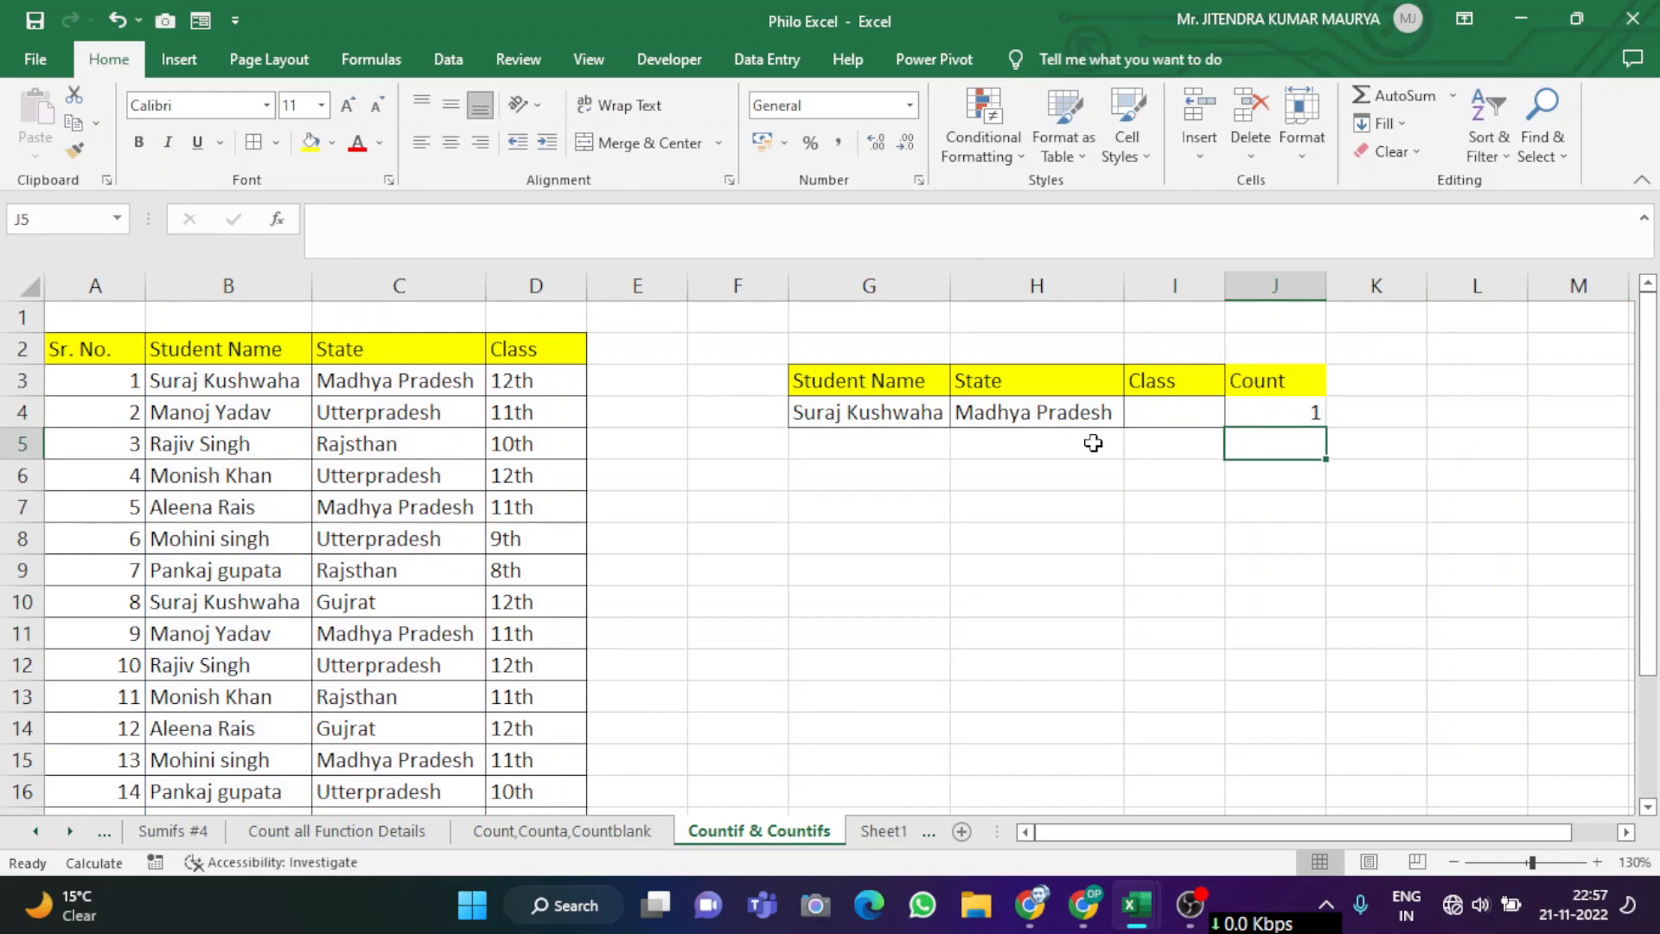
Step: Copy the state Madhya Pradesh from C3 into C10 and check the result in the Count cell J4
{"action": "left_click", "coordinate": [879, 412]}
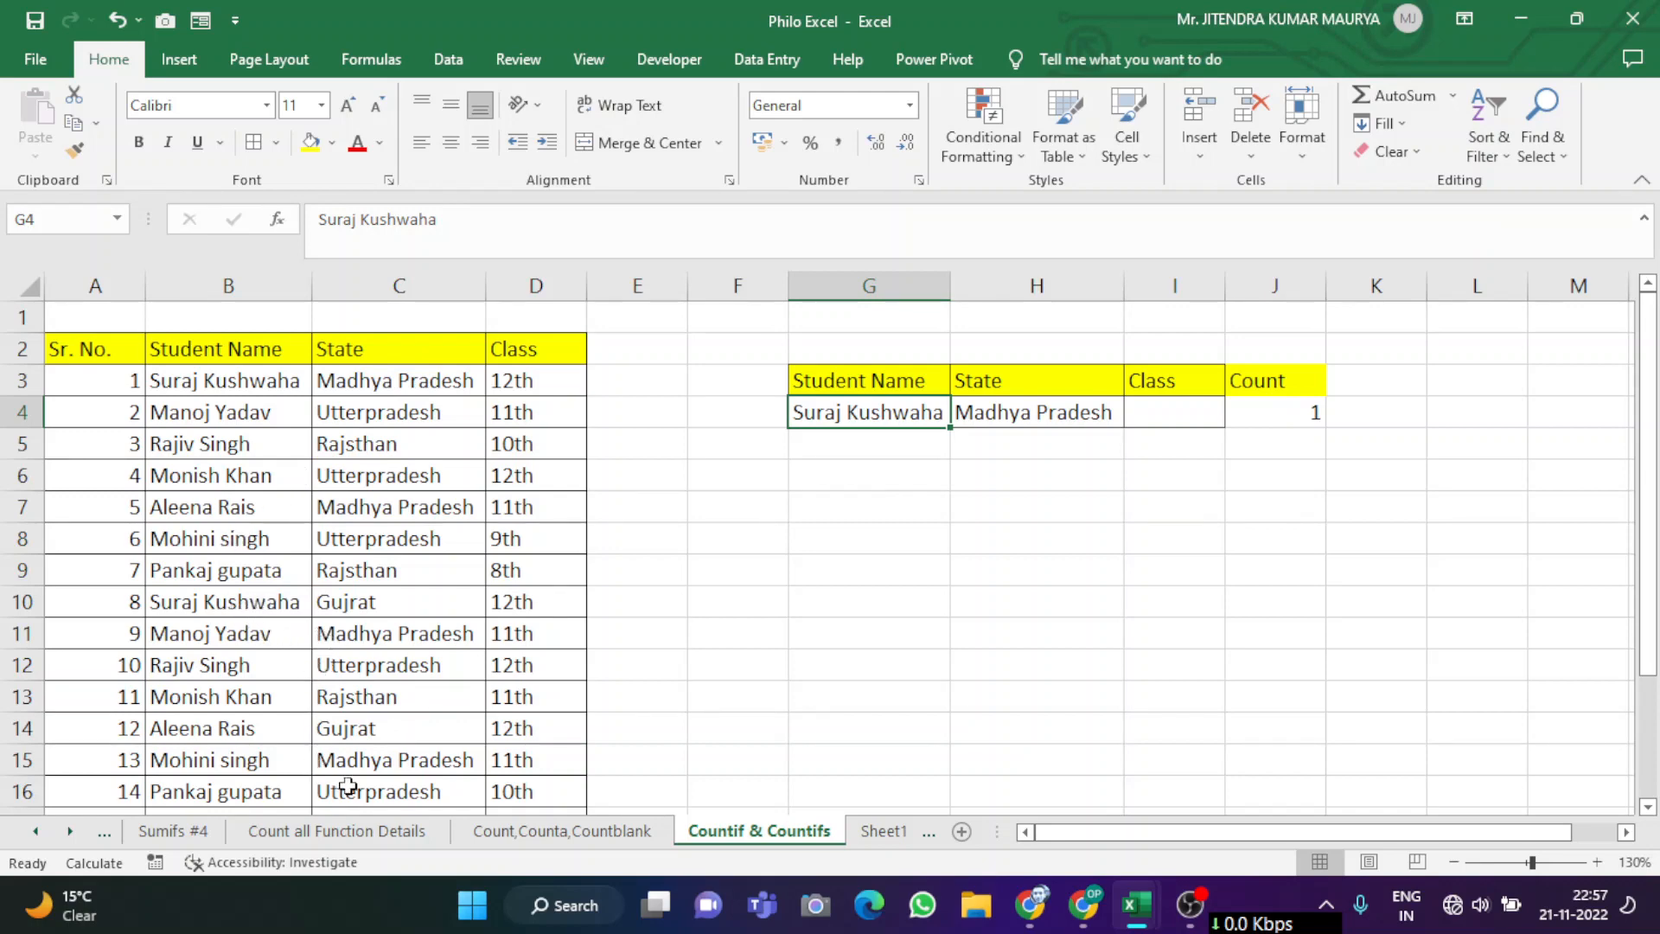
{"action": "scroll", "coordinate": [395, 731], "scroll_direction": "down", "scroll_amount": 5}
{"action": "scroll", "coordinate": [352, 568], "scroll_direction": "up", "scroll_amount": 5}
{"action": "left_click", "coordinate": [343, 598]}
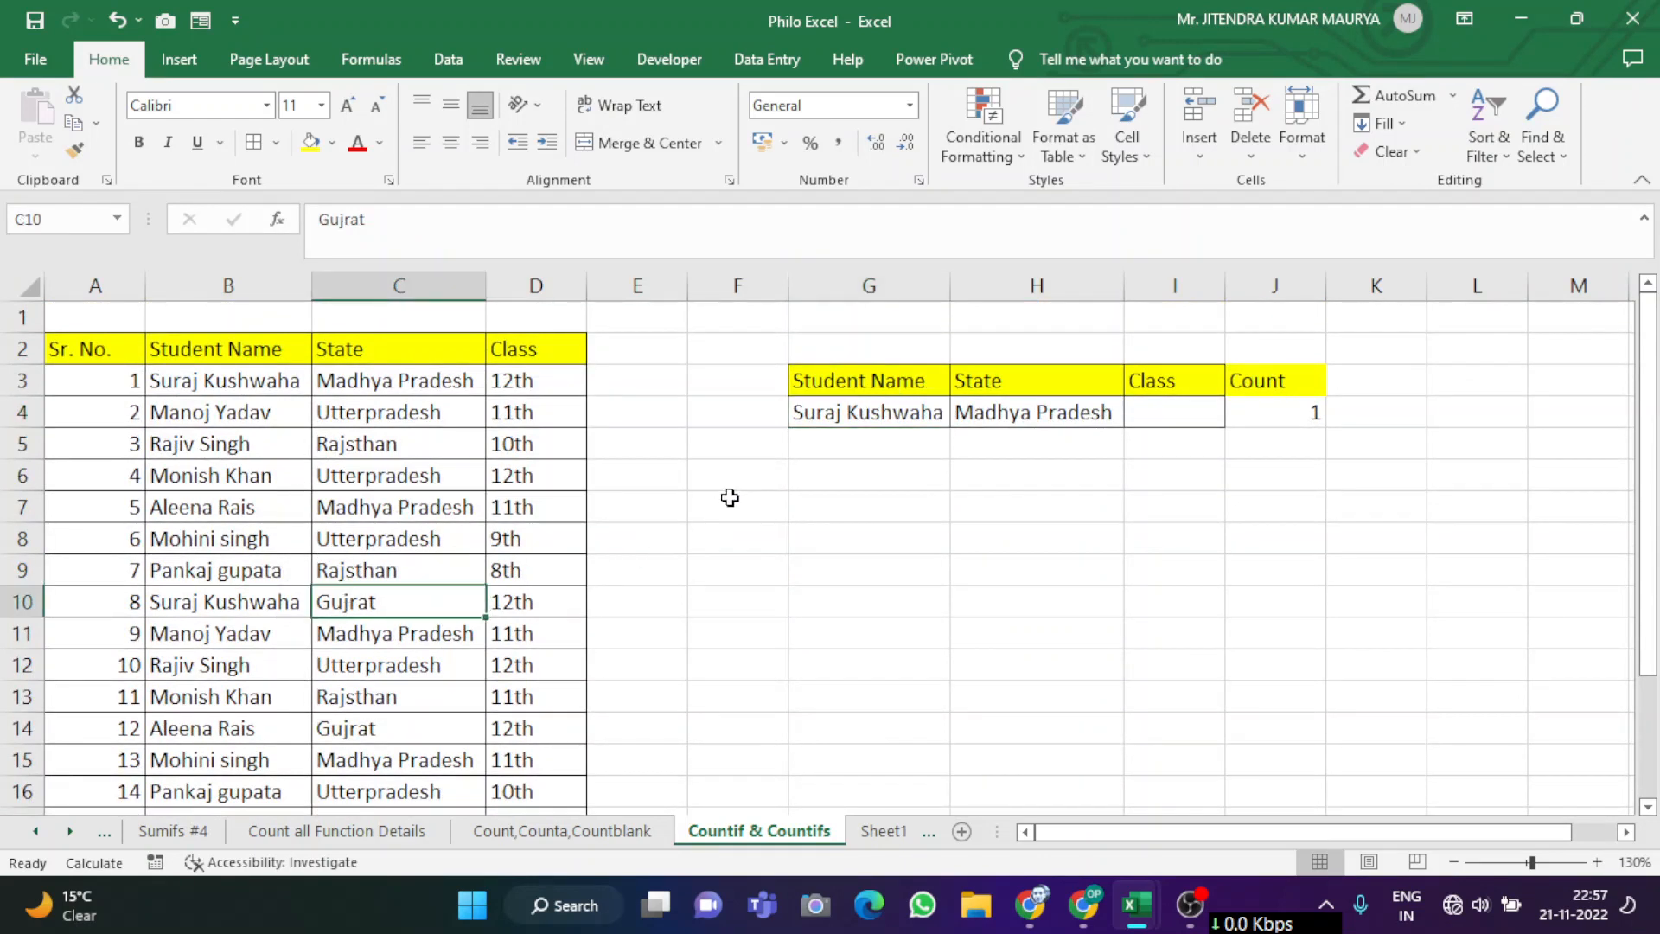
{"action": "left_click", "coordinate": [441, 381]}
{"action": "left_click_drag", "start_coordinate": [443, 395], "coordinate": [418, 602]}
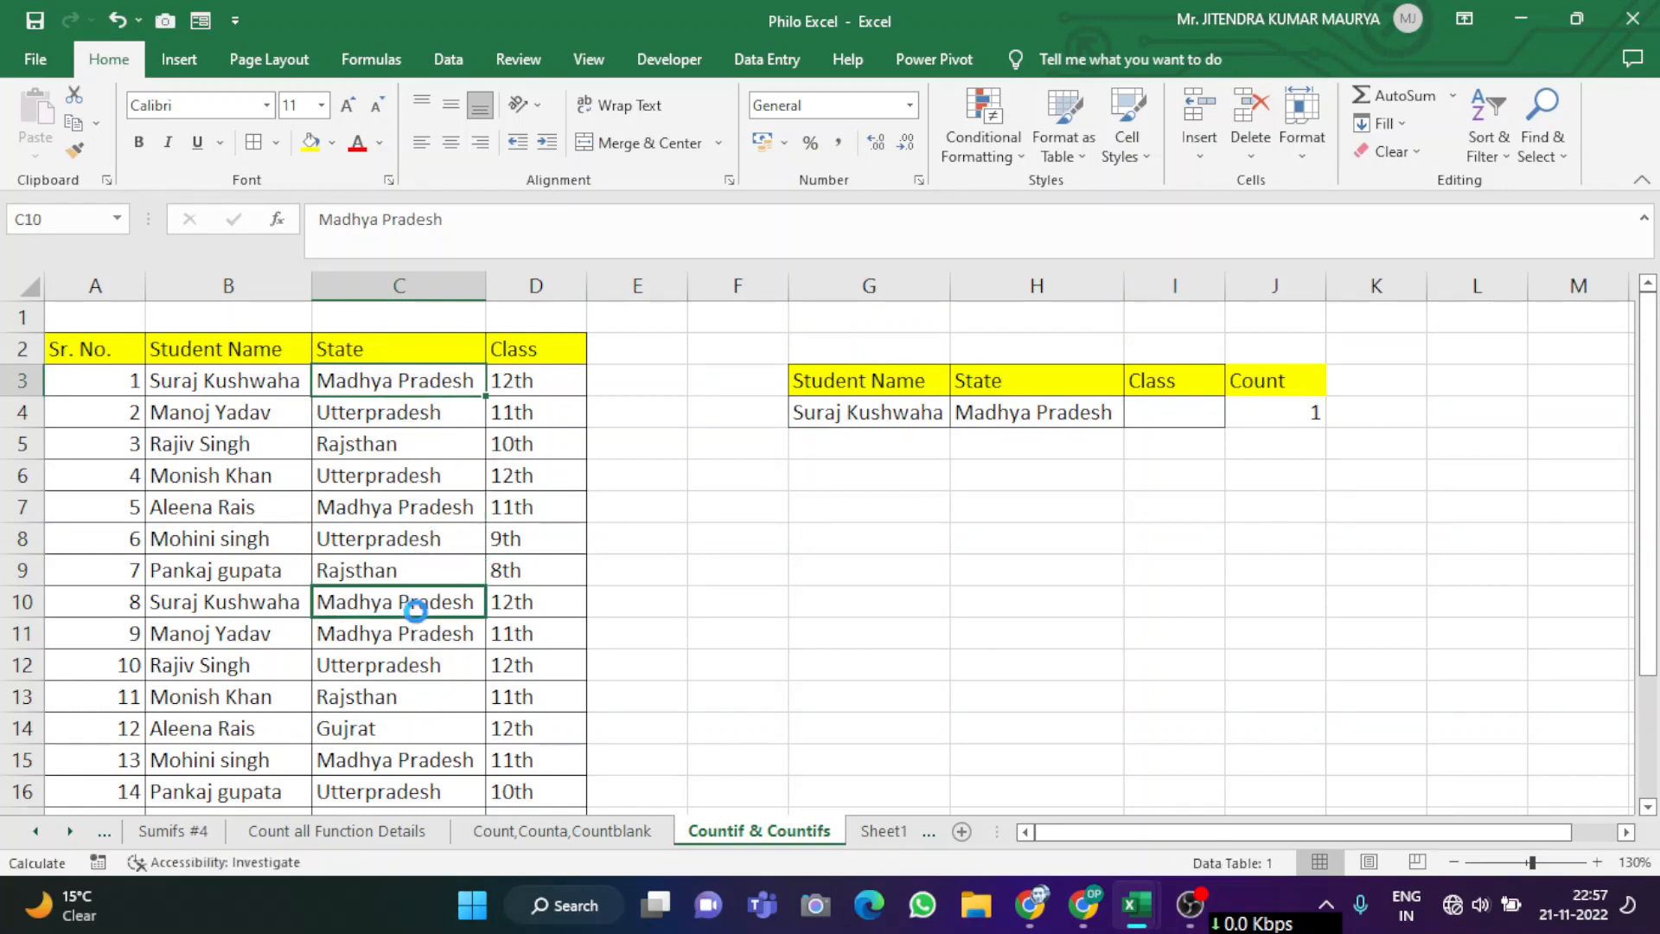
{"action": "left_click", "coordinate": [1266, 413]}
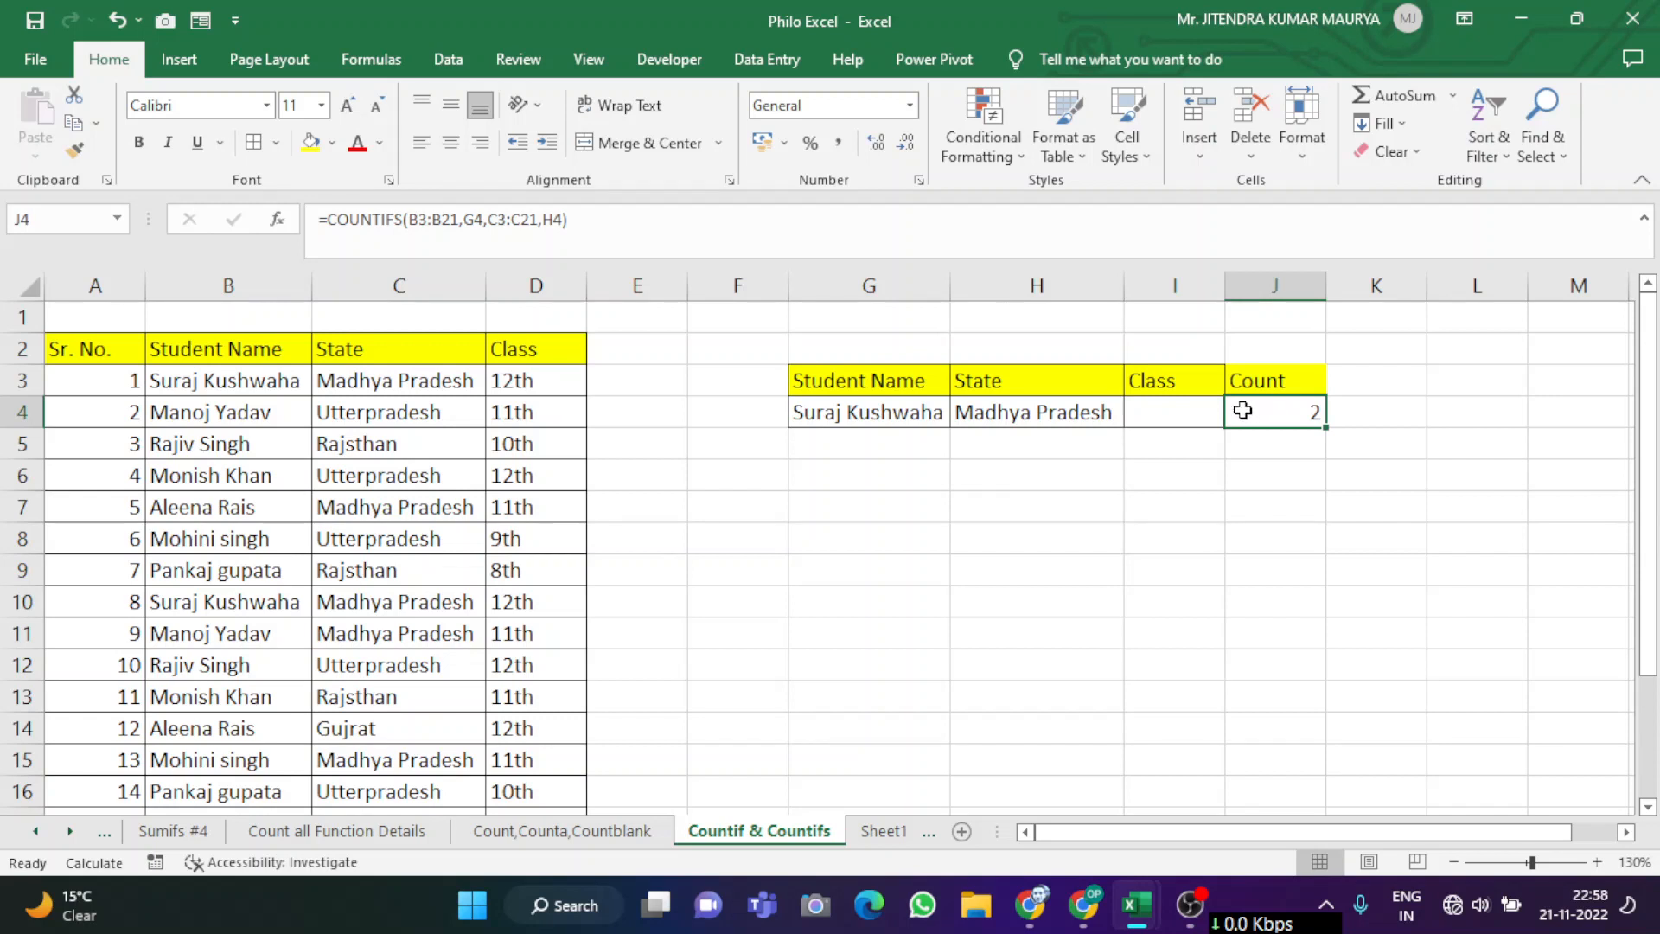
Step: Extend the COUNTIFS formula in J4 with the class range D3:D21 and criterion cell I4
{"action": "left_click", "coordinate": [1171, 412]}
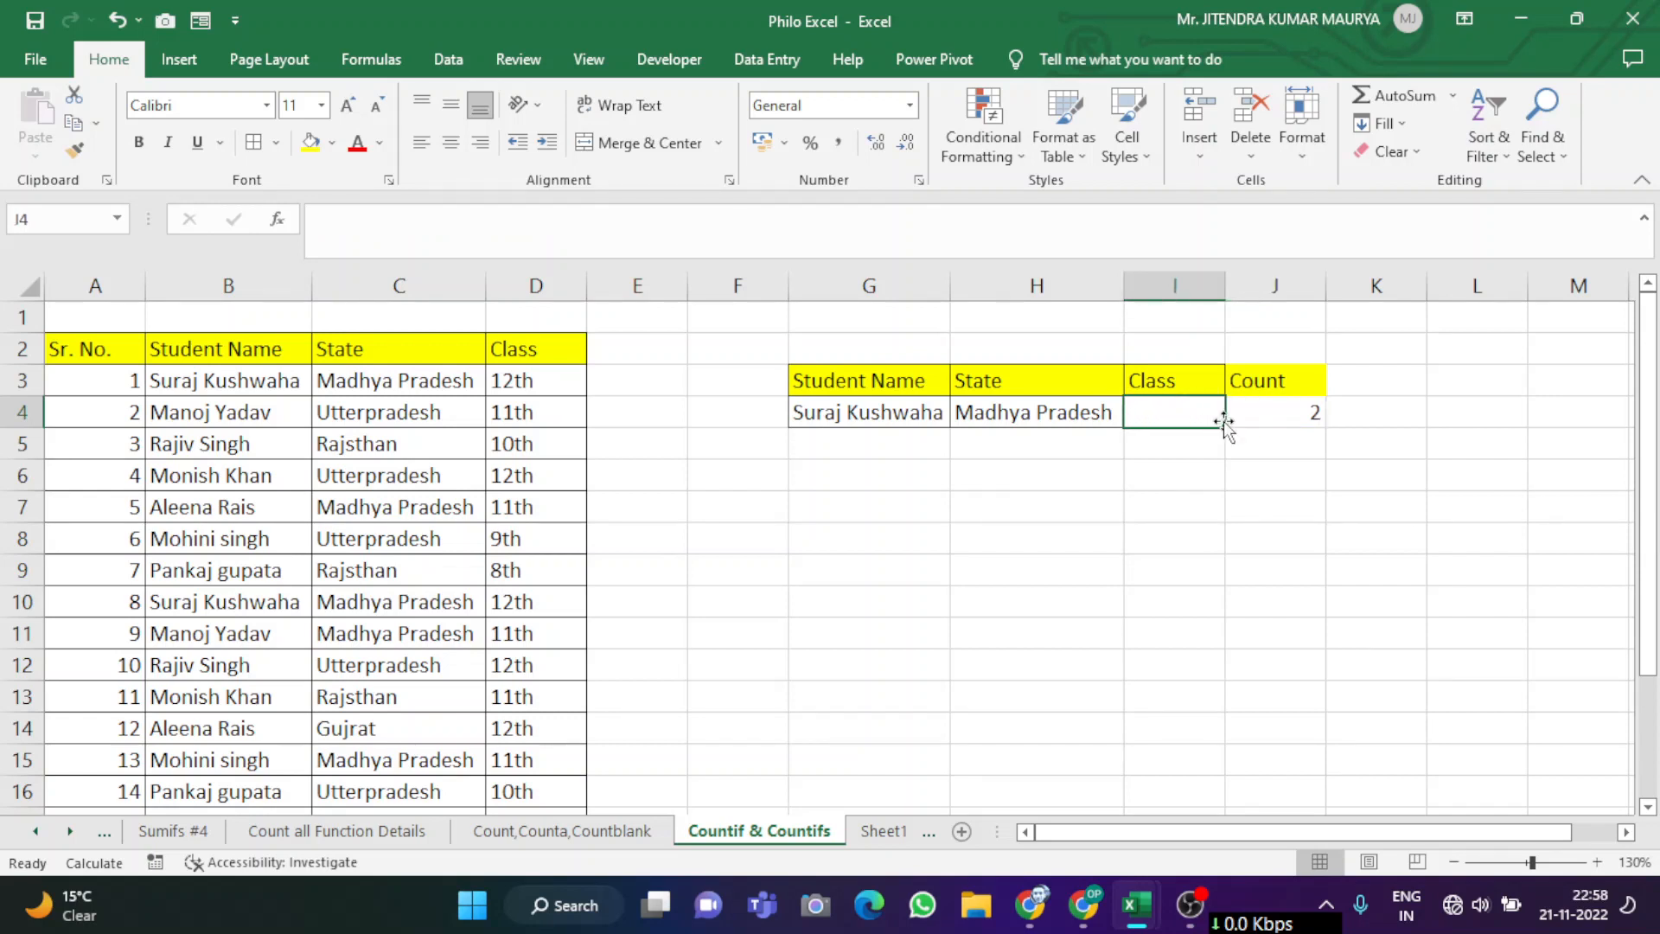
{"action": "left_click", "coordinate": [1254, 417]}
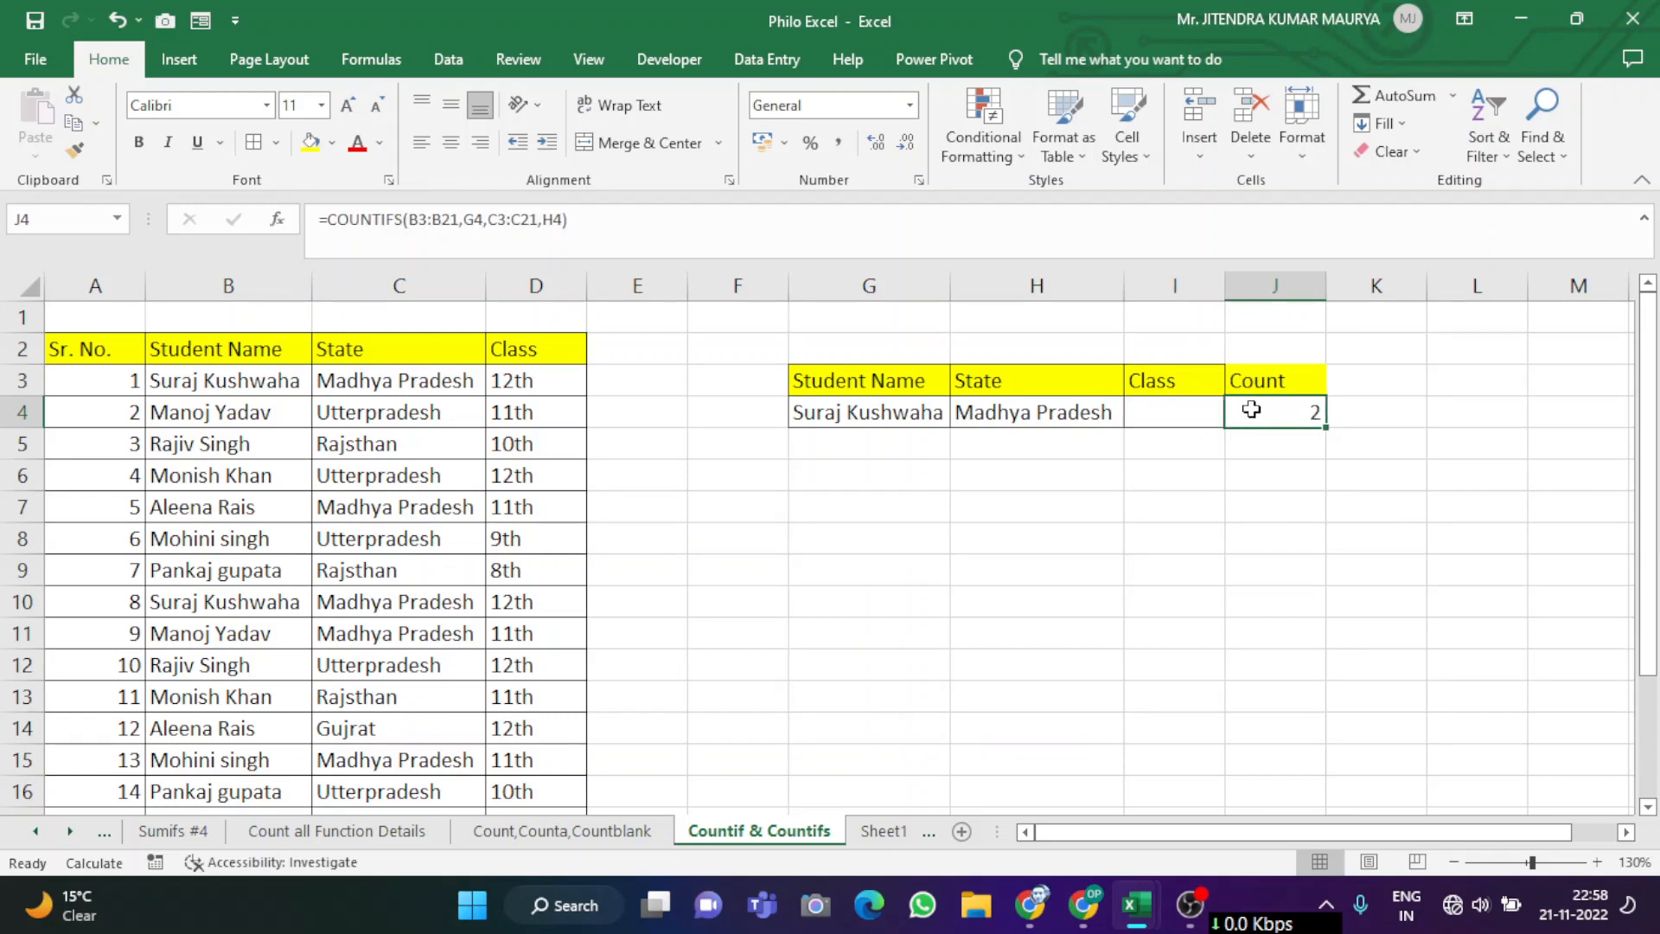
{"action": "key", "text": "F2"}
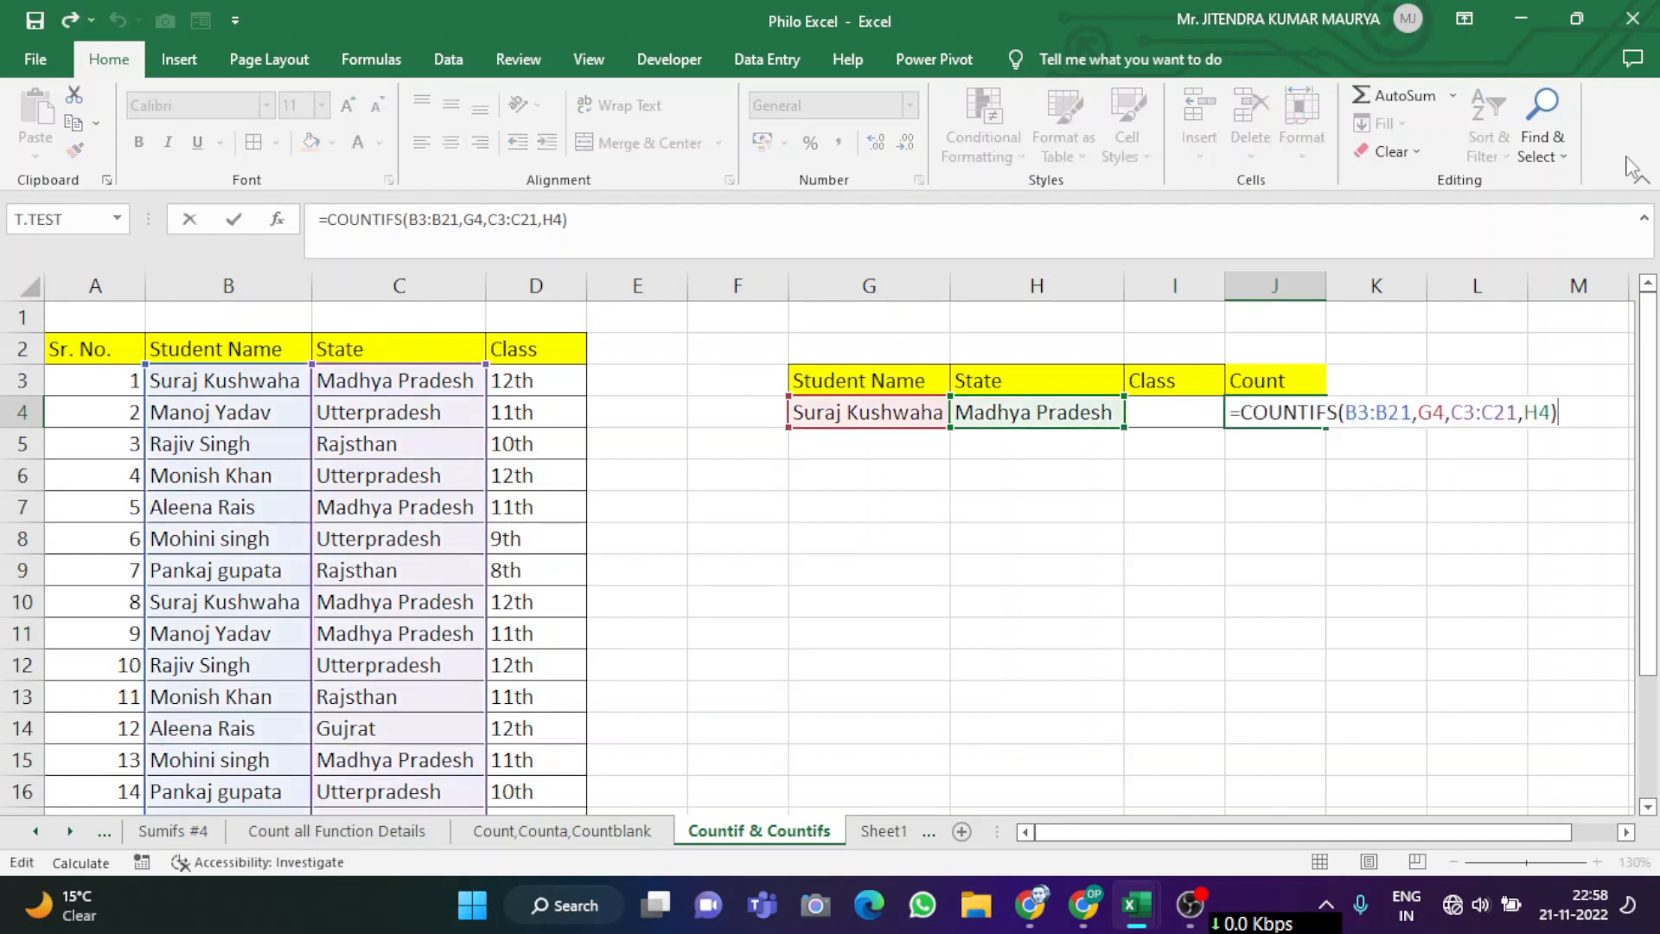
{"action": "key", "text": "BackSpace"}
{"action": "type", "text": ","}
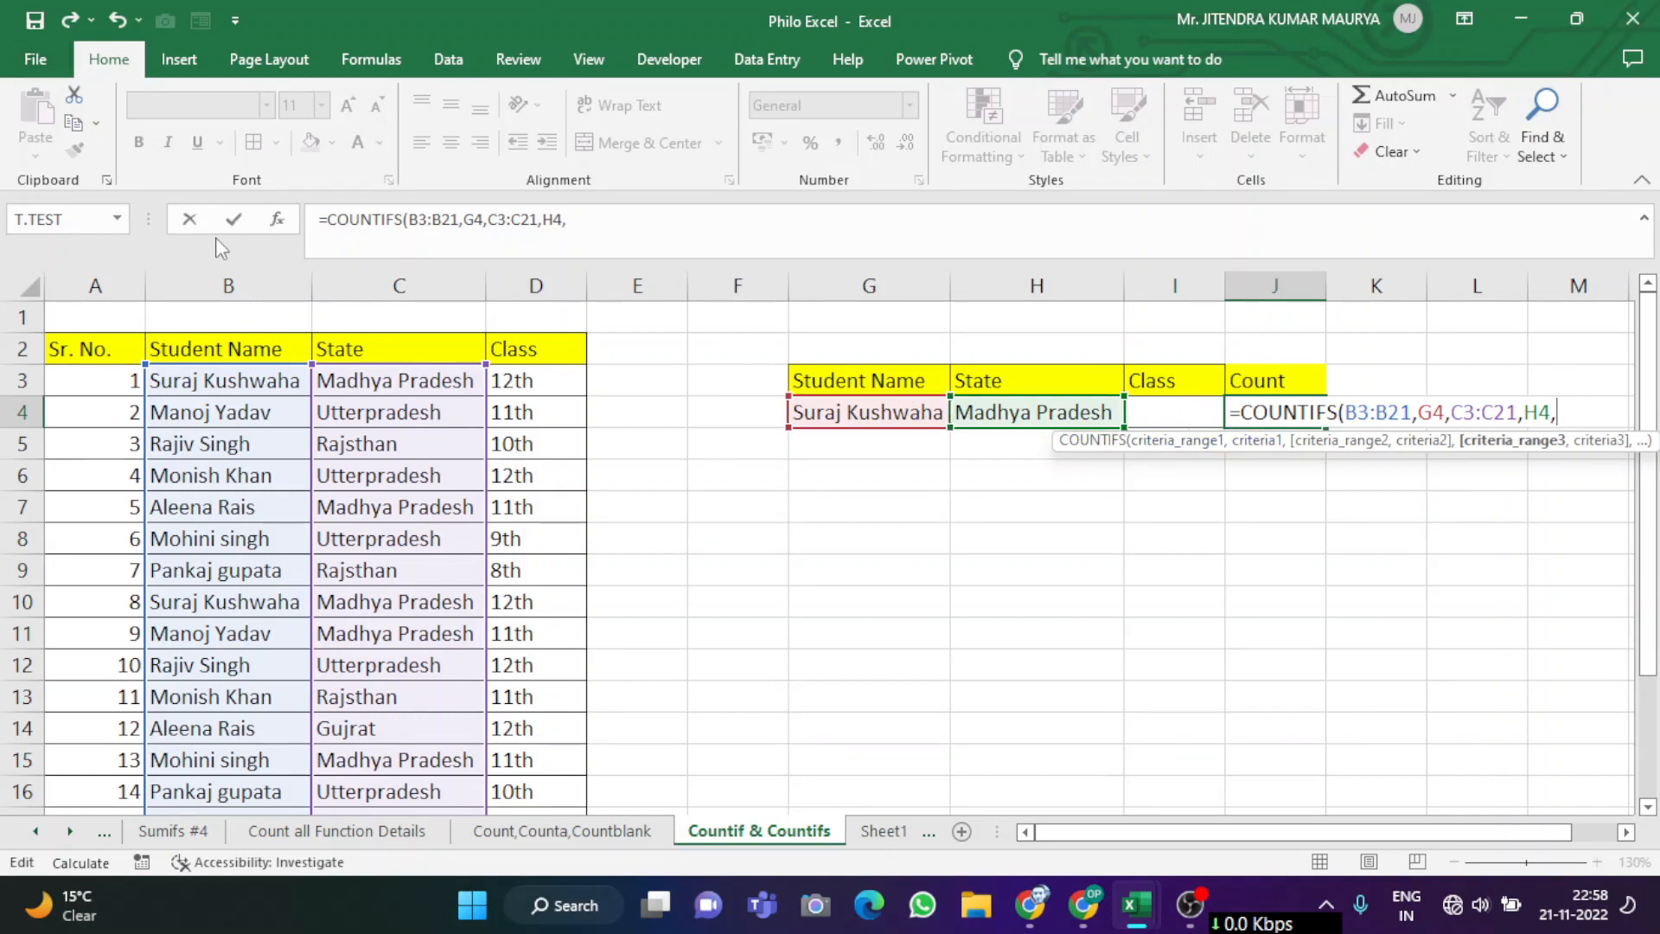
{"action": "left_click", "coordinate": [536, 378]}
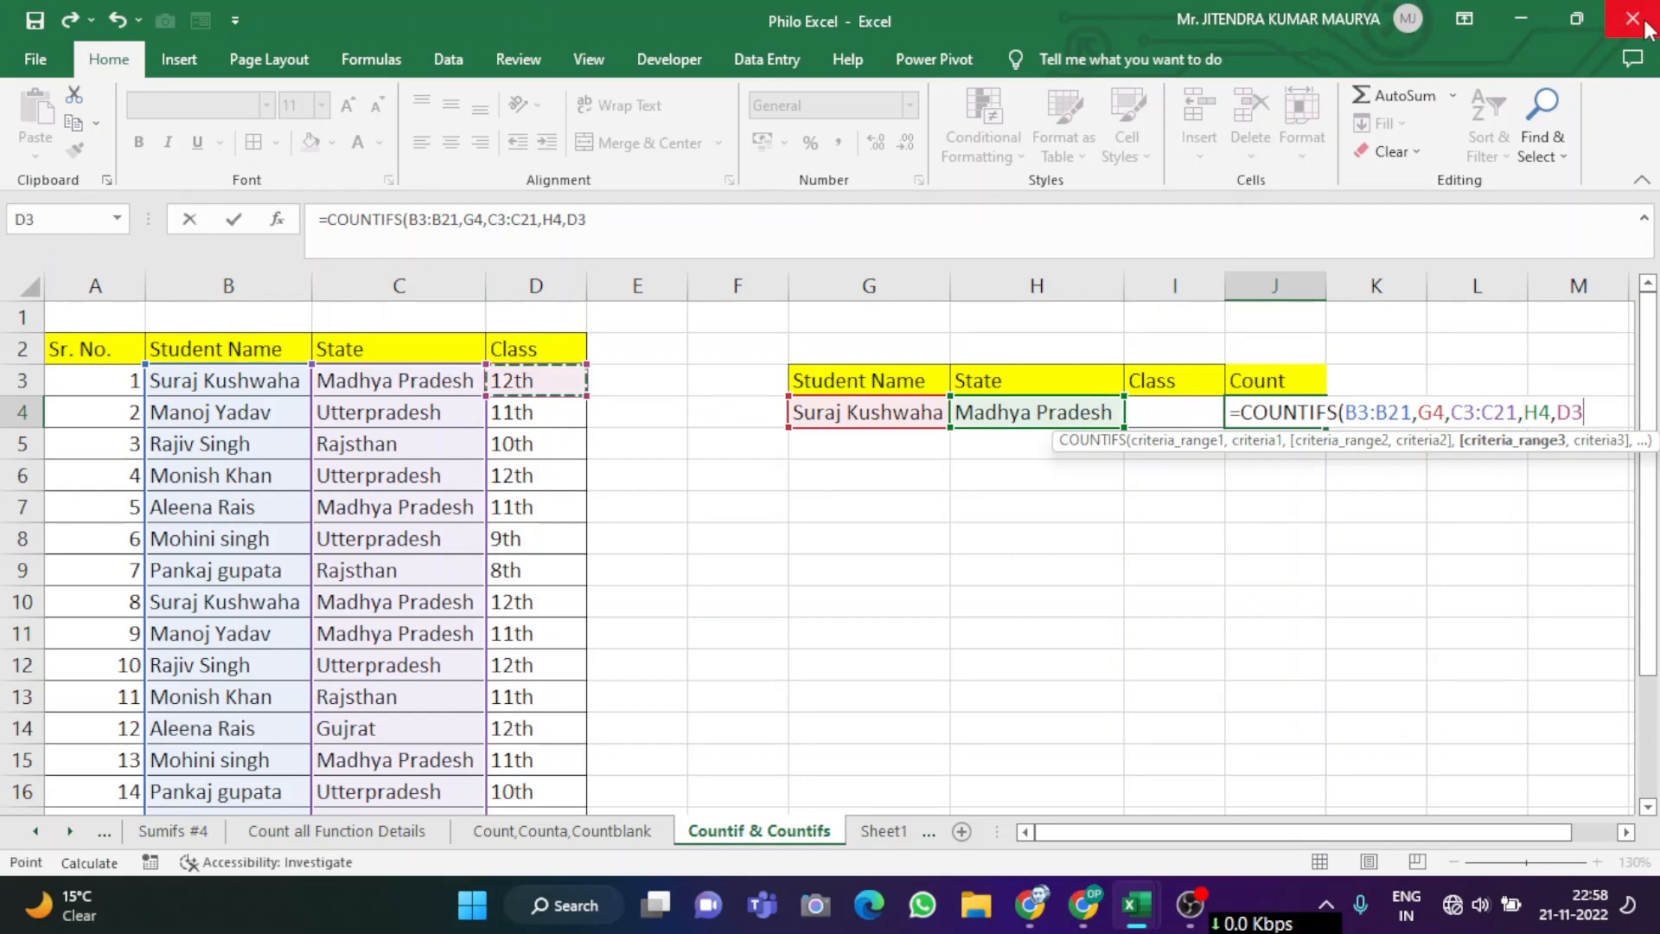
{"action": "key", "text": "ctrl+shift+Down"}
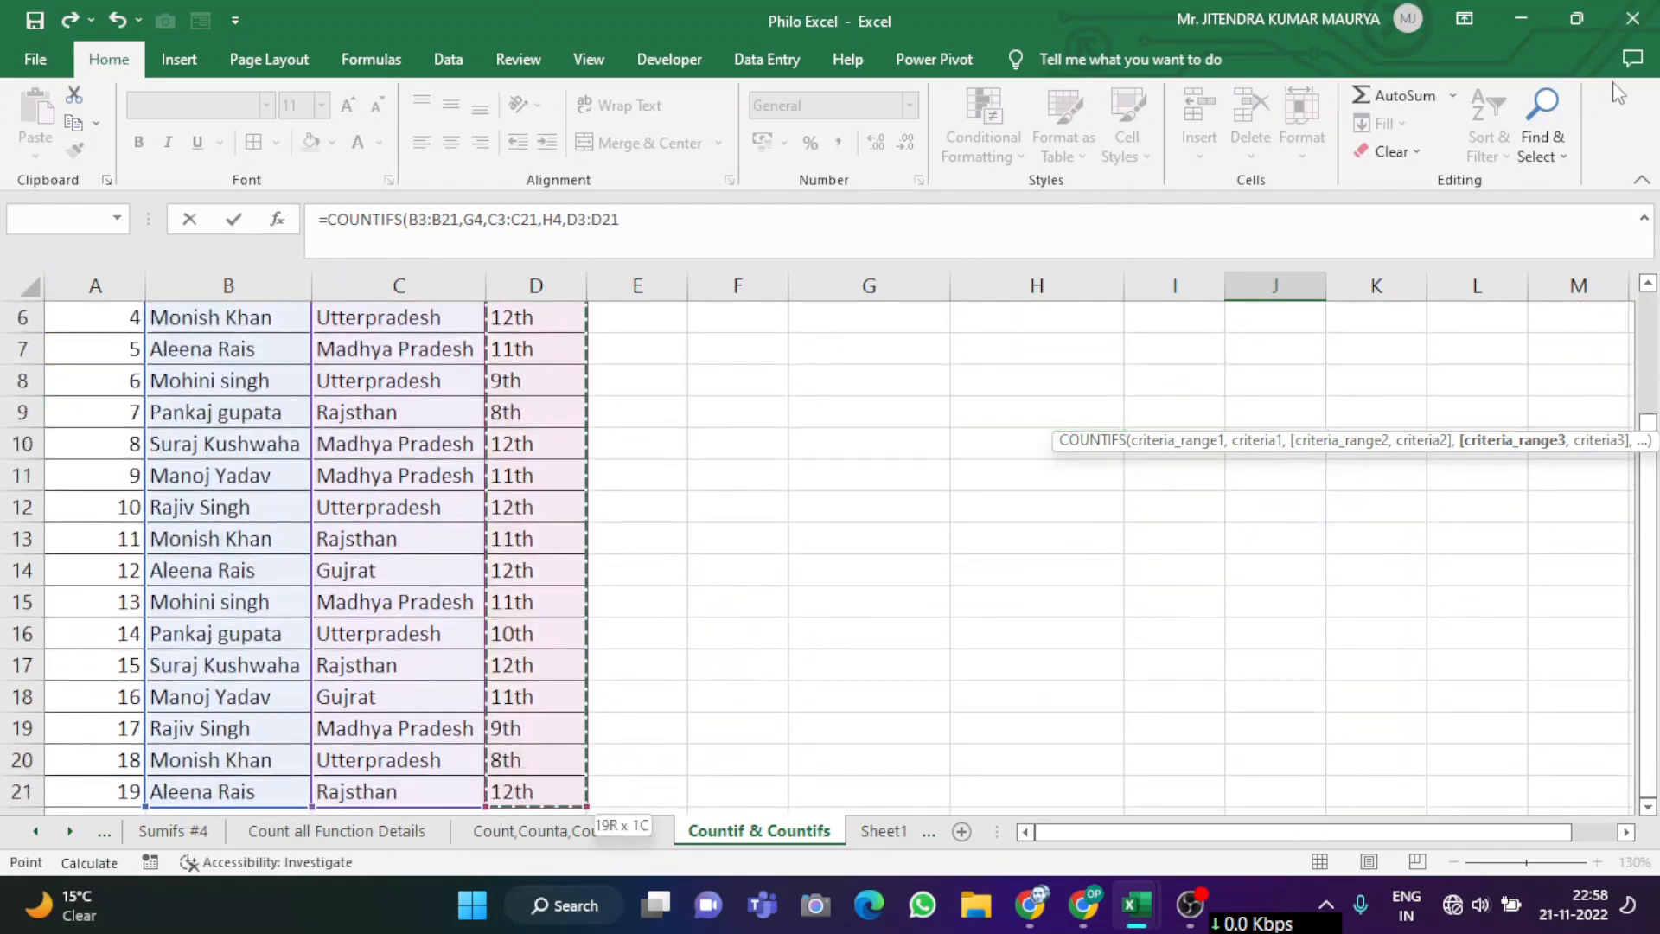
{"action": "scroll", "coordinate": [895, 640], "scroll_direction": "up", "scroll_amount": 2}
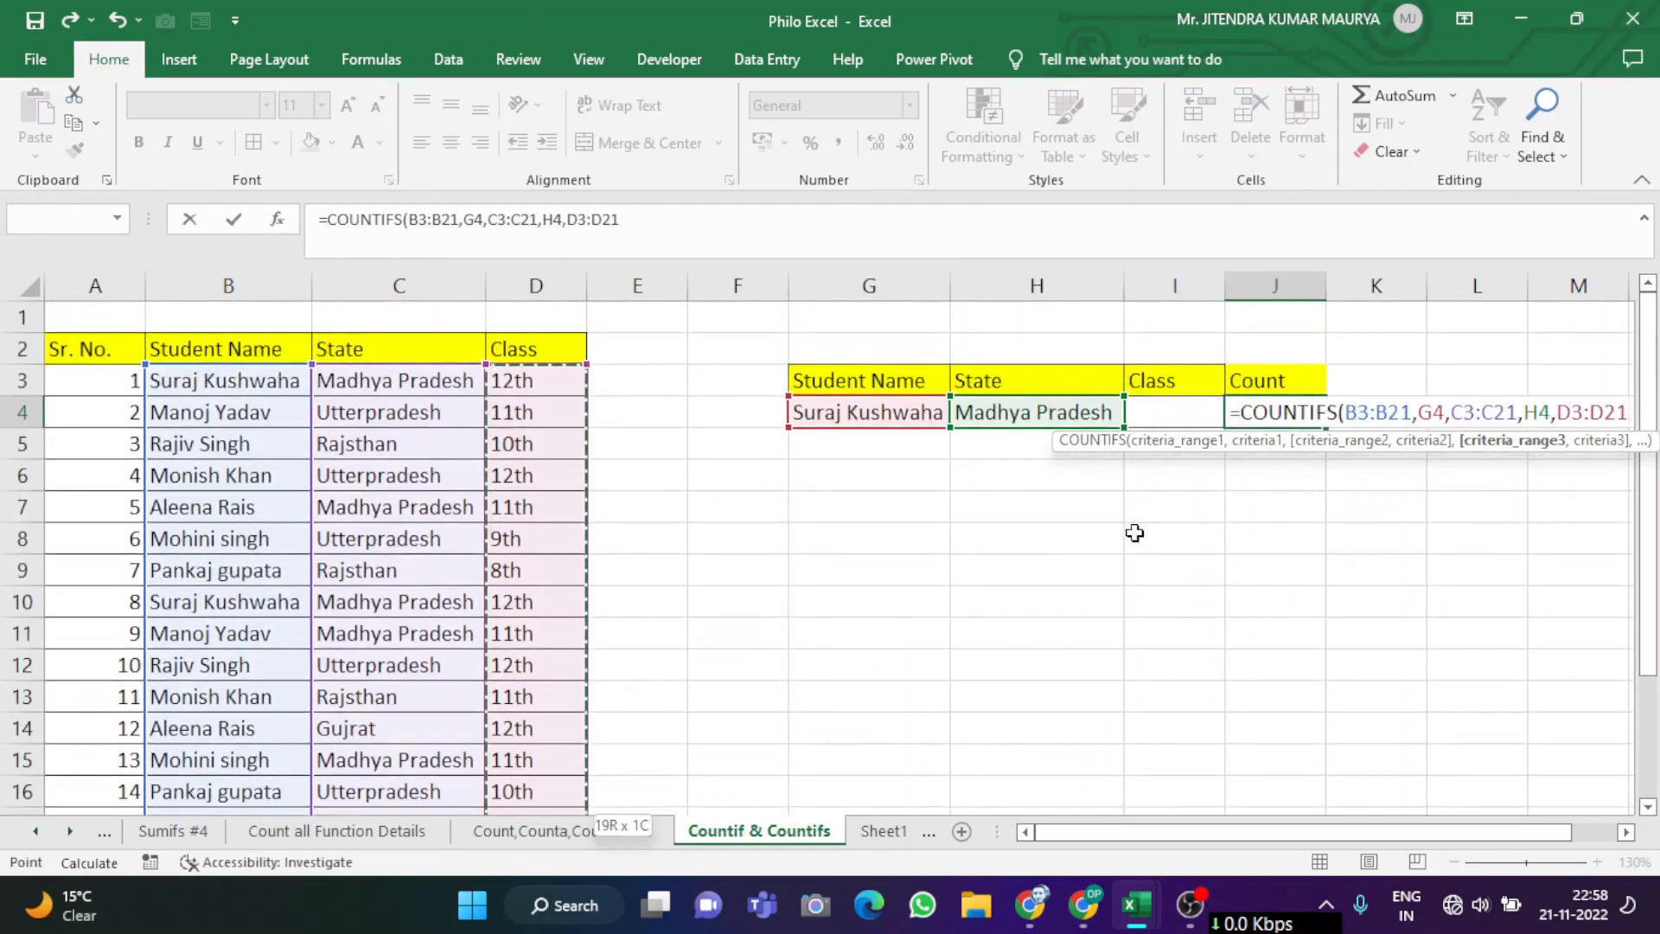
{"action": "type", "text": ","}
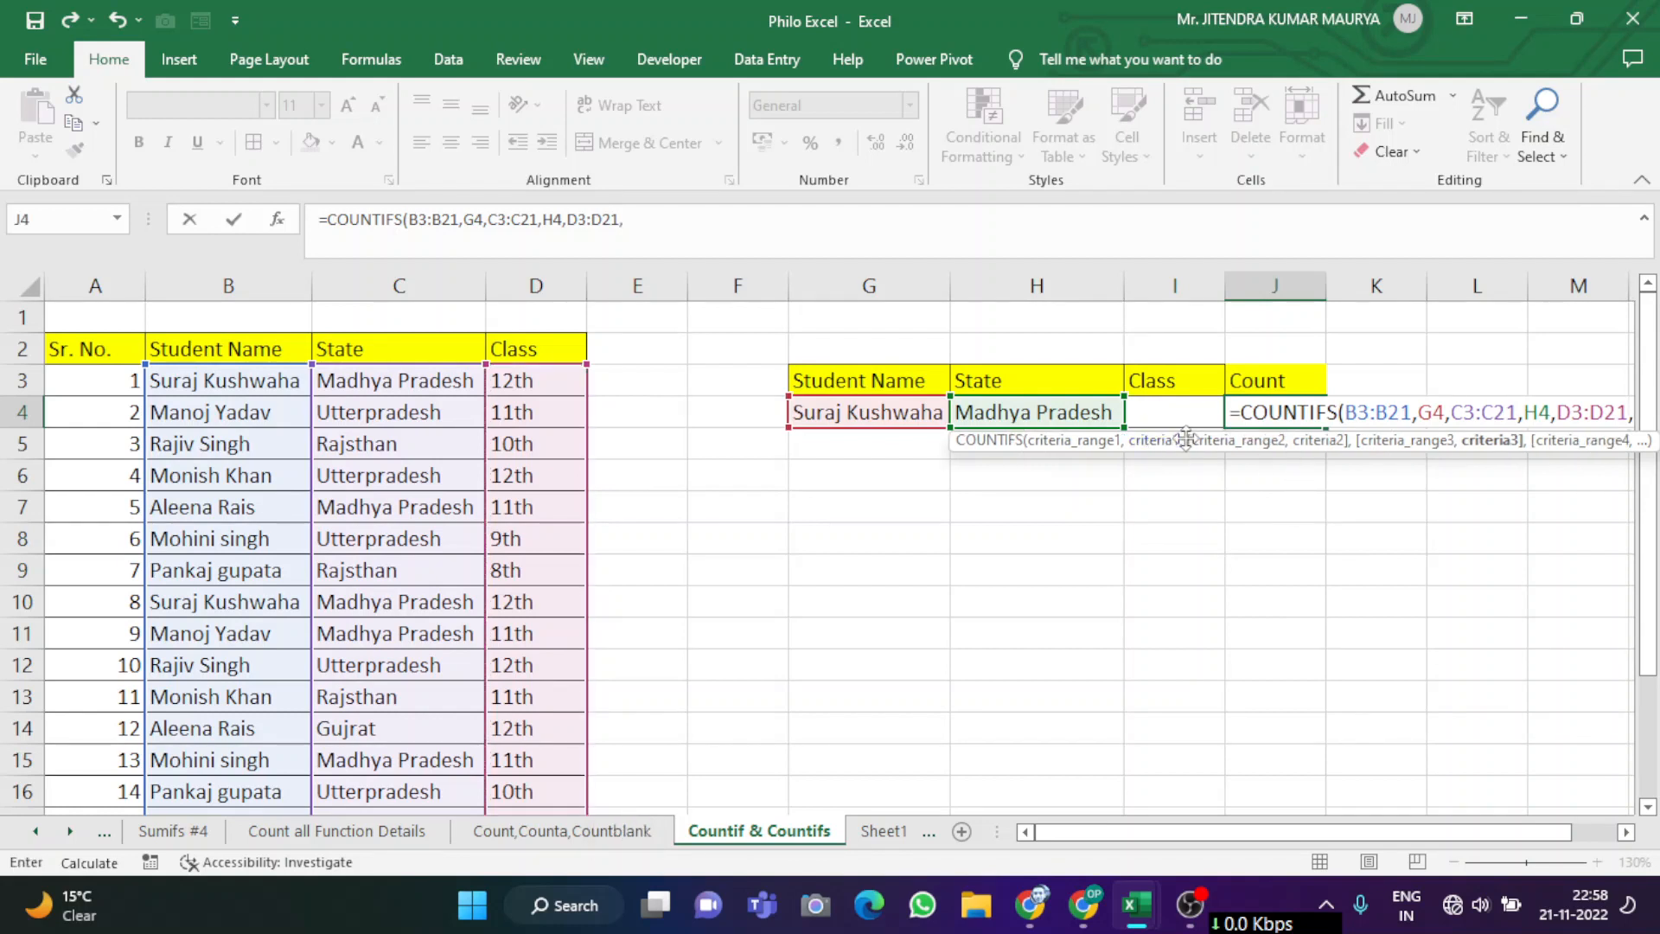
{"action": "left_click_drag", "start_coordinate": [1172, 450], "coordinate": [1172, 564]}
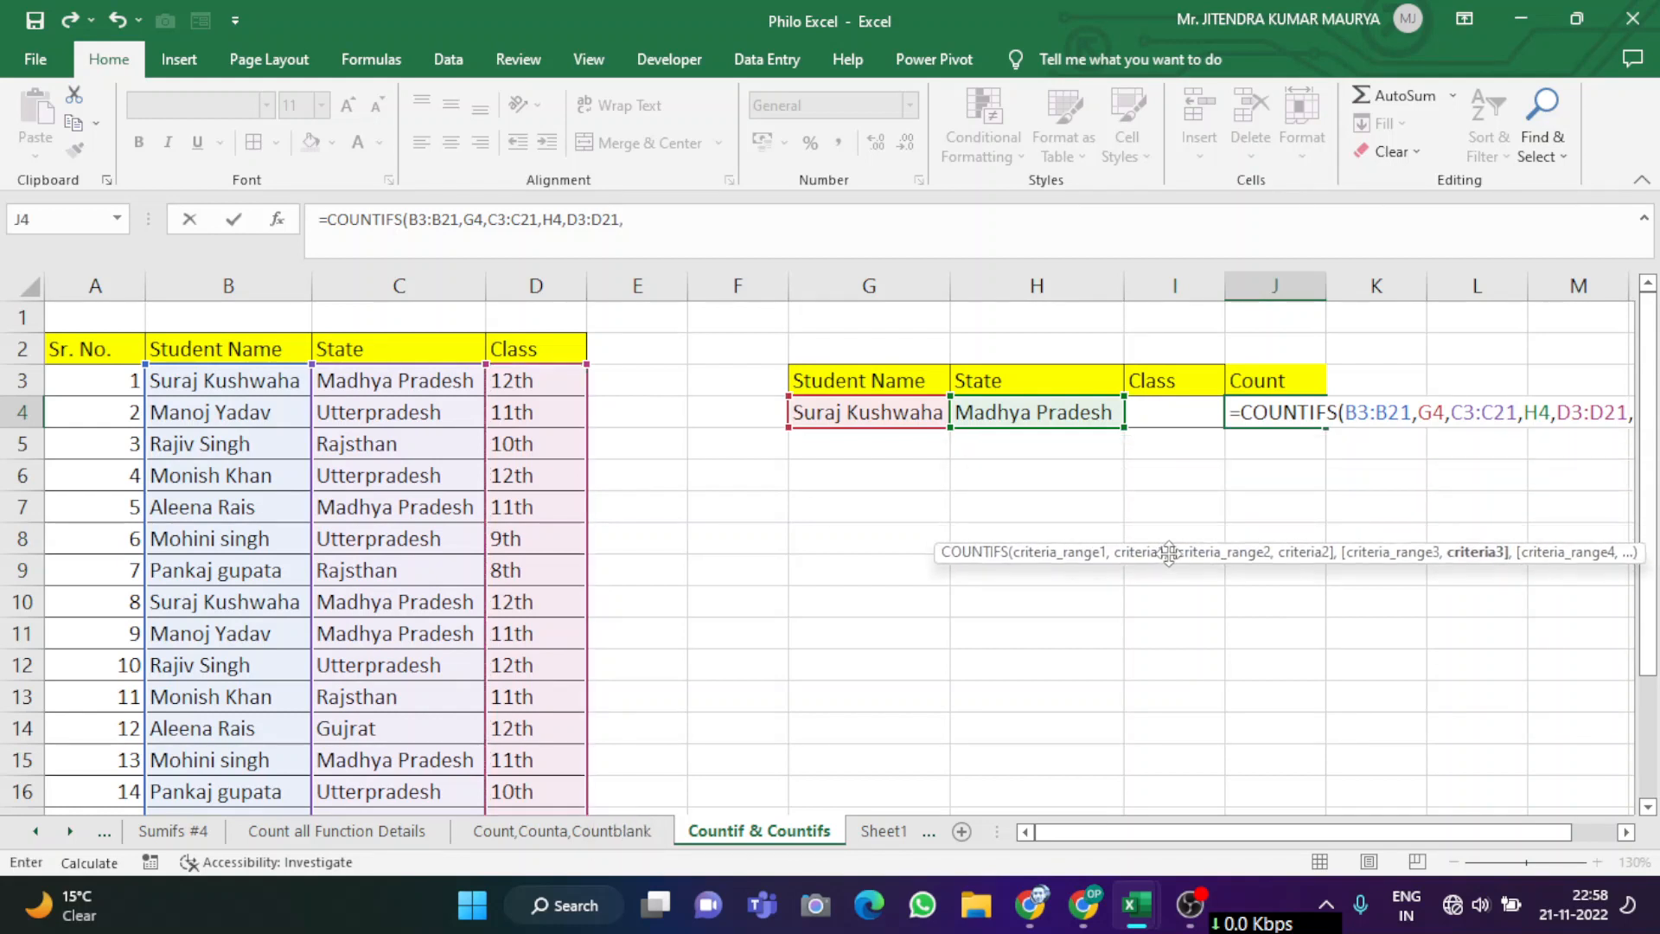
{"action": "left_click", "coordinate": [1185, 417]}
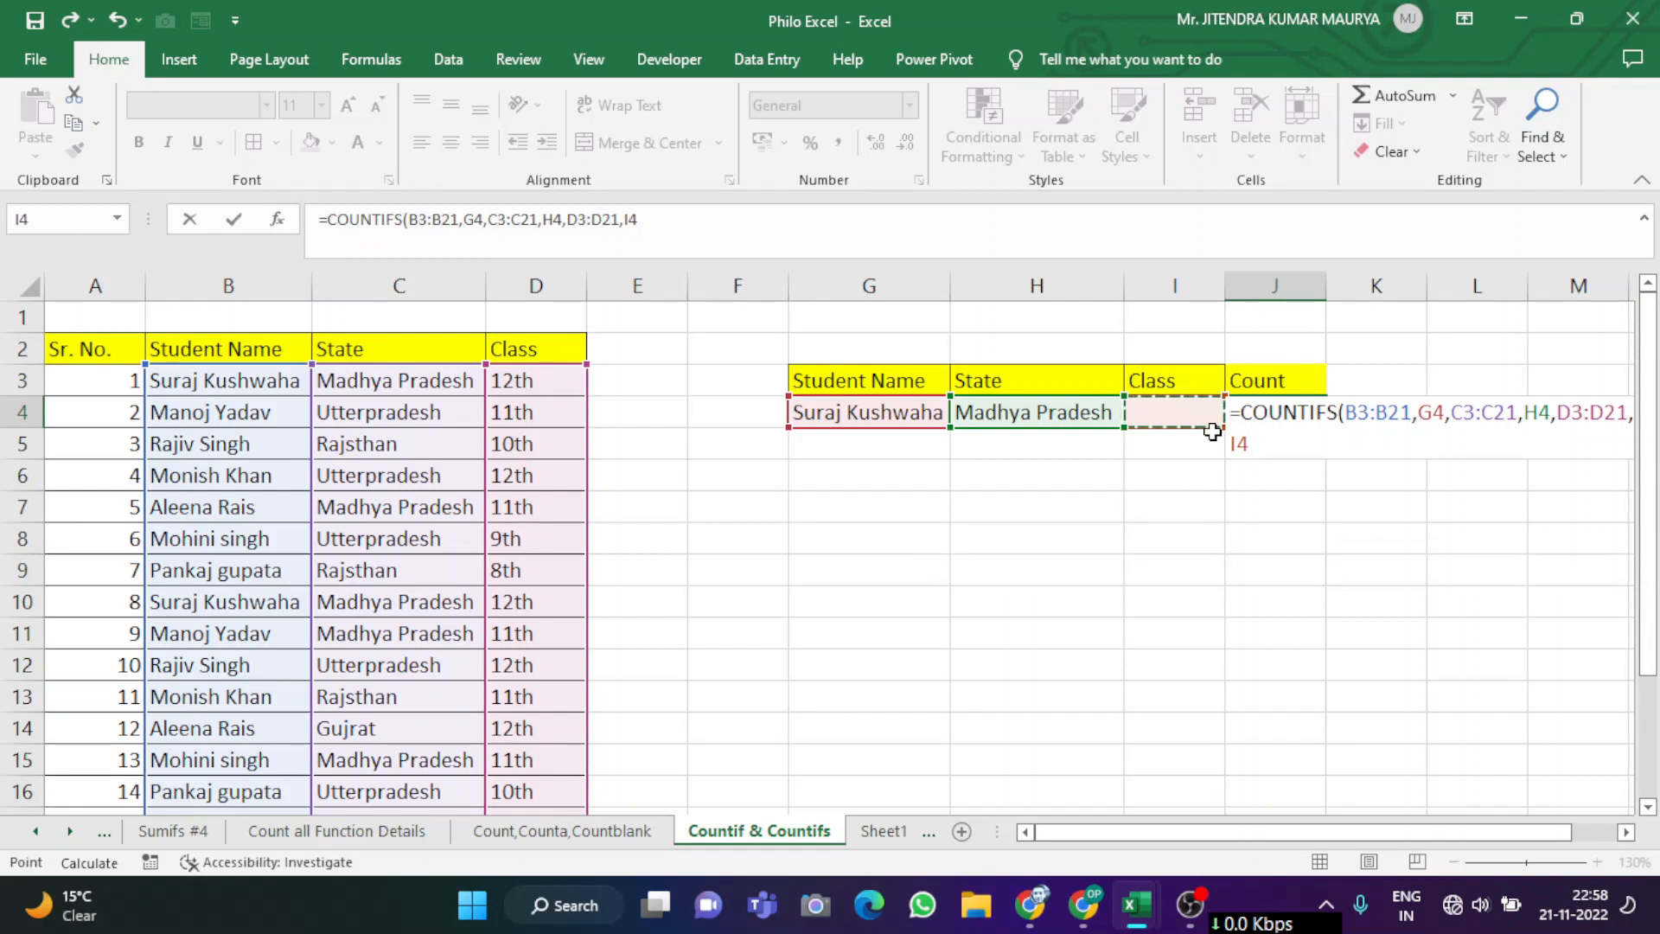
{"action": "key", "text": "Return"}
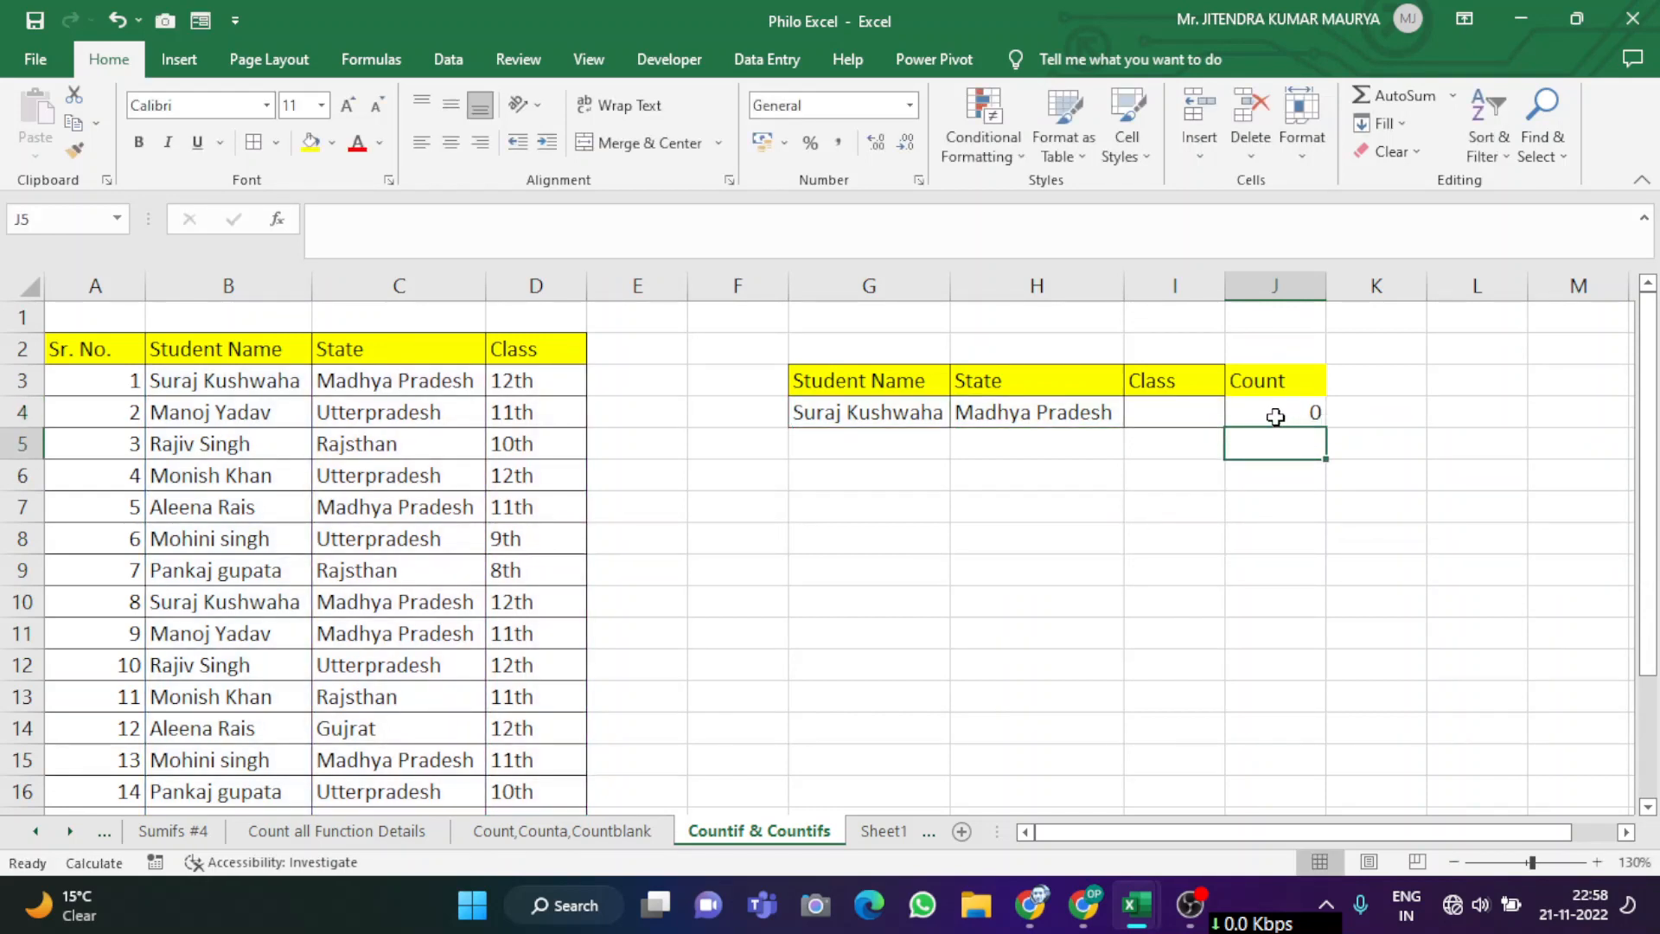
Step: Copy the class 12th from D3 into the Class criteria cell I4
{"action": "left_click", "coordinate": [1176, 409]}
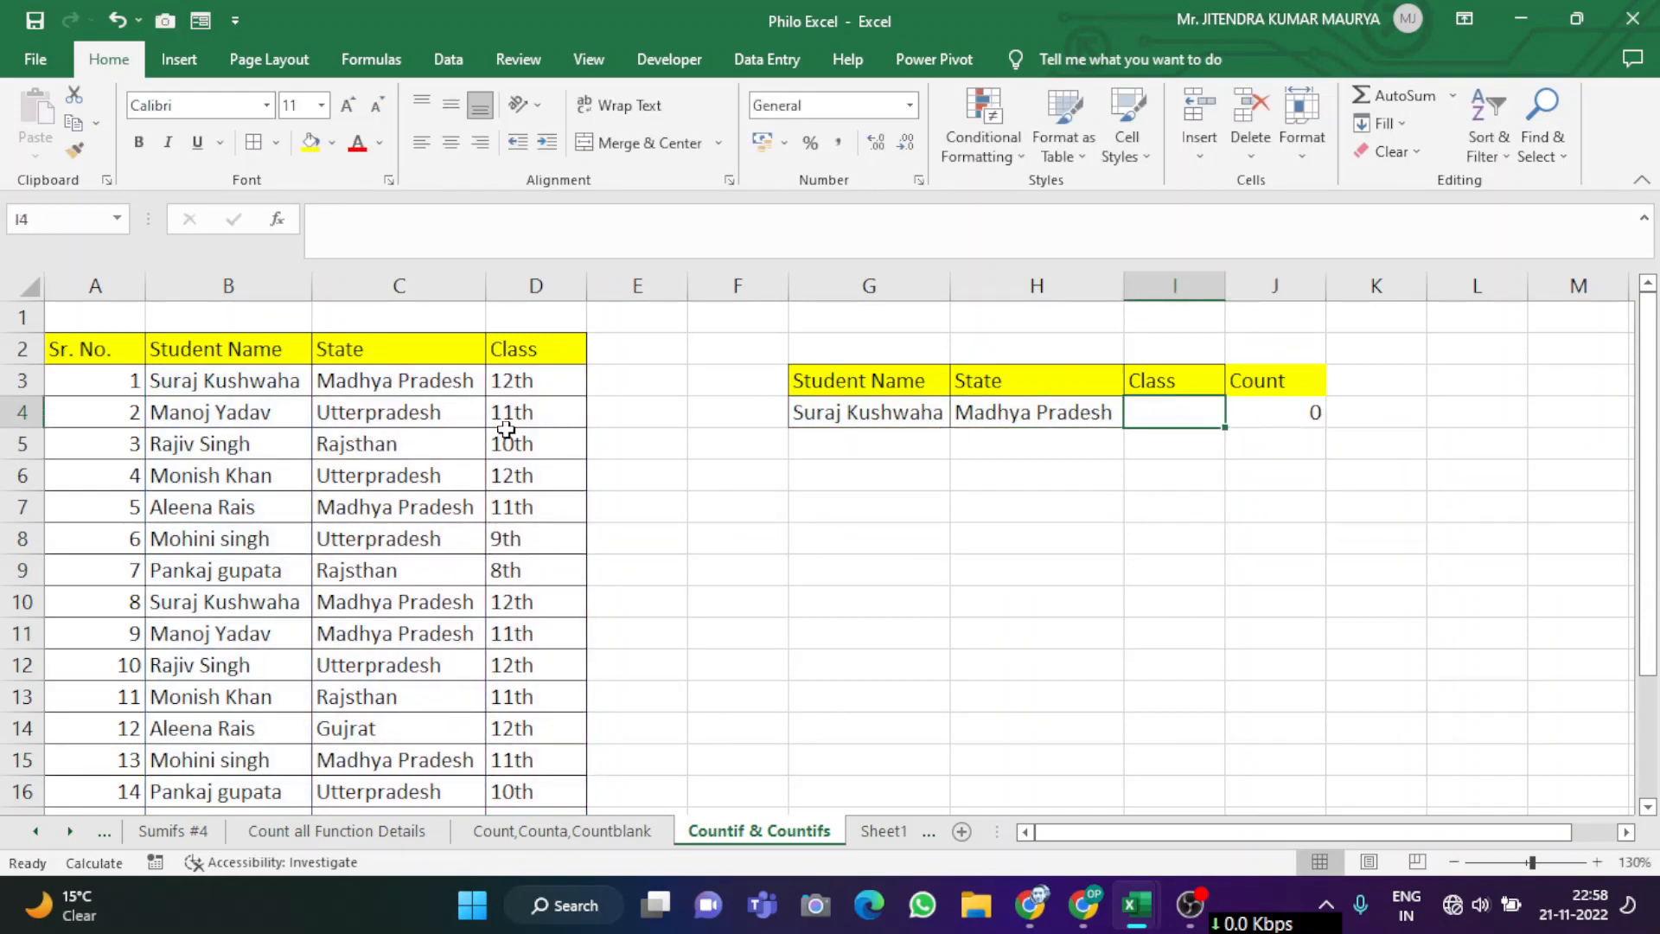
{"action": "left_click", "coordinate": [538, 385]}
{"action": "left_click_drag", "start_coordinate": [584, 389], "coordinate": [1165, 420]}
Step: Replace the Class criteria in I4 with 11th, copied from D4
{"action": "left_click", "coordinate": [554, 412]}
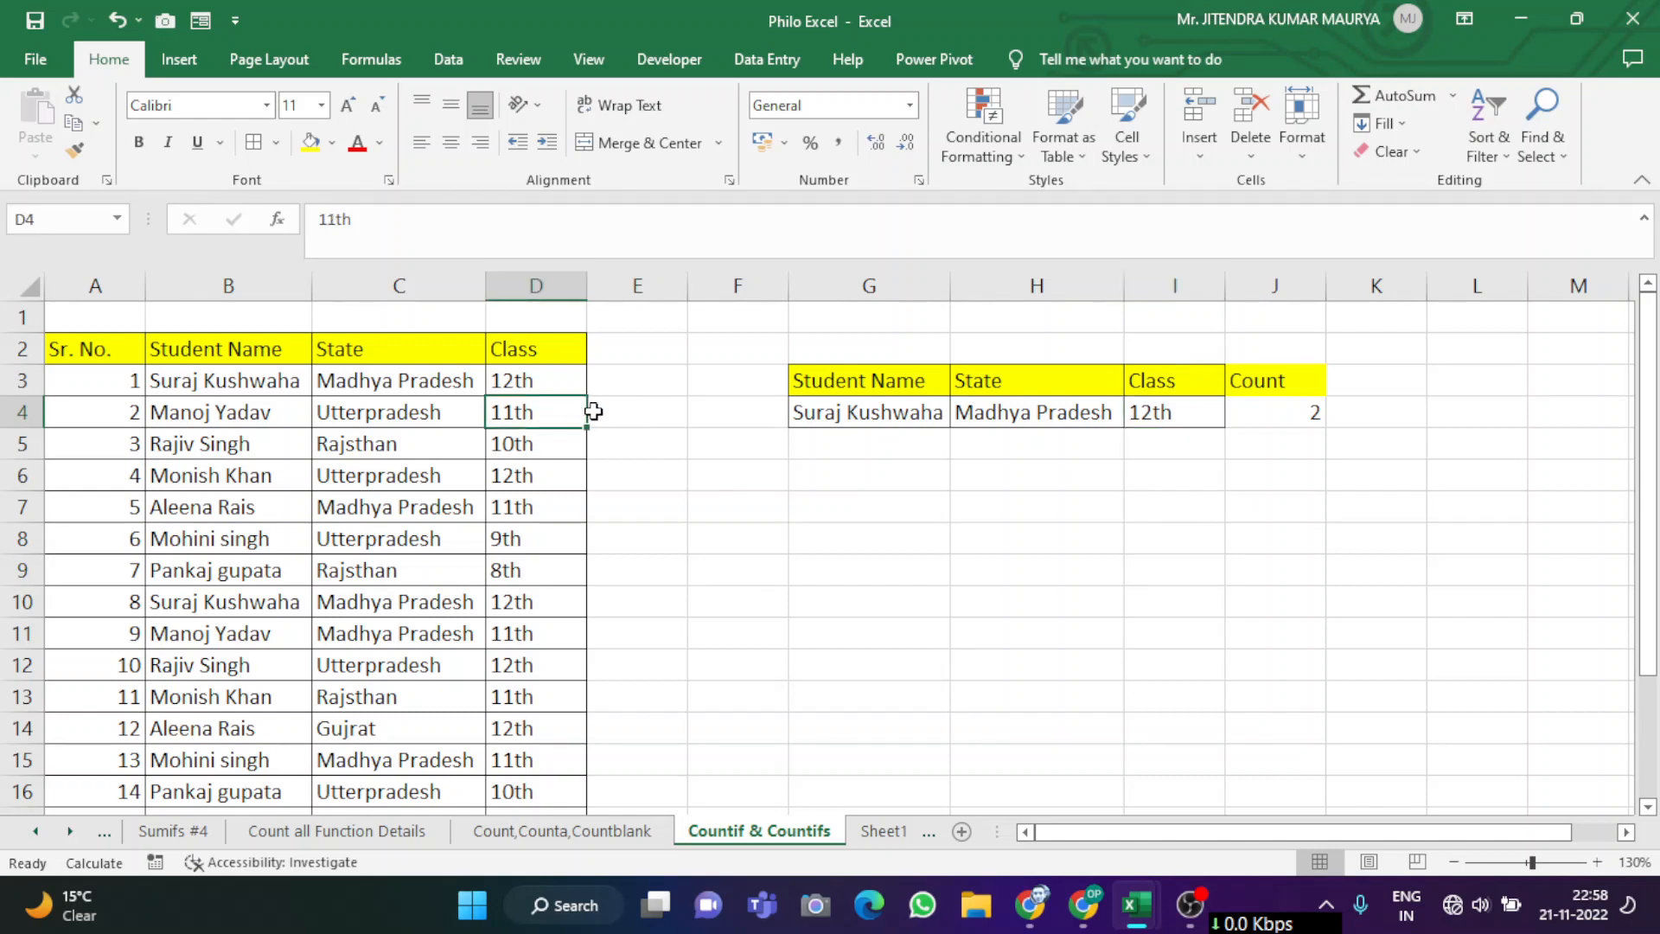
{"action": "left_click_drag", "start_coordinate": [593, 411], "coordinate": [1183, 427]}
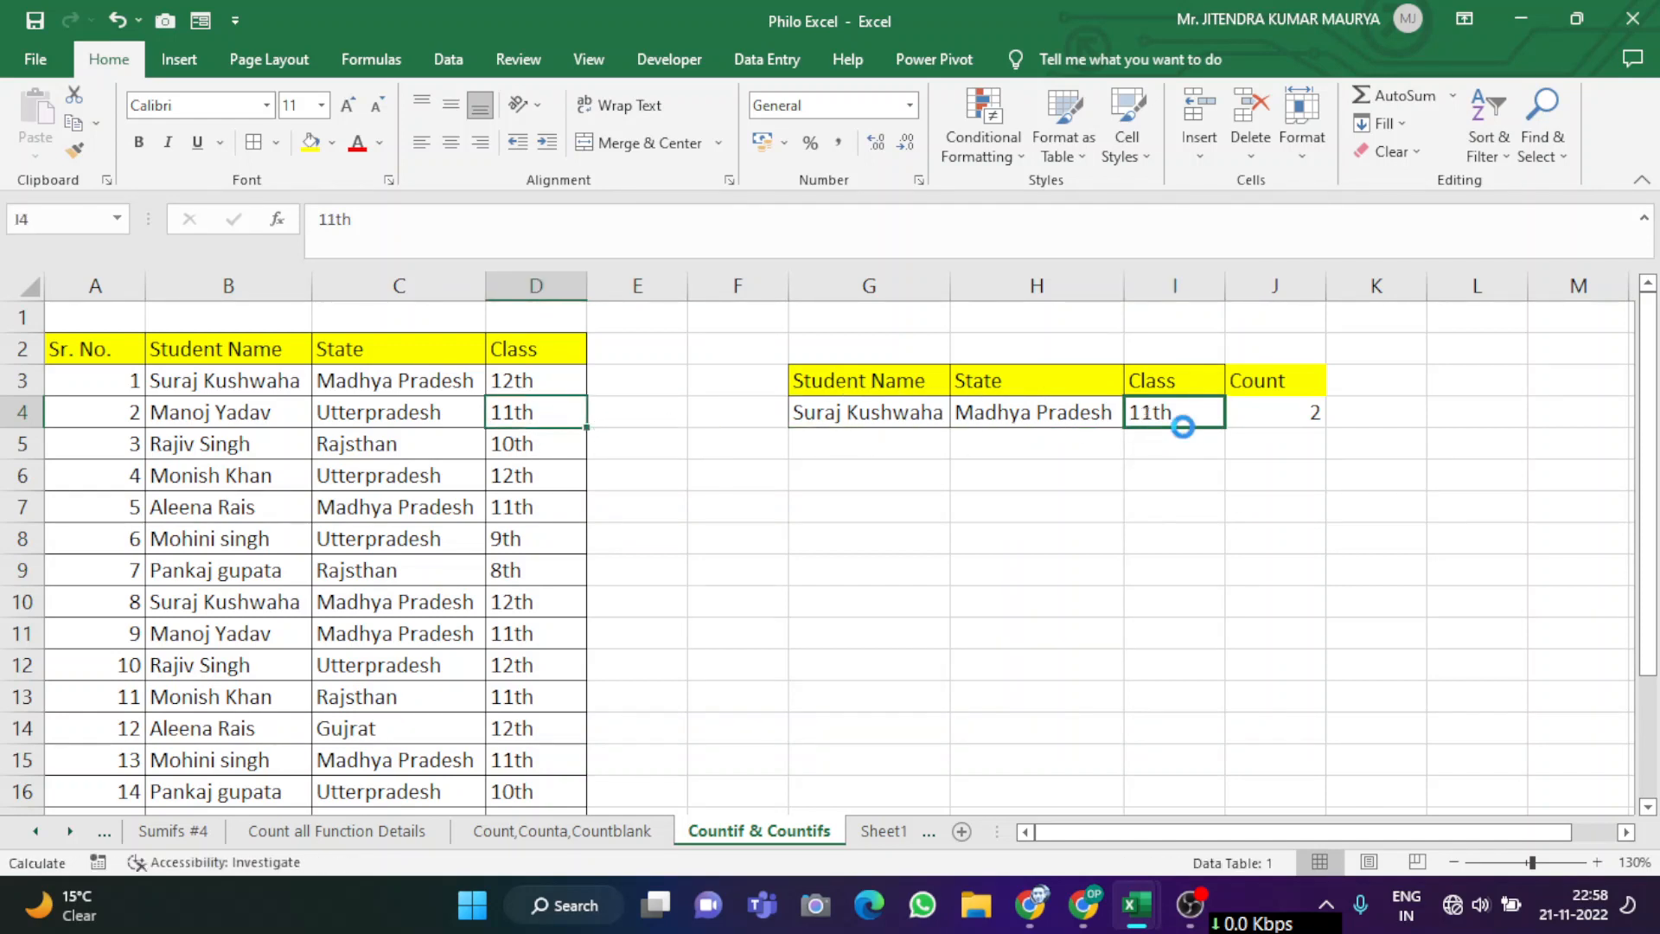
{"action": "left_click", "coordinate": [1183, 505]}
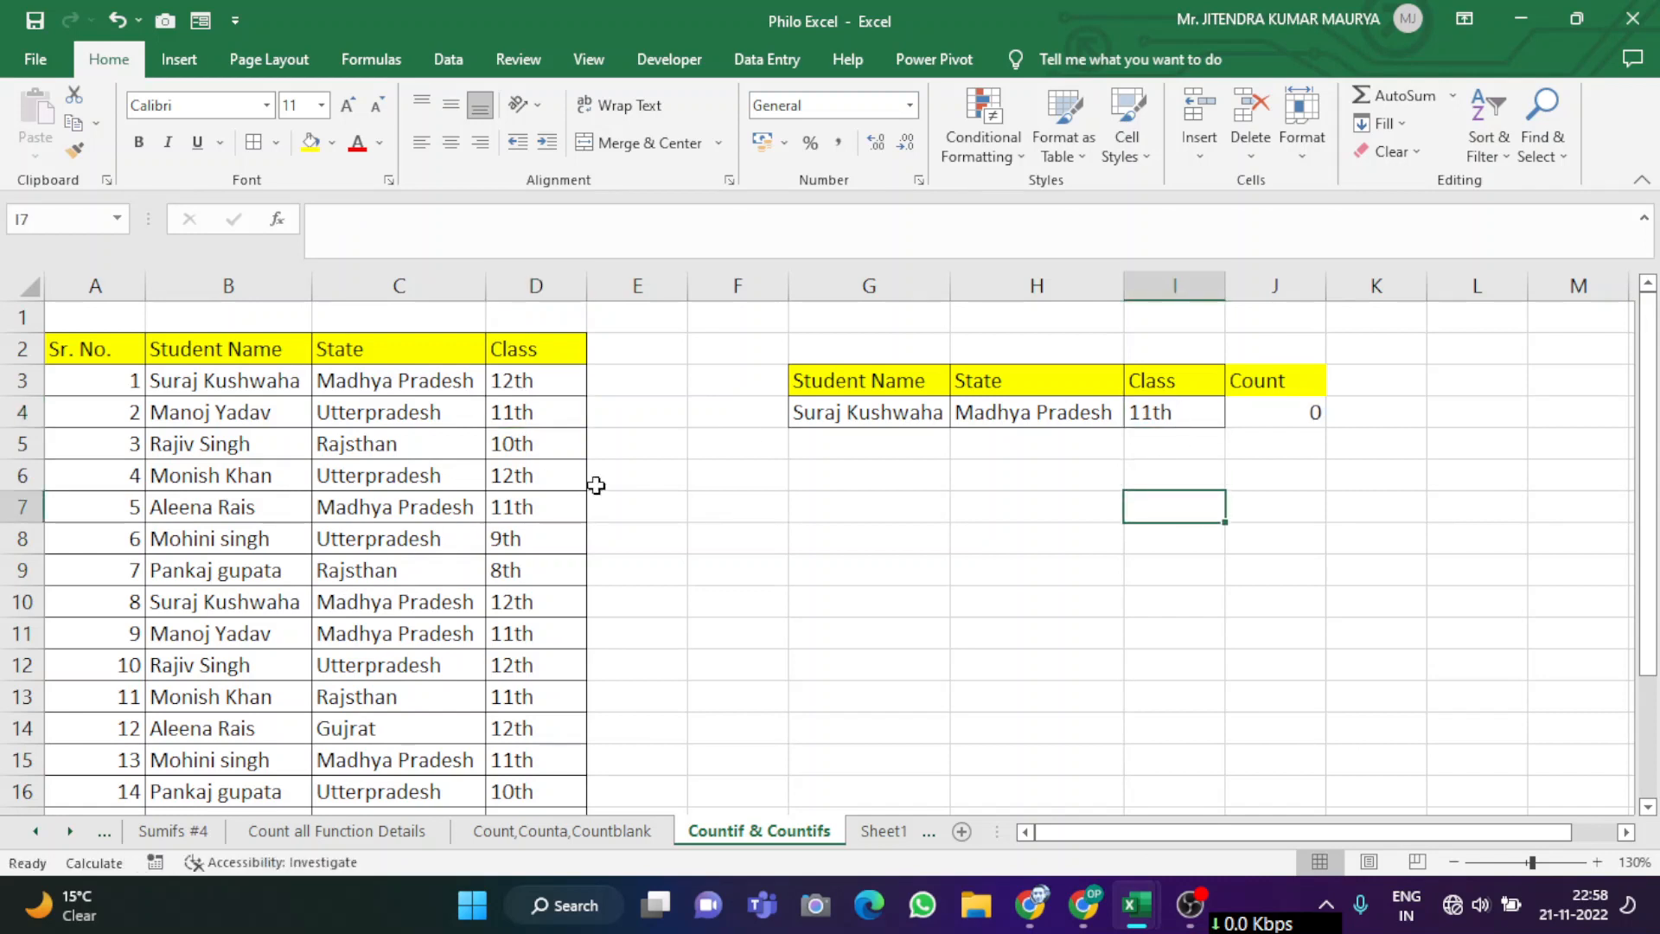
Step: Replace the Class criteria in I4 with 9th, copied from D8
{"action": "left_click", "coordinate": [545, 541]}
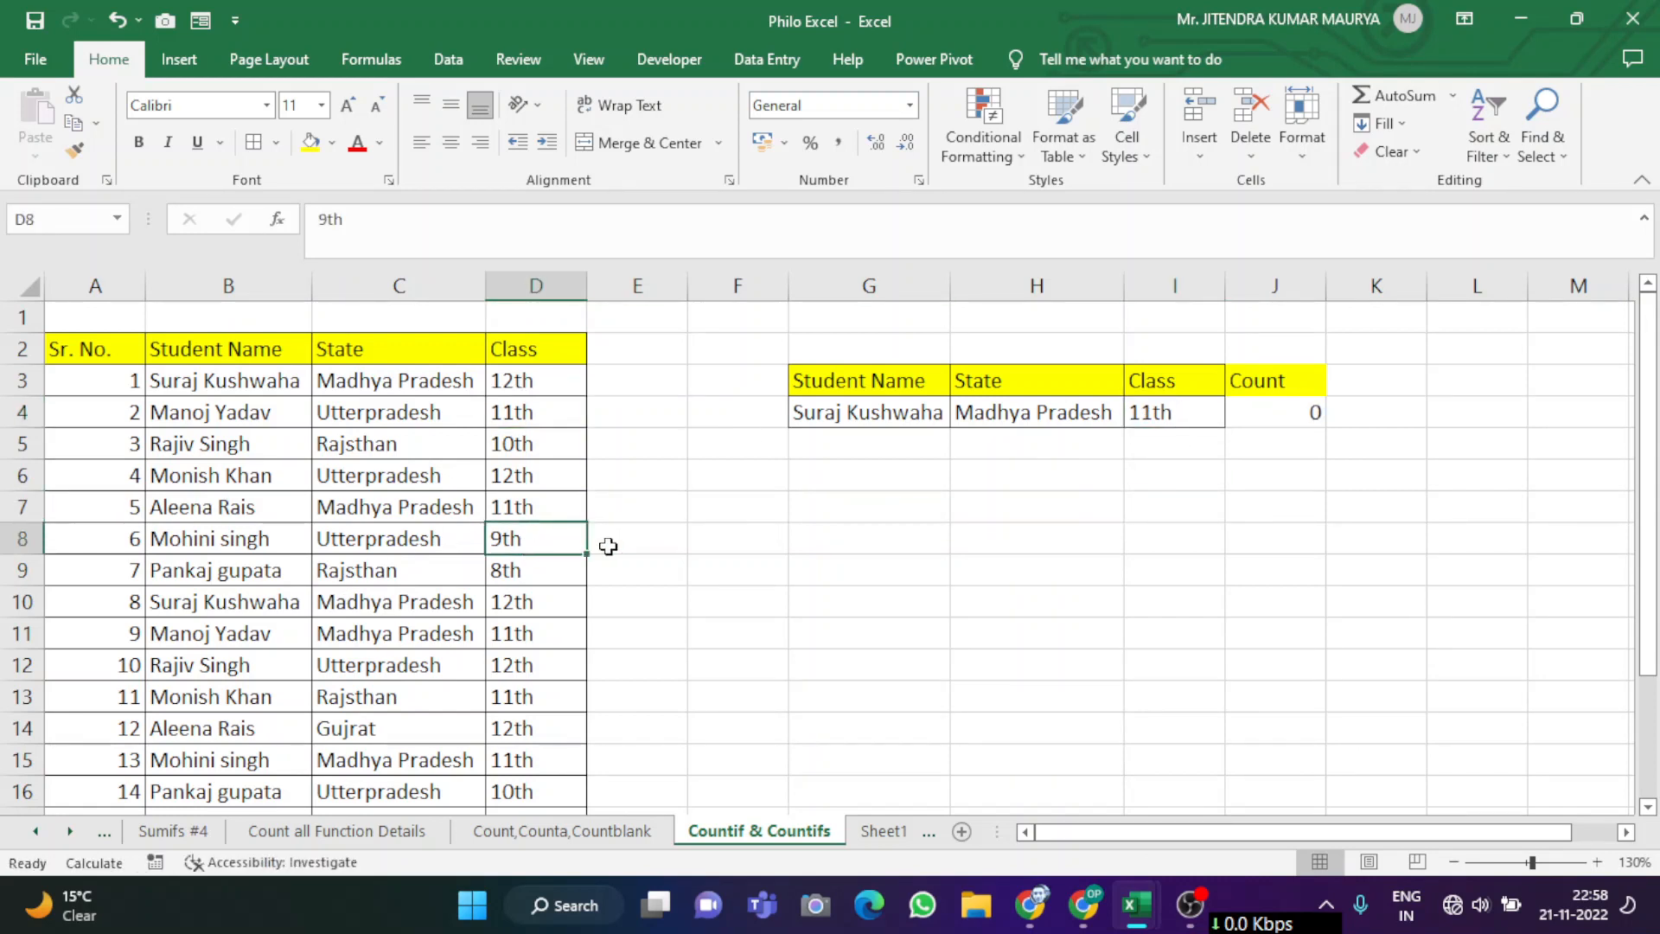
{"action": "left_click_drag", "start_coordinate": [590, 541], "coordinate": [1204, 411]}
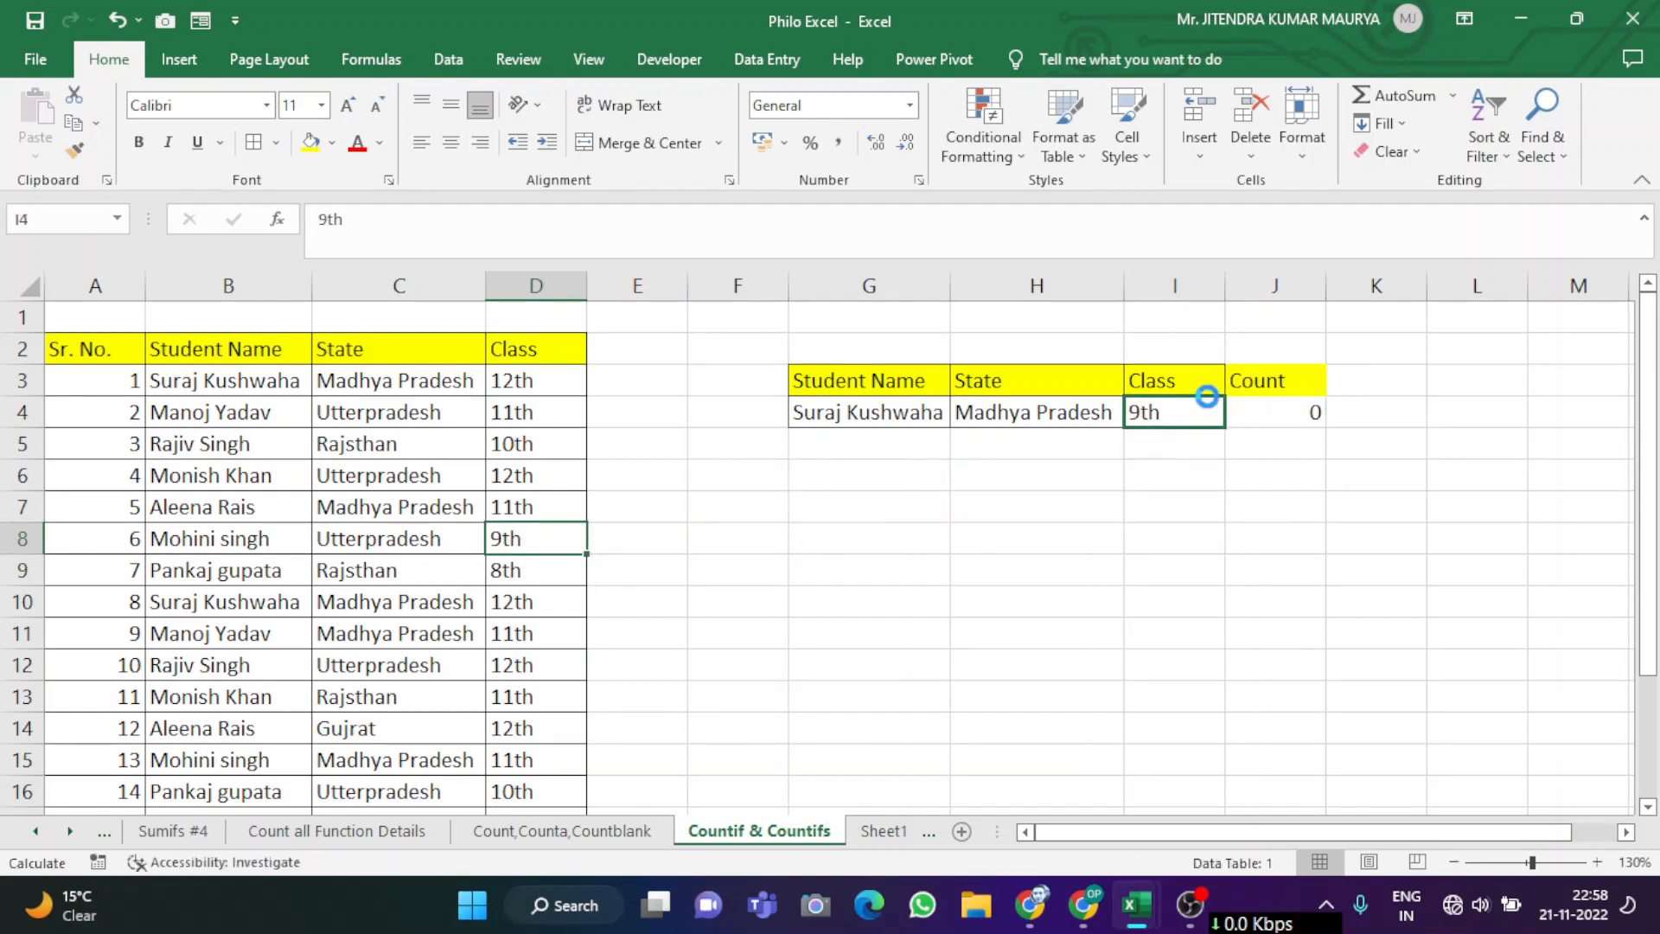
{"action": "left_click", "coordinate": [1245, 472]}
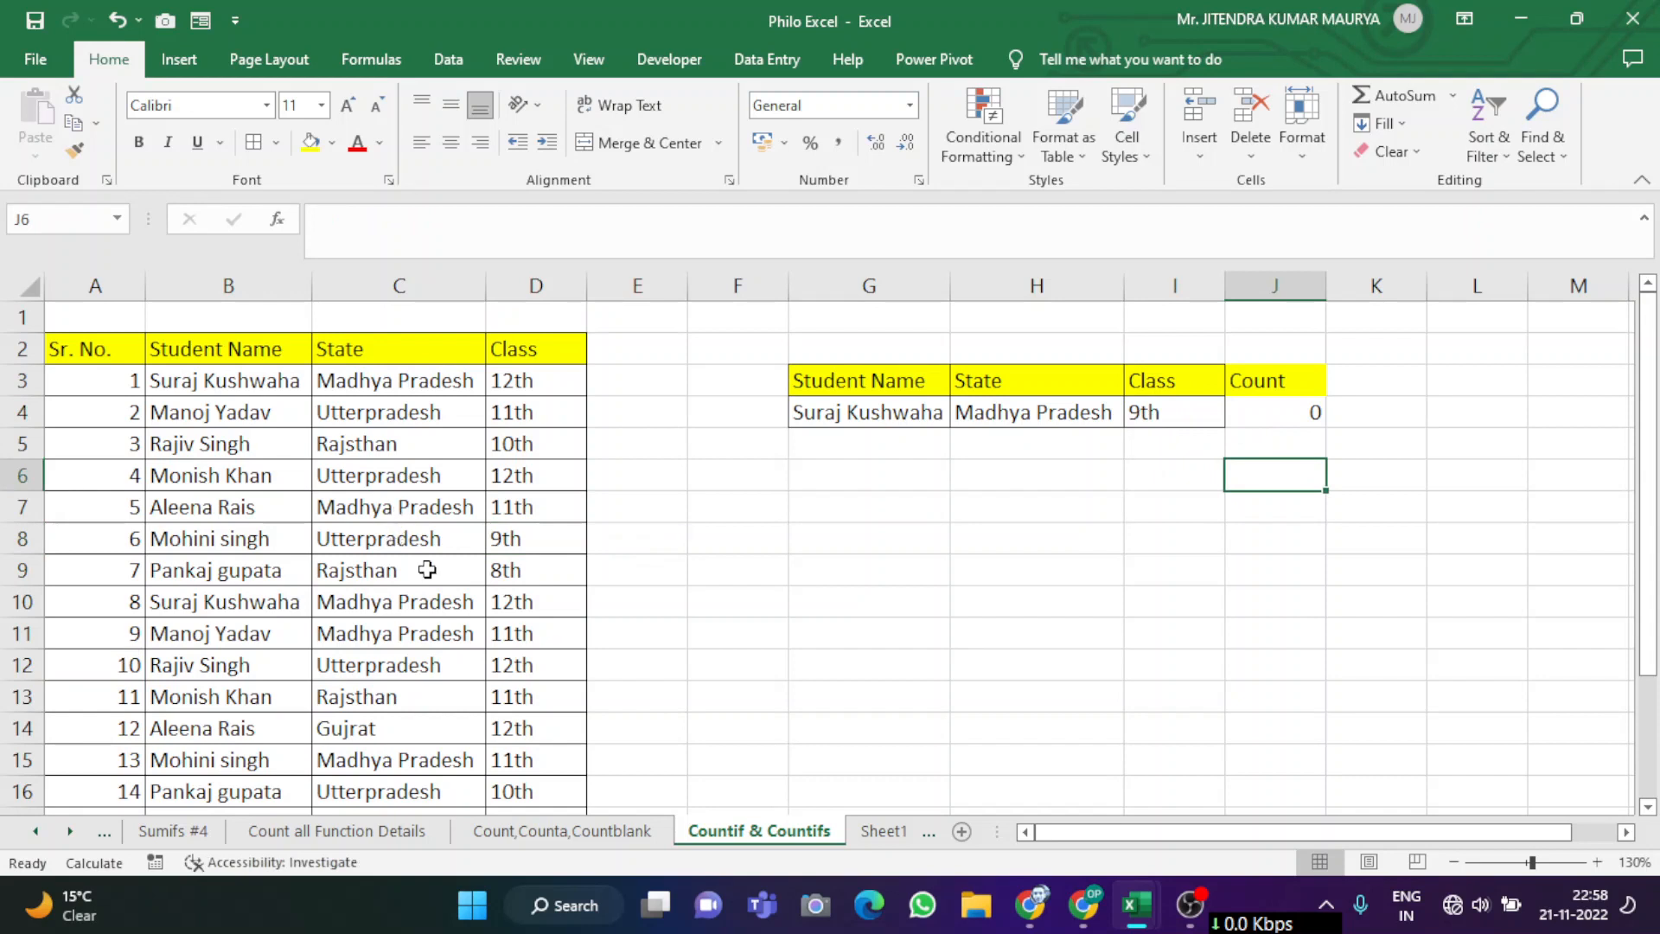
Step: Replace the Student Name criteria in G4 with the student's name copied from B8
{"action": "left_click", "coordinate": [224, 539]}
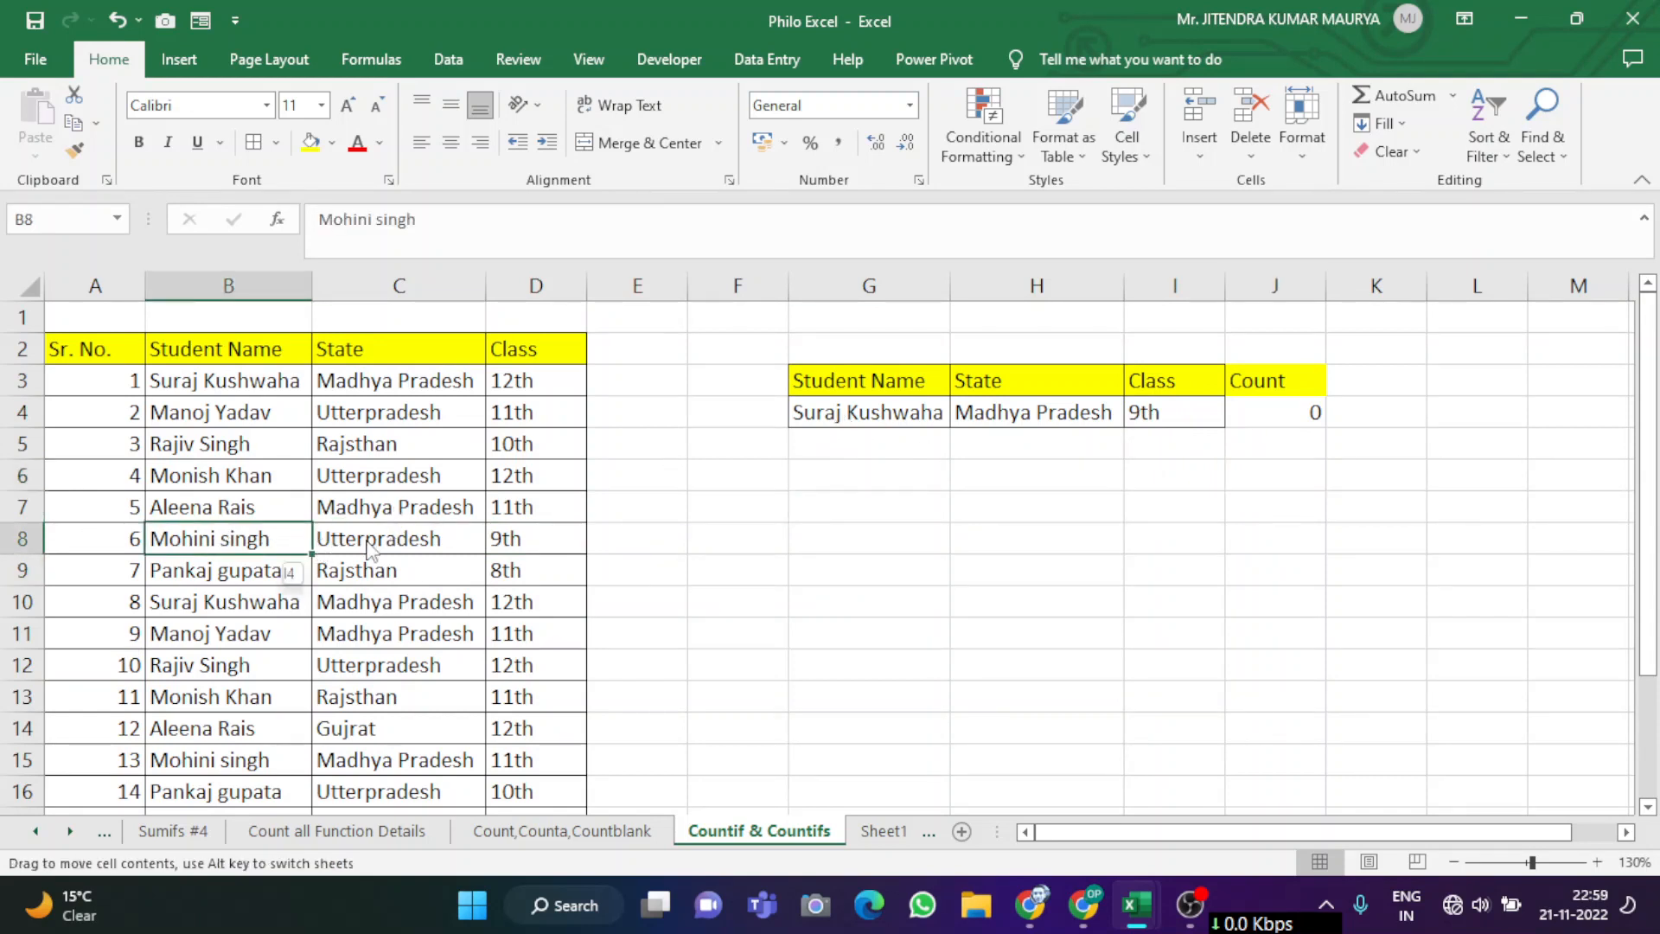
{"action": "left_click_drag", "start_coordinate": [311, 552], "coordinate": [861, 408]}
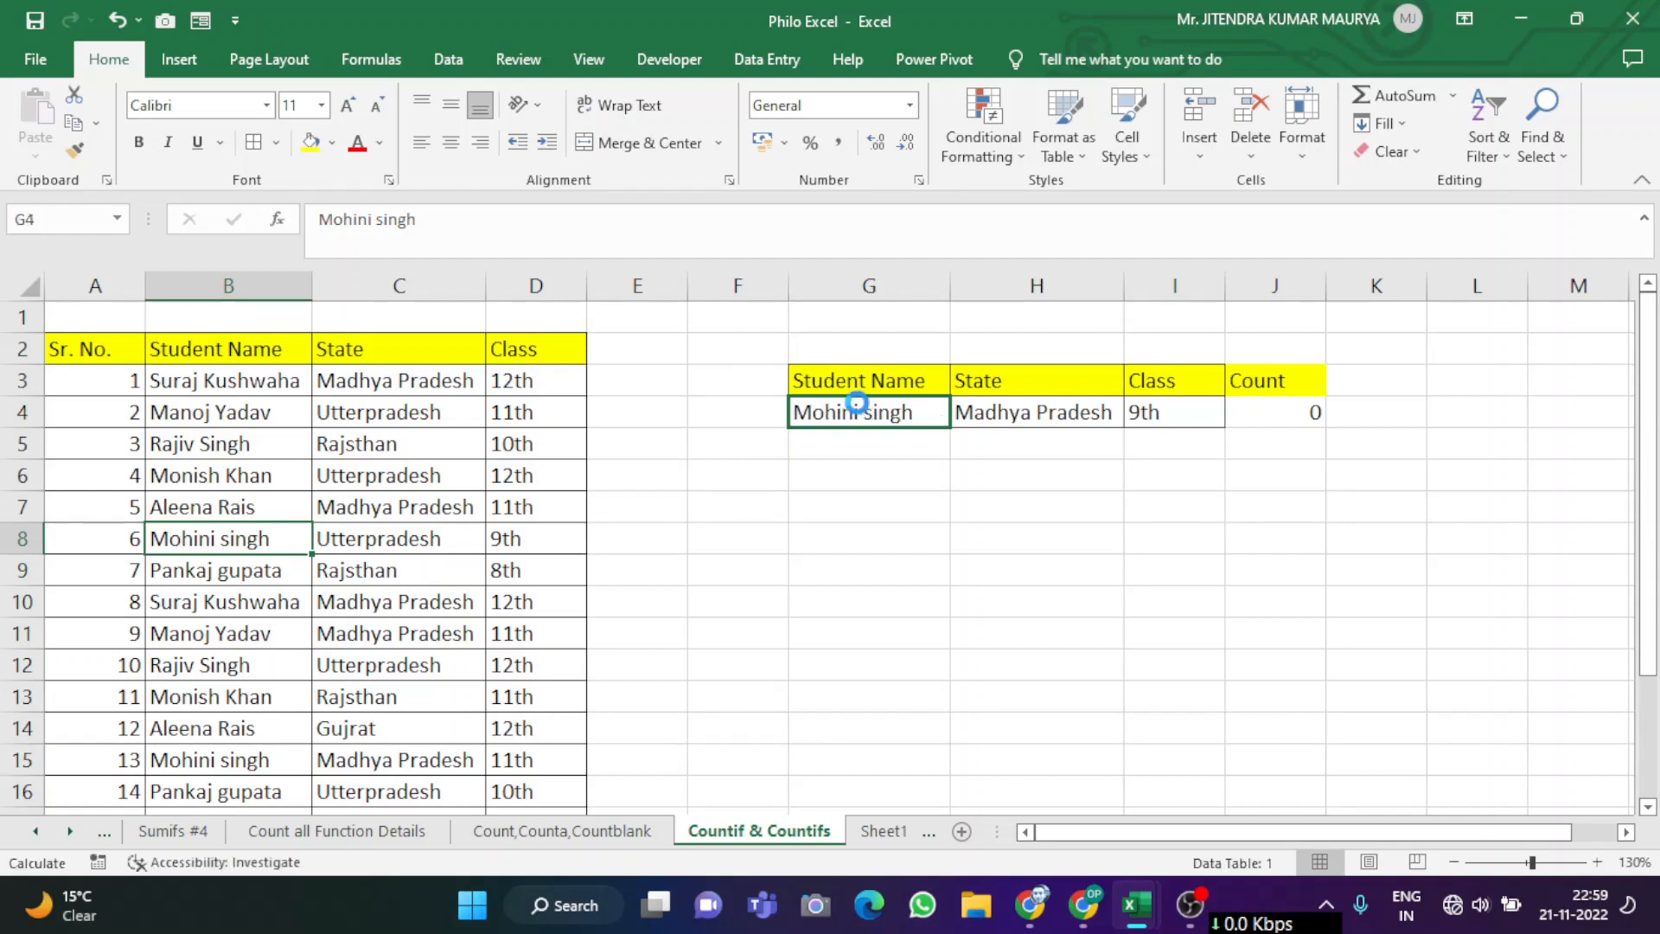
{"action": "left_click", "coordinate": [893, 526]}
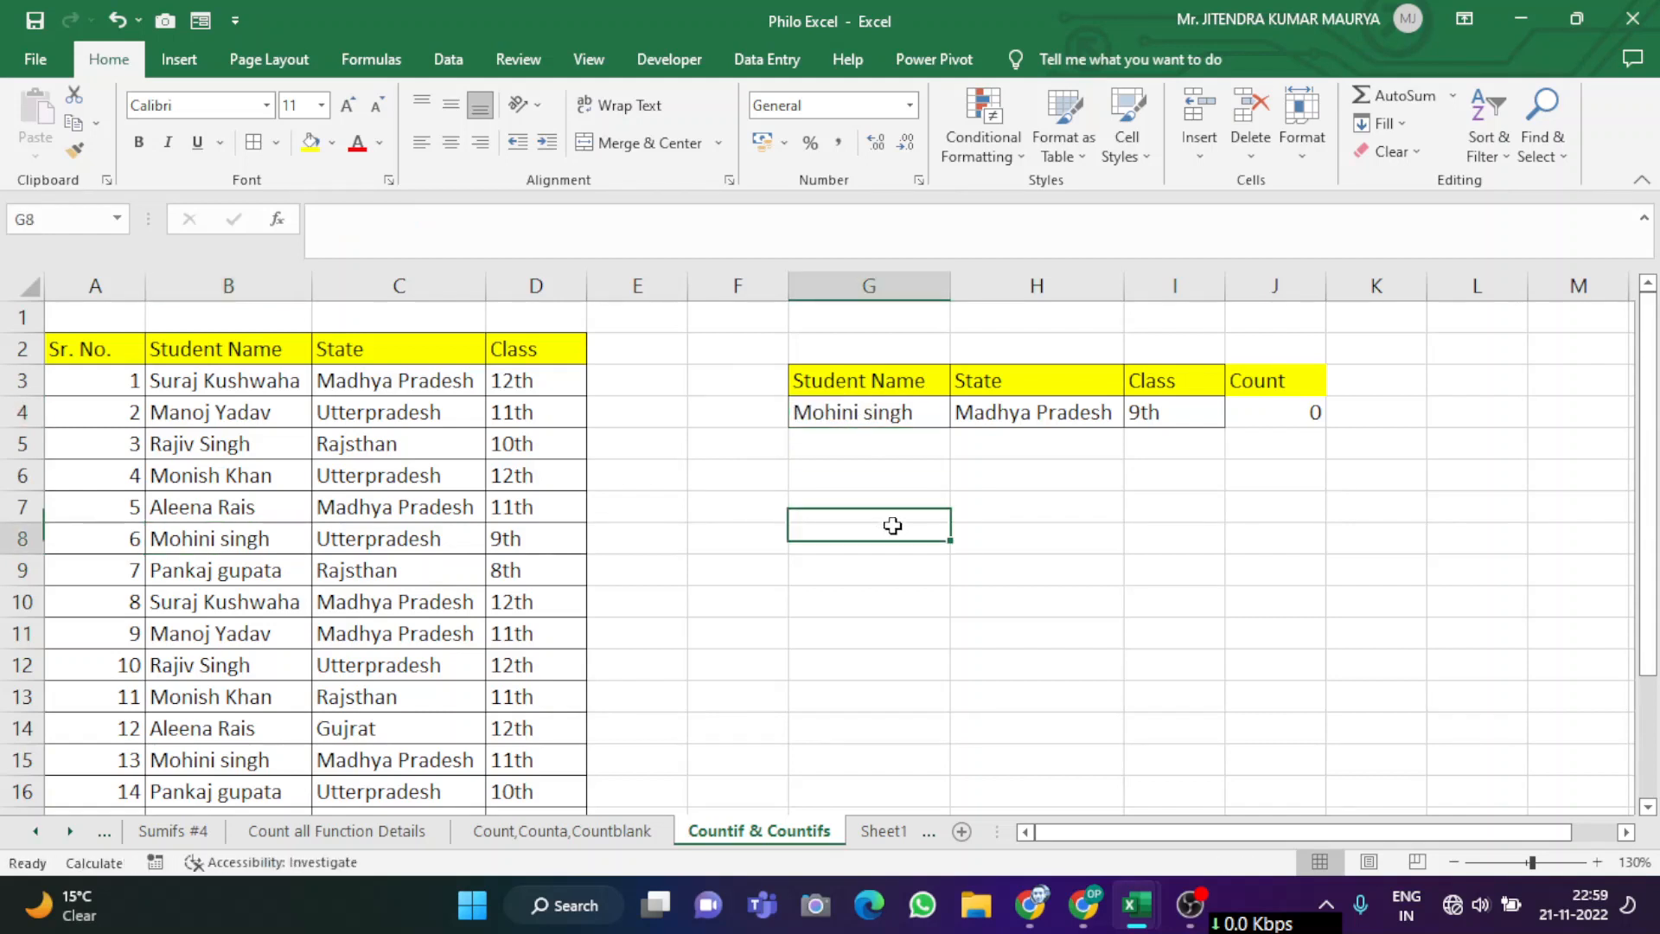
Step: Replace the State criteria in H4 with Utterpradesh, copied from C8
{"action": "left_click", "coordinate": [1038, 415]}
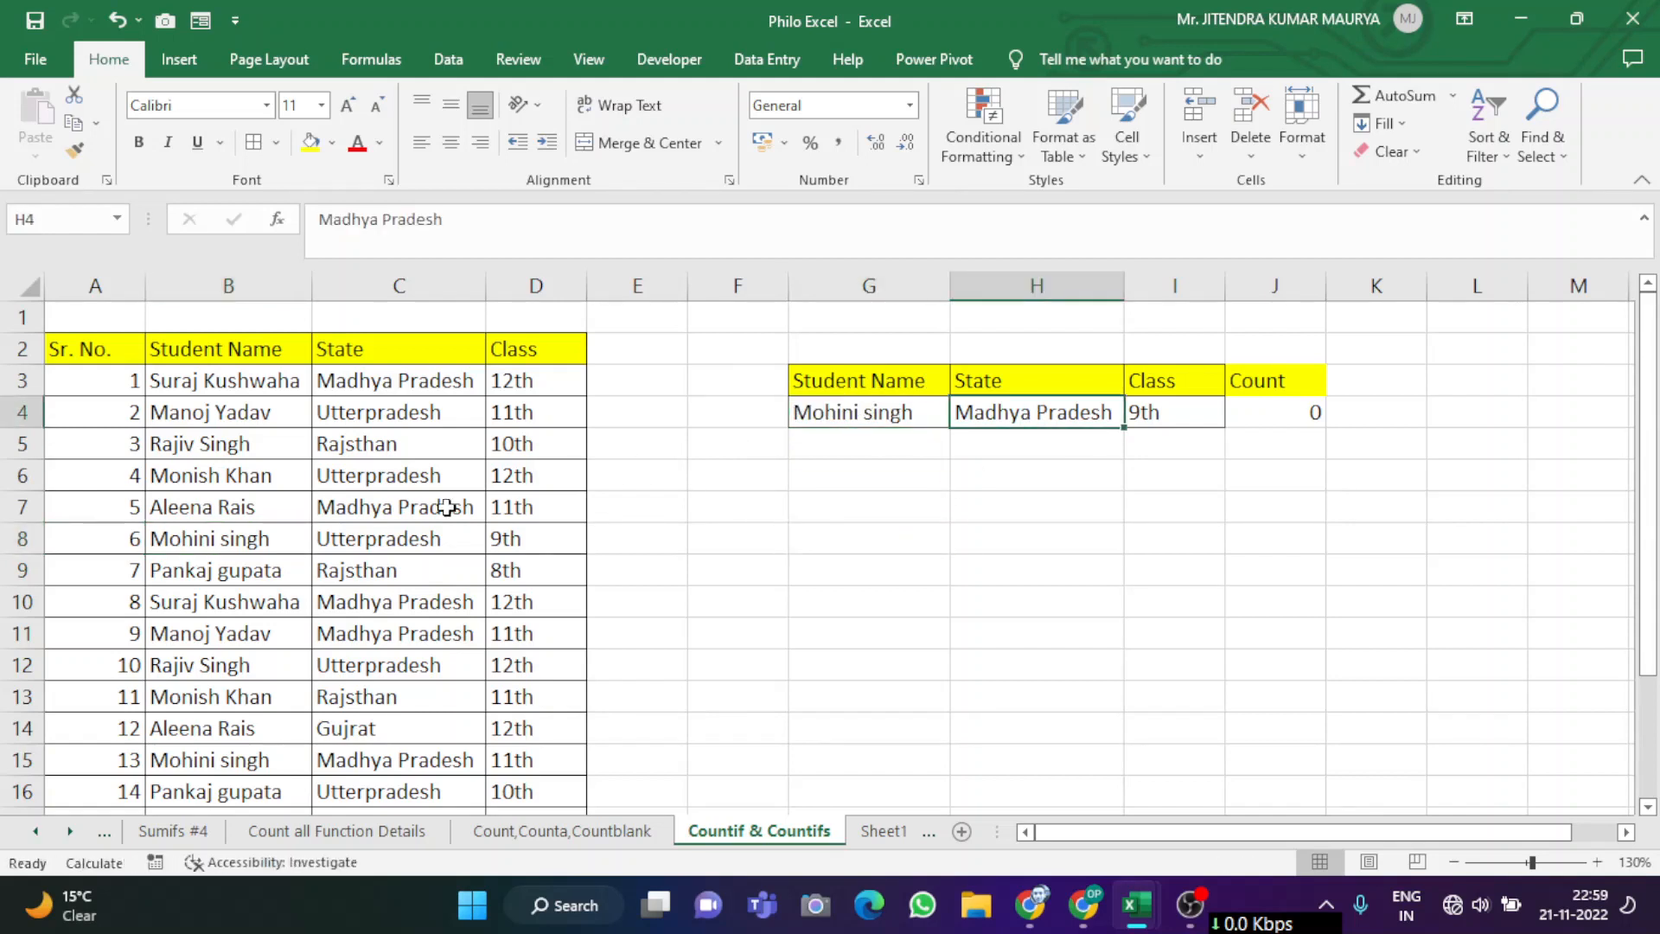
{"action": "left_click", "coordinate": [372, 542]}
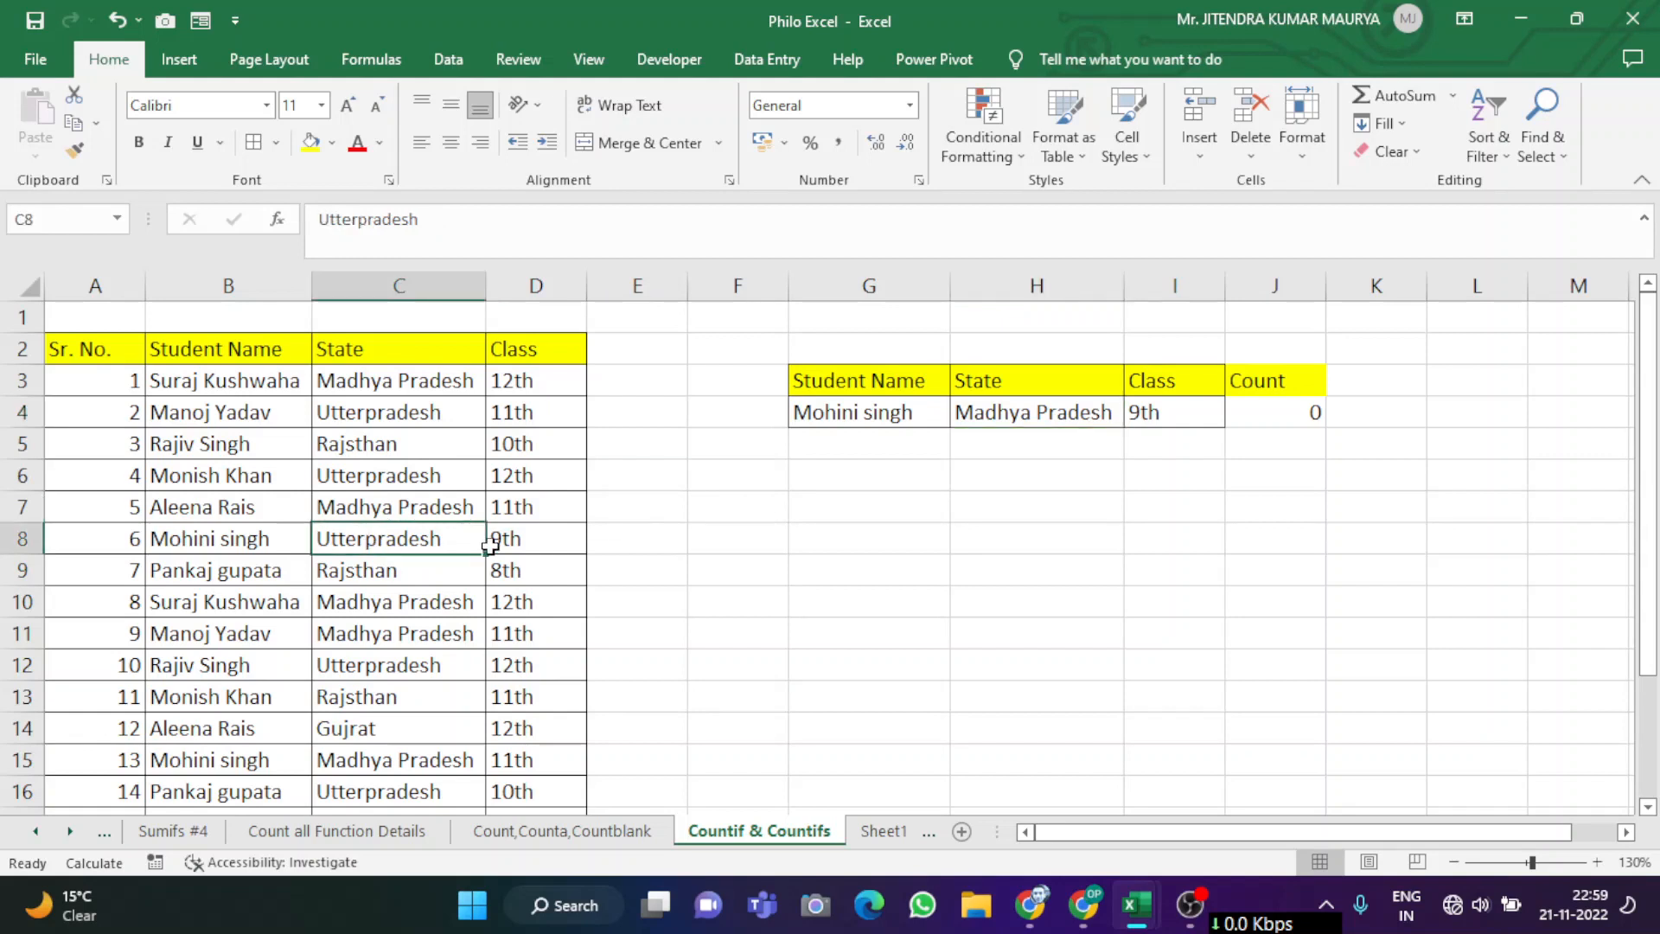
{"action": "left_click_drag", "start_coordinate": [487, 541], "coordinate": [1038, 436]}
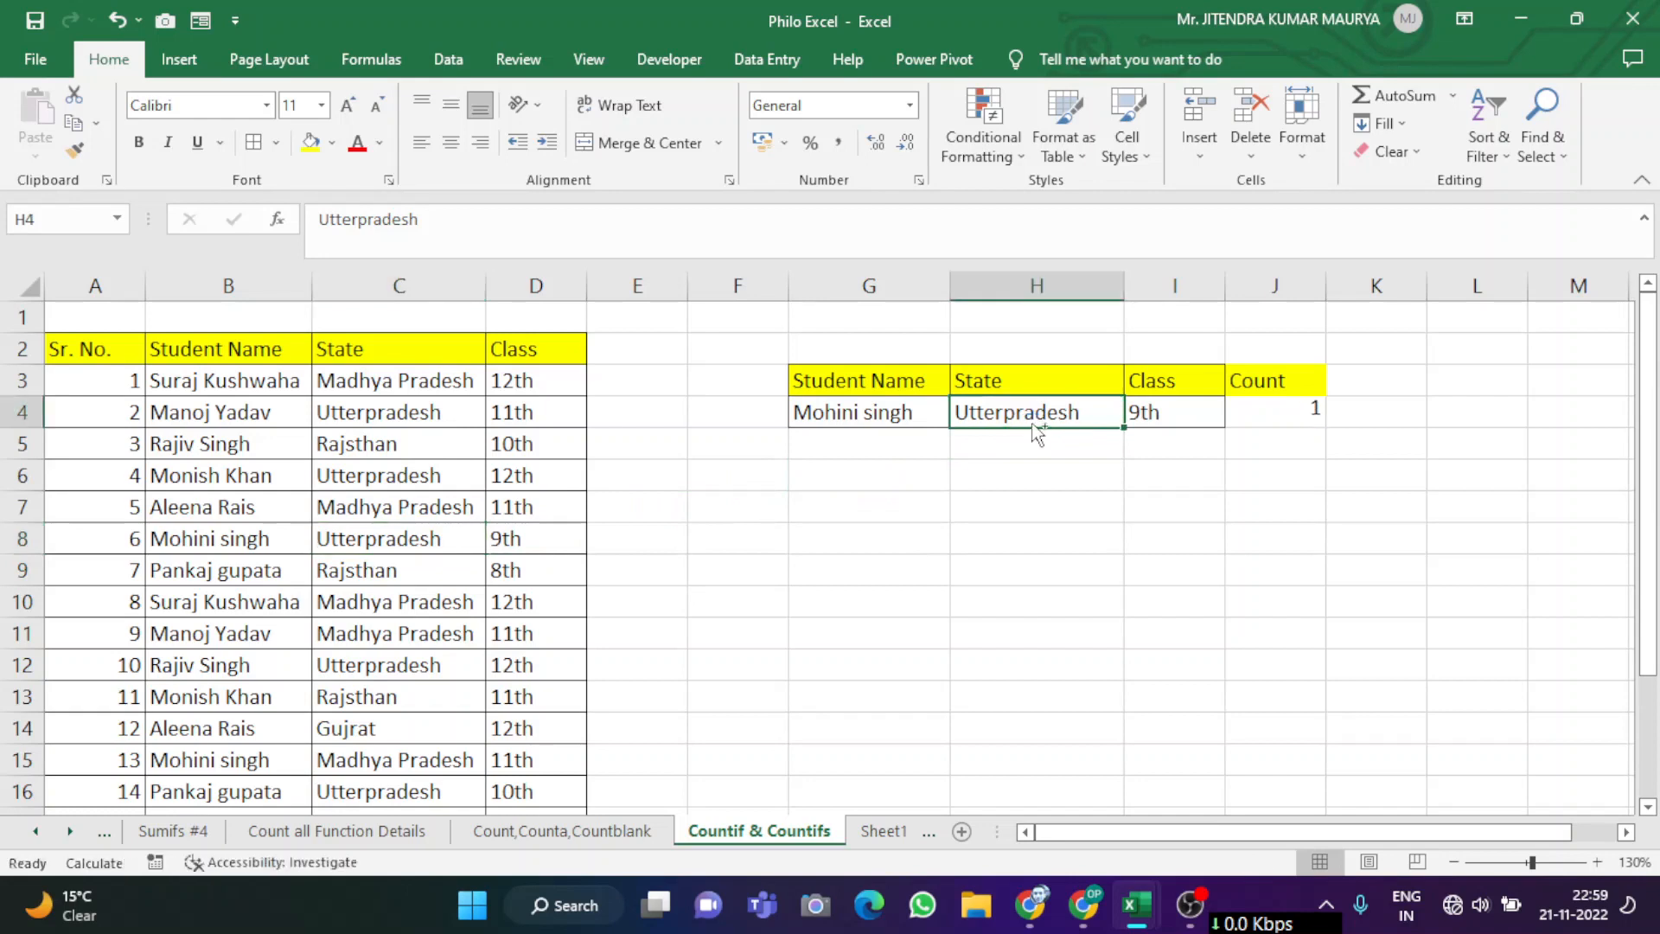